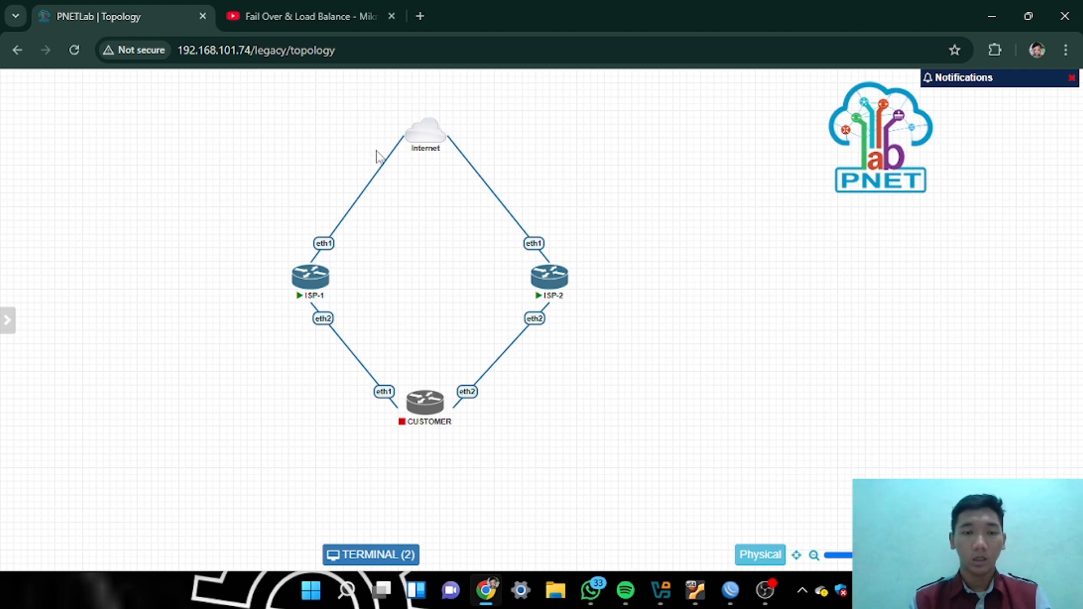
Check the DHCP client output in the ISP-1 and ISP-2 consoles and close the terminal window
mouse_move(422, 163)
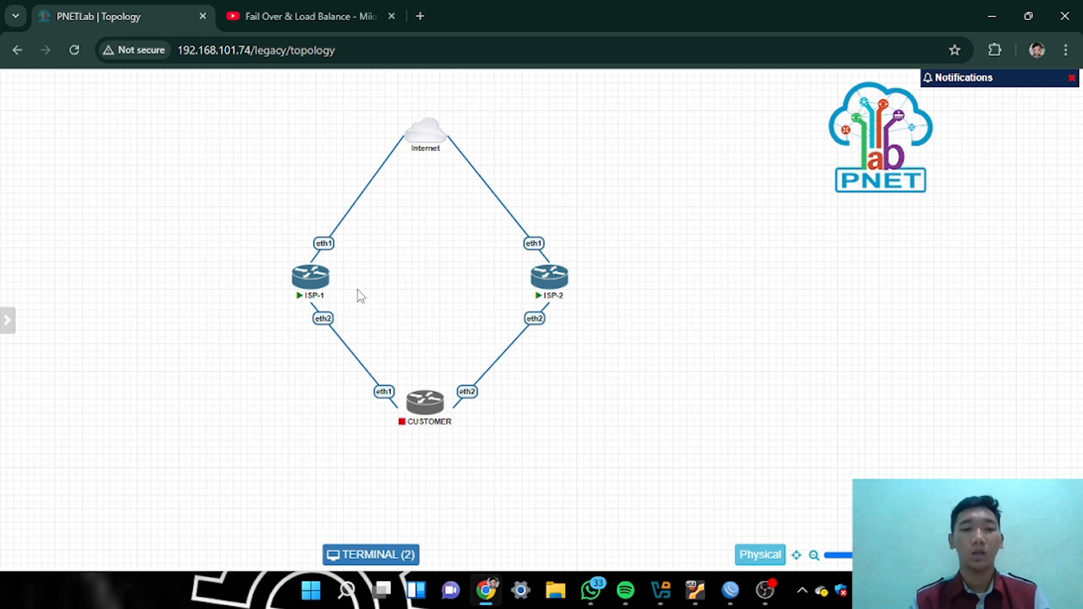
mouse_move(310, 280)
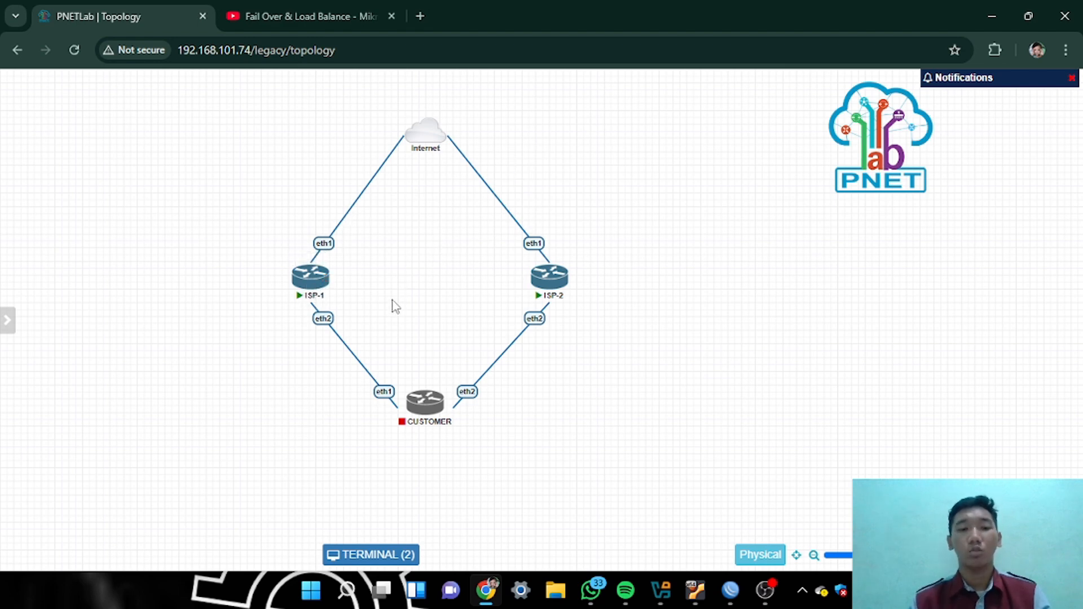
mouse_move(418, 406)
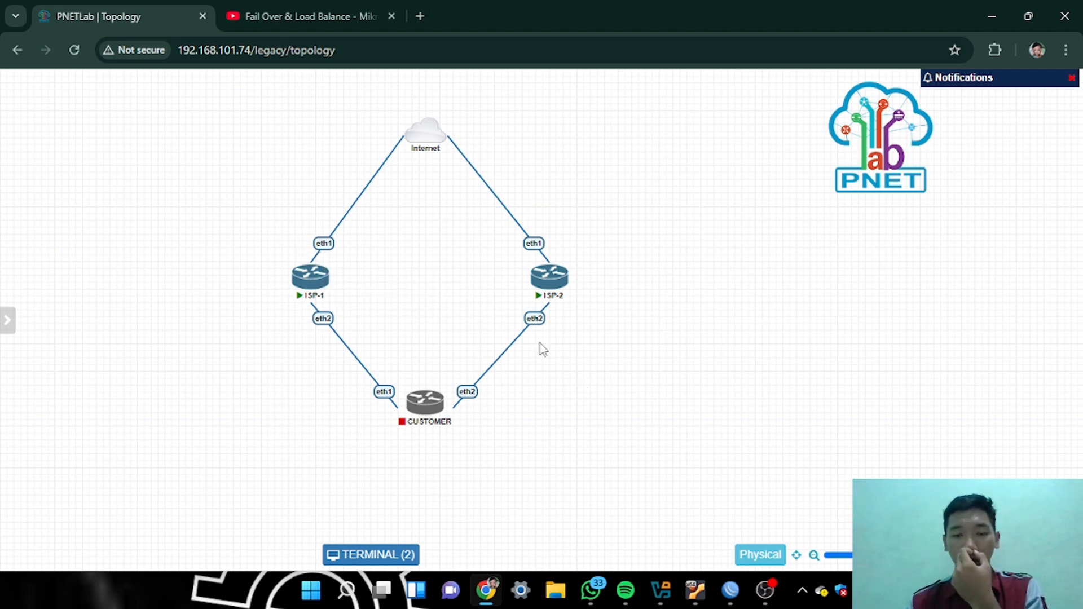
left_click(299, 280)
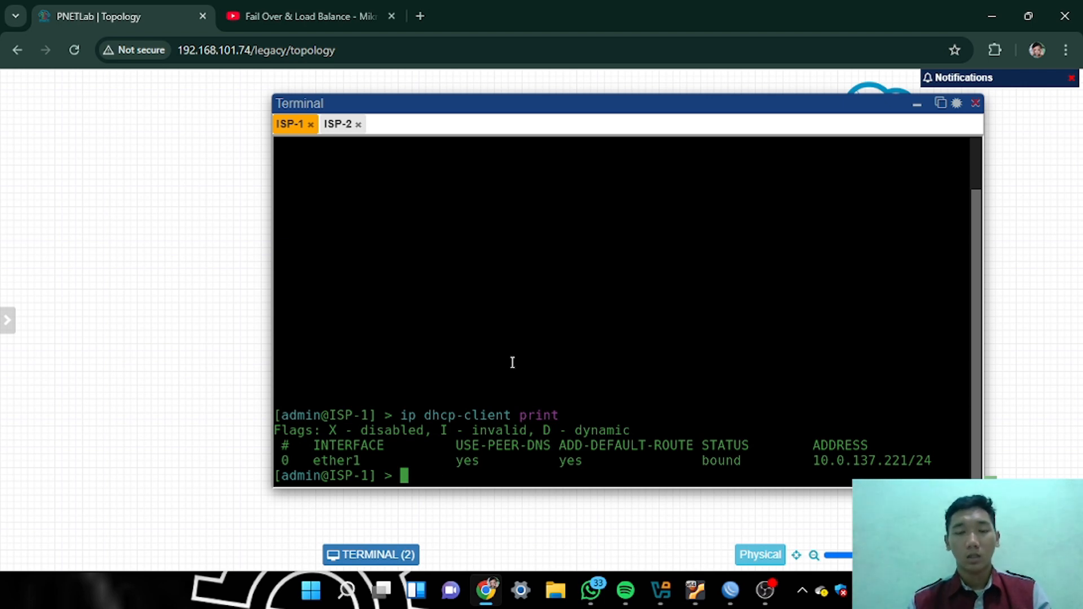
left_click(340, 124)
left_click(975, 103)
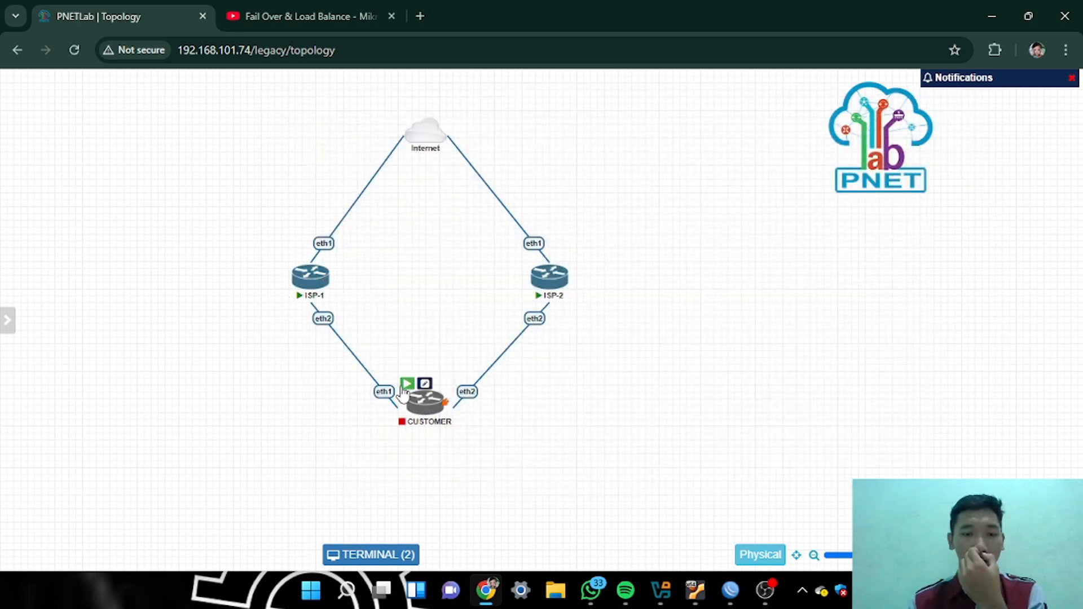
Start the CUSTOMER router and switch to the ISP-1 session in WinBox
left_click(407, 384)
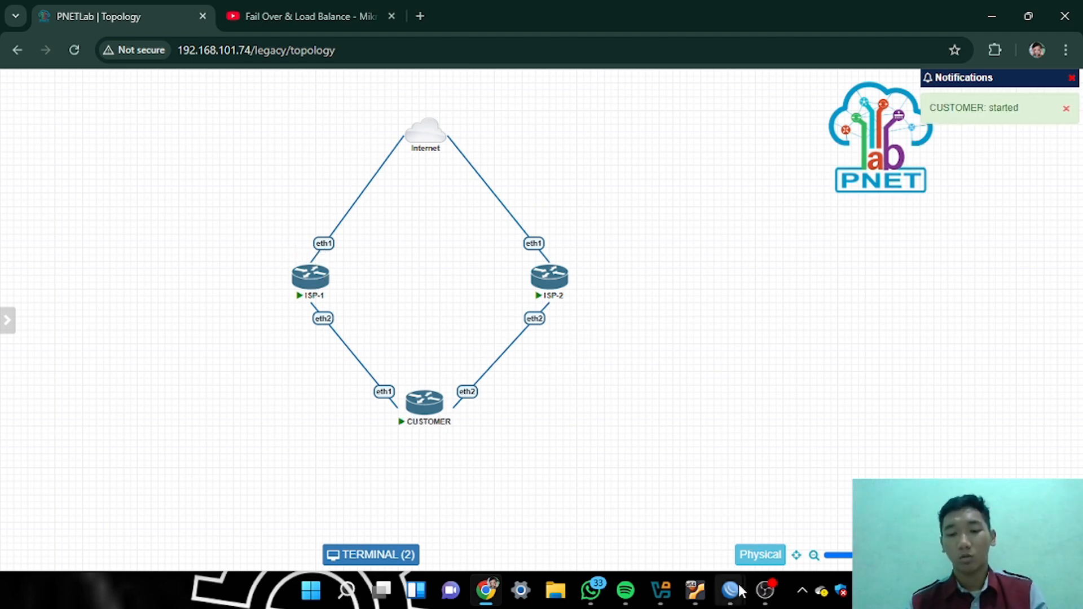
mouse_move(730, 590)
mouse_move(655, 528)
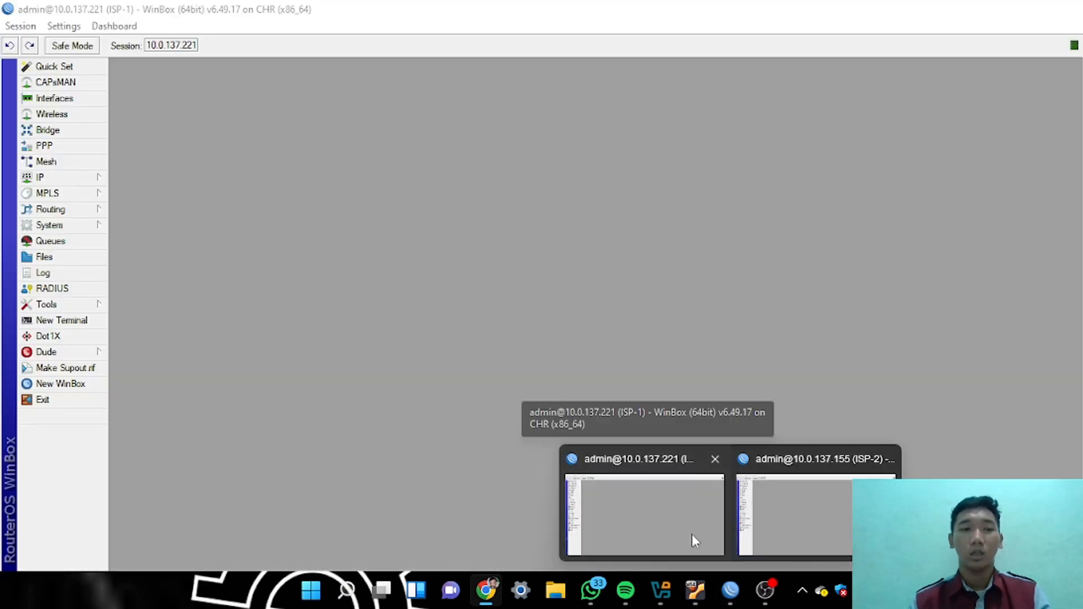
left_click(692, 534)
left_click(70, 162)
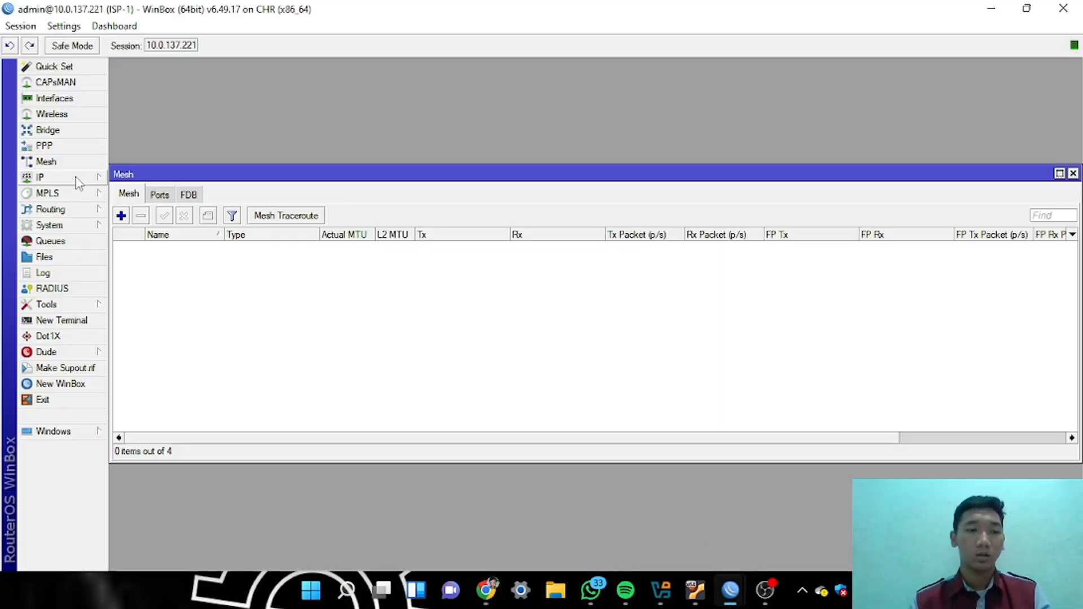
left_click(76, 178)
left_click(245, 87)
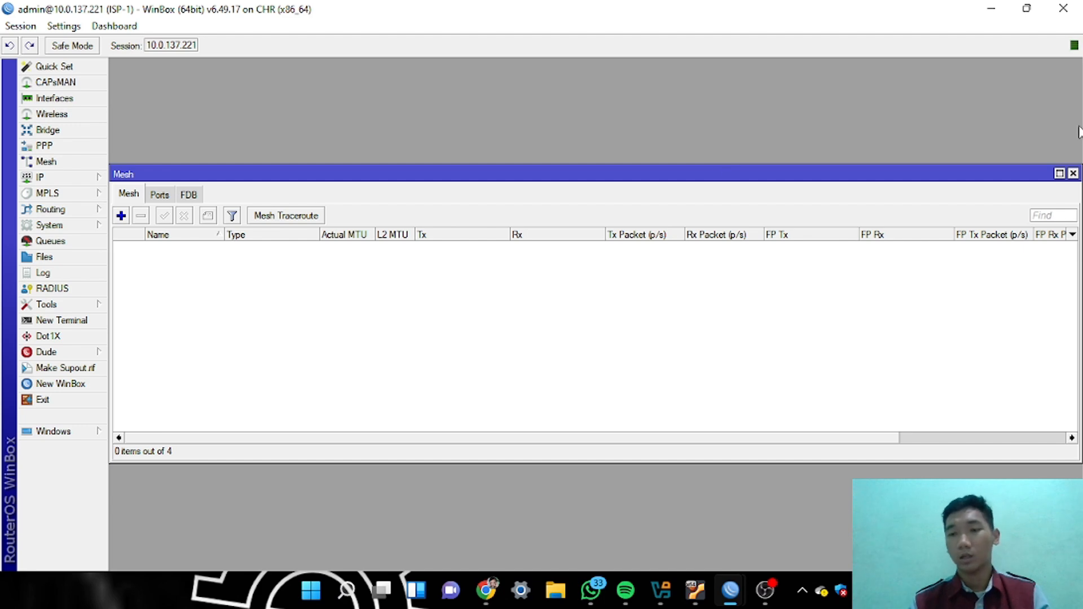
left_click(1073, 174)
Create a new IP address entry on ISP-1 with the address 192.168.1.1/24
left_click(69, 178)
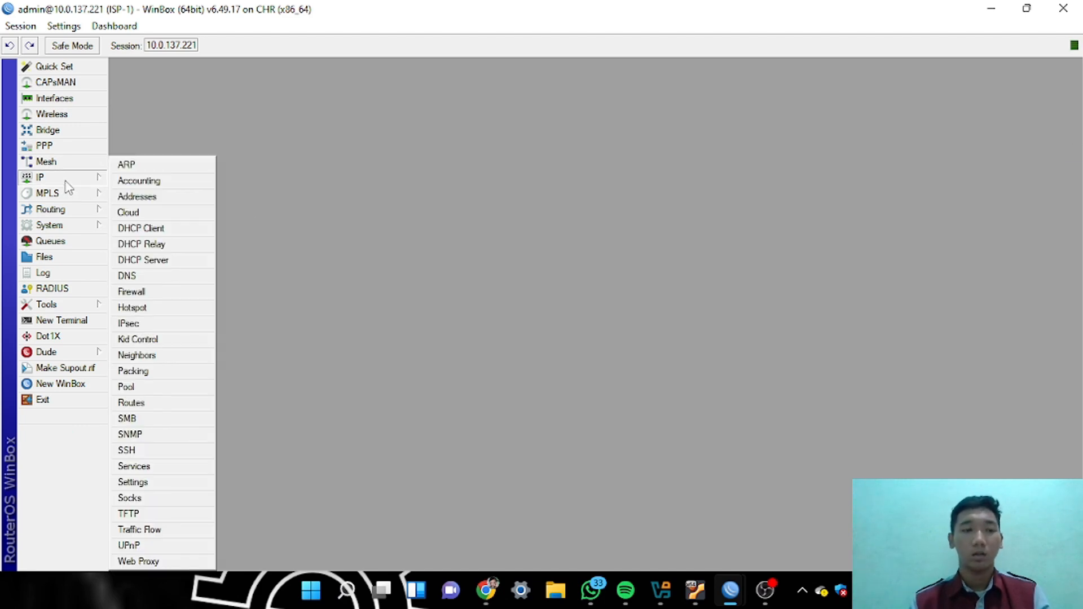
left_click(146, 195)
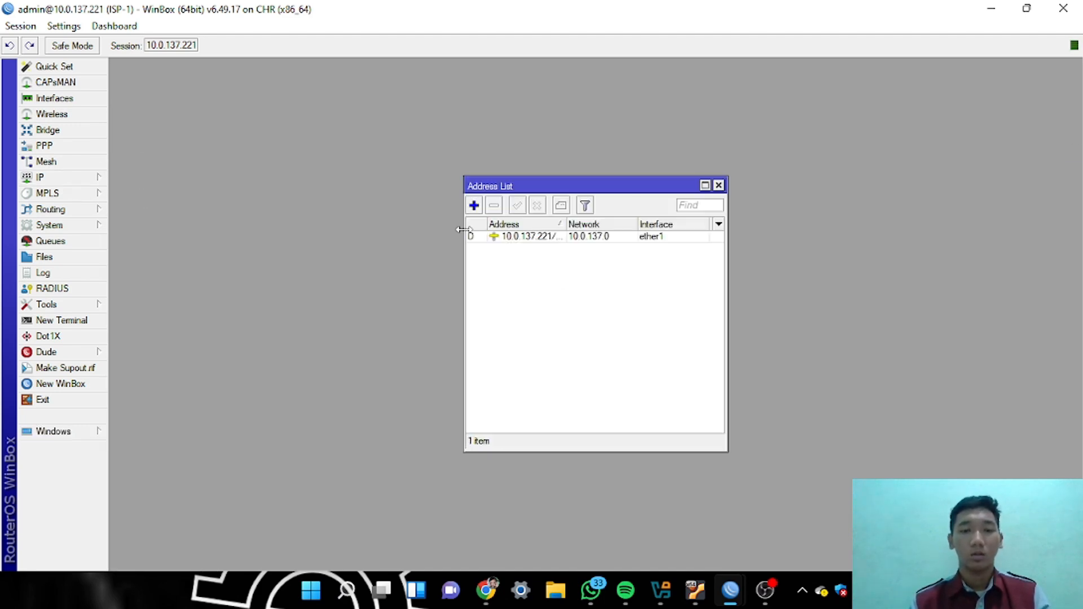
left_click(474, 206)
left_click(595, 248)
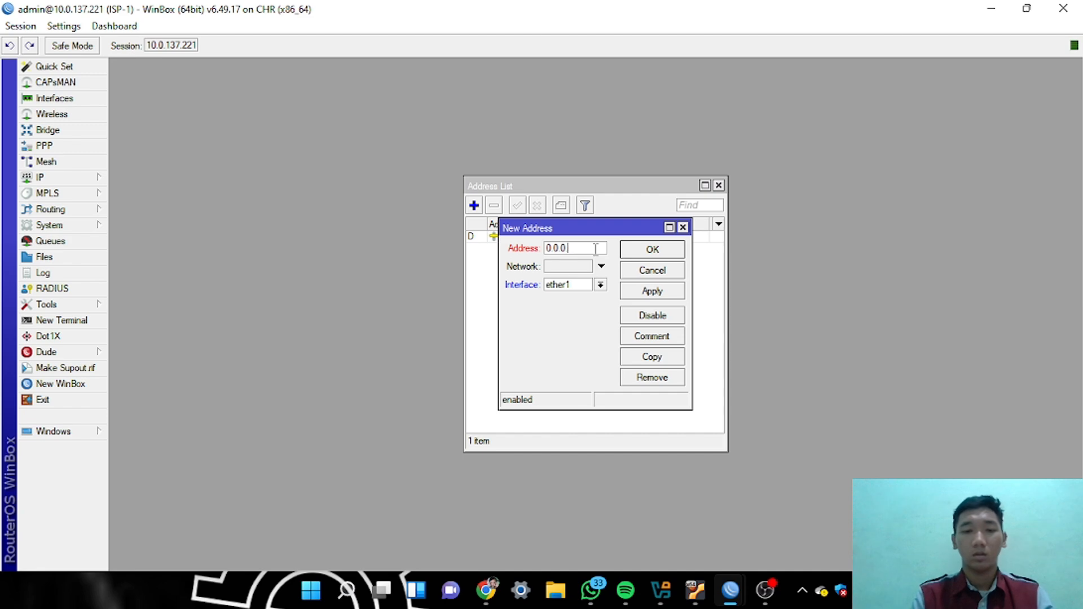
key("BackSpace")
key("BackSpace")
key("BackSpace")
key("BackSpace")
key("BackSpace")
type("192.1")
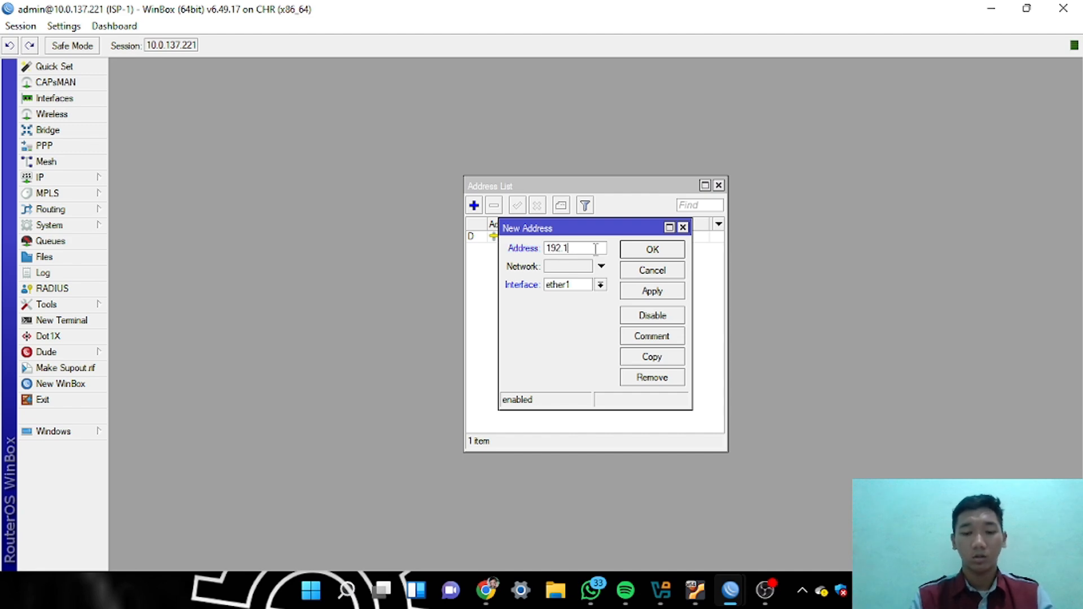
type("68.1")
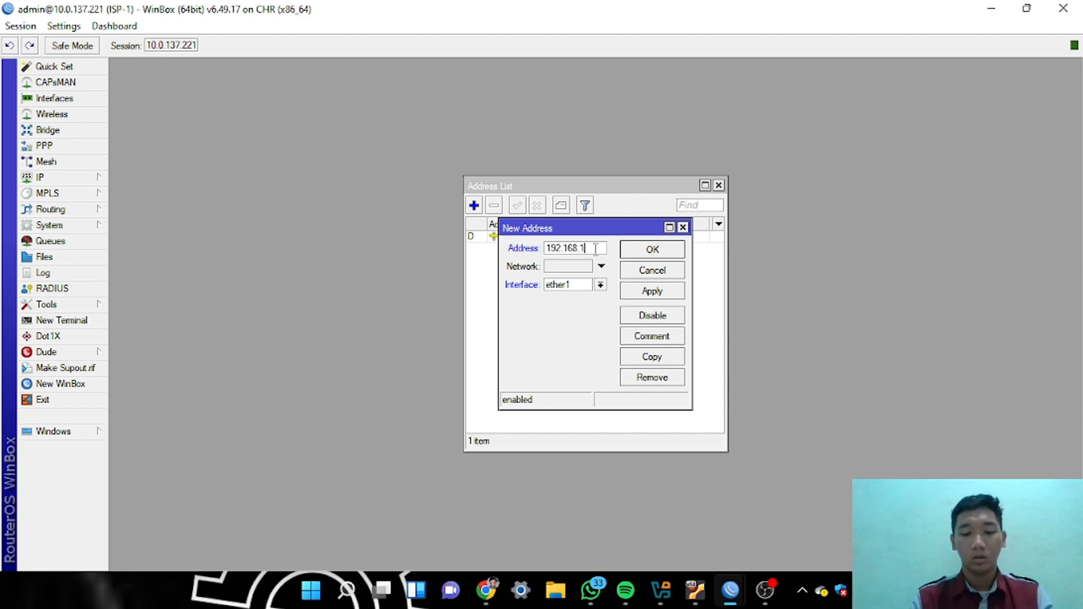
type(".1/24")
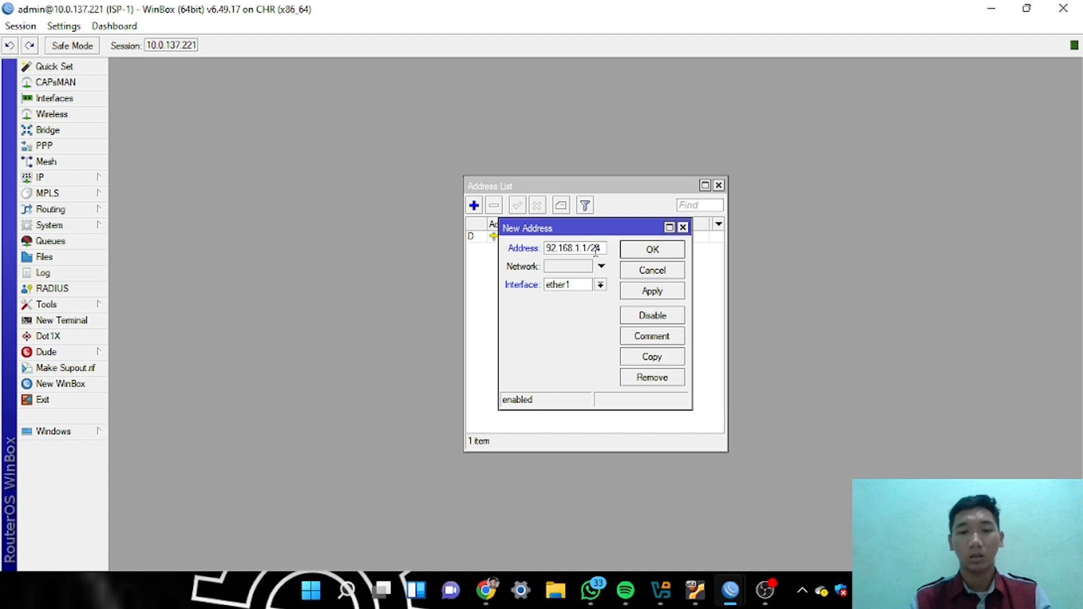
Assign the new ISP-1 address to interface ether2 and save the entry
left_click(601, 285)
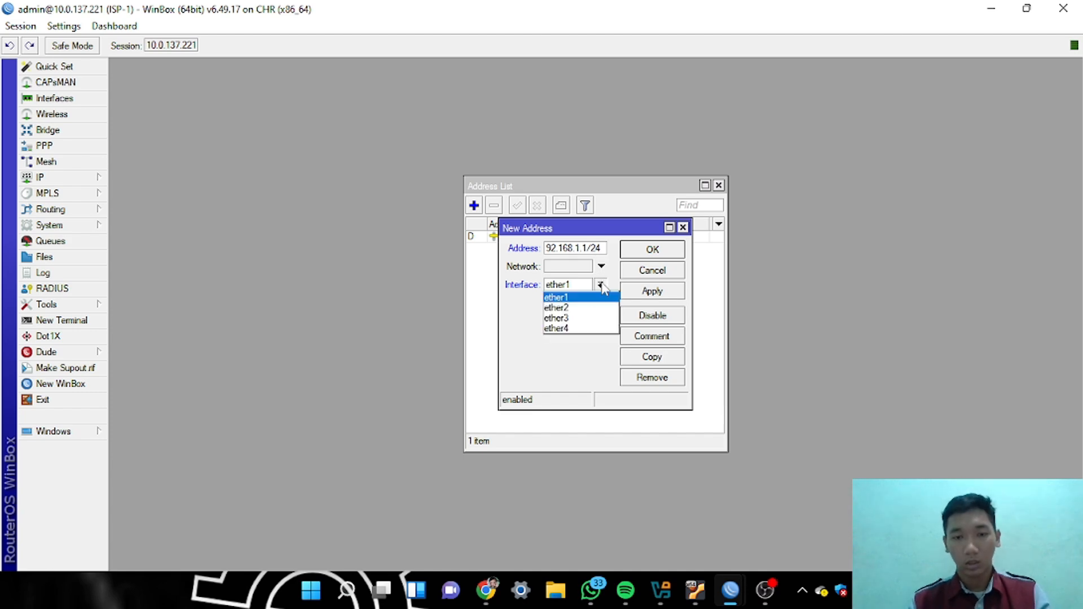
left_click(583, 308)
left_click(652, 290)
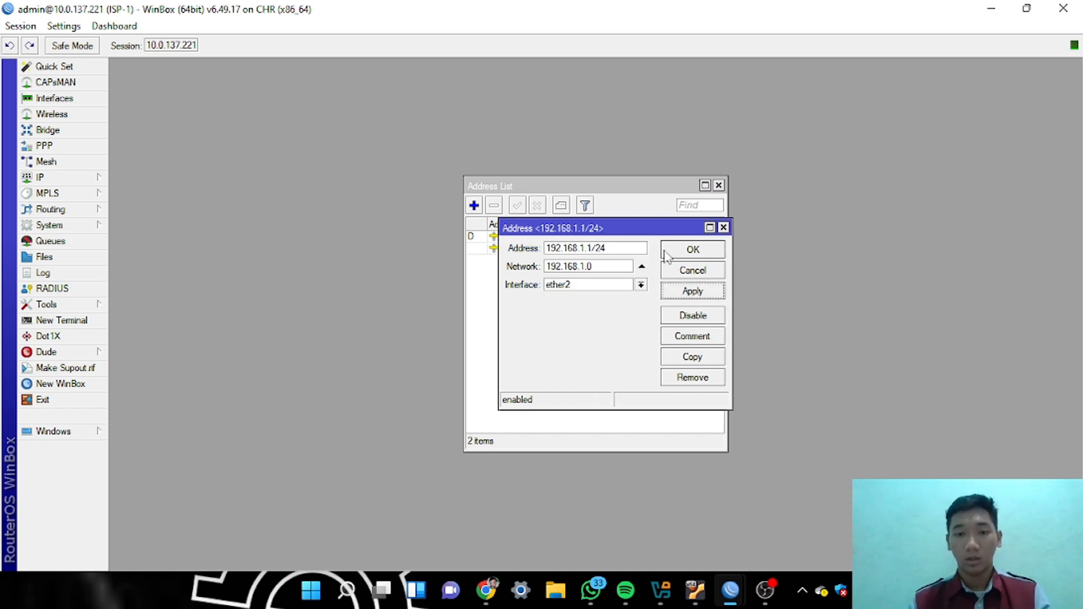
left_click(699, 252)
Switch to the ISP-2 WinBox session and create a new IP address entry with 172.16.1.1/24
mouse_move(733, 590)
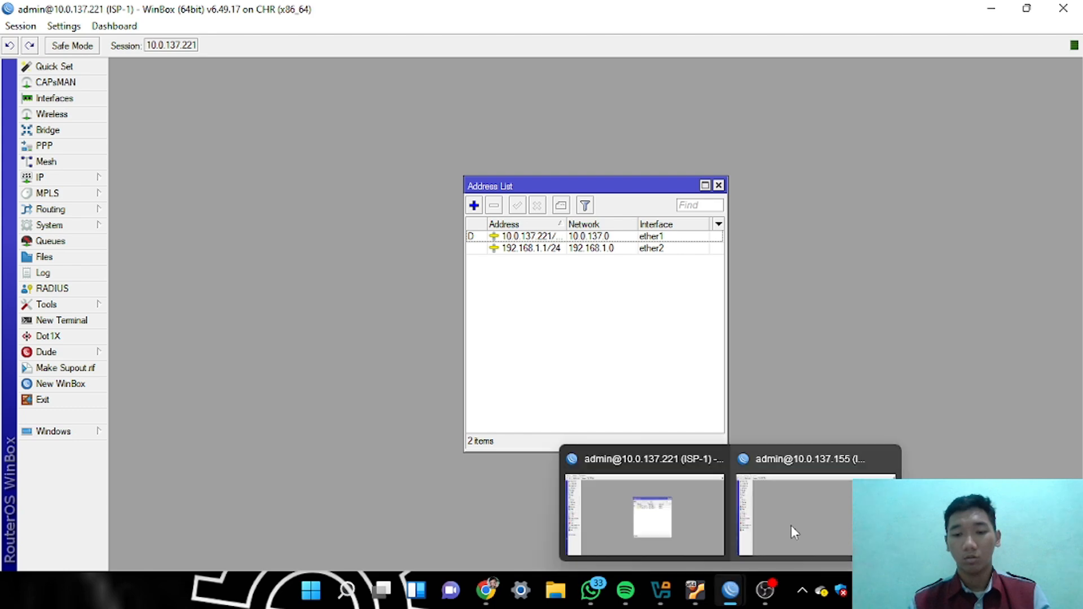
left_click(812, 507)
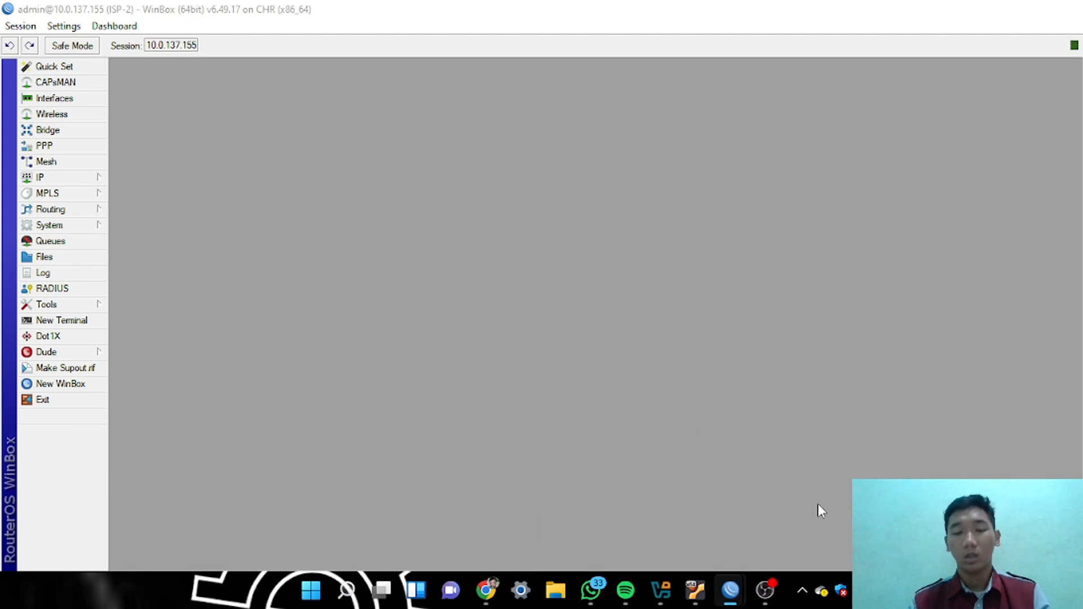
left_click(72, 178)
left_click(148, 198)
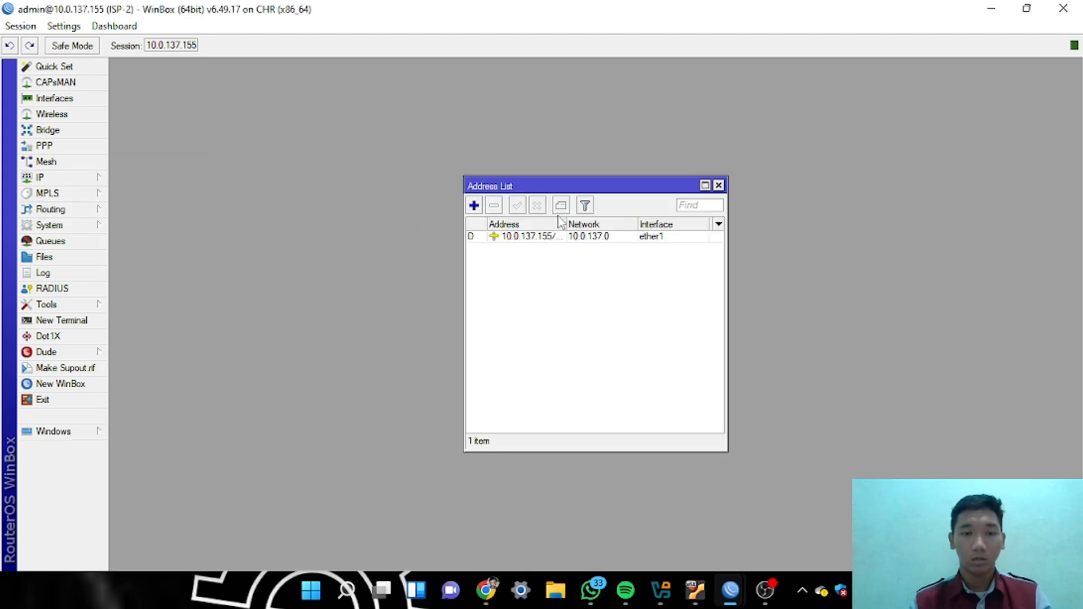
left_click(474, 206)
left_click(592, 249)
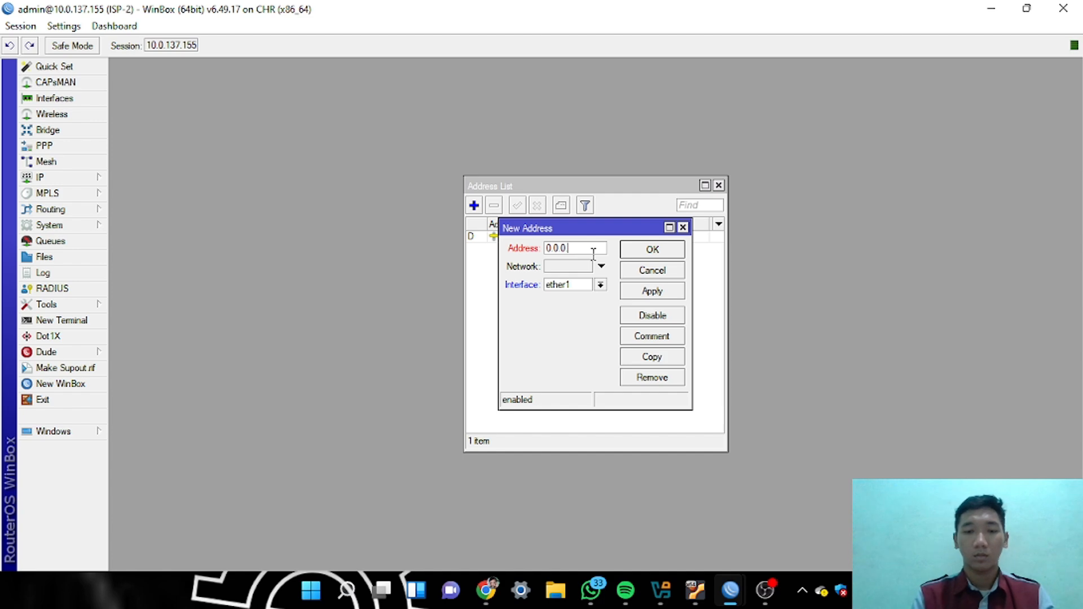
key("BackSpace")
key("BackSpace")
key("BackSpace")
key("BackSpace")
key("BackSpace")
type("172")
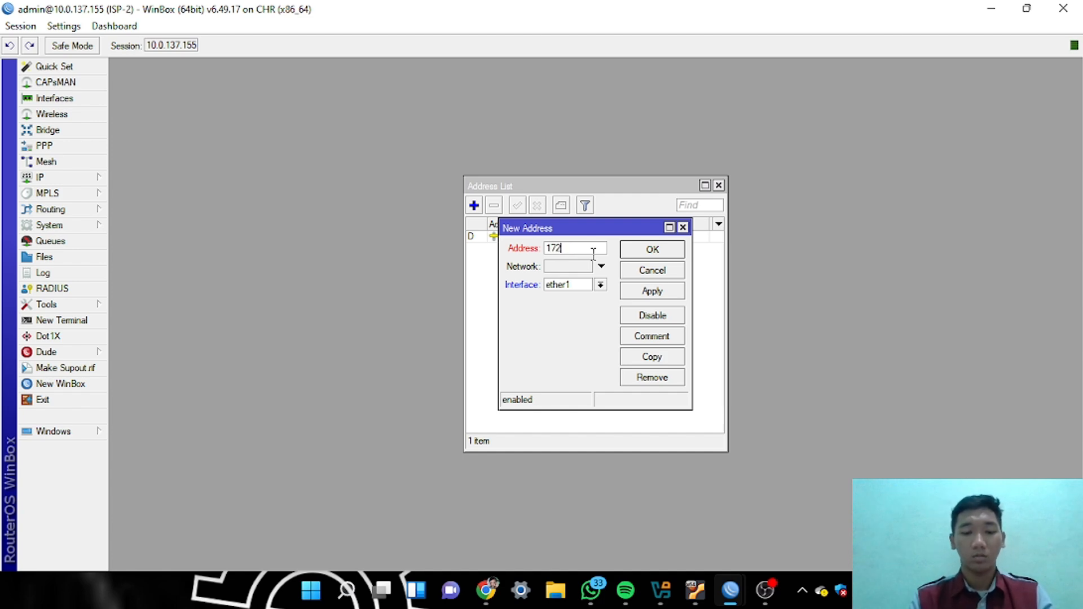
type(".1")
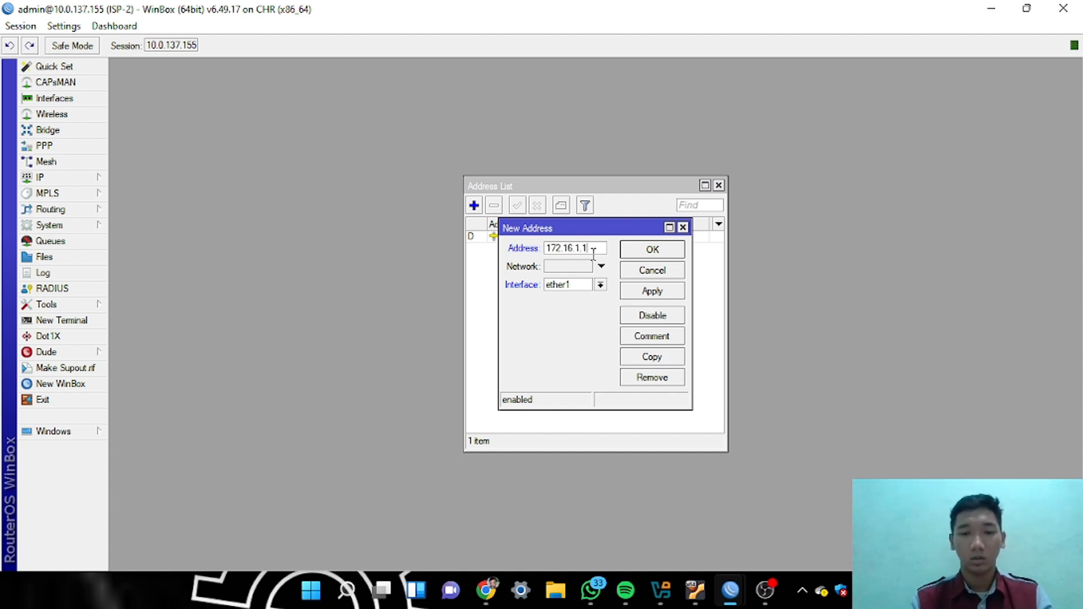
type("6.1.1/24")
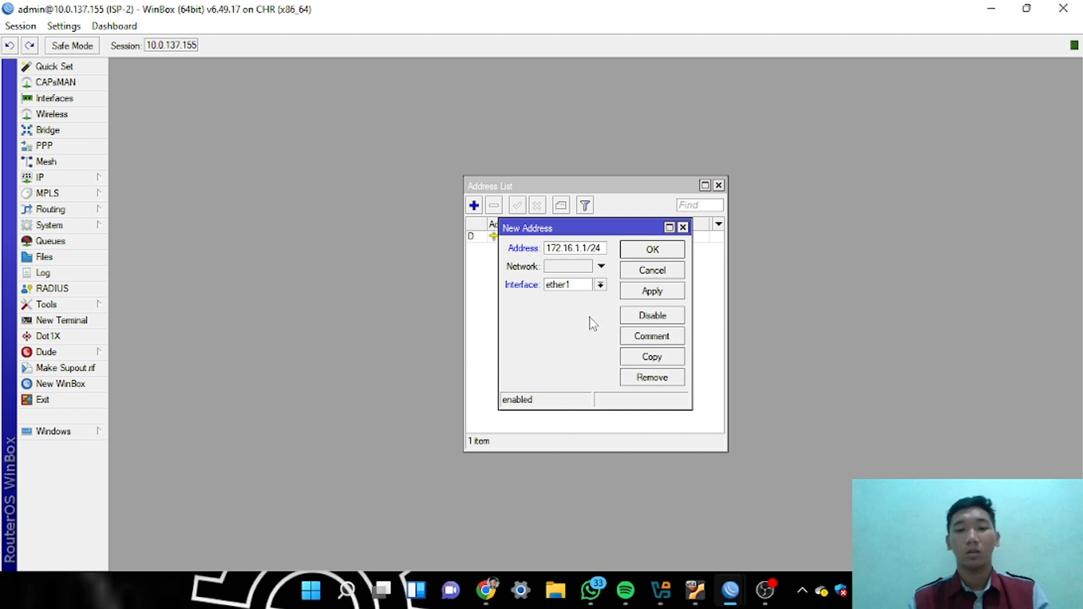
Assign the new ISP-2 address to interface ether2 and save the entry
left_click(601, 285)
left_click(586, 315)
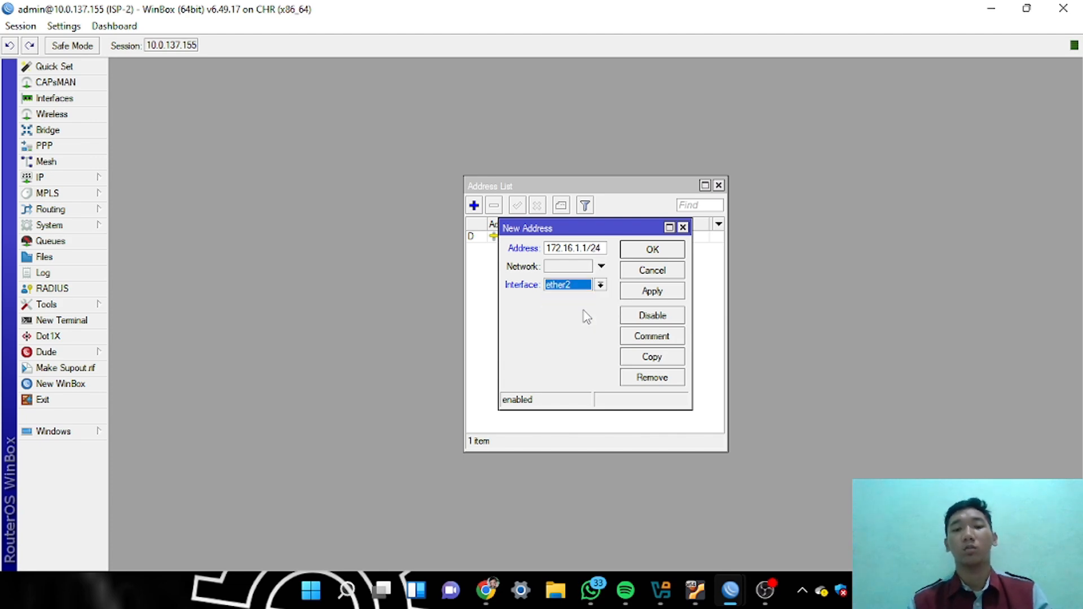
left_click(677, 293)
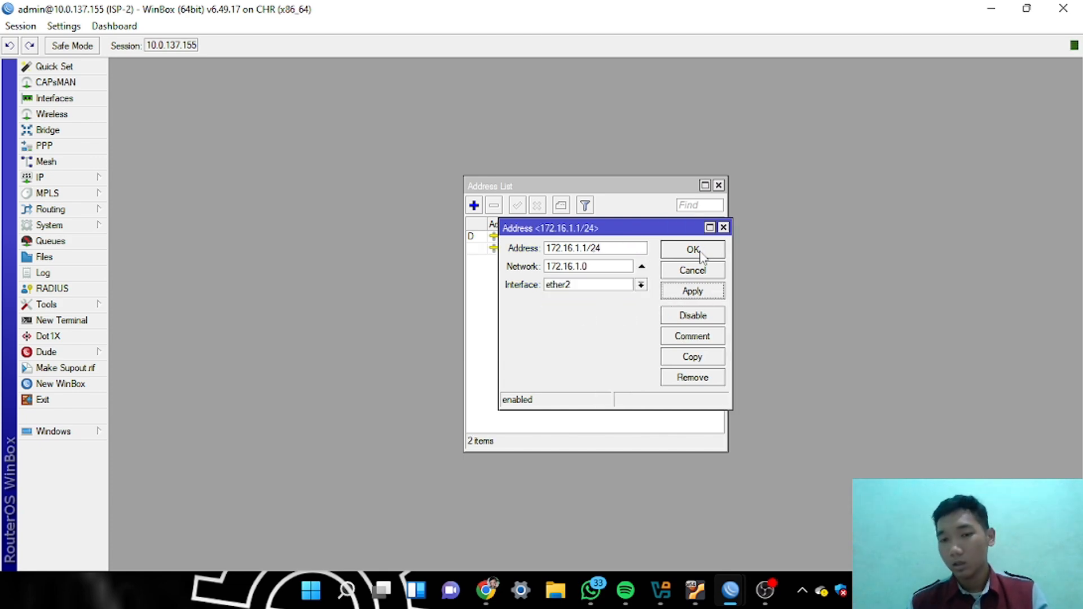
left_click(700, 252)
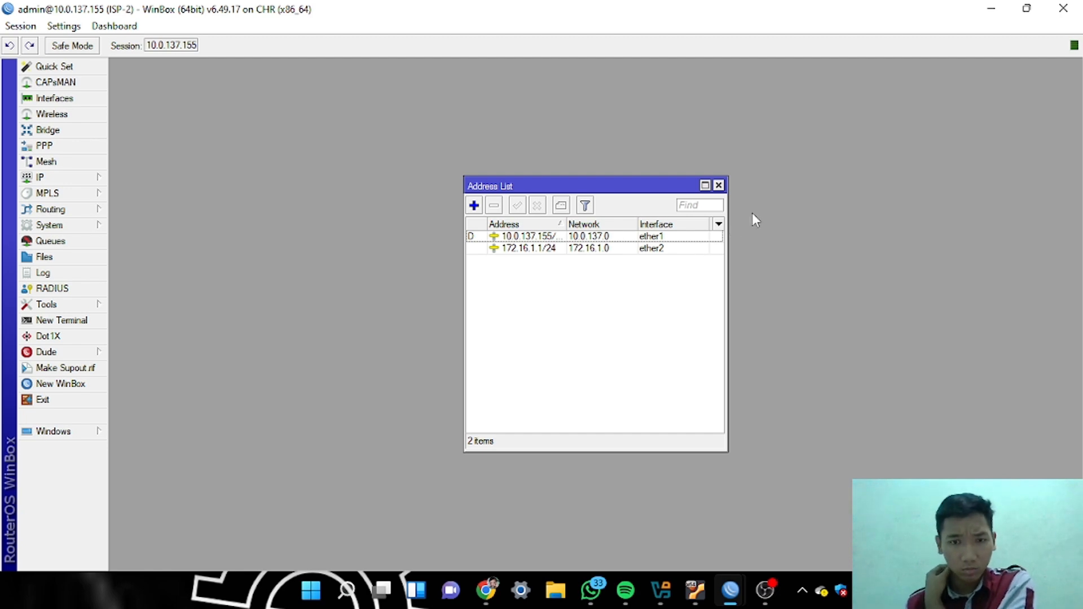
Switch to the PNETLab topology in Chrome and open the CUSTOMER router's console
mouse_move(490, 592)
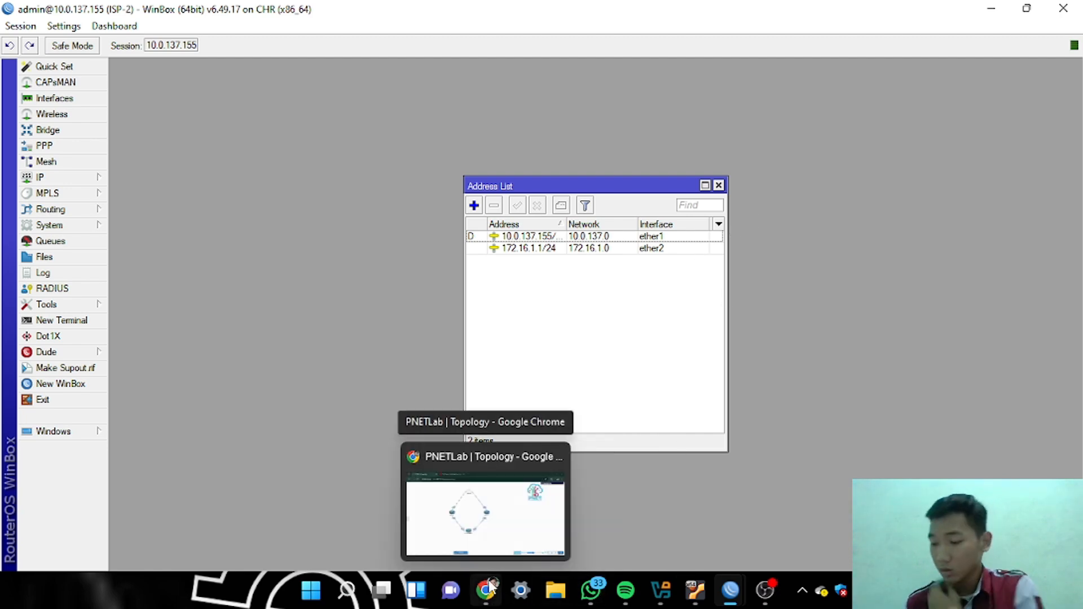
left_click(485, 508)
right_click(419, 422)
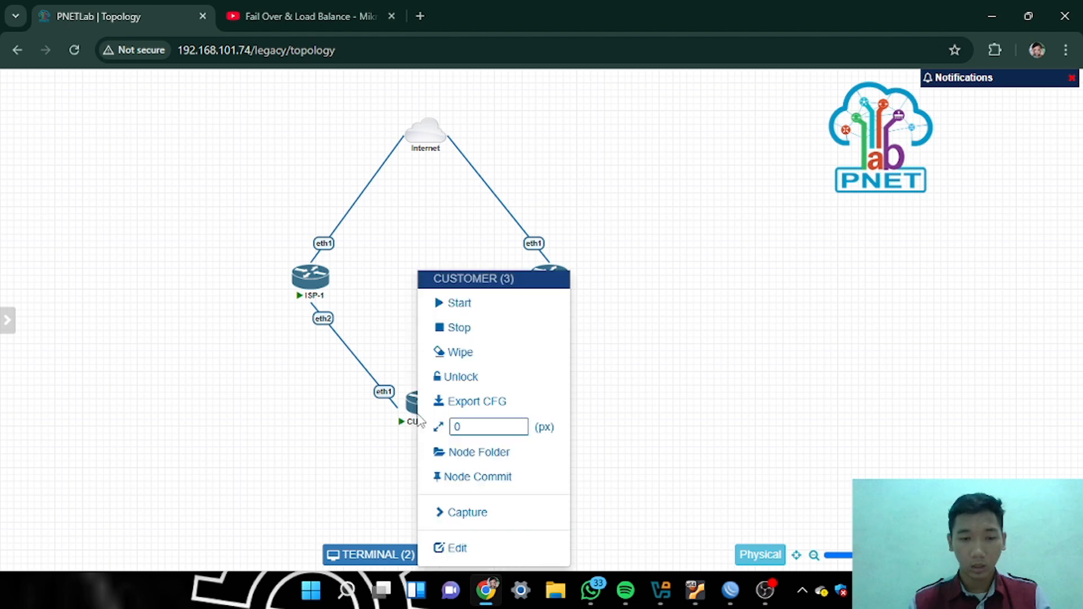
left_click(374, 400)
left_click(427, 411)
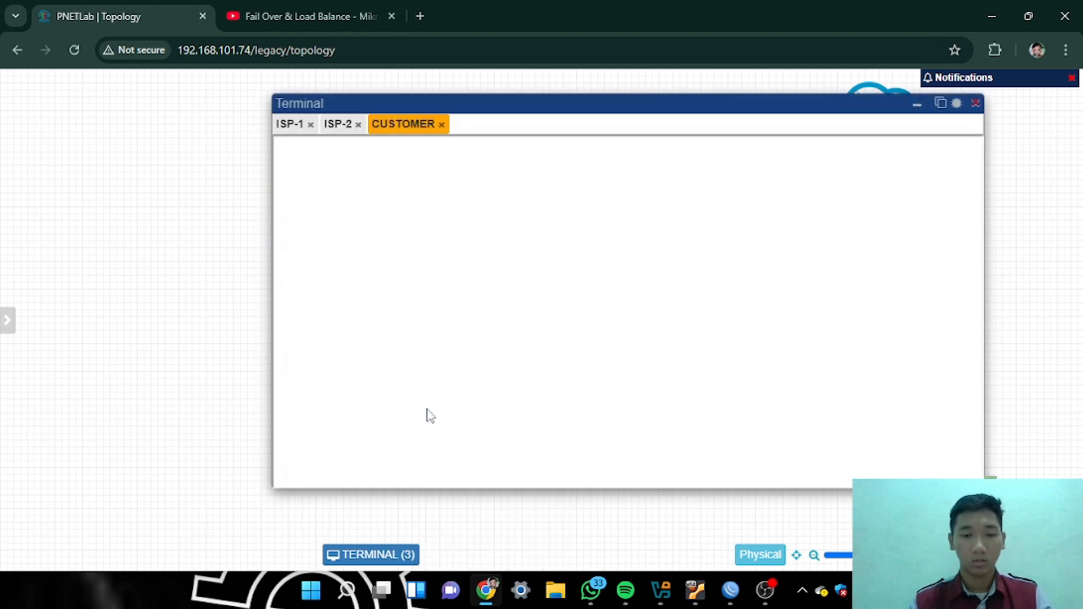
Log in to the CUSTOMER router as admin with an empty password and decline viewing the software license
type("ad")
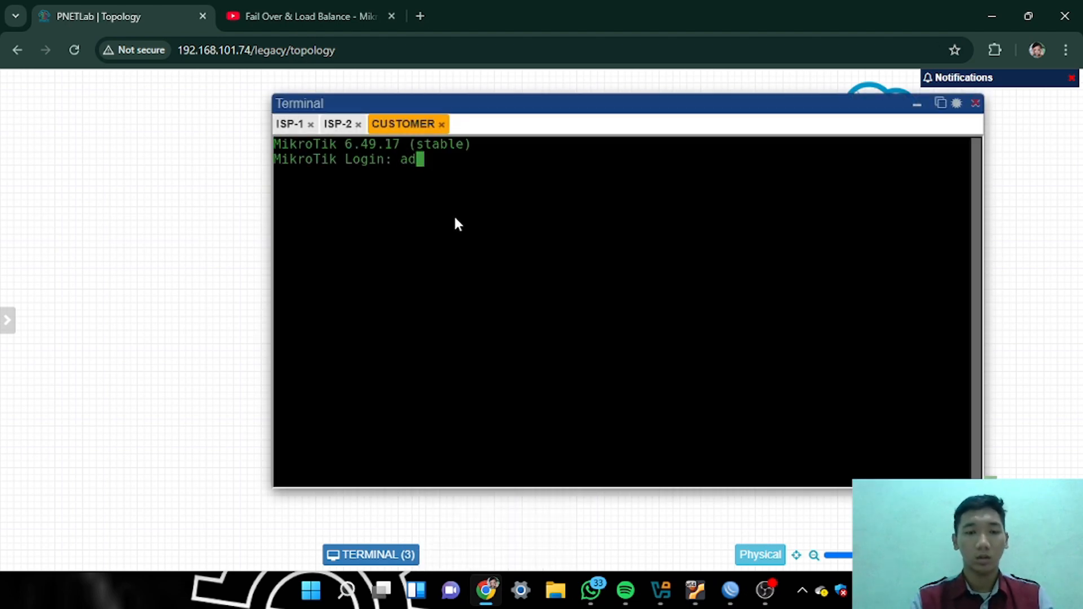
type("min")
key("Return")
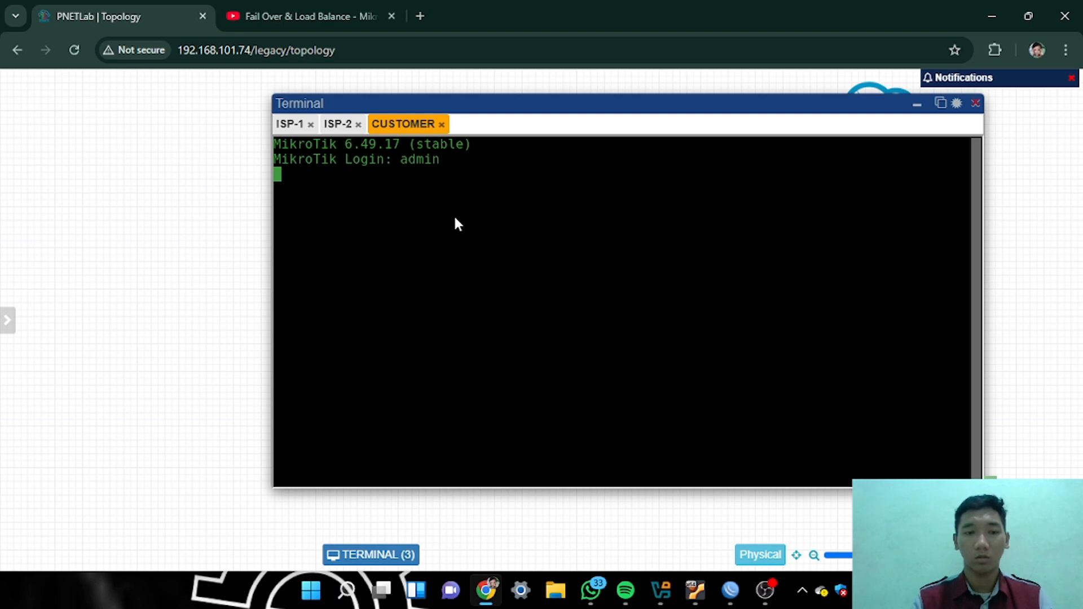
key("Return")
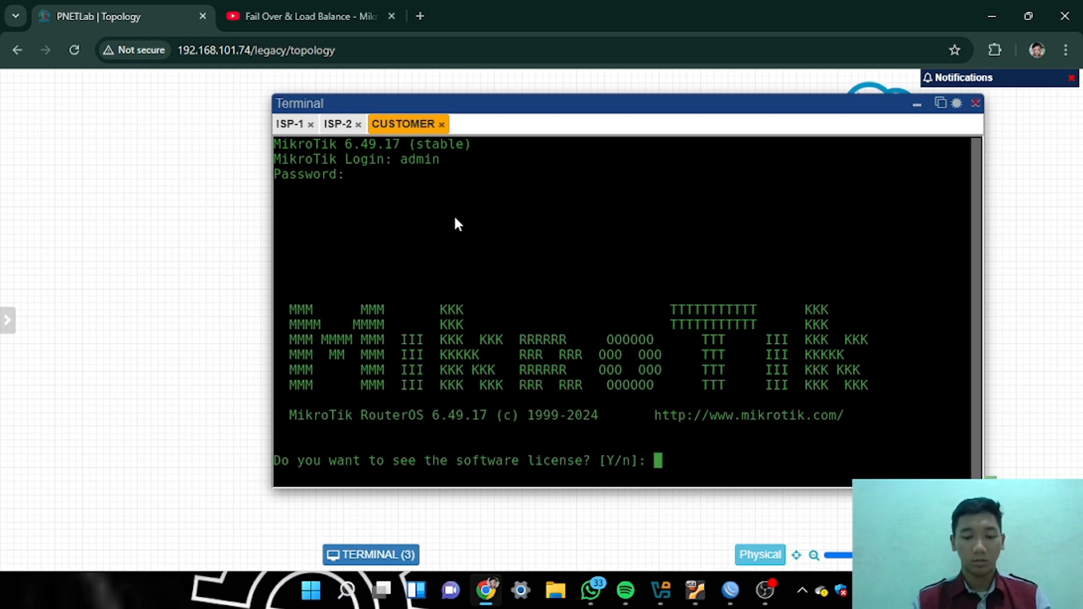
type("n")
key("Return")
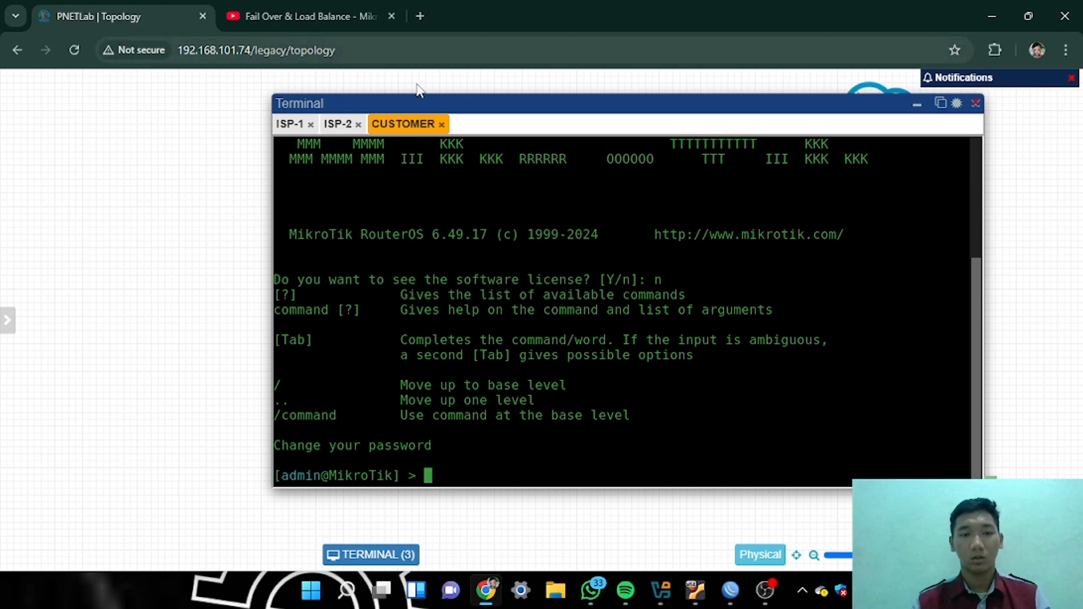
Close the CUSTOMER console session in the terminal window
left_click(441, 124)
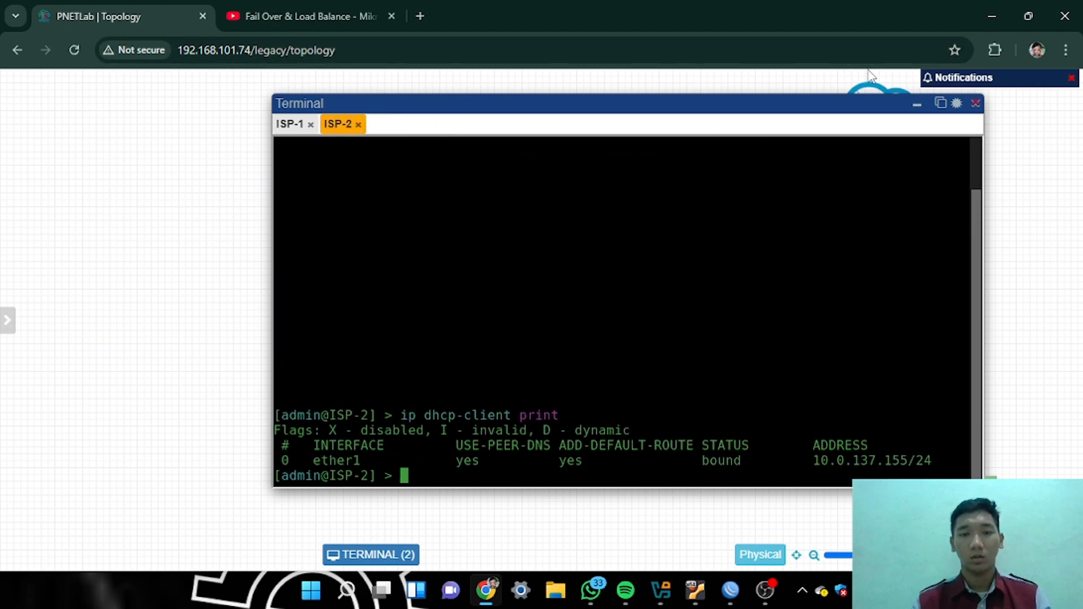
Reopen the CUSTOMER router's console from the topology and list its discovered IP neighbors
left_click(975, 103)
left_click(422, 406)
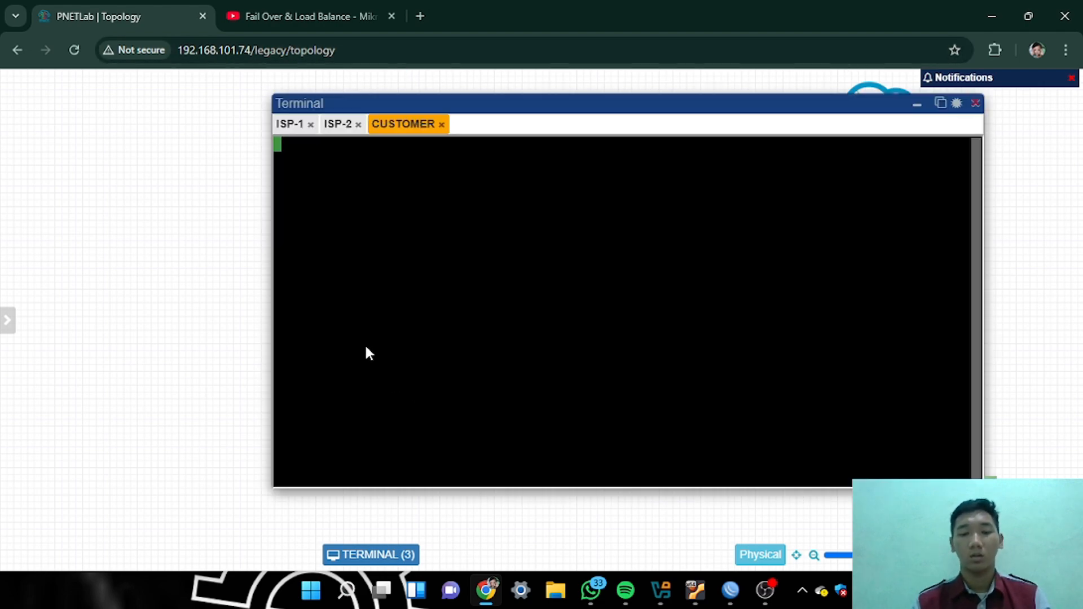
type("ip ")
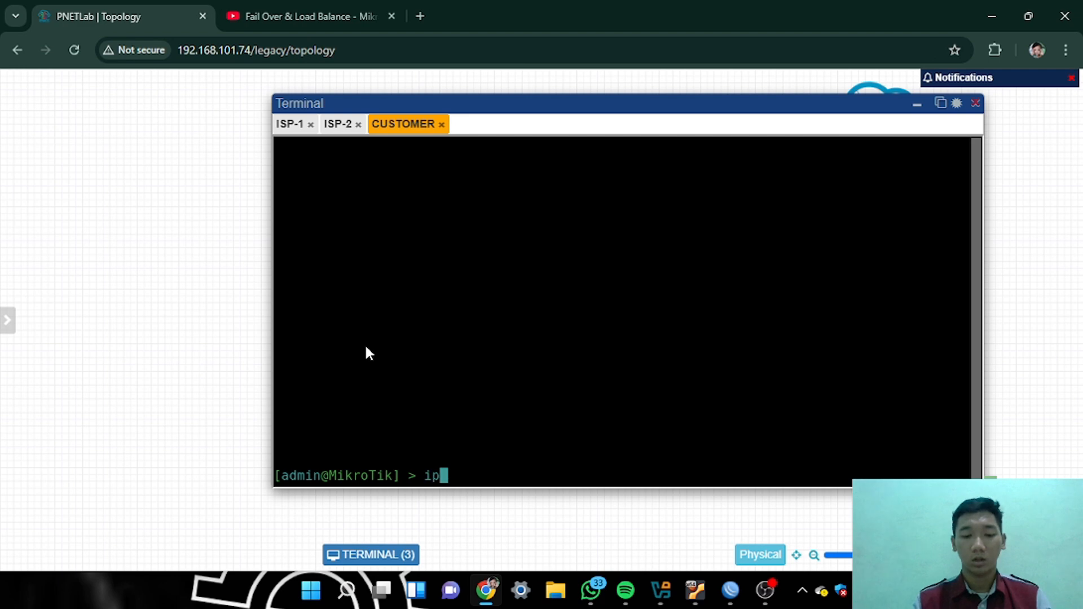
type("ni")
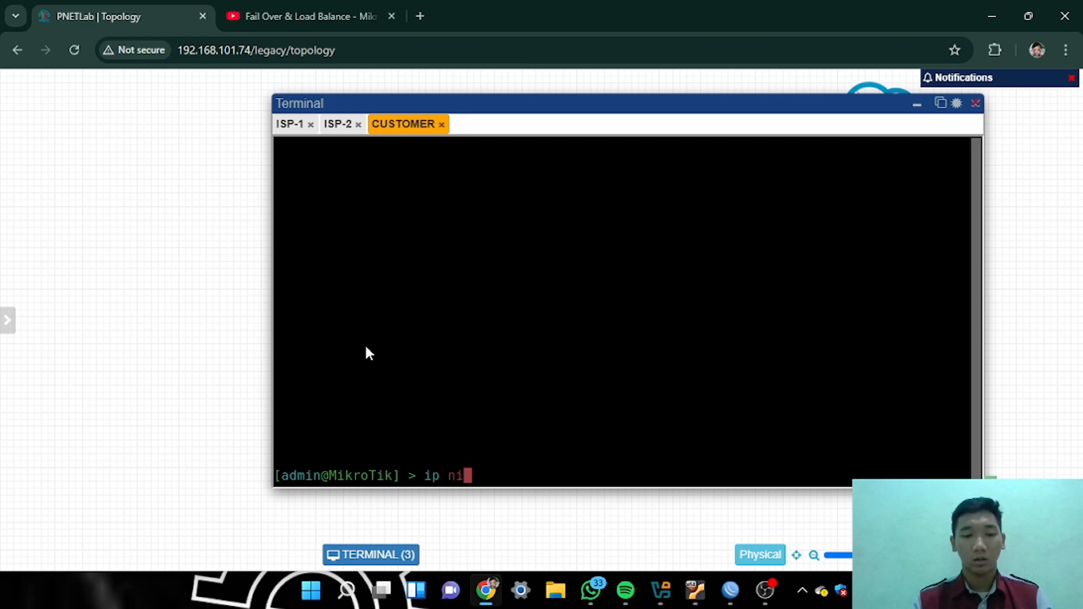
key("BackSpace")
type("e")
key("Tab")
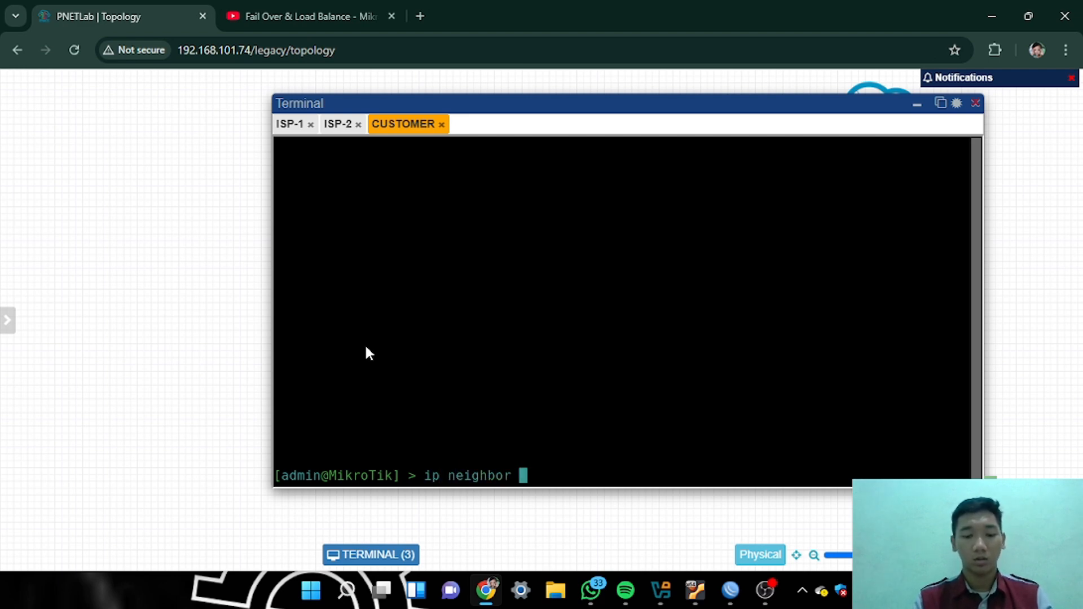
type("print")
key("Return")
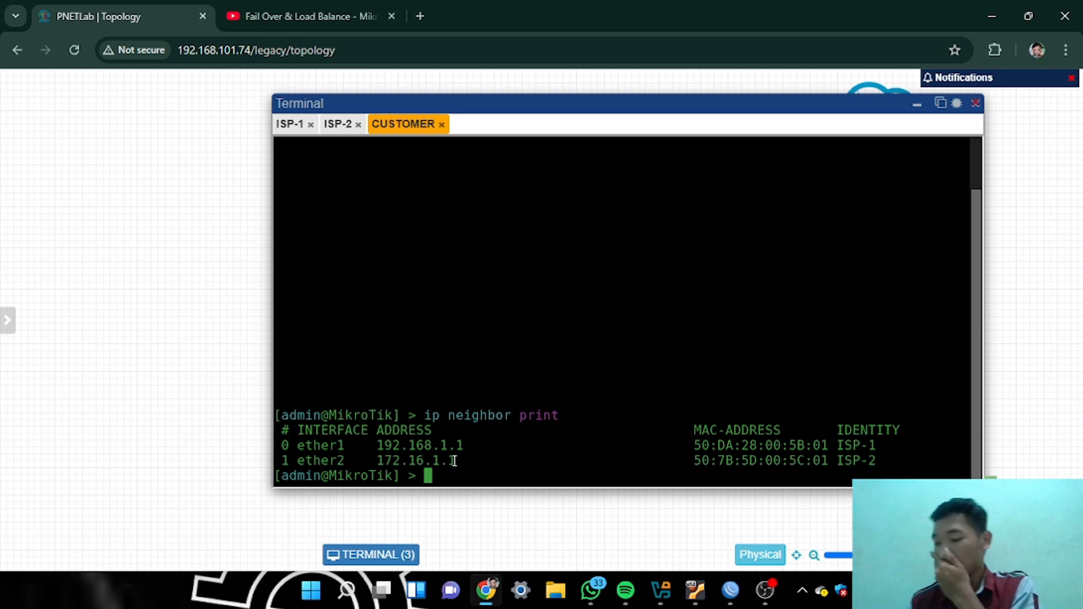
Add the IP address 192.168.1.2/24 to interface ether1 on the CUSTOMER router
type("ip add")
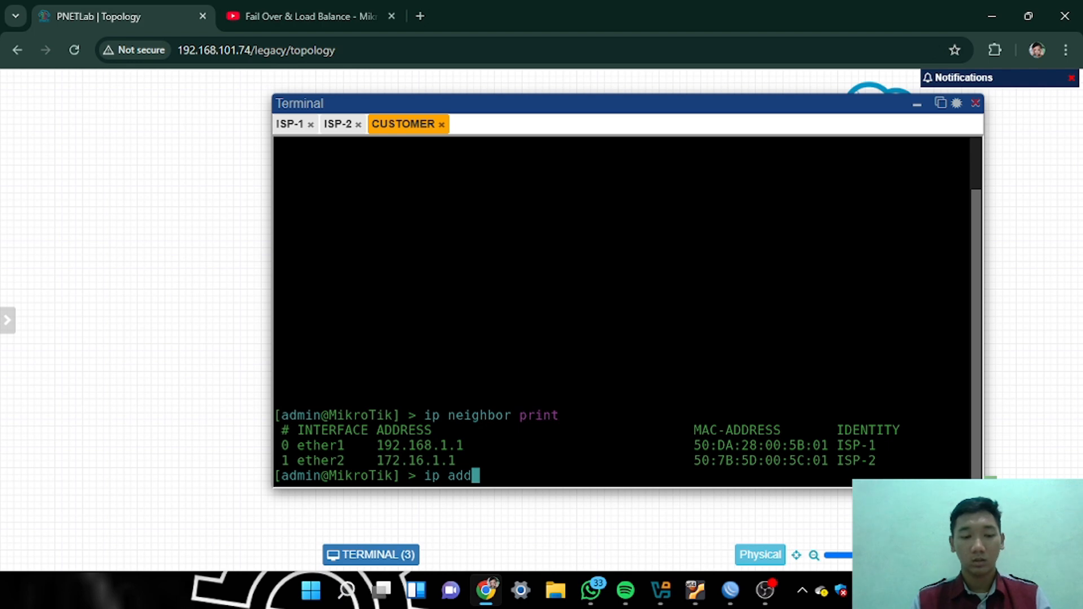
key("Tab")
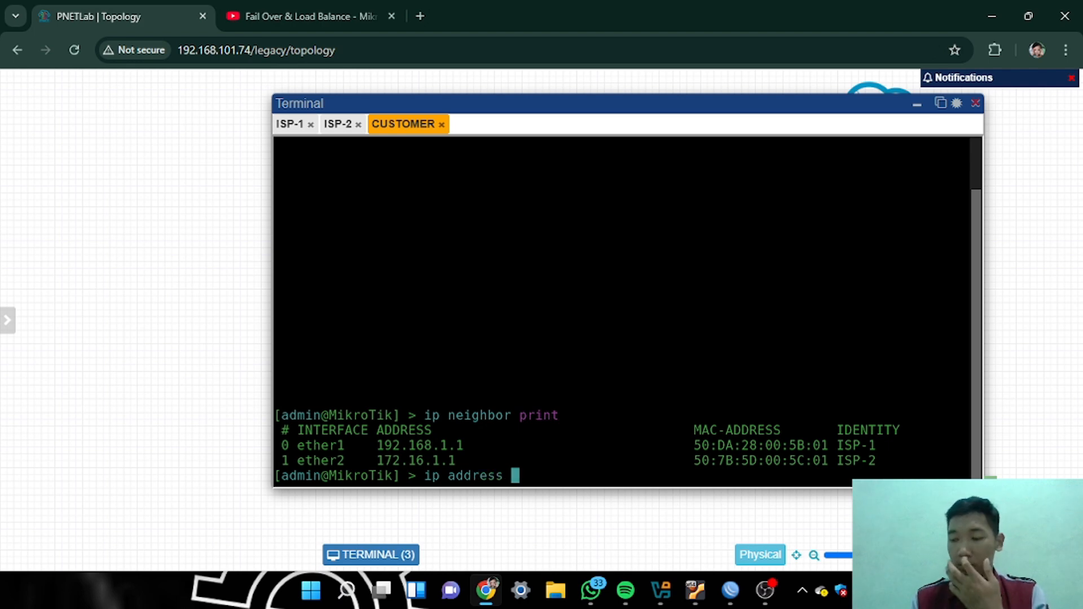
type("add")
key("Tab")
key("Tab")
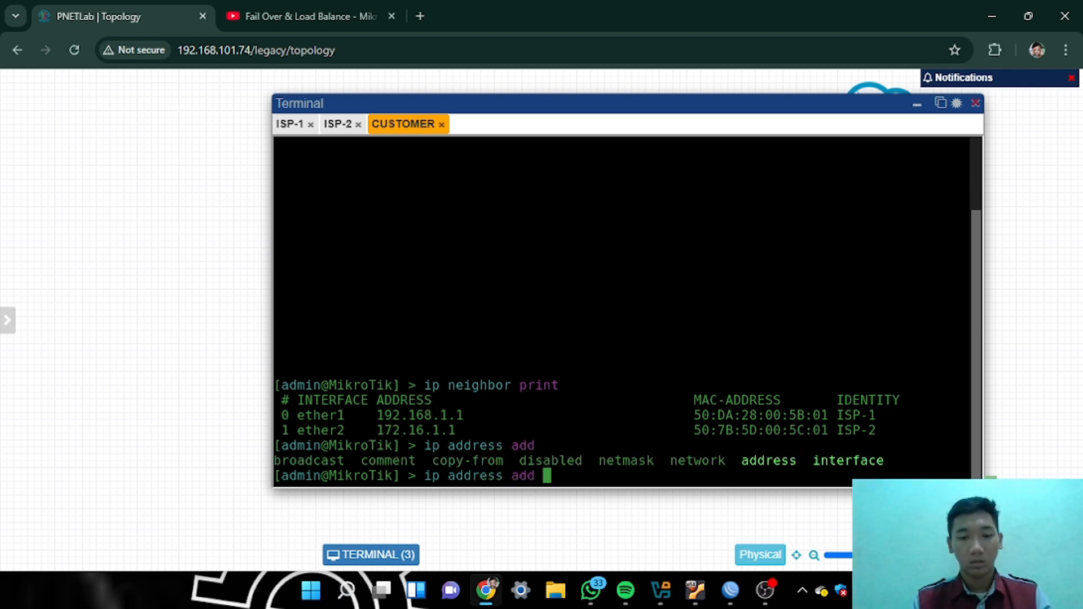
type("ad")
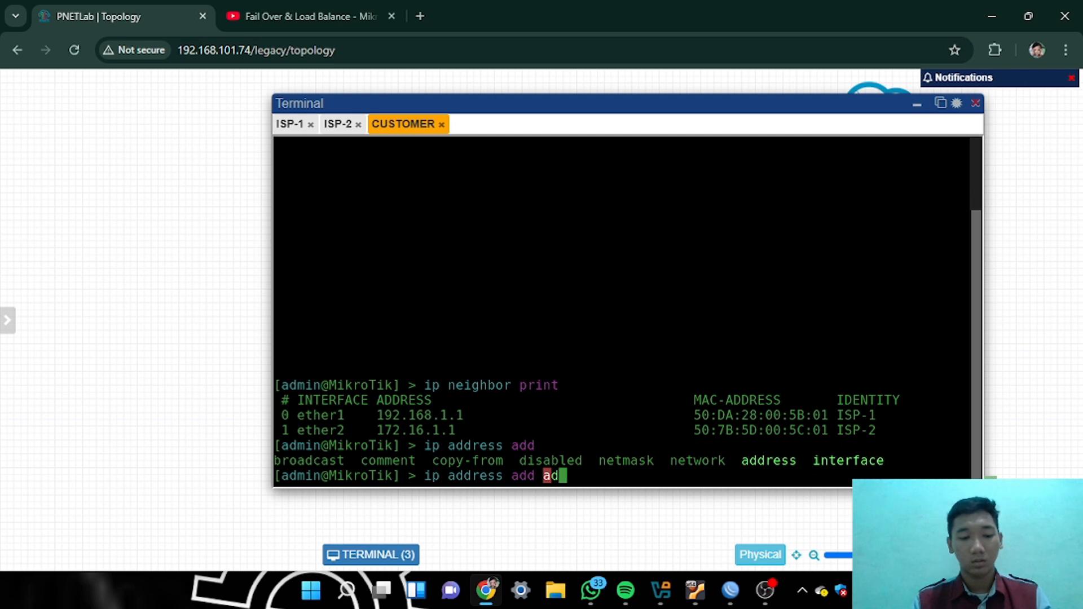
key("Tab")
type("192.")
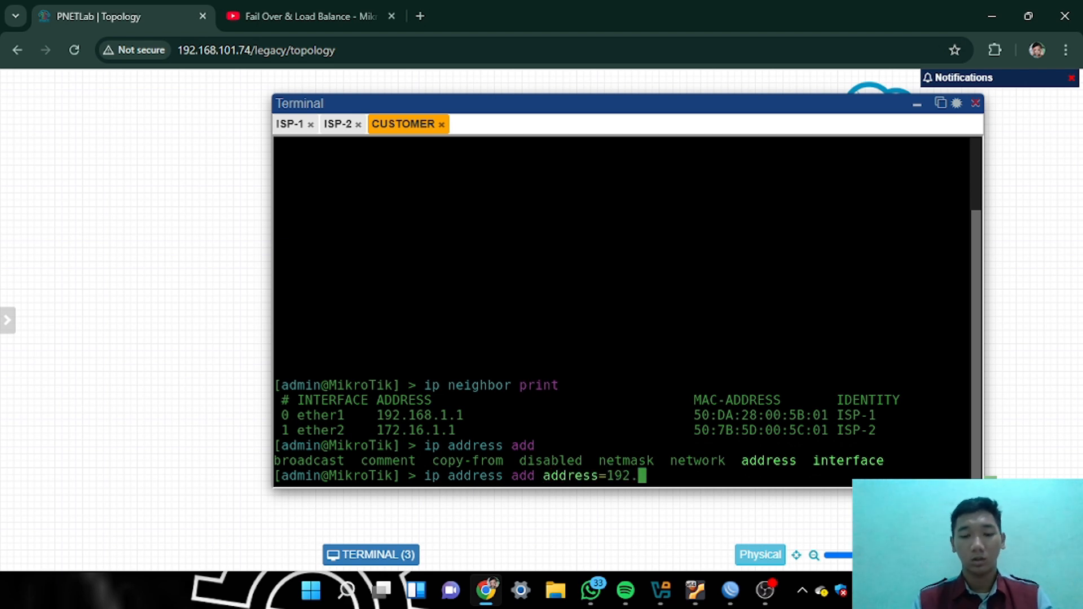
type("168.")
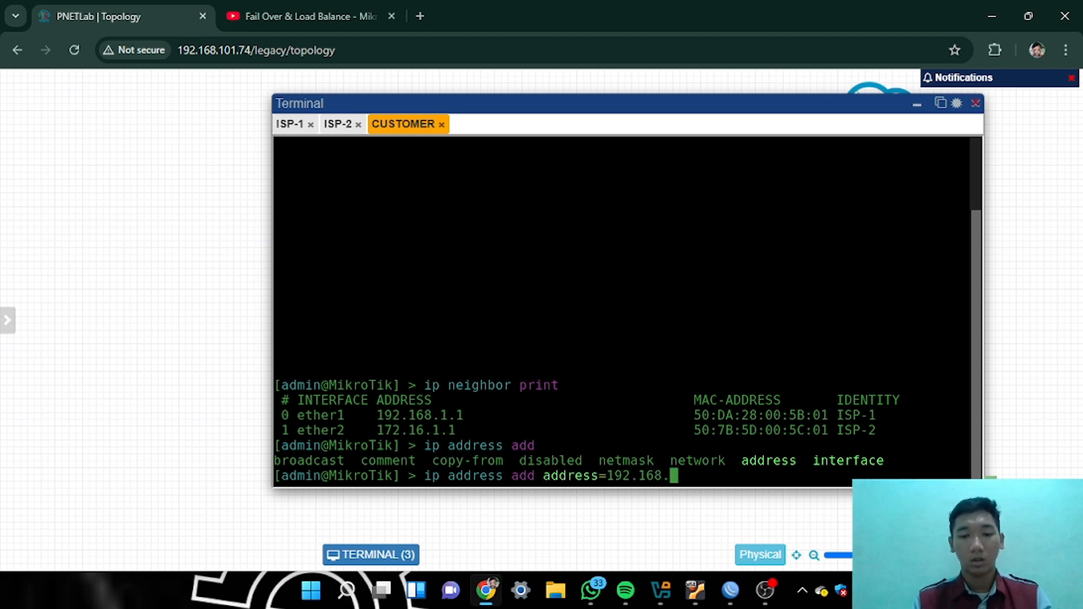
type("1.2/2")
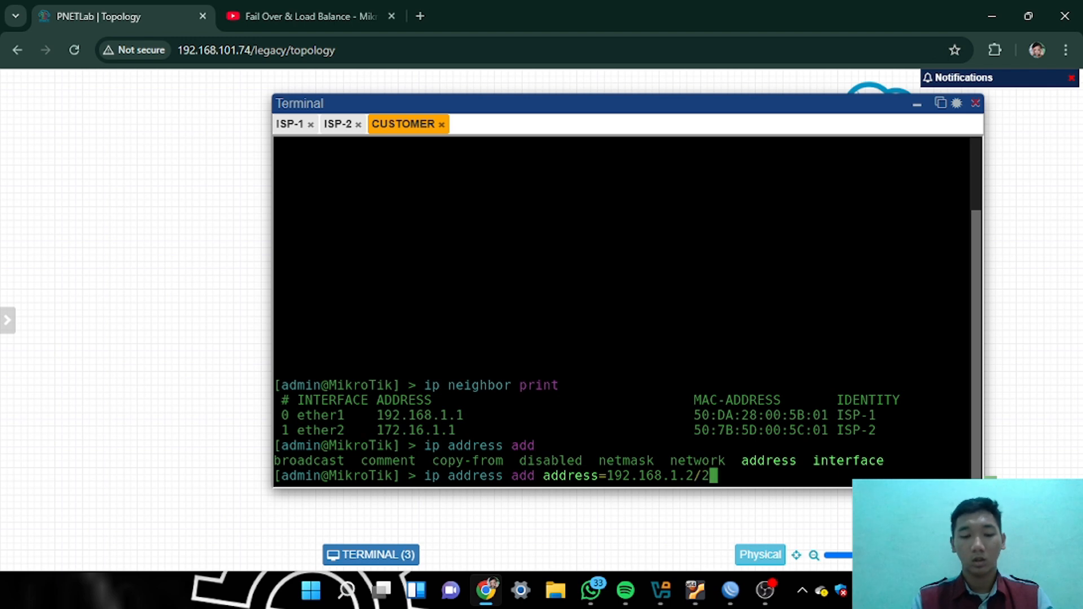
type("4 in")
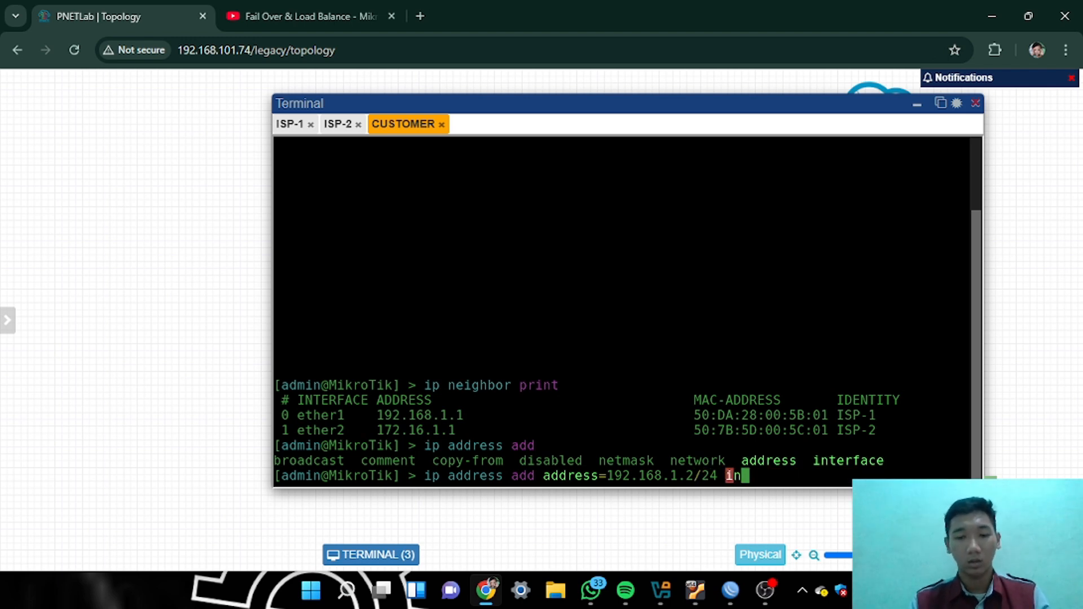
key("Tab")
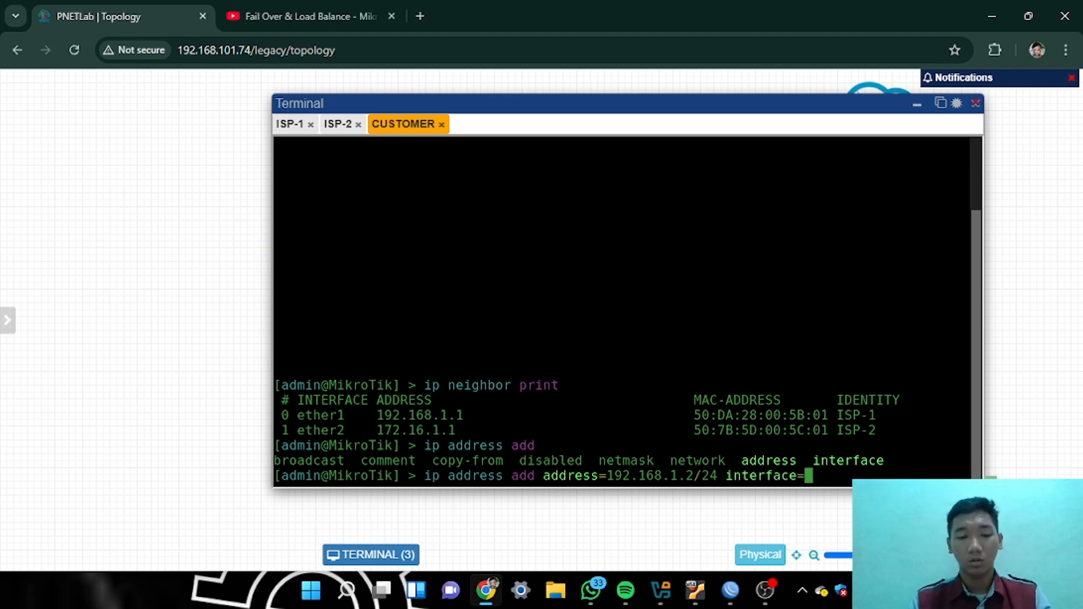
type("ether")
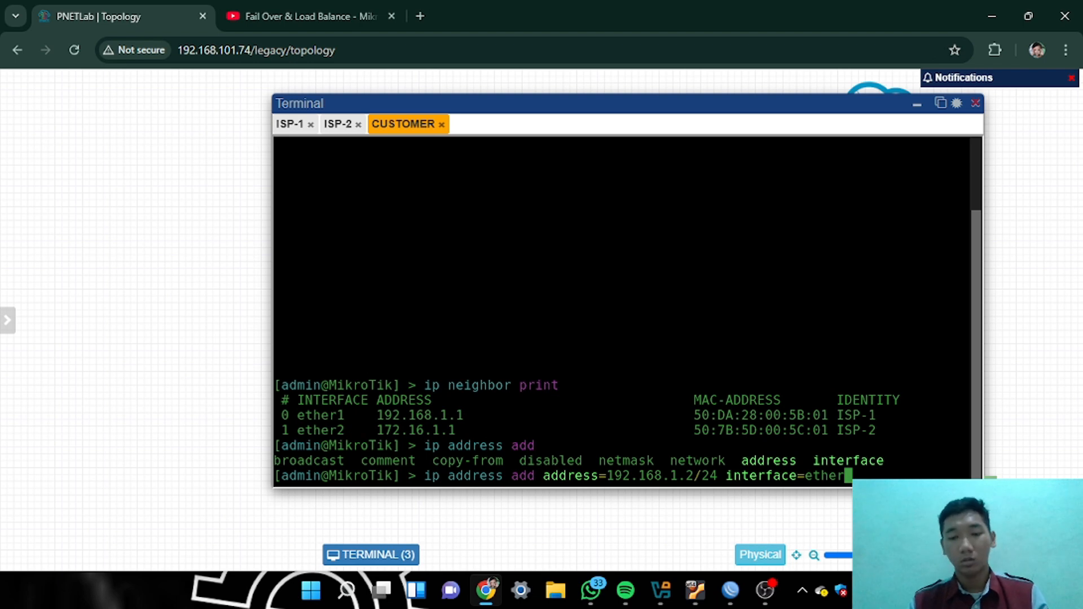
type("1")
key("Return")
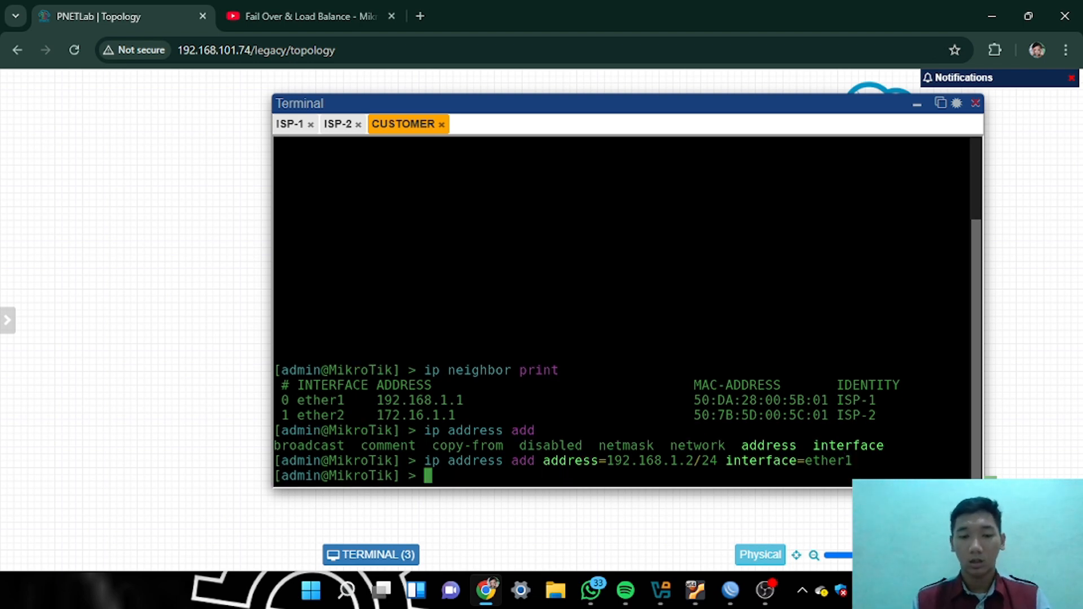
Reuse the previous address command to add the IP address 172.16.1.2/24 to the CUSTOMER router's interface ether2
key("Up")
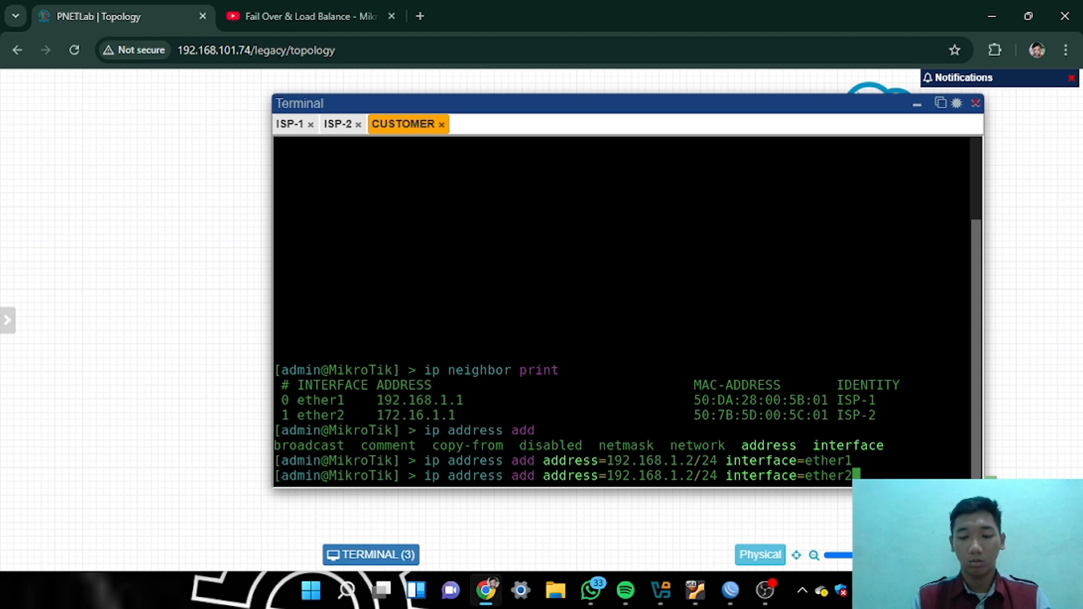
key("BackSpace")
type("2")
key("Left")
key("Left")
key("Left")
key("Left")
key("Left")
key("Left")
key("Left")
key("Left")
key("Left")
key("Left")
key("Left")
key("Left")
key("Left")
key("Left")
key("Left")
key("Left")
key("Left")
key("Left")
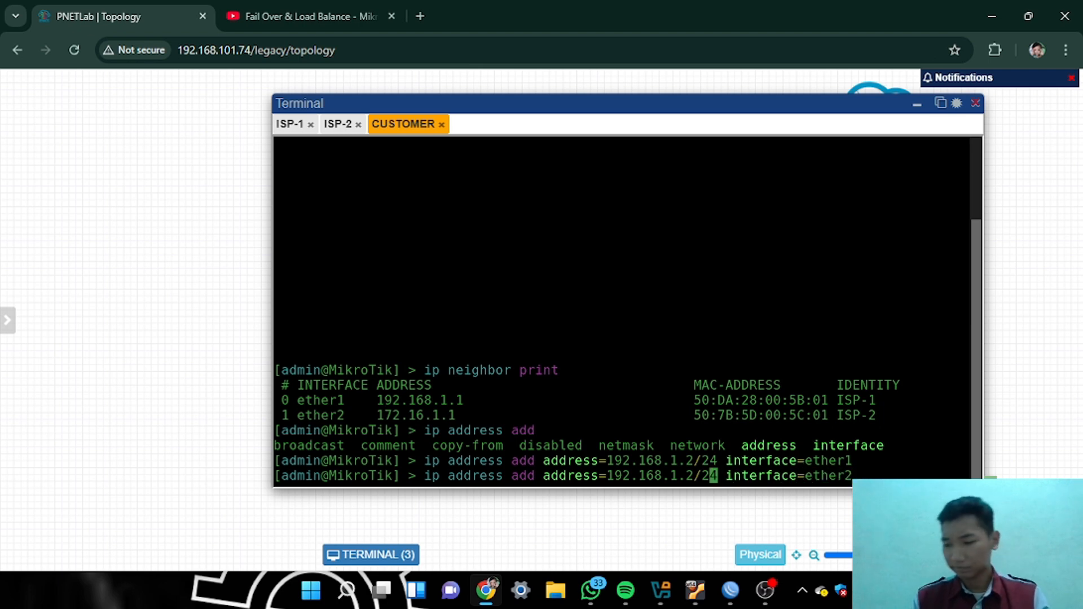
key("Left")
key("BackSpace")
key("BackSpace")
key("BackSpace")
key("BackSpace")
key("BackSpace")
key("BackSpace")
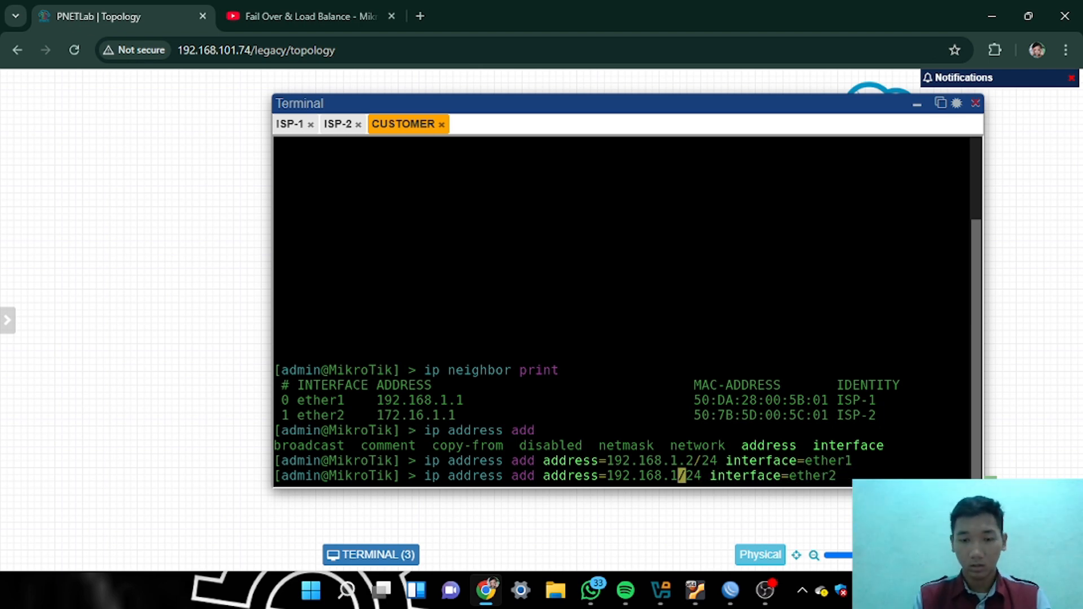
key("BackSpace")
key("BackSpace")
key("BackSpace")
key("BackSpace")
key("BackSpace")
type("172")
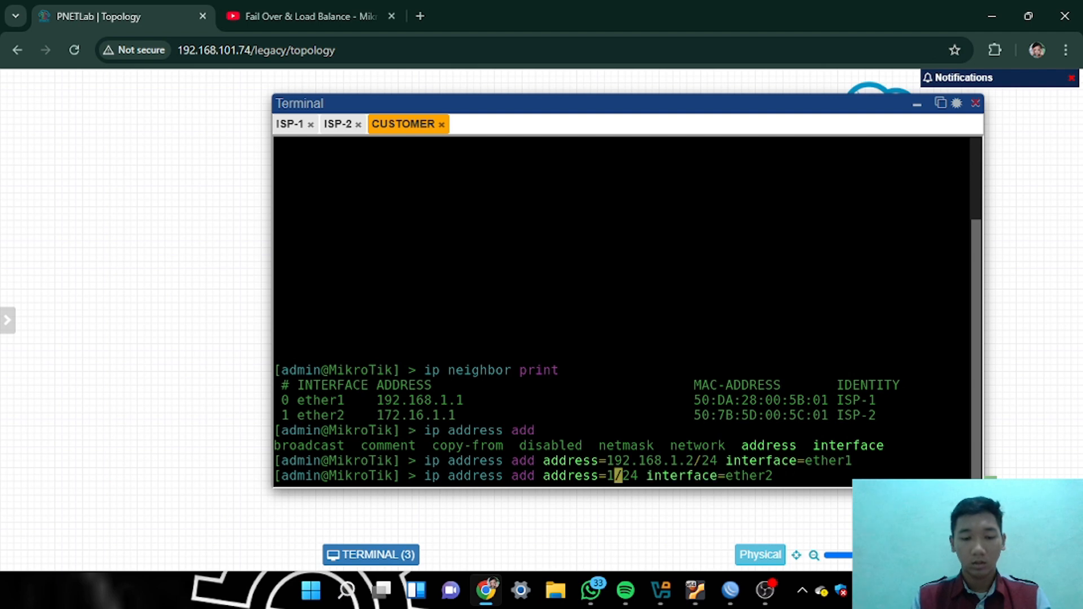
type(".16.1")
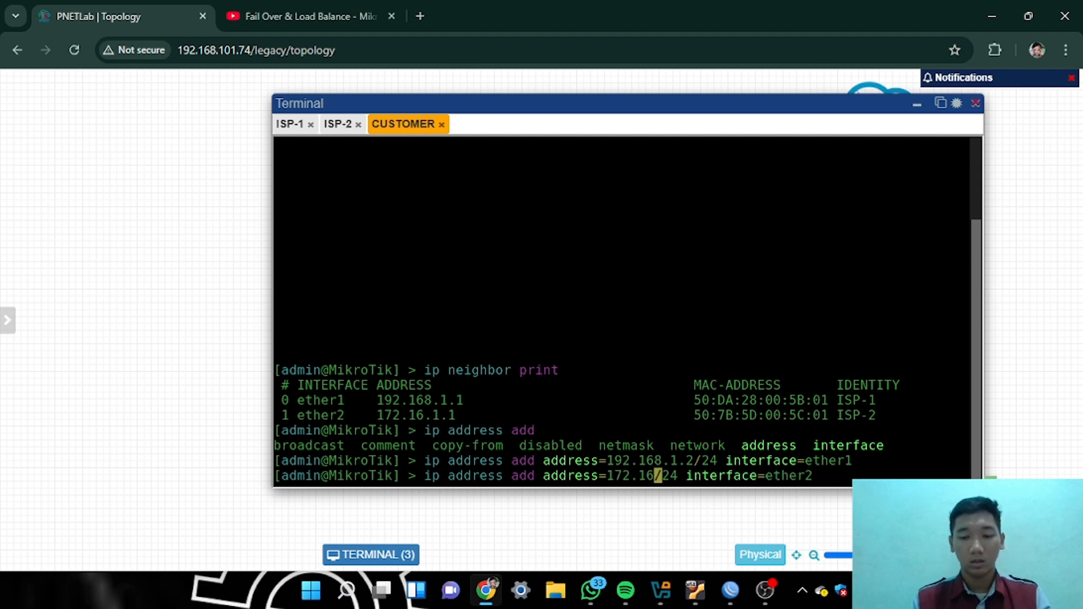
type(".2")
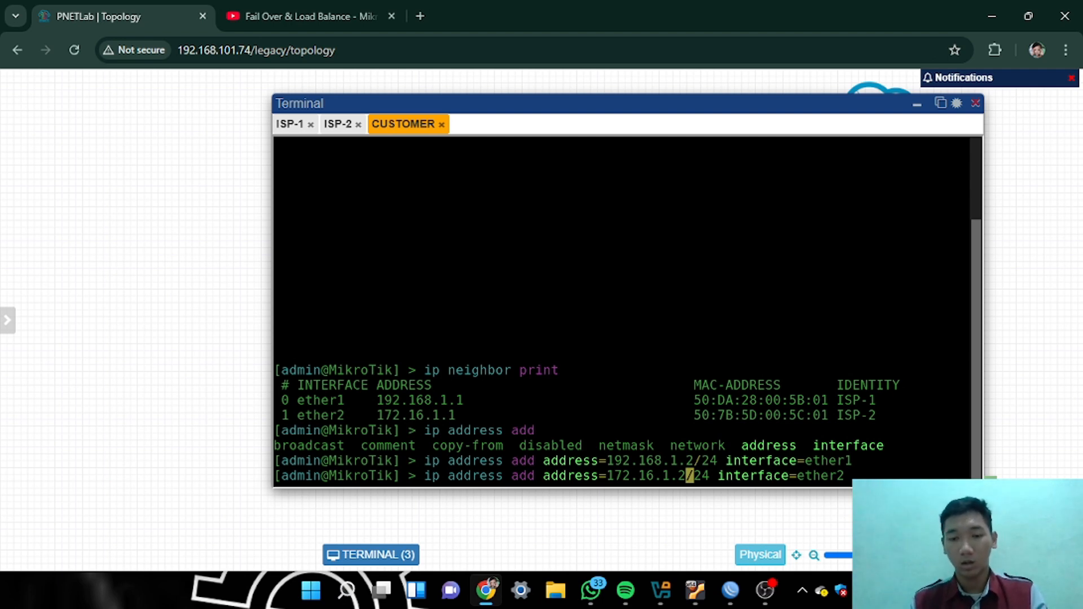
key("Return")
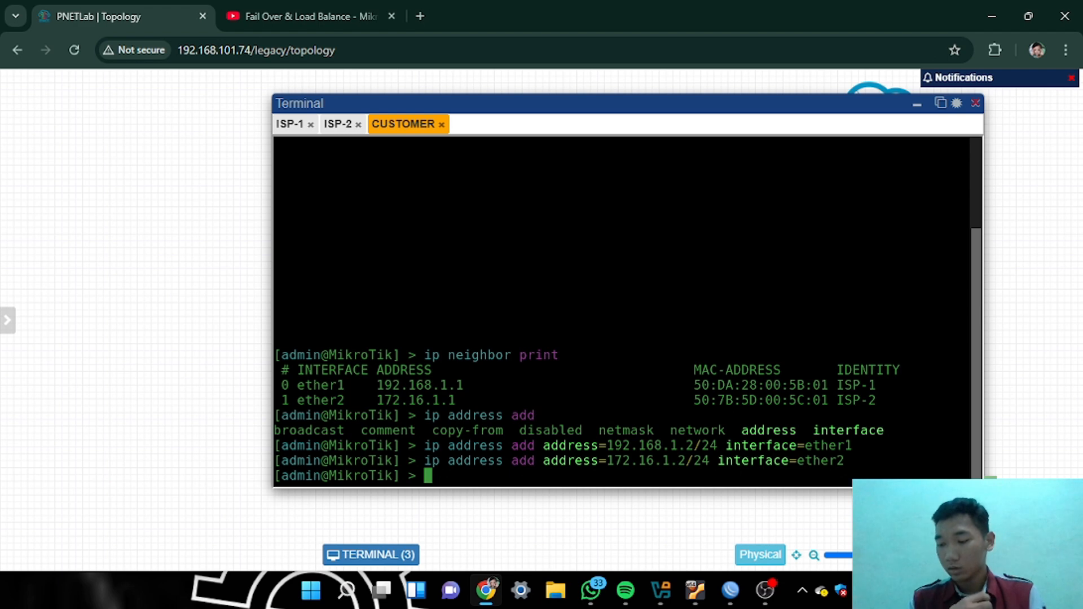
Print the CUSTOMER router's IP address list to check both interface assignments
type("ip")
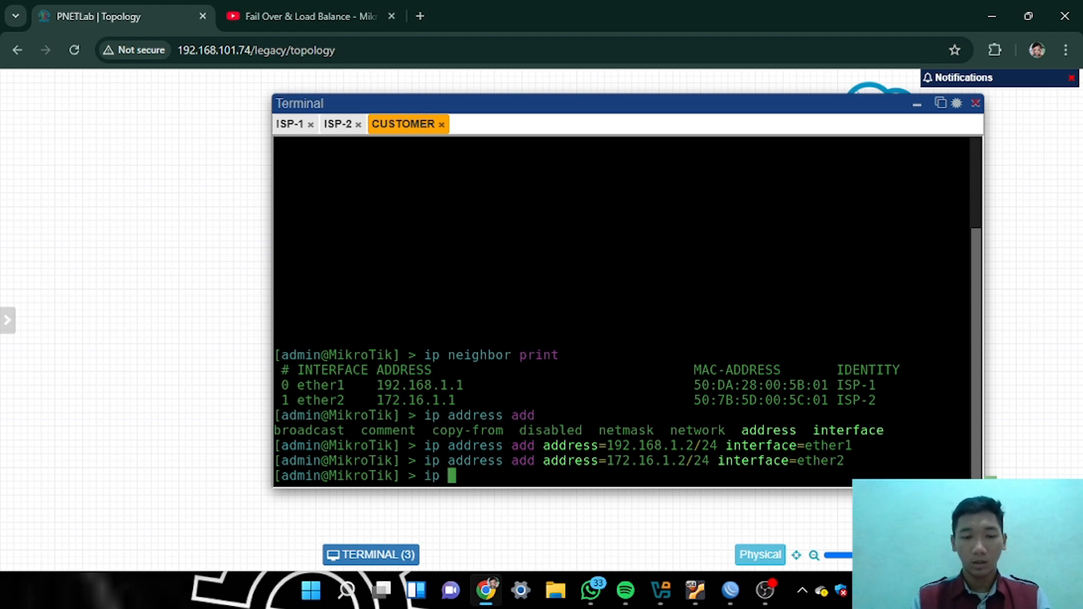
type("address ")
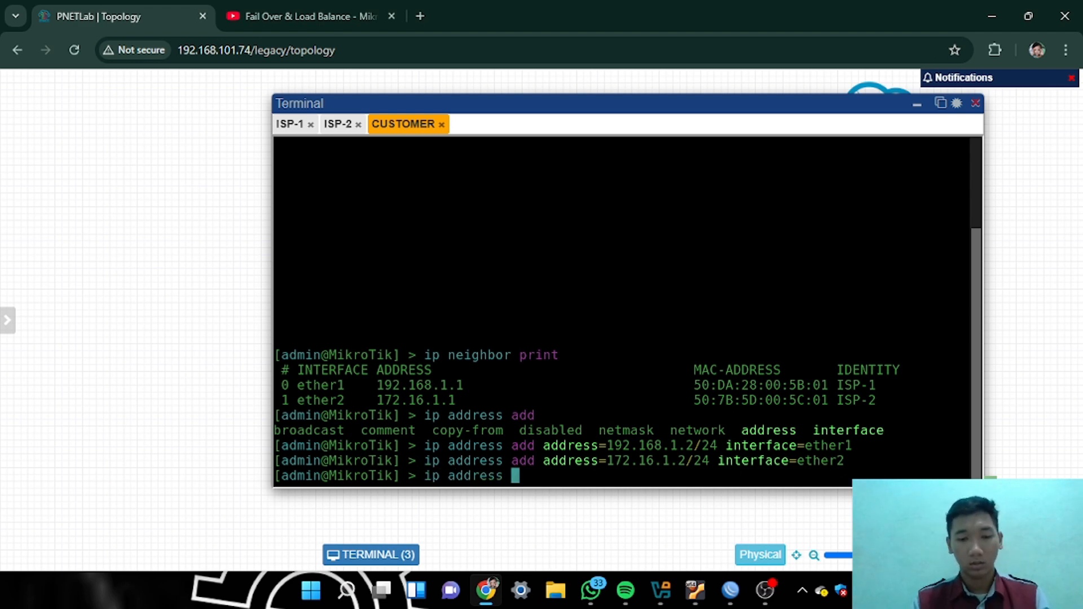
type("print")
key("Return")
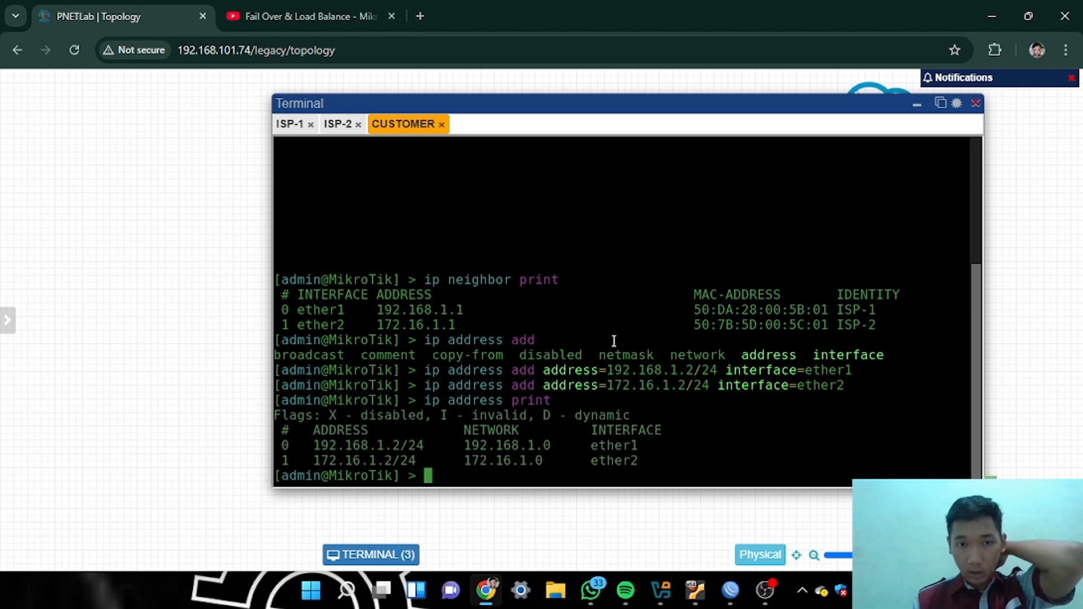
Test the CUSTOMER router's internet connectivity by pinging 8.8.8.8, and stop the ping after a few attempts
type("pin")
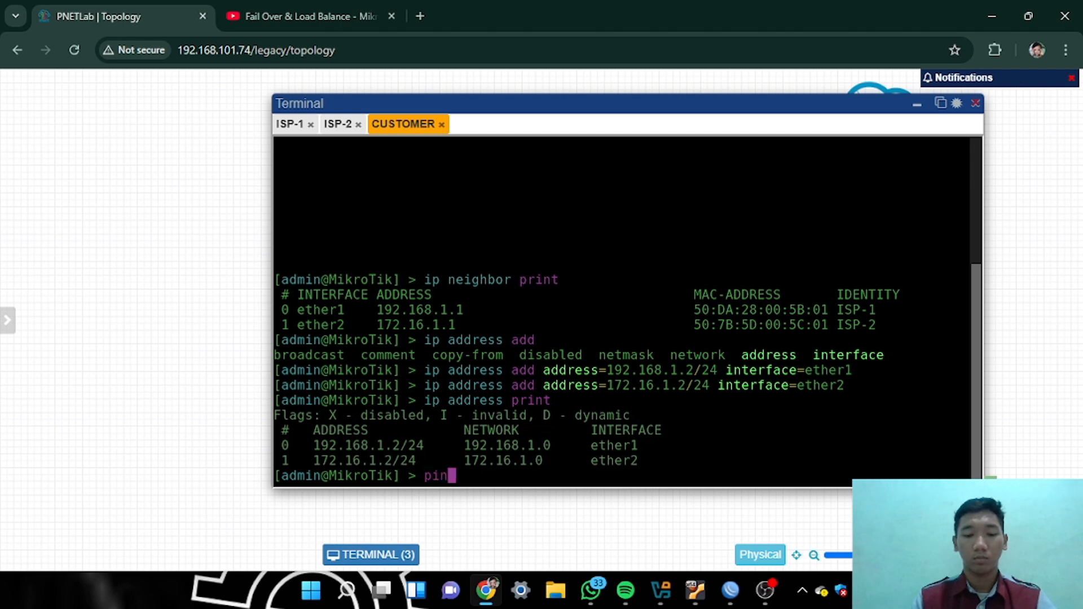
type("g 8.8.8.8")
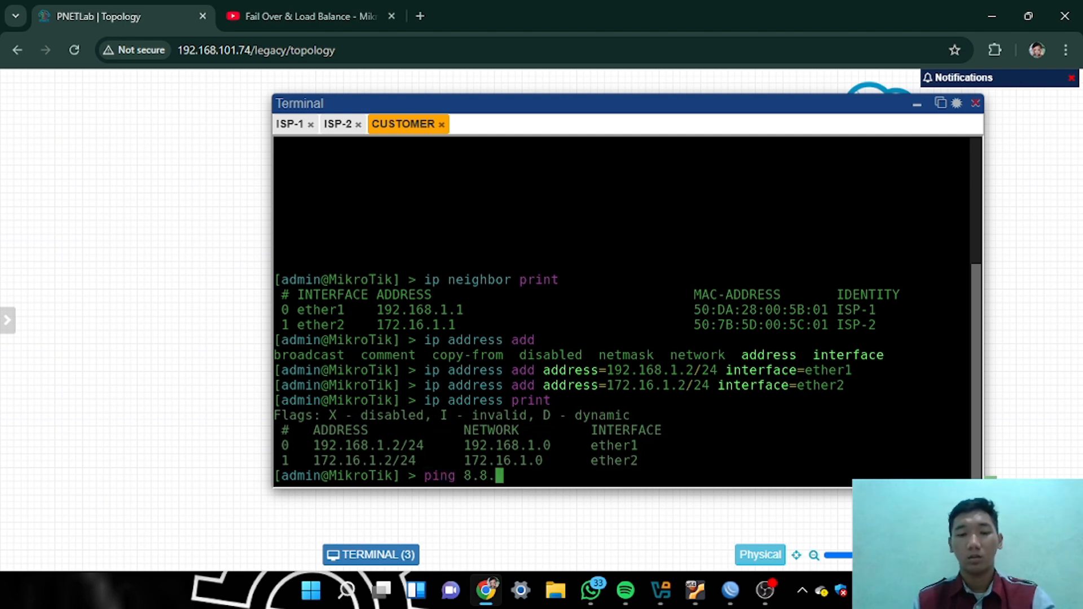
key("Return")
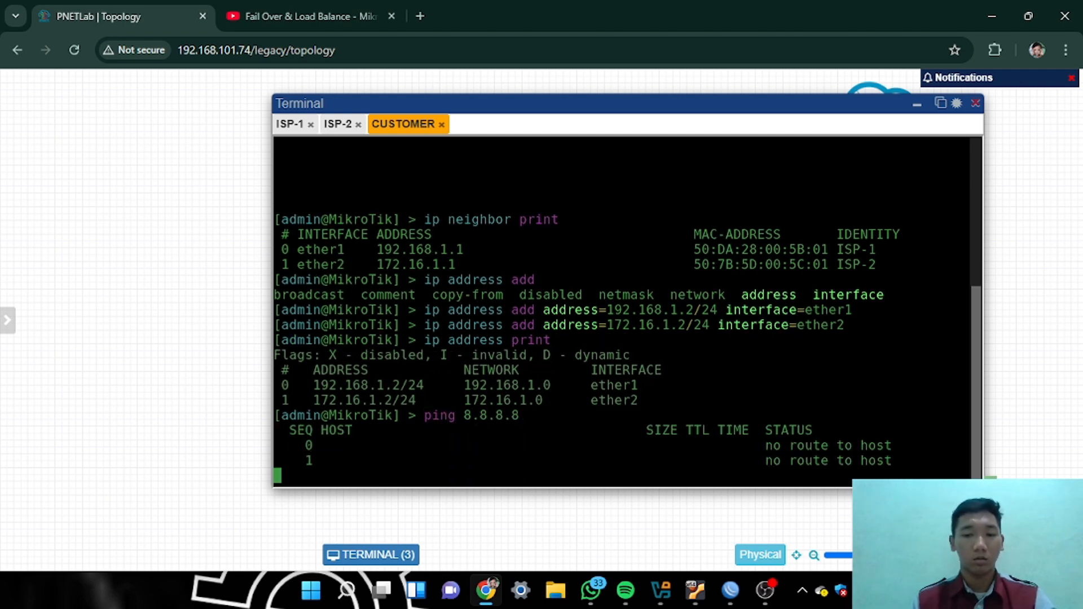
key("ctrl+c")
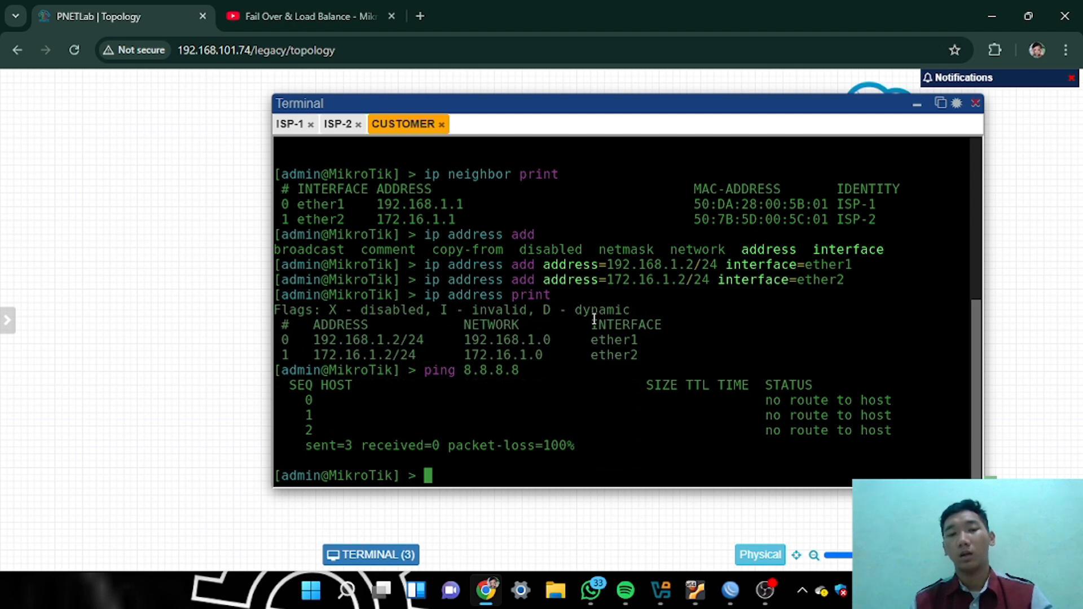
left_click(975, 104)
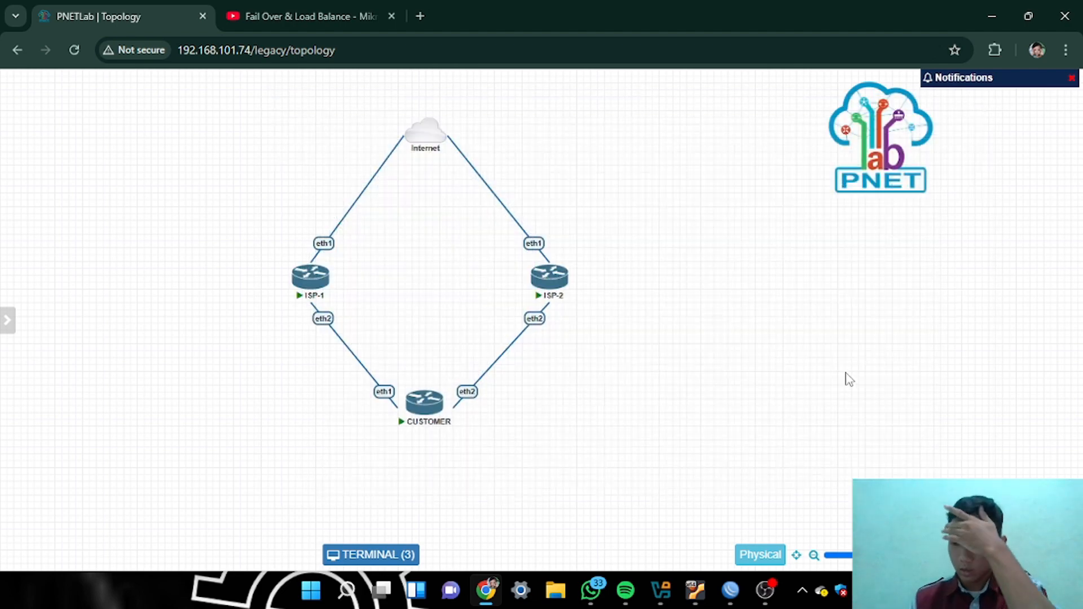
right_click(431, 415)
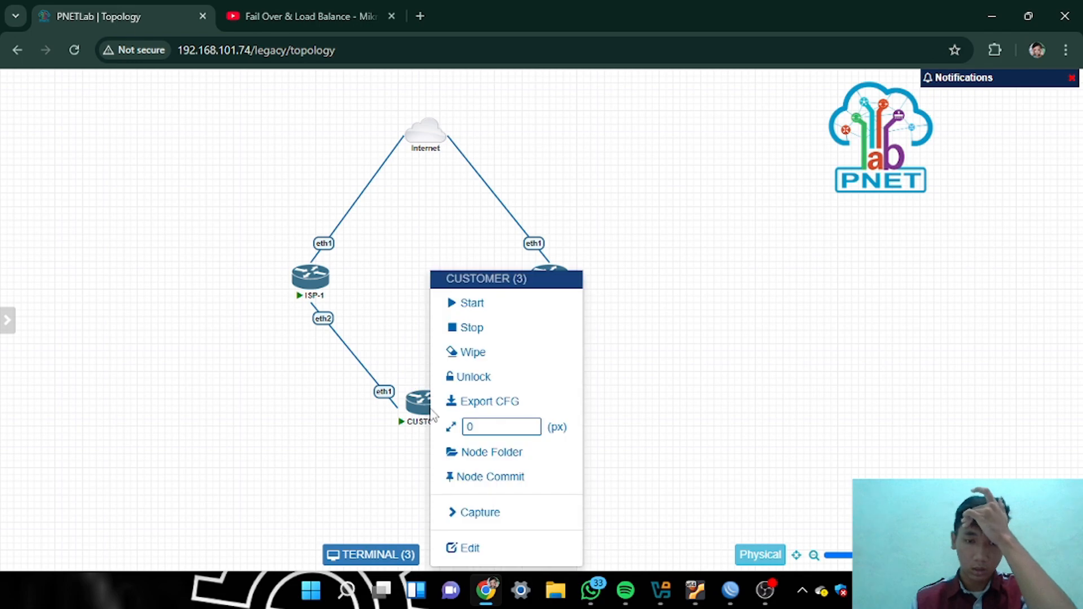
left_click(426, 407)
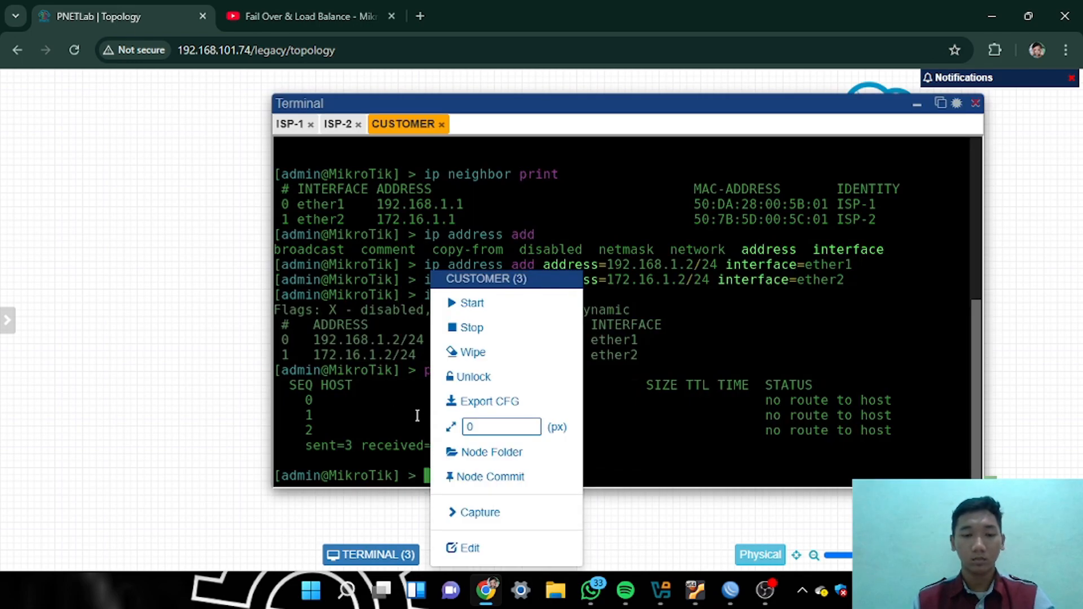
left_click_drag(417, 415, 414, 462)
left_click(397, 524)
left_click(465, 479)
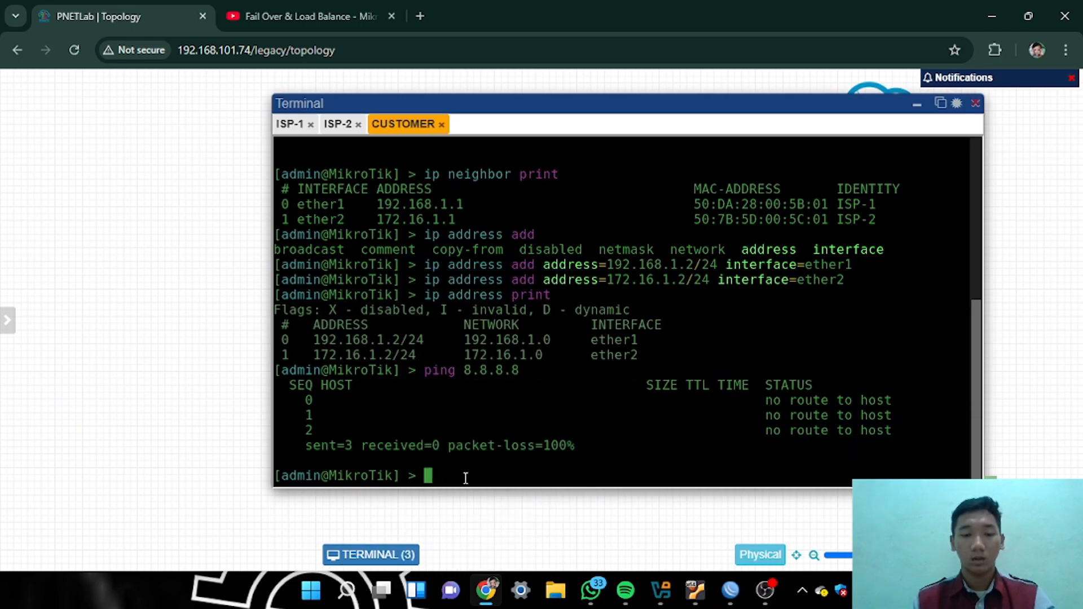
Enable RoMON on the CUSTOMER router with the command tool romon set enabled=yes
type("t")
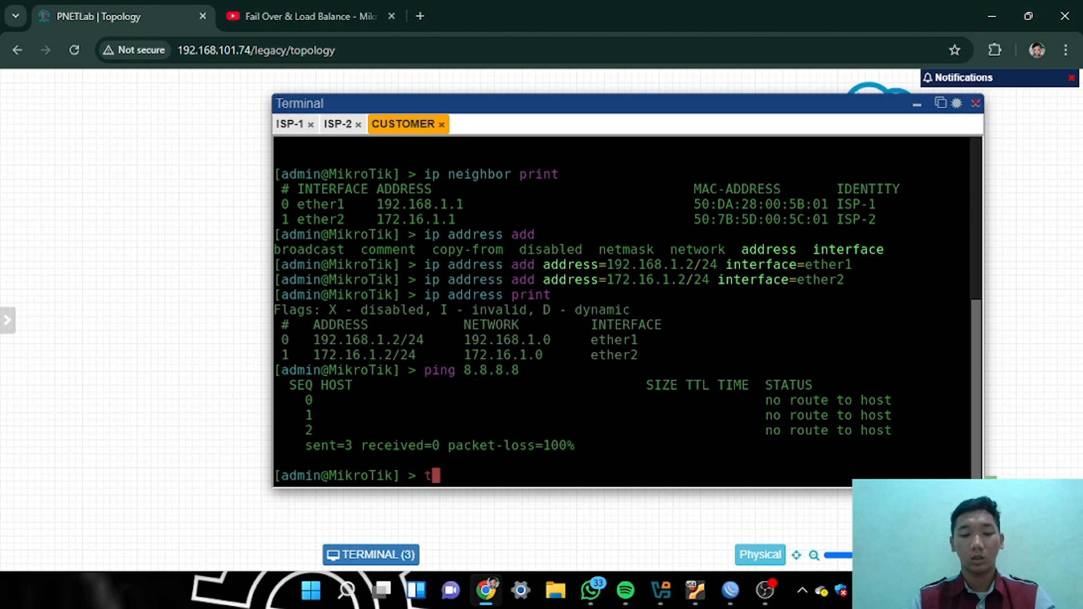
type("ool ro")
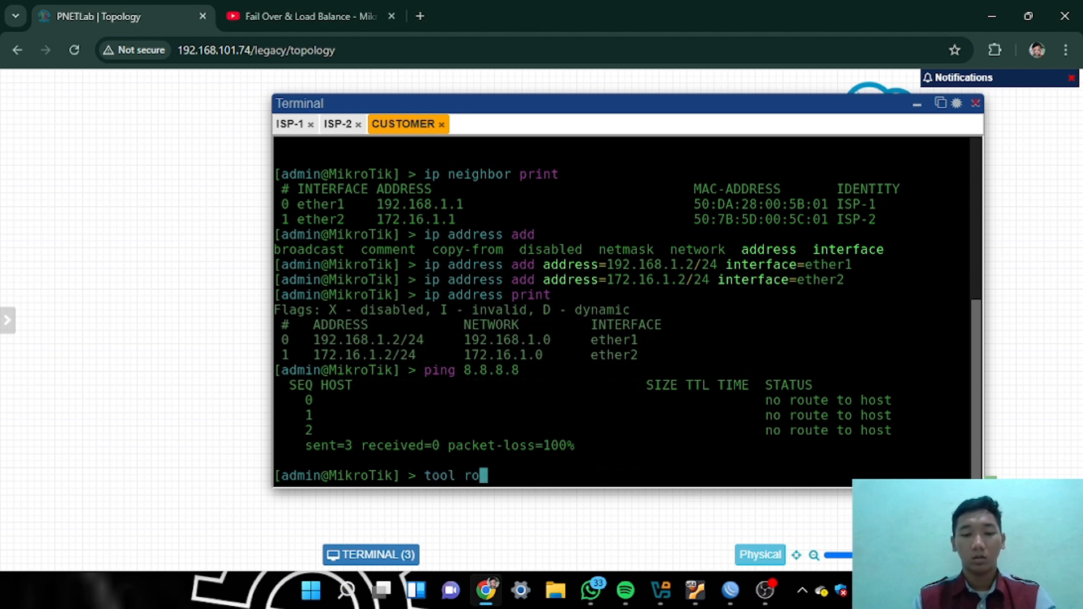
type("mon set ")
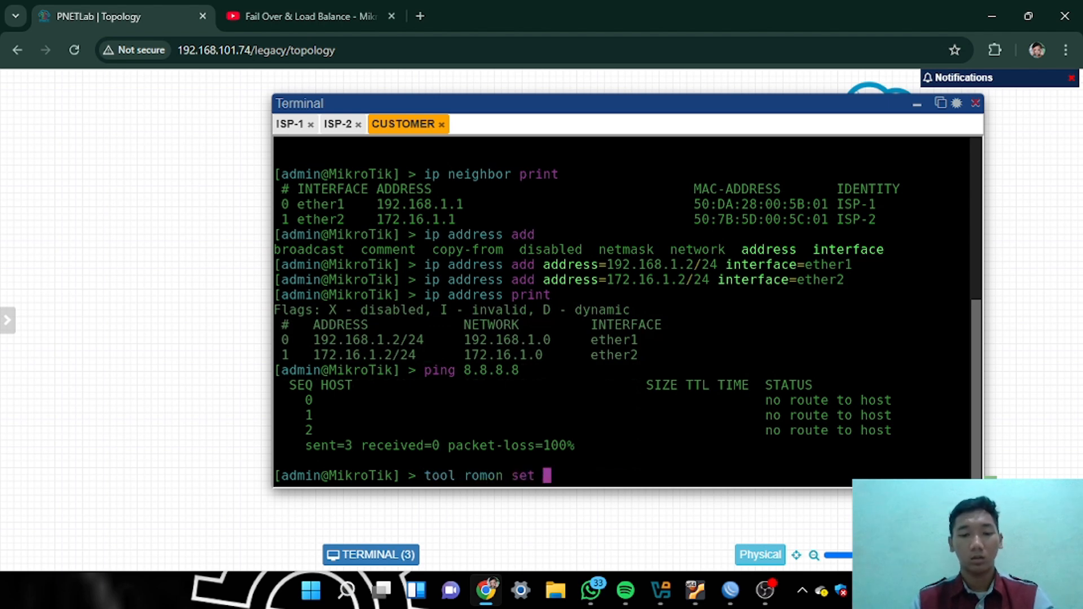
type("enabled=yes")
key("Return")
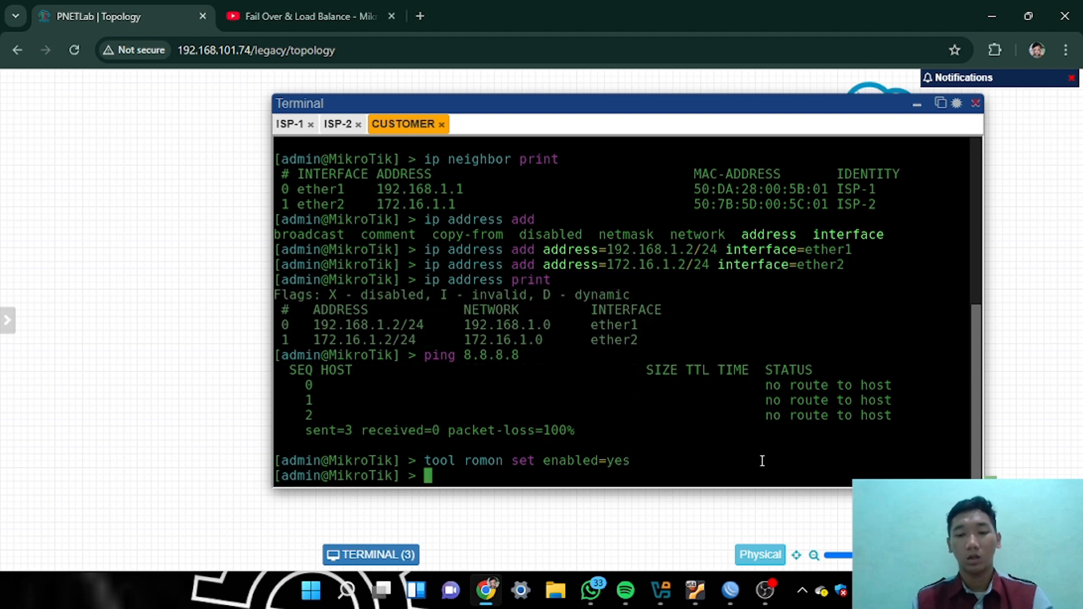
Switch to the ISP-1 WinBox session and enable RoMON in that router's RoMON settings
mouse_move(729, 590)
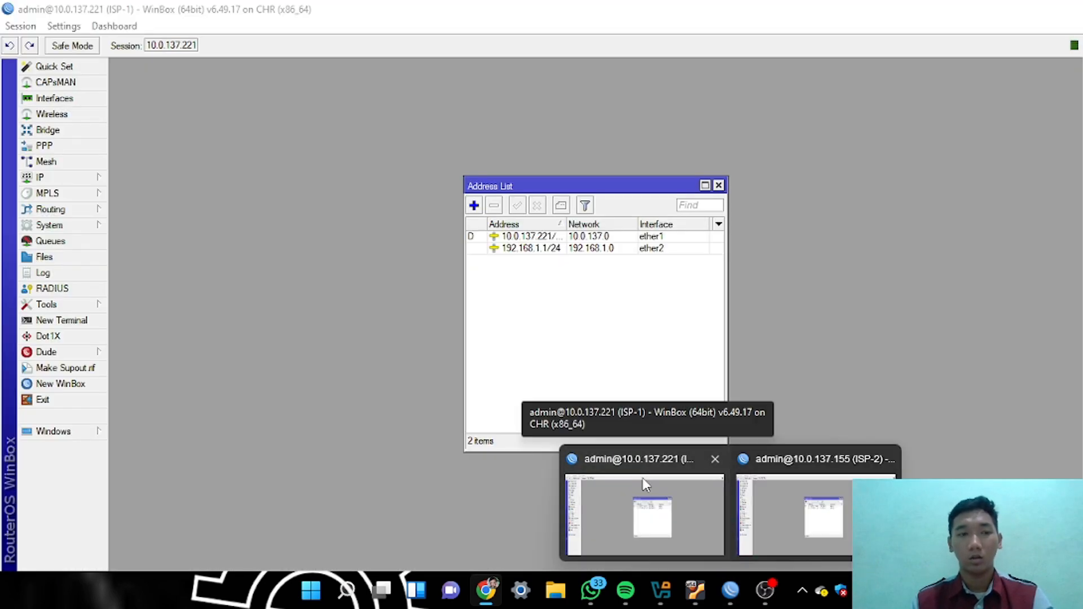
left_click(642, 479)
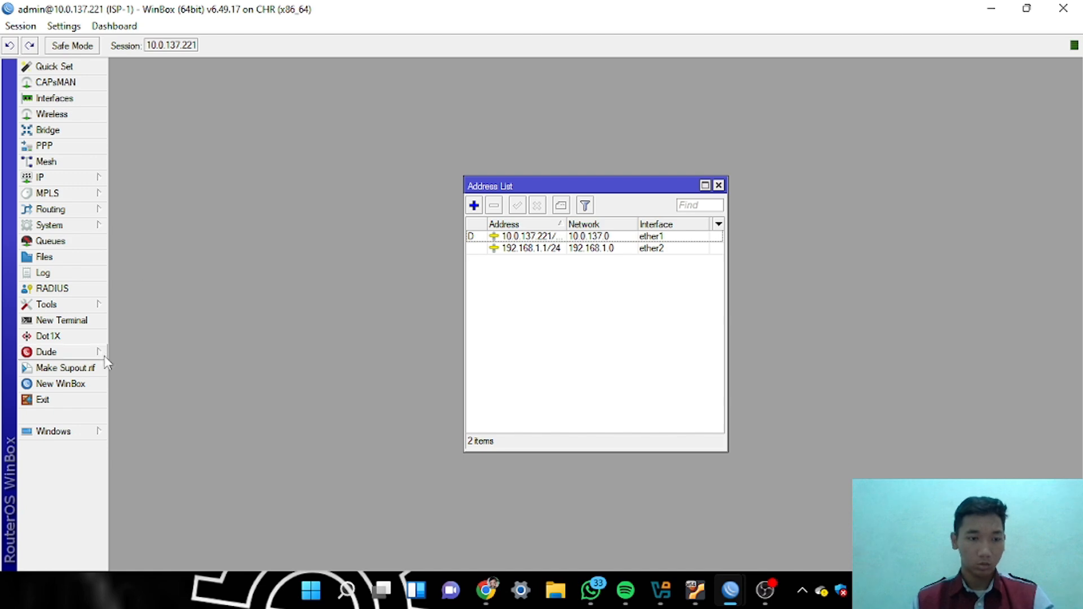
left_click(74, 307)
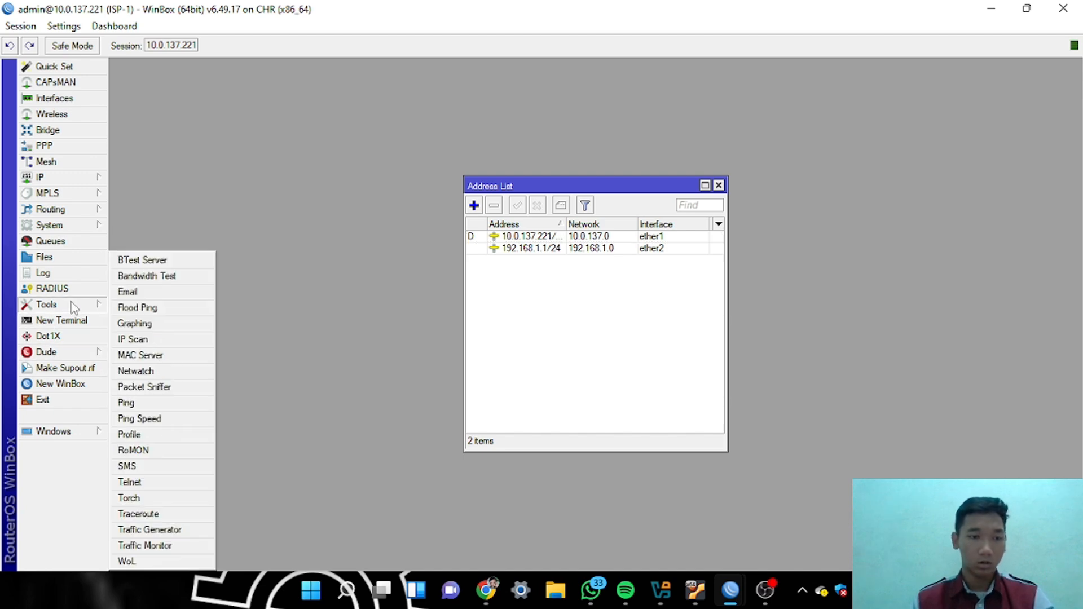
left_click(153, 450)
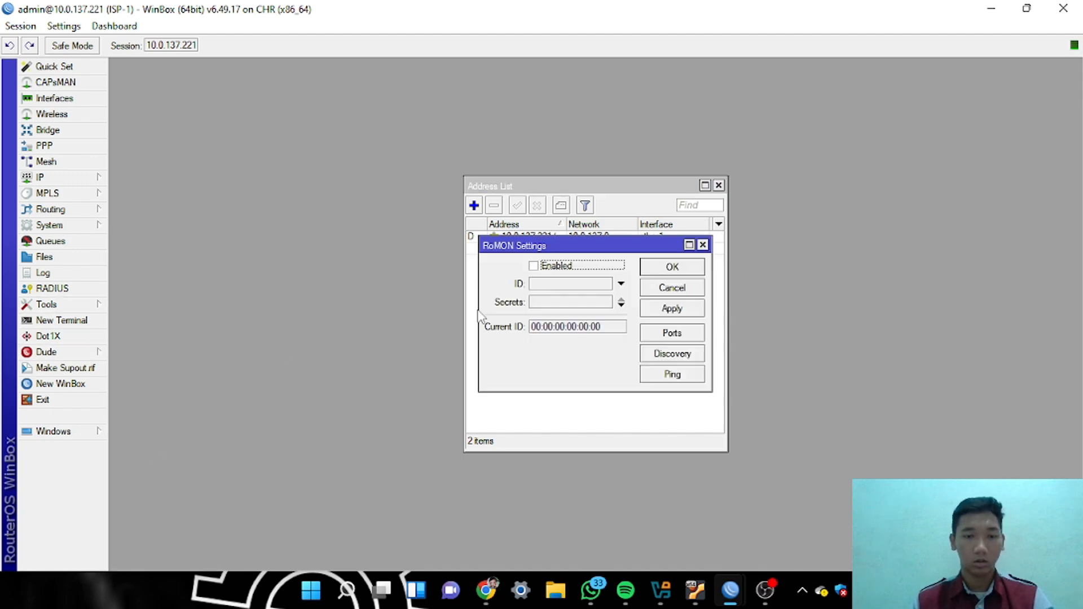
left_click(533, 265)
left_click(691, 309)
left_click(675, 271)
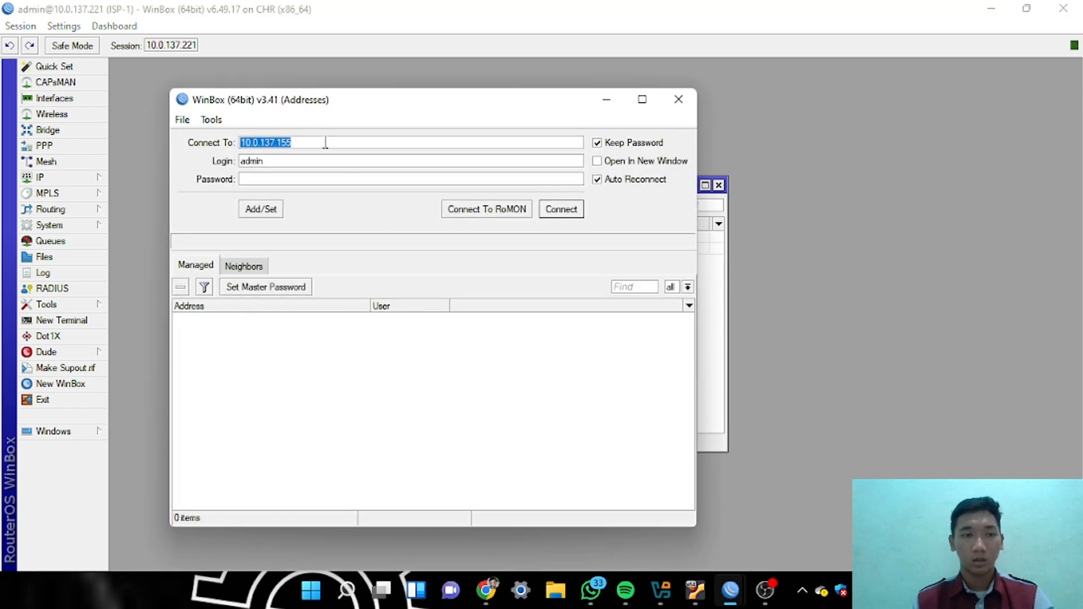
Connect a new WinBox login to RoMON, using 10.0.137.221 as the agent address and the admin login
left_click(325, 142)
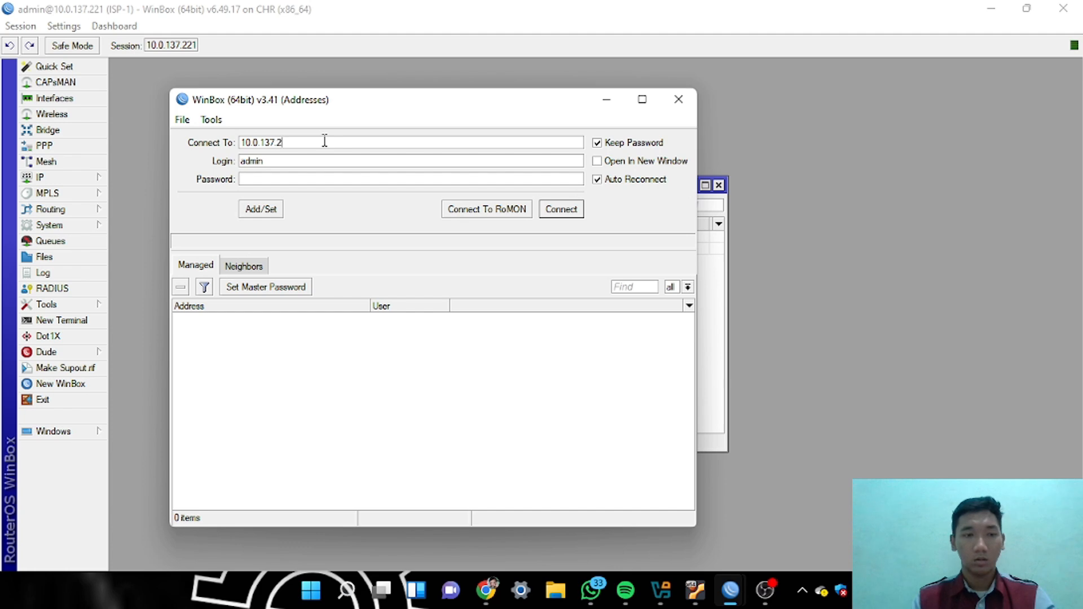
type("221")
left_click(512, 209)
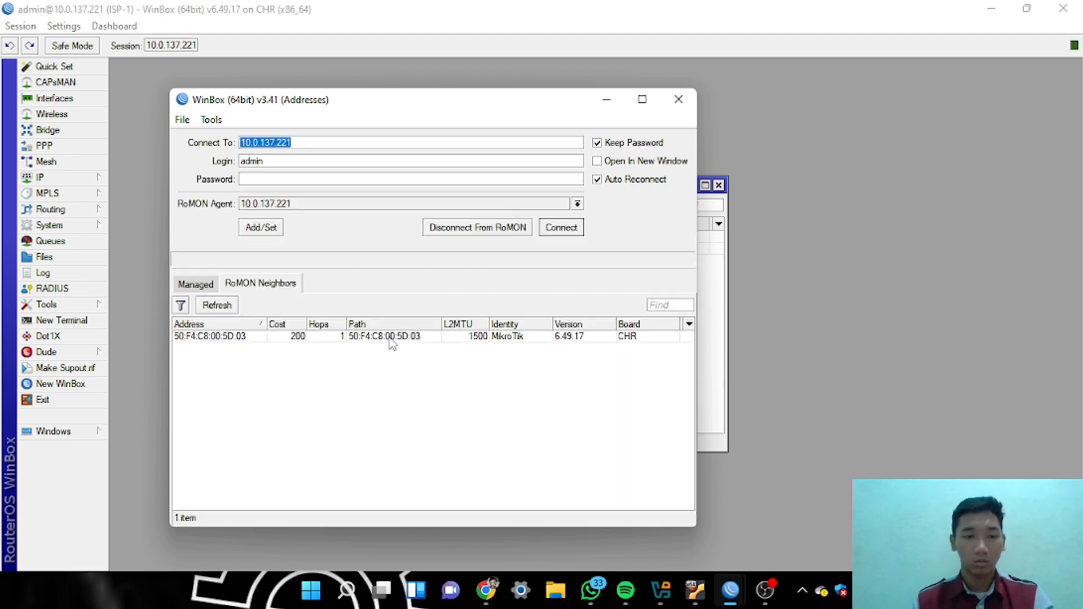
Open a maximized WinBox session to the MikroTik RoMON neighbor, cancelling and retrying the stalled connection and dismissing the password change
double_click(372, 336)
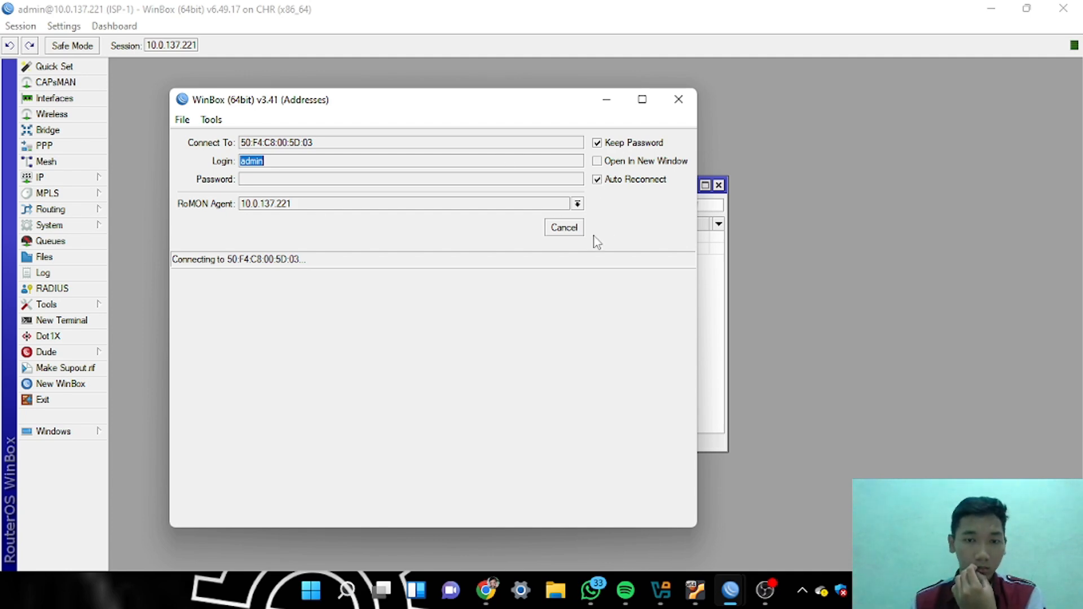
left_click(563, 227)
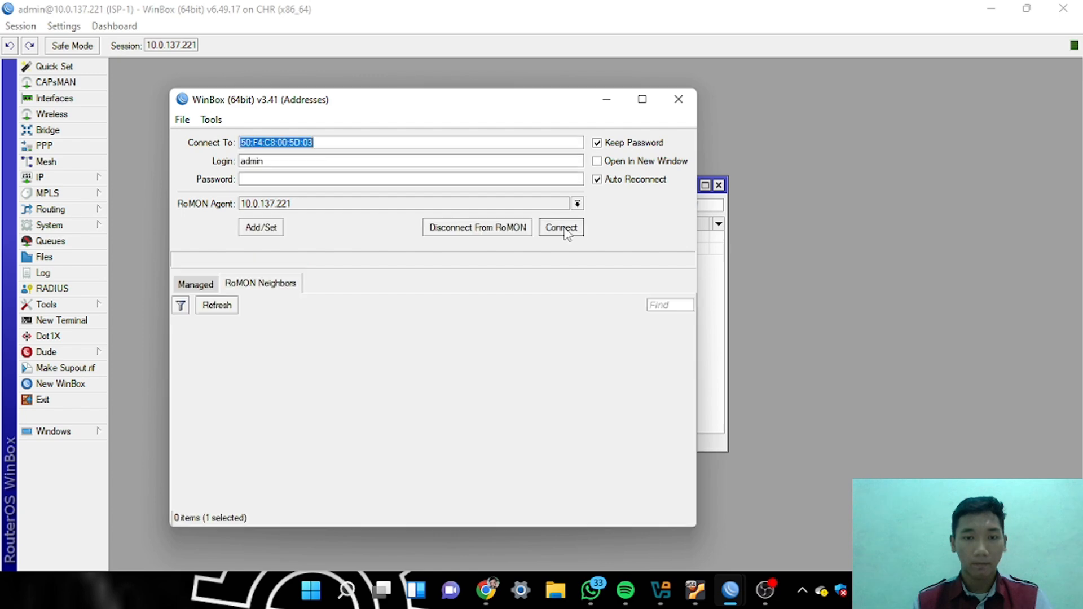
left_click(421, 332)
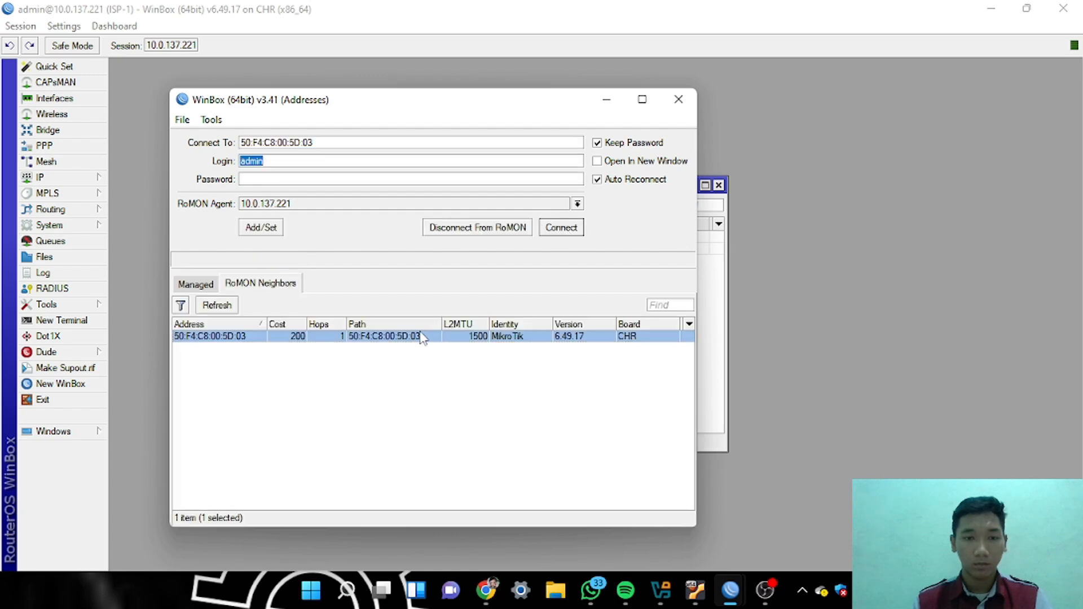
key("Return")
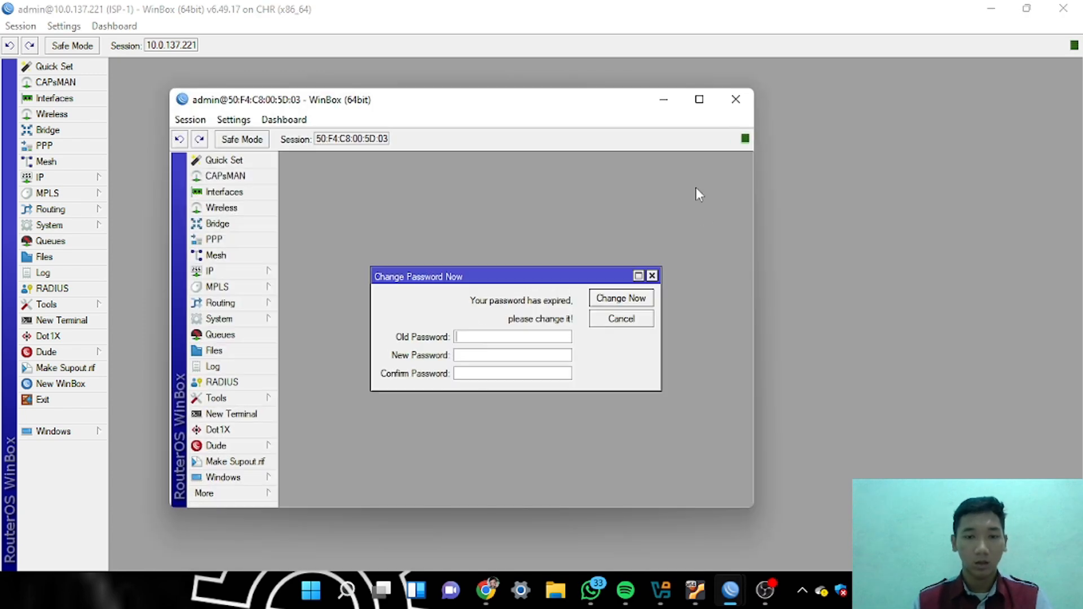
left_click(652, 276)
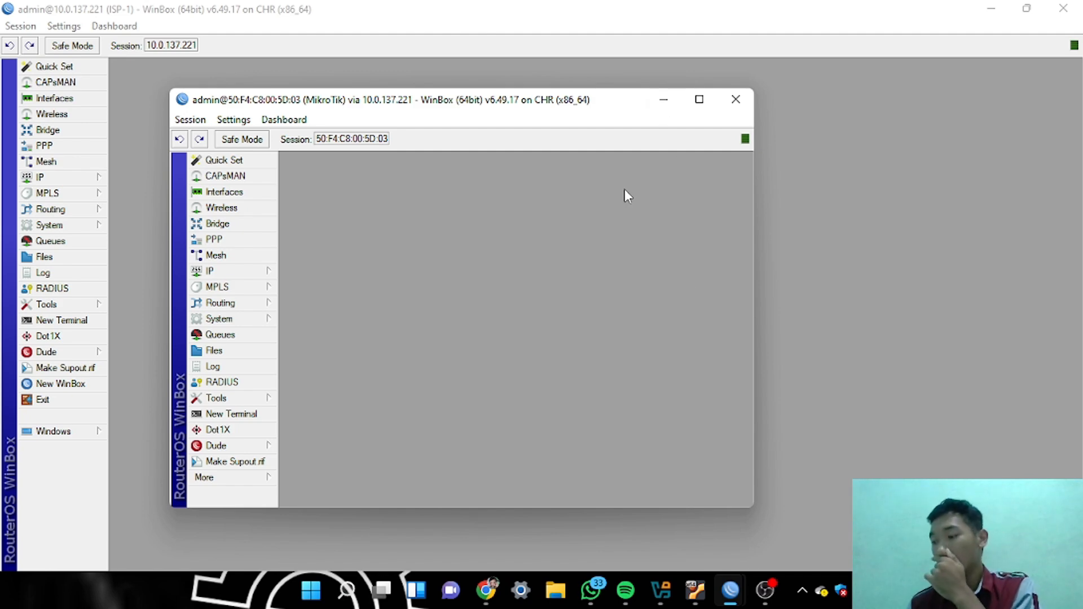
left_click(699, 100)
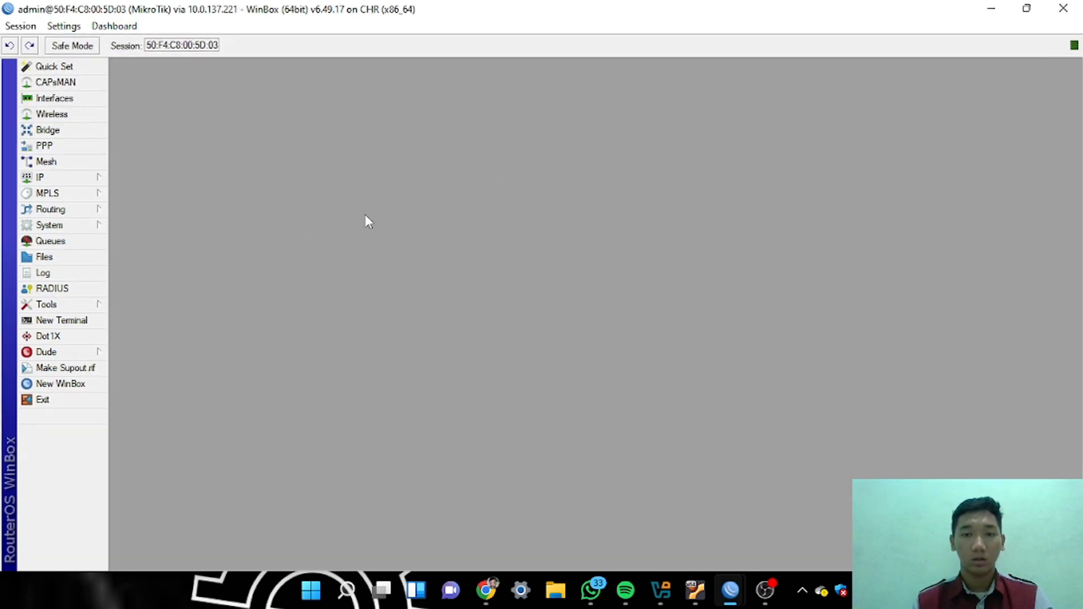
Add a default route for 0.0.0.0/0 through gateway 192.168.1.1 to the CUSTOMER router's route list
left_click(85, 178)
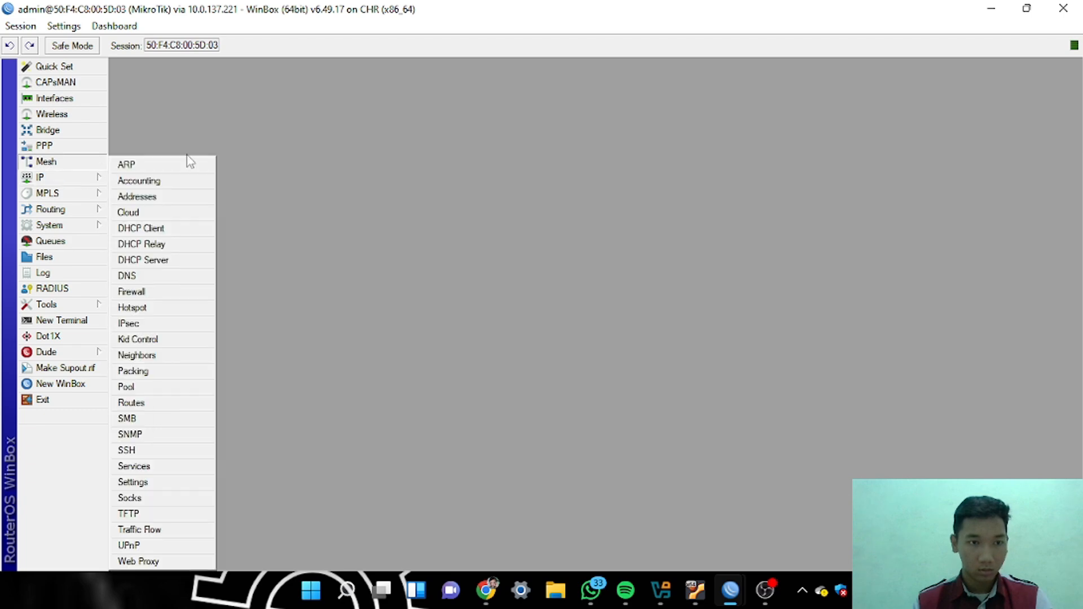
left_click(171, 402)
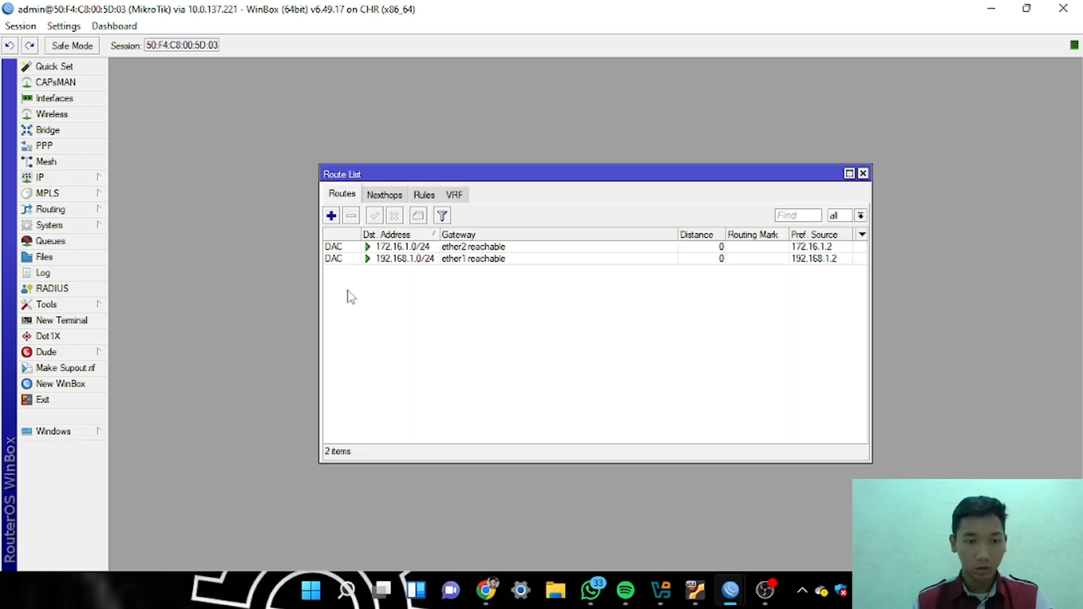
left_click(331, 216)
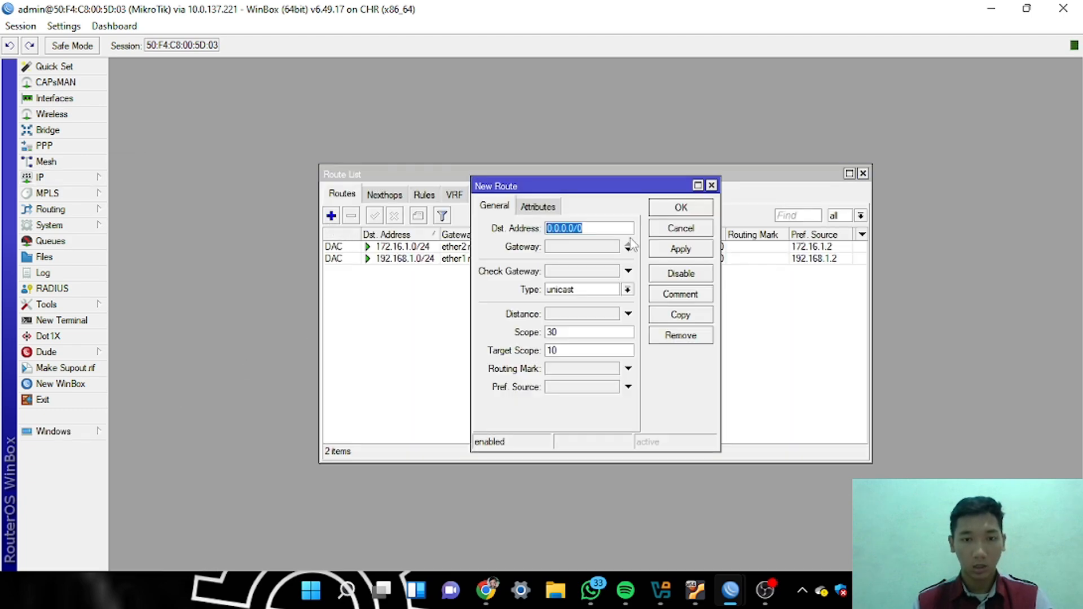
left_click(602, 248)
key("BackSpace")
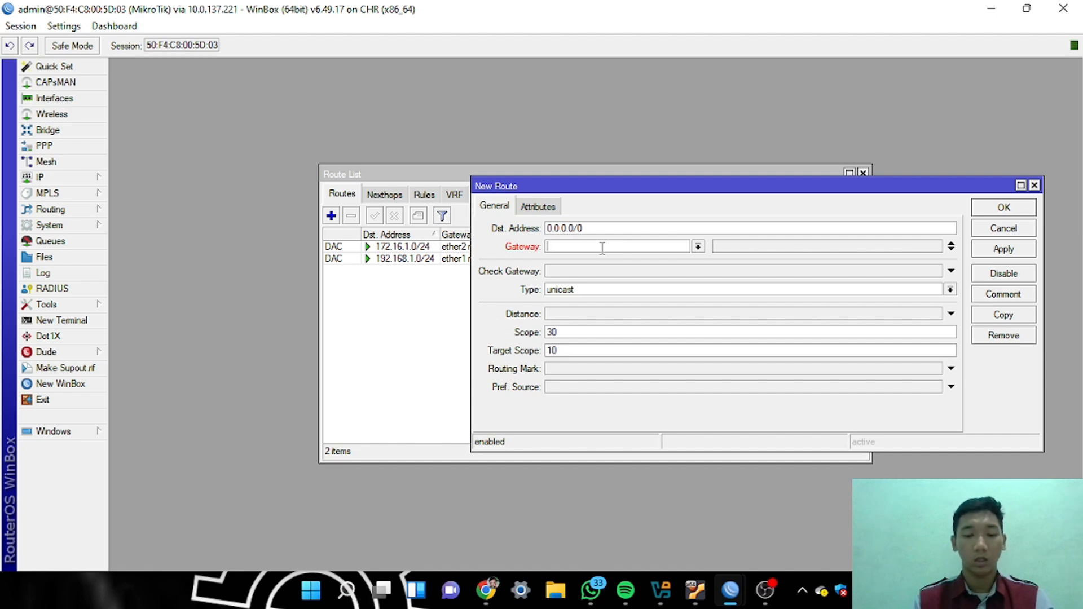
type("192")
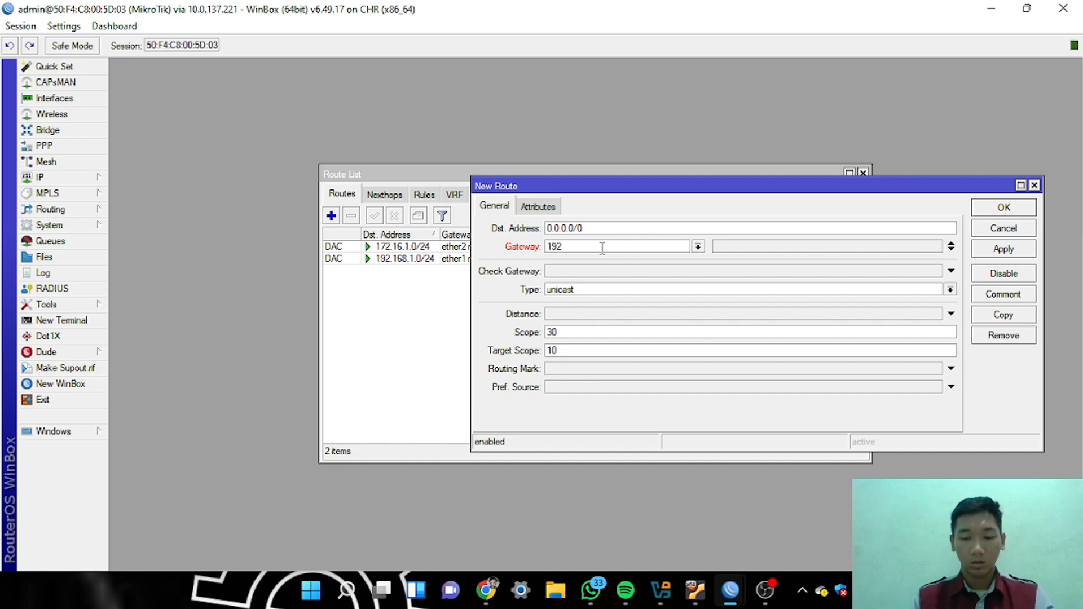
type(".168")
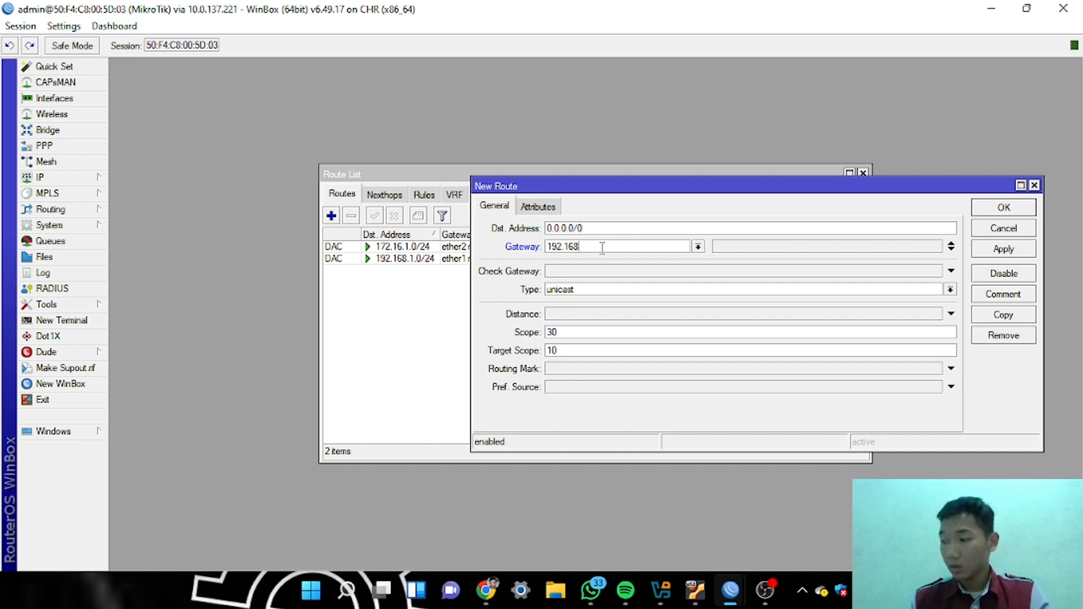
type(".1.1")
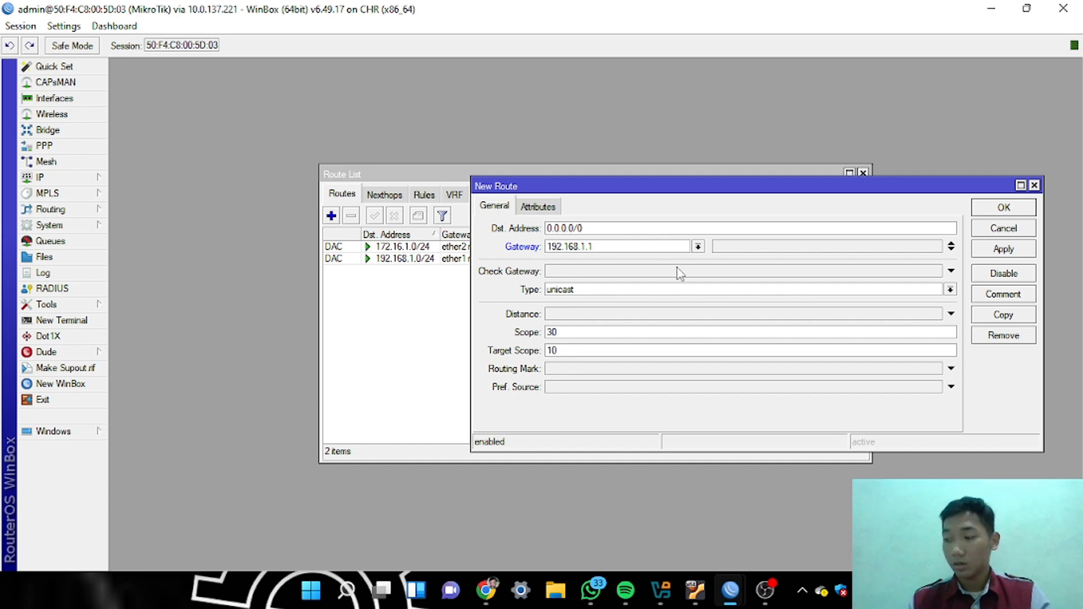
left_click(1001, 252)
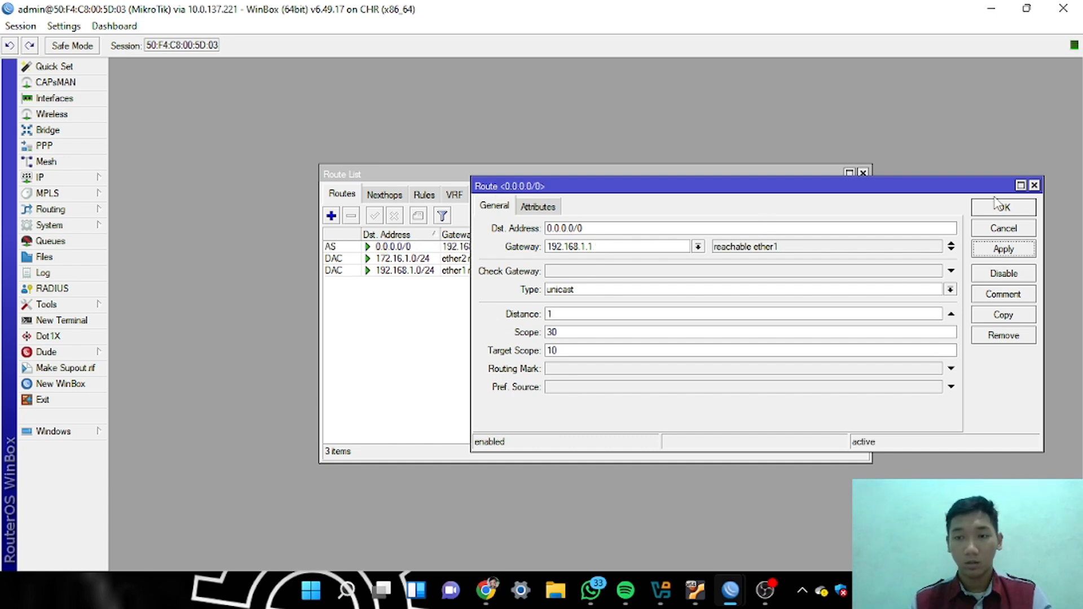
left_click(1002, 207)
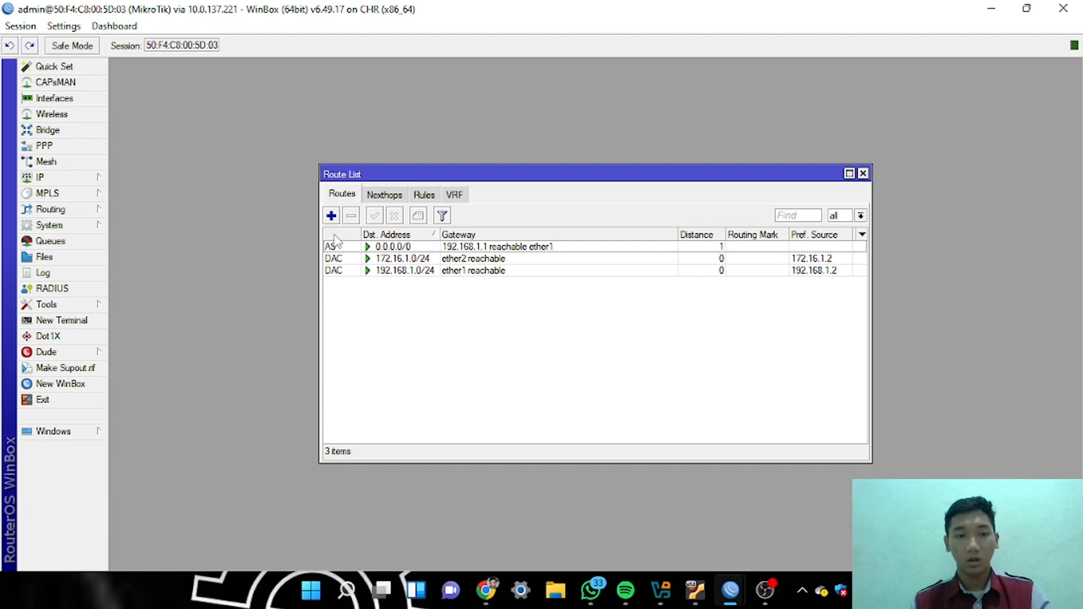
Add a second default route for 0.0.0.0/0 through gateway 172.16.1.1
left_click(331, 216)
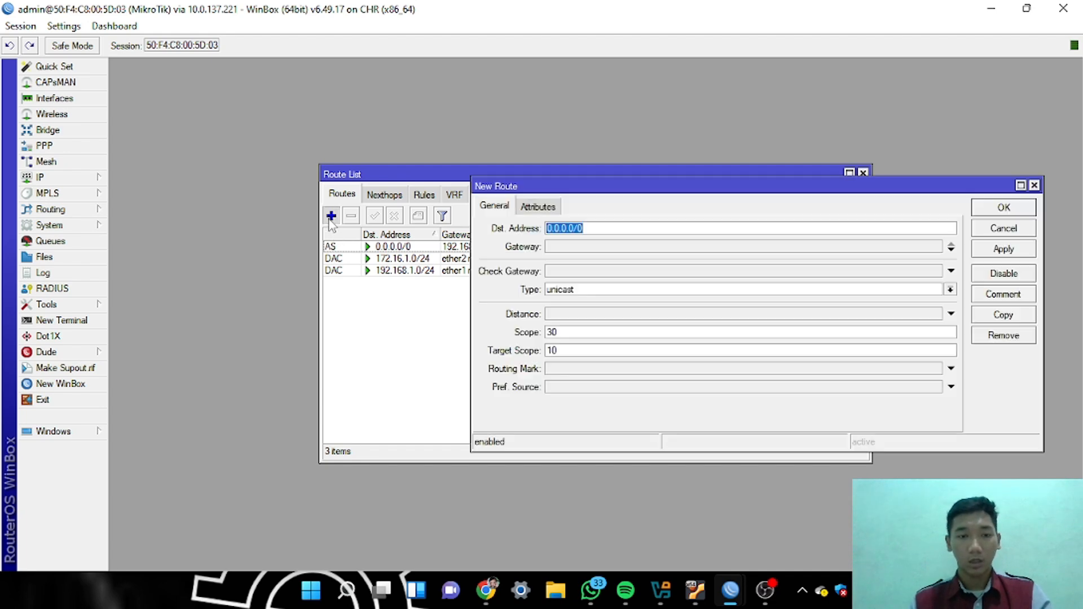
left_click(620, 247)
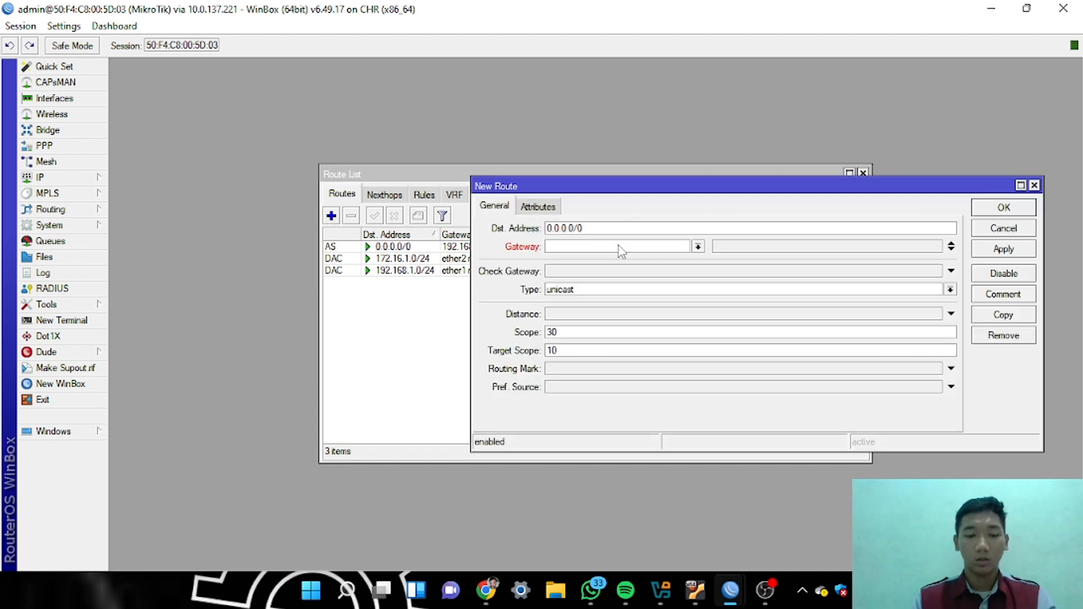
type("172.1")
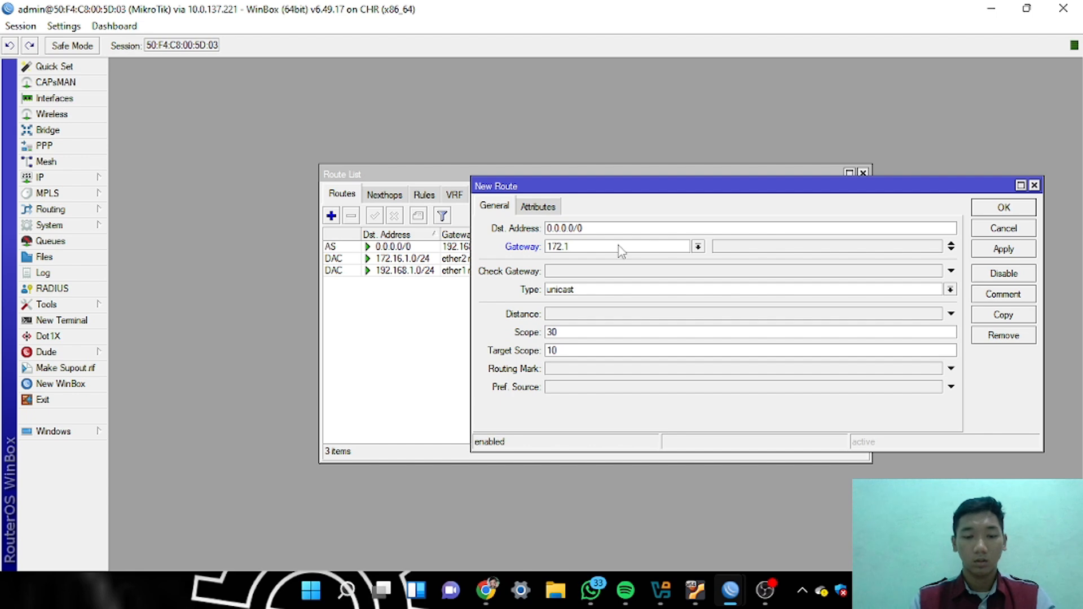
type("6.1.1")
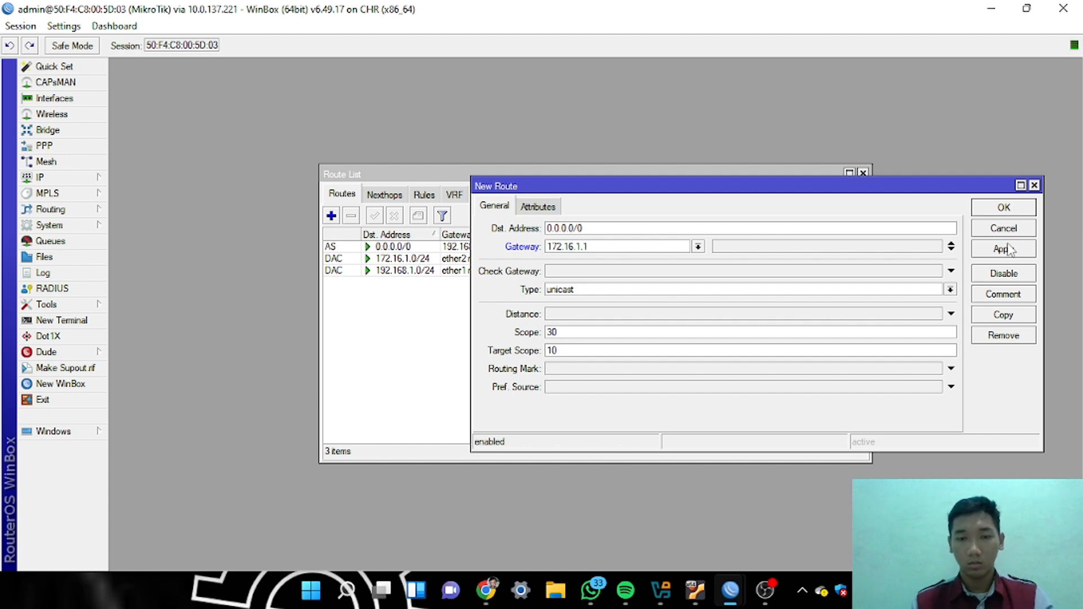
left_click(1022, 250)
left_click(998, 208)
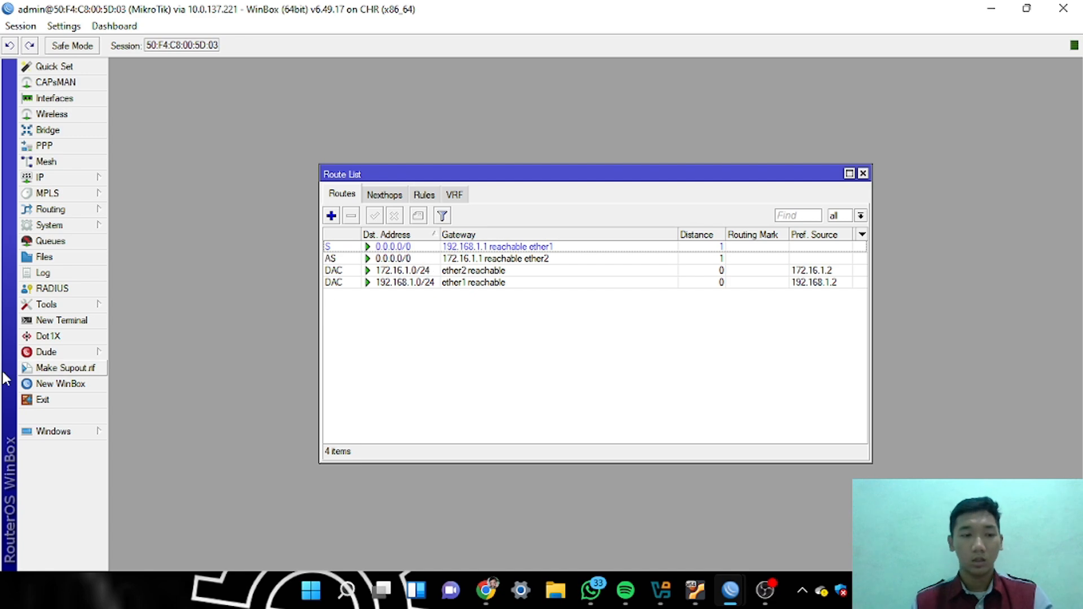
Open a terminal on the CUSTOMER router, skip the password change and ping the first ISP gateway at 192.168.1.1, stopping after a few replies
left_click(56, 319)
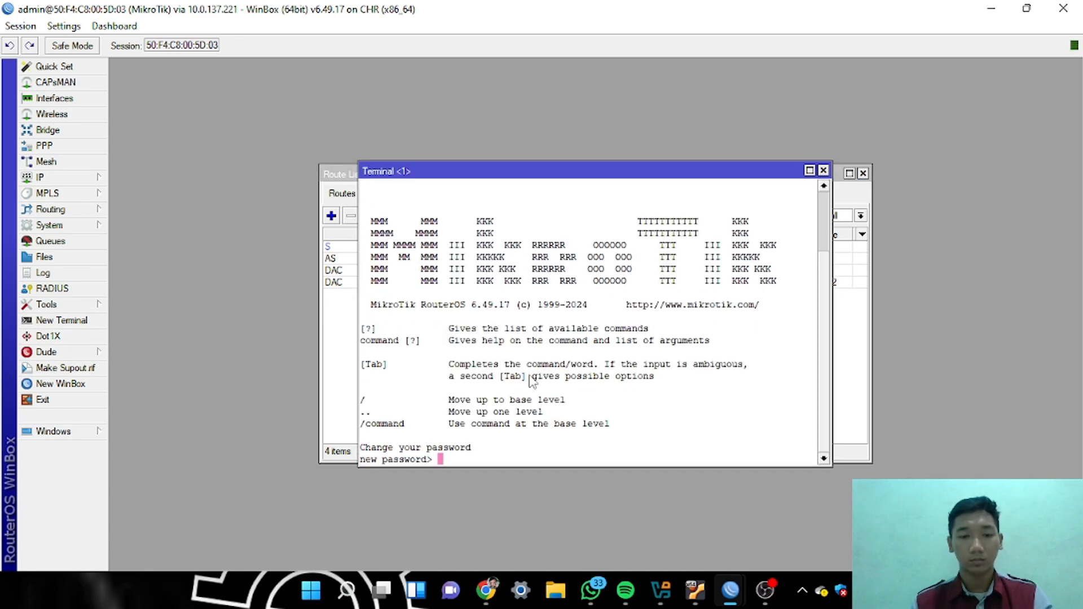
key("ctrl+c")
type("pin")
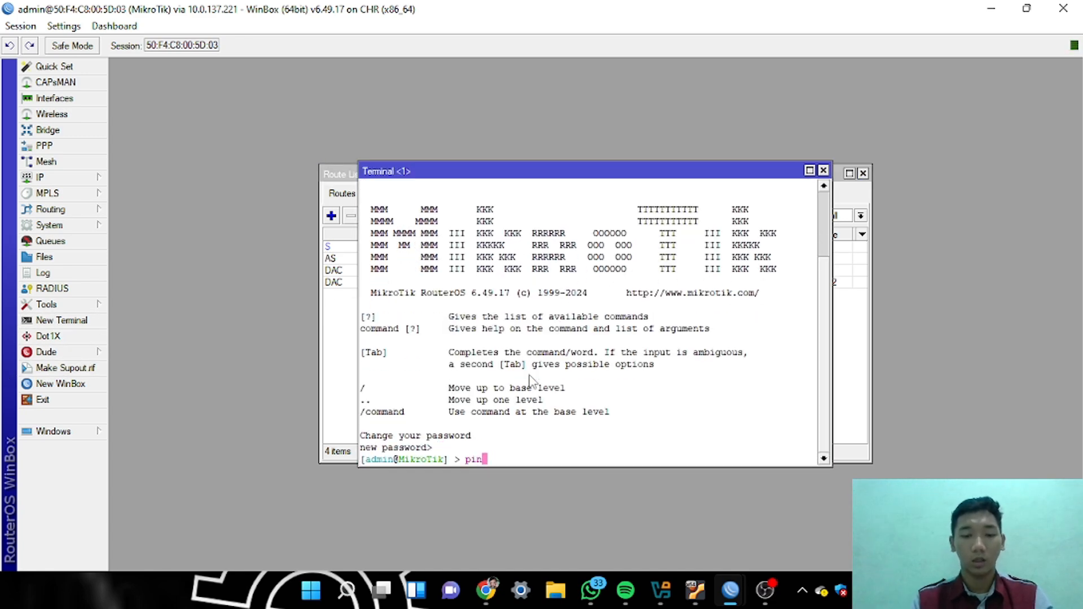
type("g 192.16")
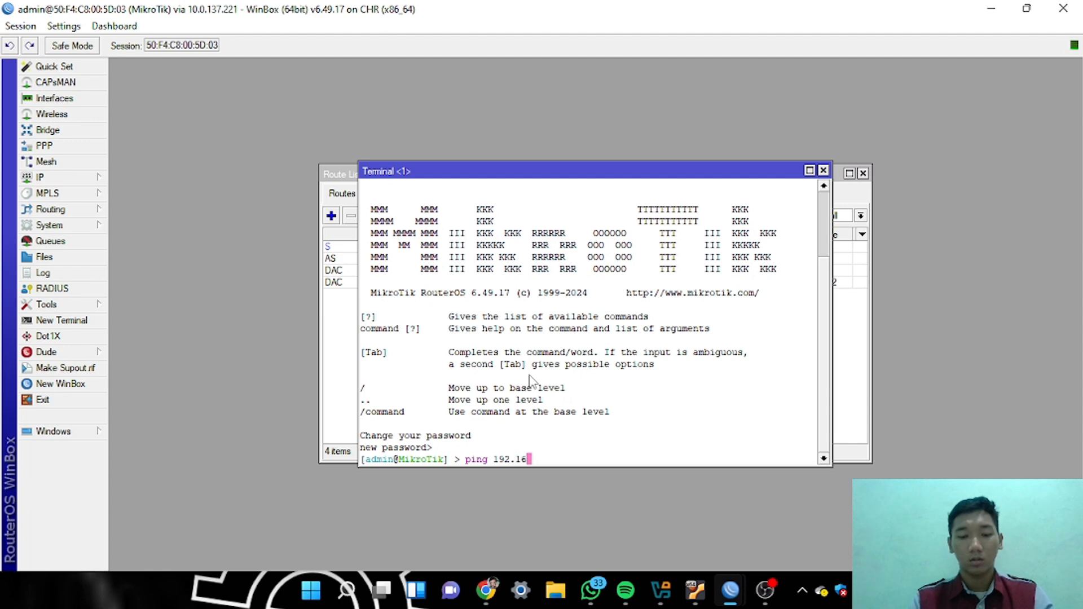
type("8.1.1")
key("Return")
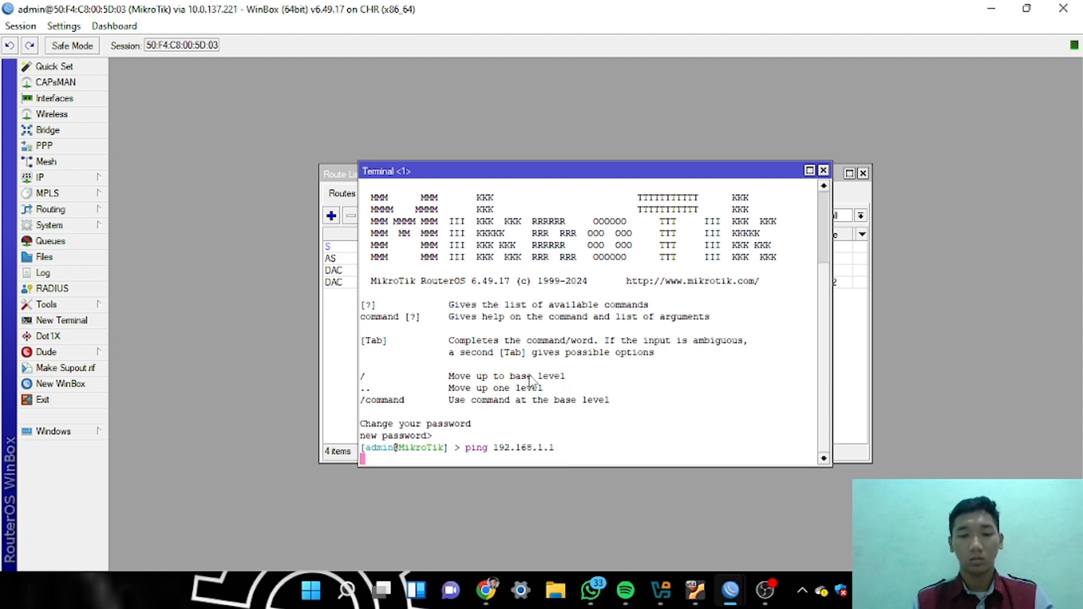
key("ctrl+c")
Edit the previous ping command to test the second ISP gateway at 172.16.1.1, and stop the ping
key("Up")
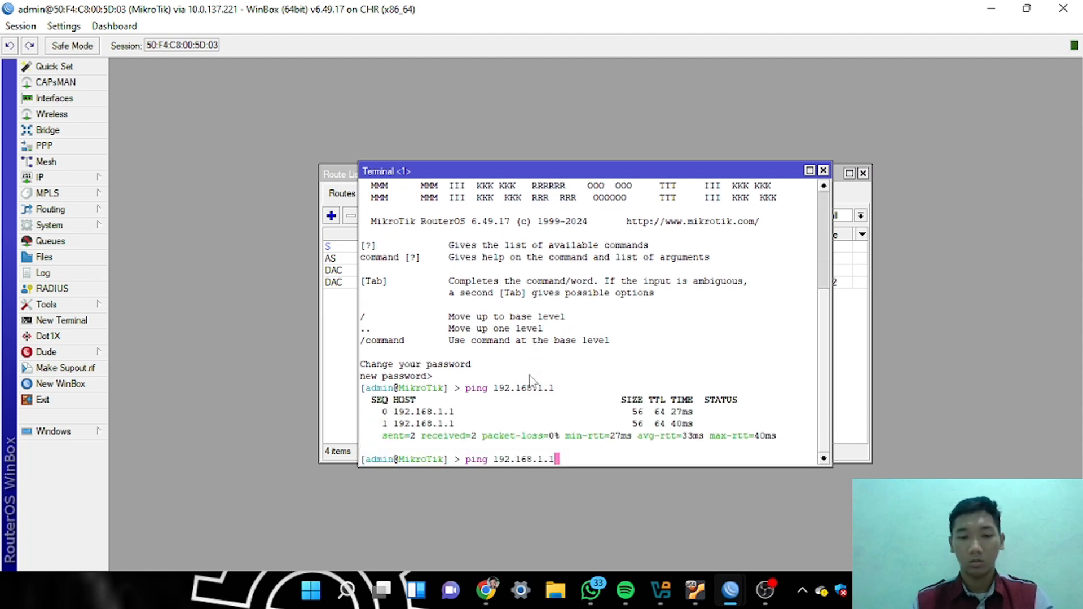
key("BackSpace")
key("BackSpace")
key("BackSpace")
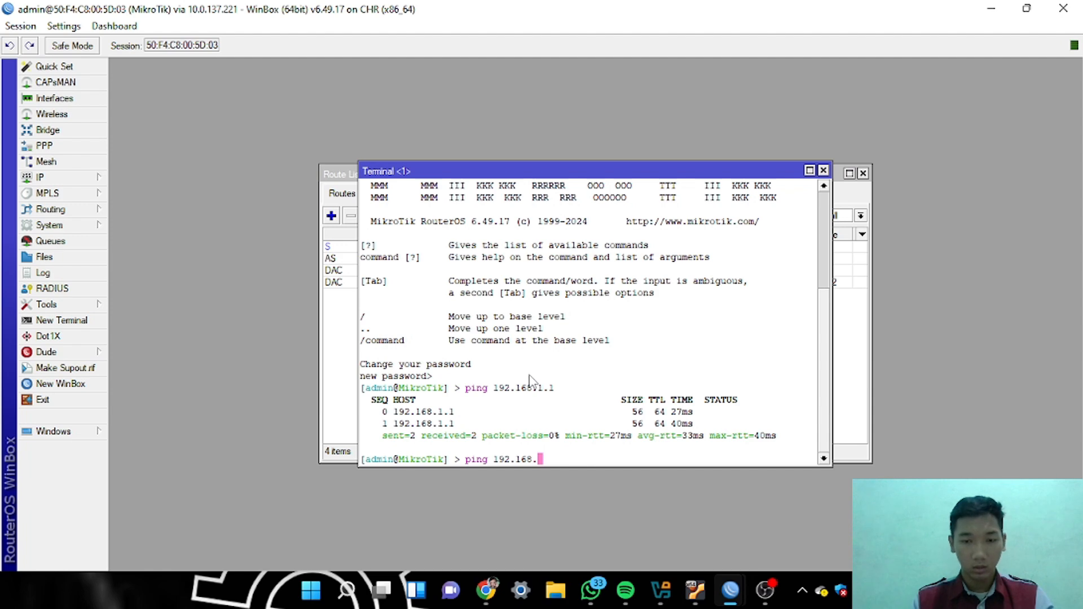
key("BackSpace")
key("BackSpace")
key("BackSpace")
key("BackSpace")
key("BackSpace")
key("BackSpace")
key("BackSpace")
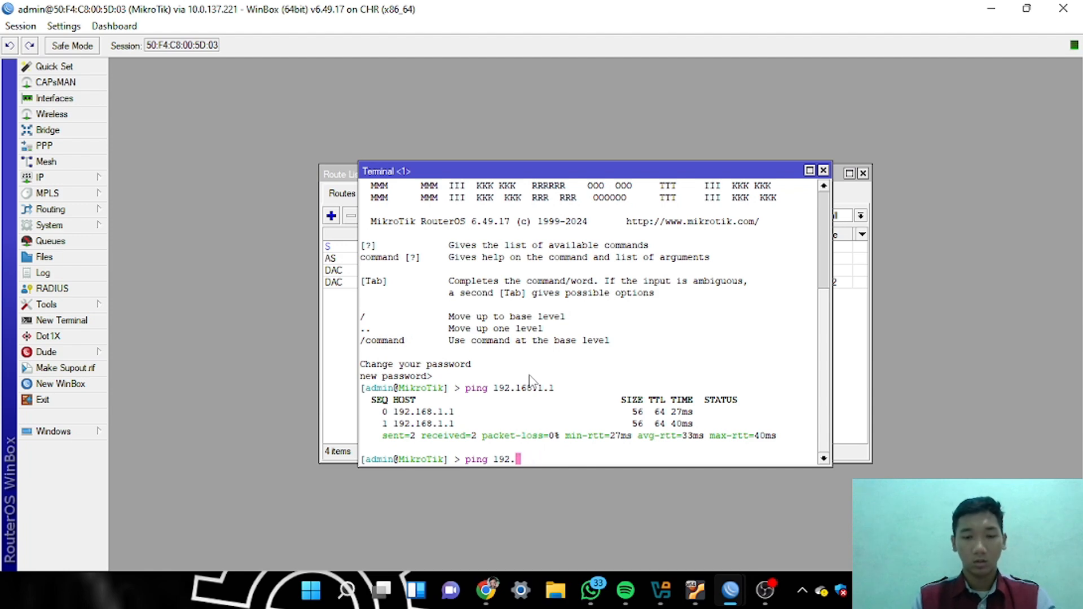
type("72.")
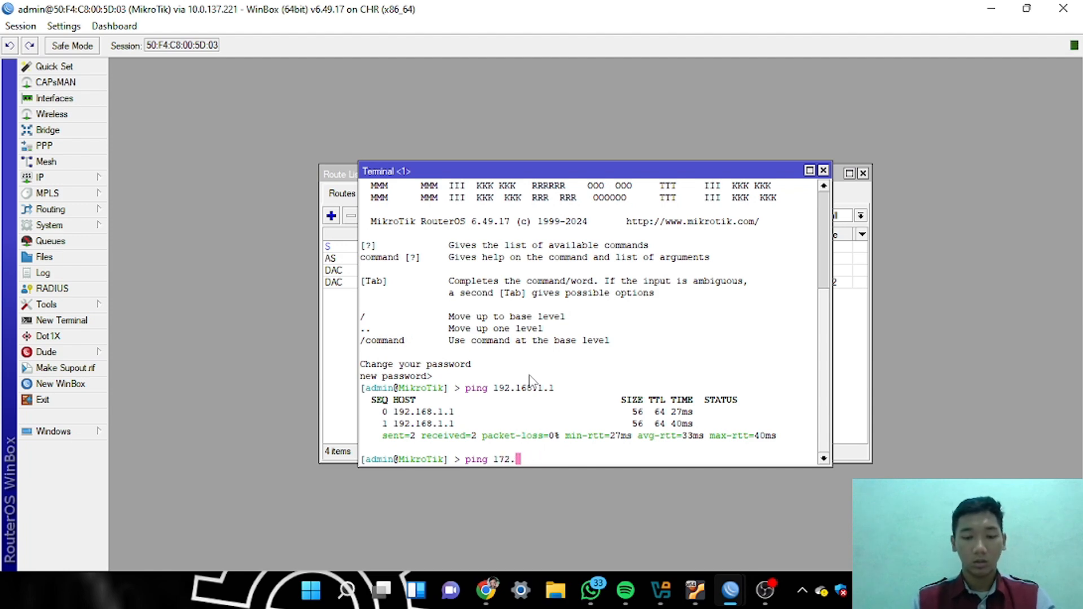
type("16.1.1")
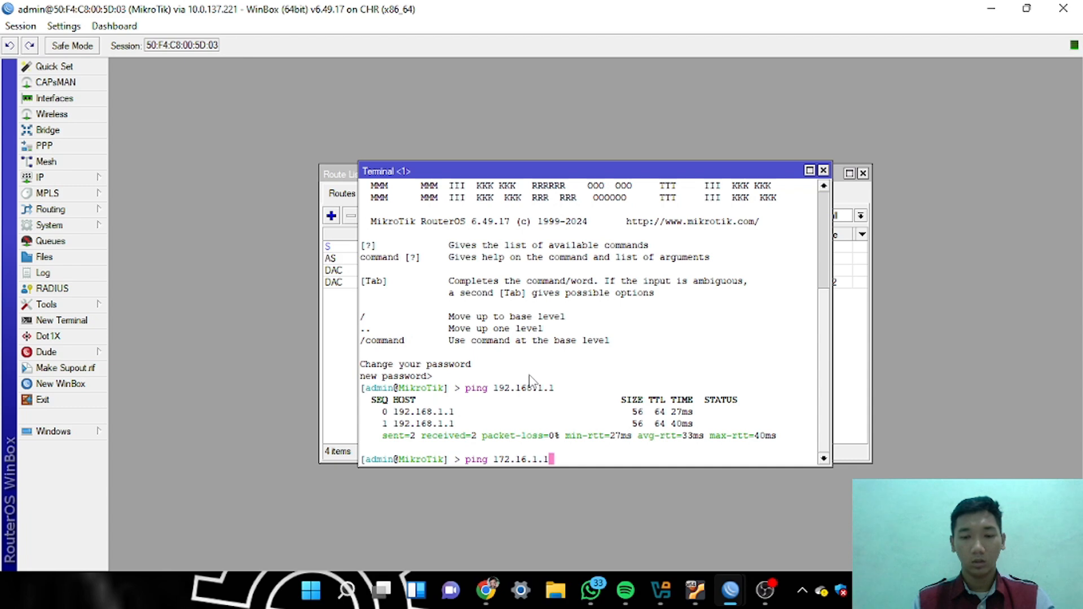
key("Return")
key("ctrl+c")
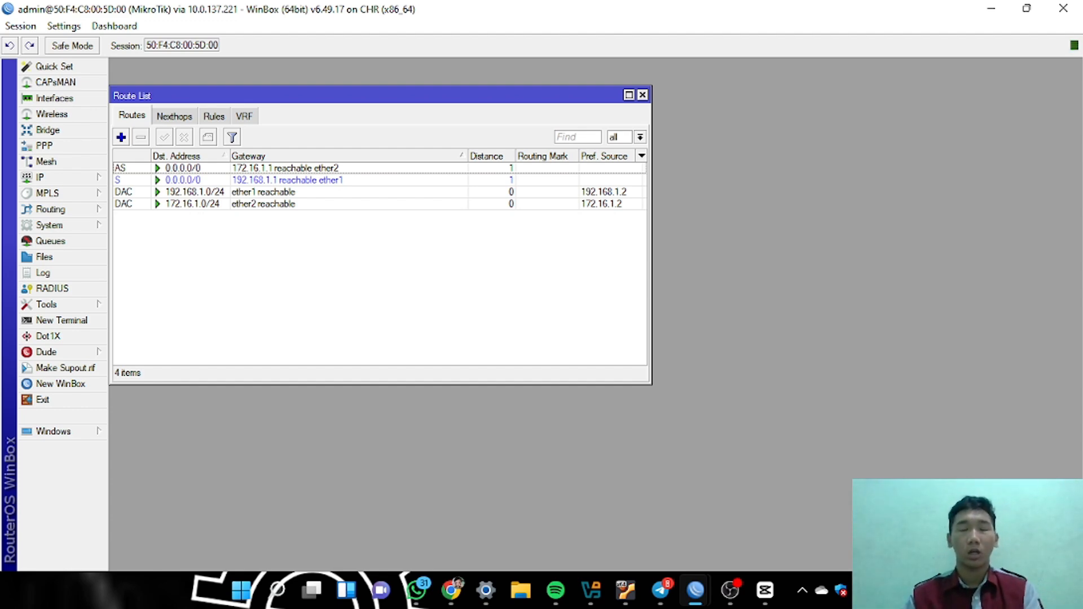
Review the firewall NAT rules in the ISP-1 and ISP-2 sessions, and return to the CUSTOMER router's route list
mouse_move(694, 590)
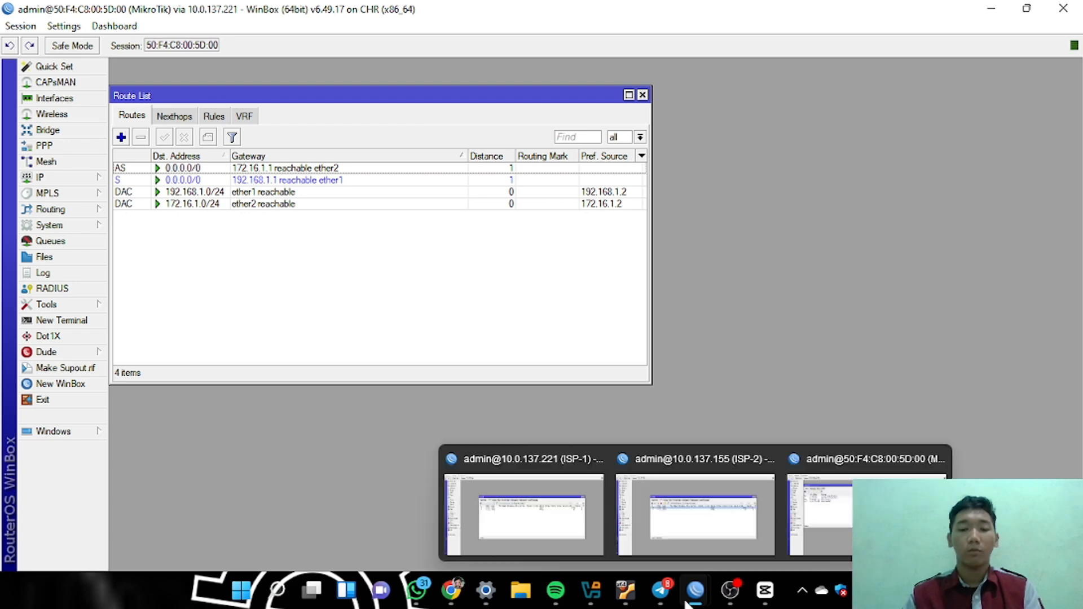
left_click(568, 519)
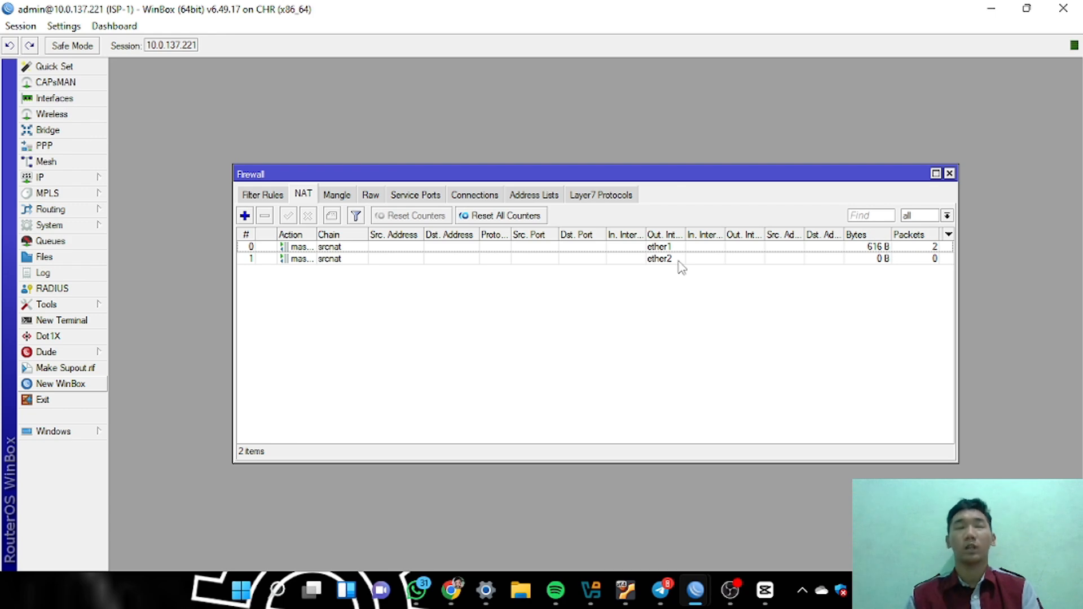
mouse_move(695, 590)
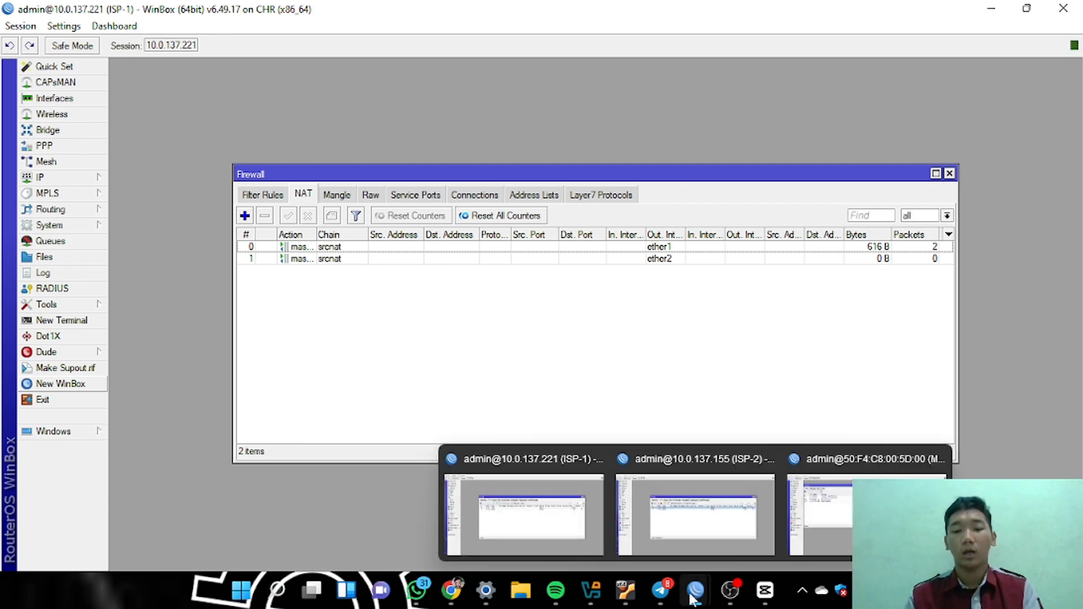
left_click(721, 517)
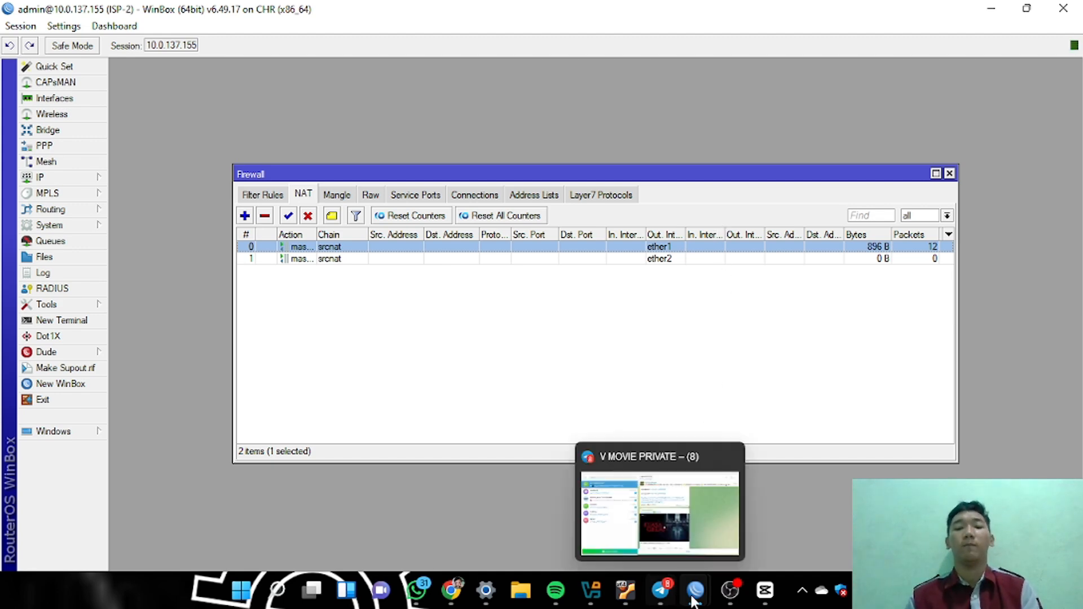
mouse_move(697, 595)
left_click(824, 507)
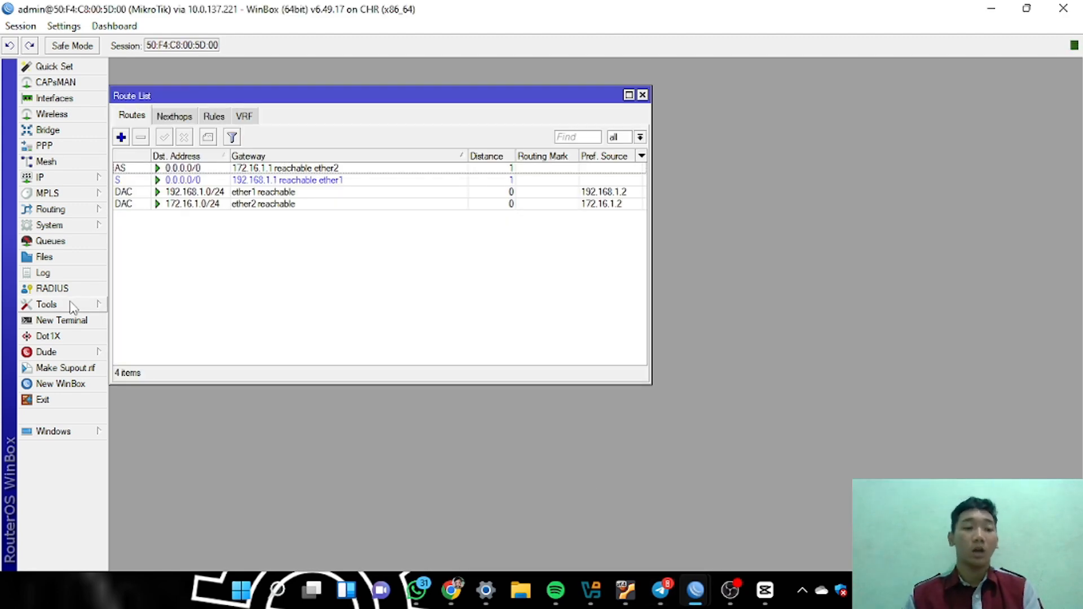
Open a terminal on the CUSTOMER router, skip the password change, and test internet connectivity with a ping to 8.8.8.8
left_click(62, 320)
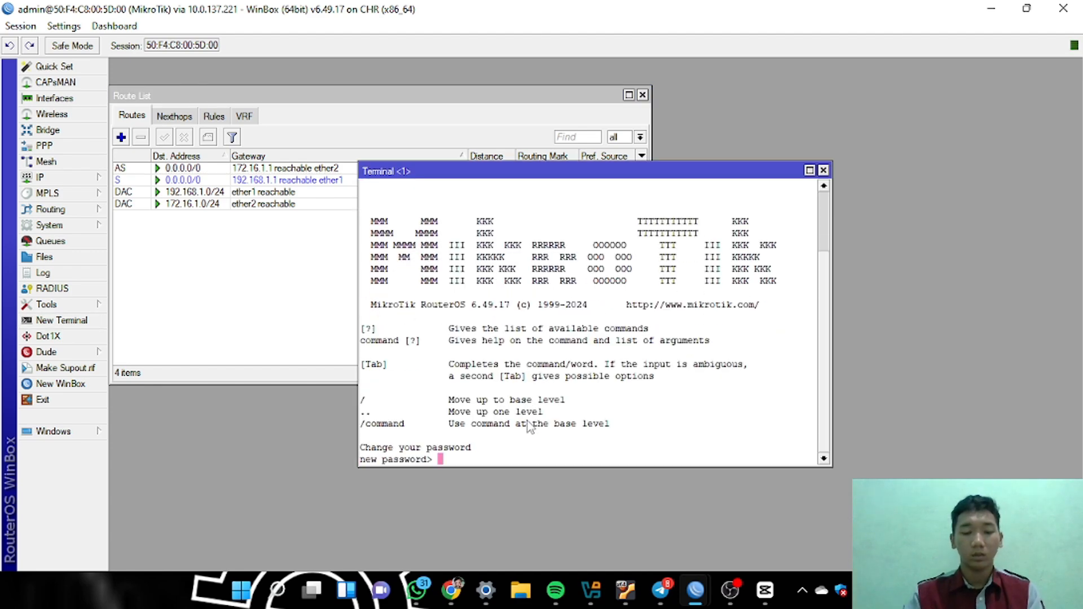
key("Return")
type("ping 8.8..8")
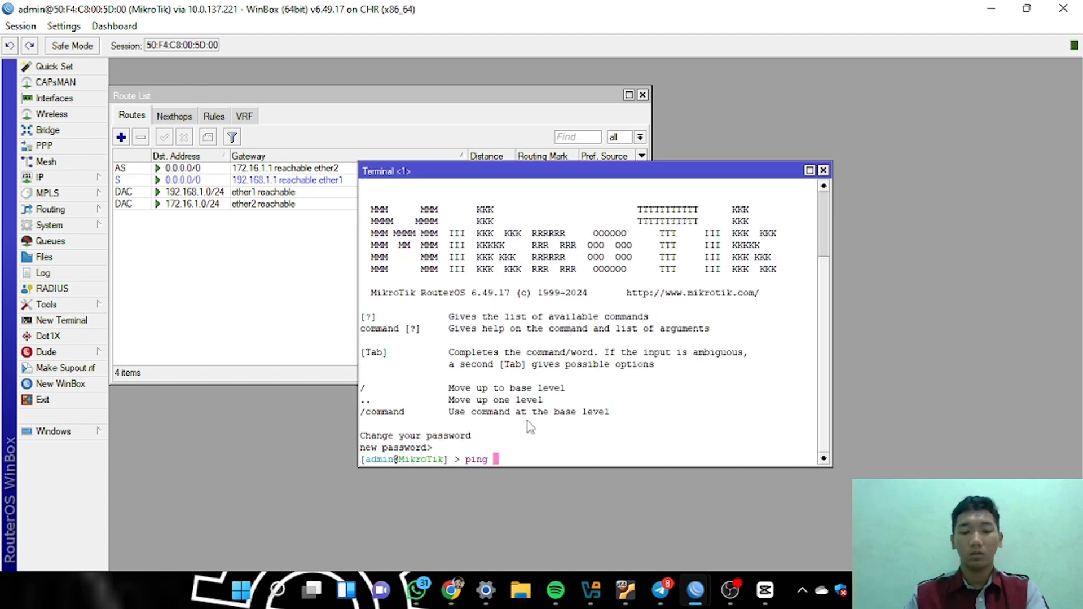
key("BackSpace")
key("BackSpace")
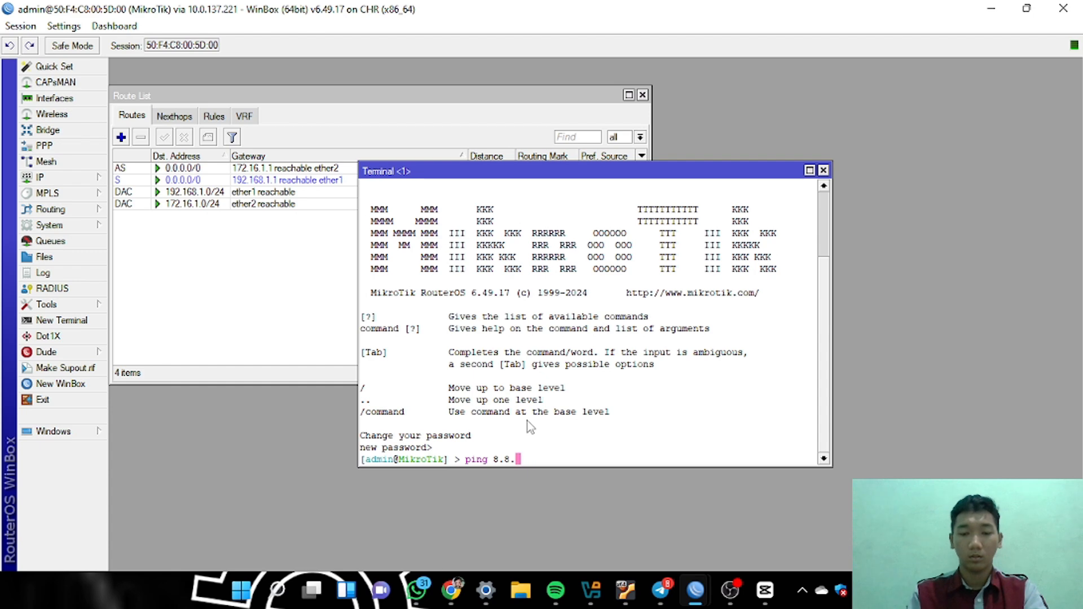
type("8.8")
key("Return")
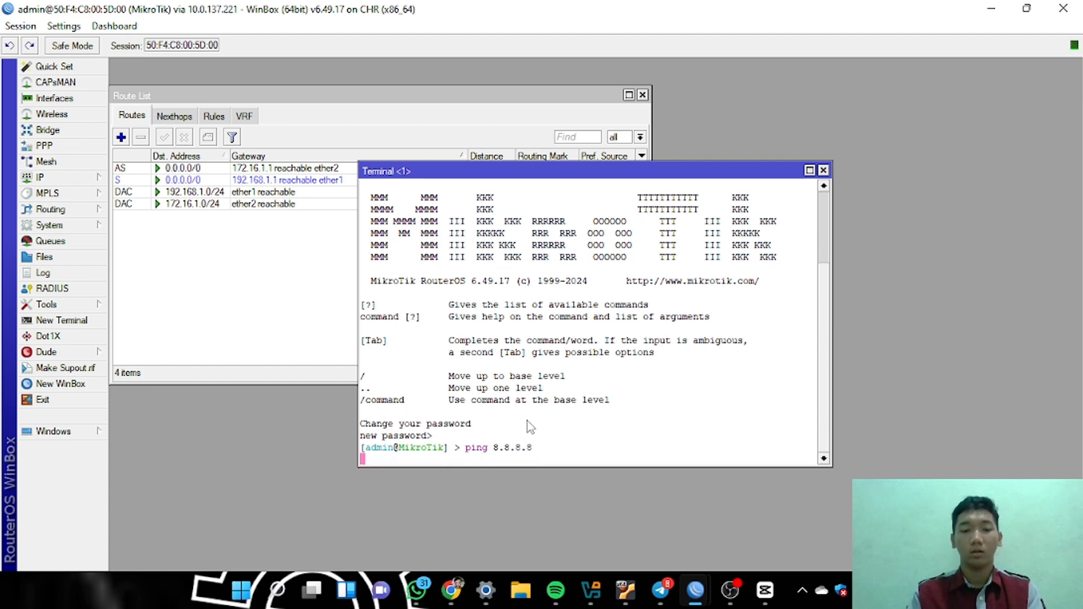
key("ctrl+c")
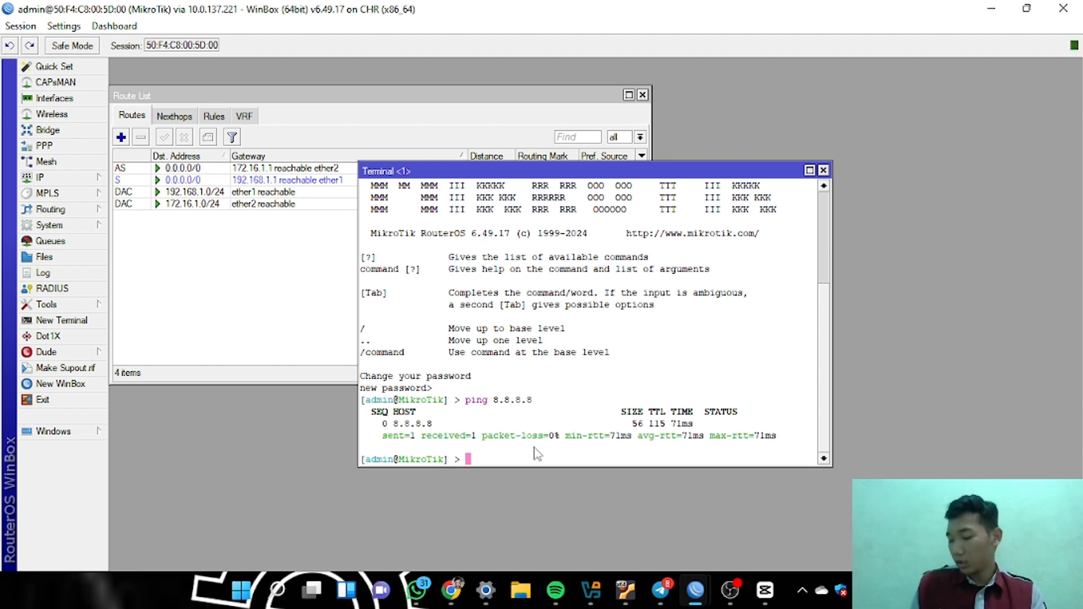
Set the CUSTOMER router's DNS server to 8.8.8.8 with the command ip dns set server=8.8.8.8
type("i")
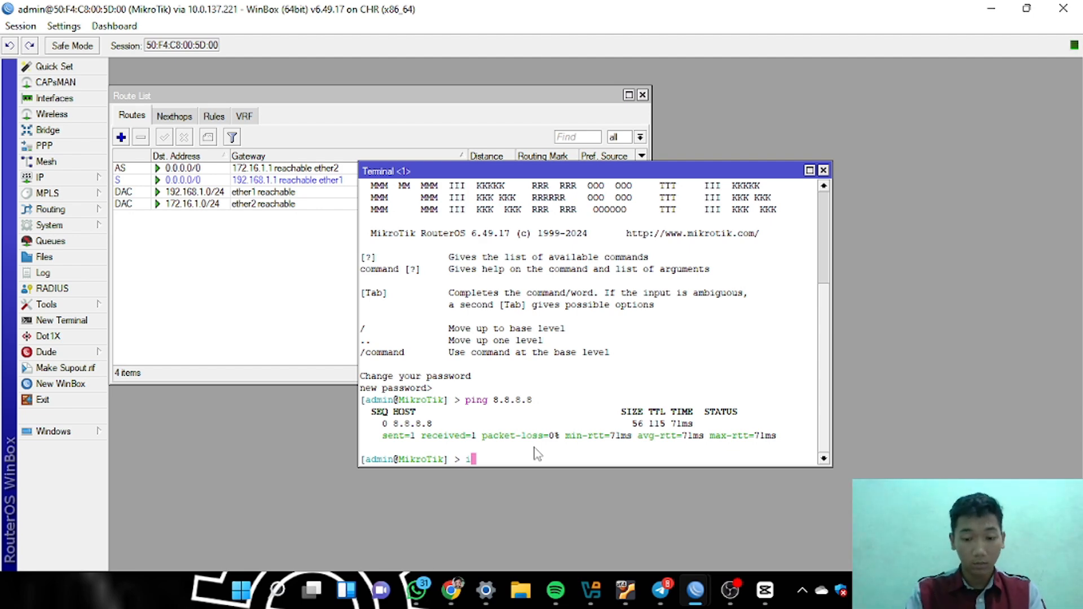
type("p dns ")
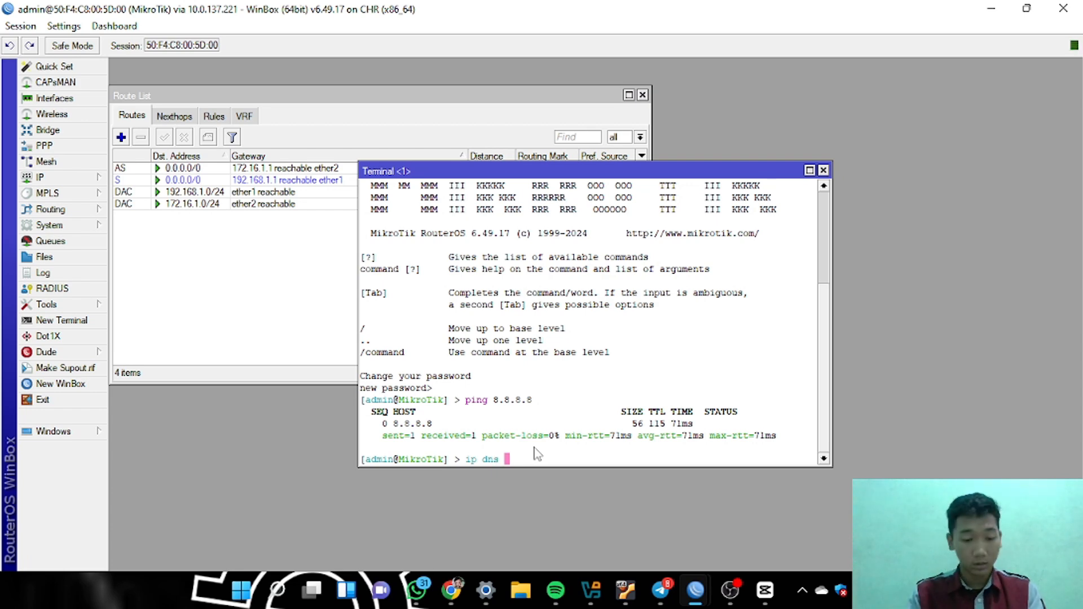
type("set ser")
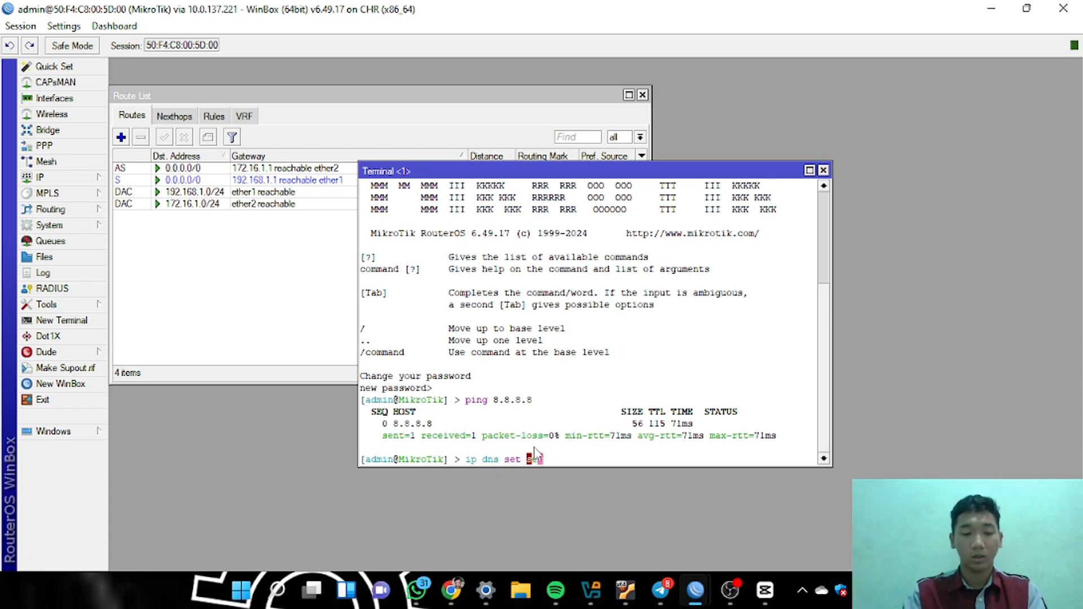
type("ver")
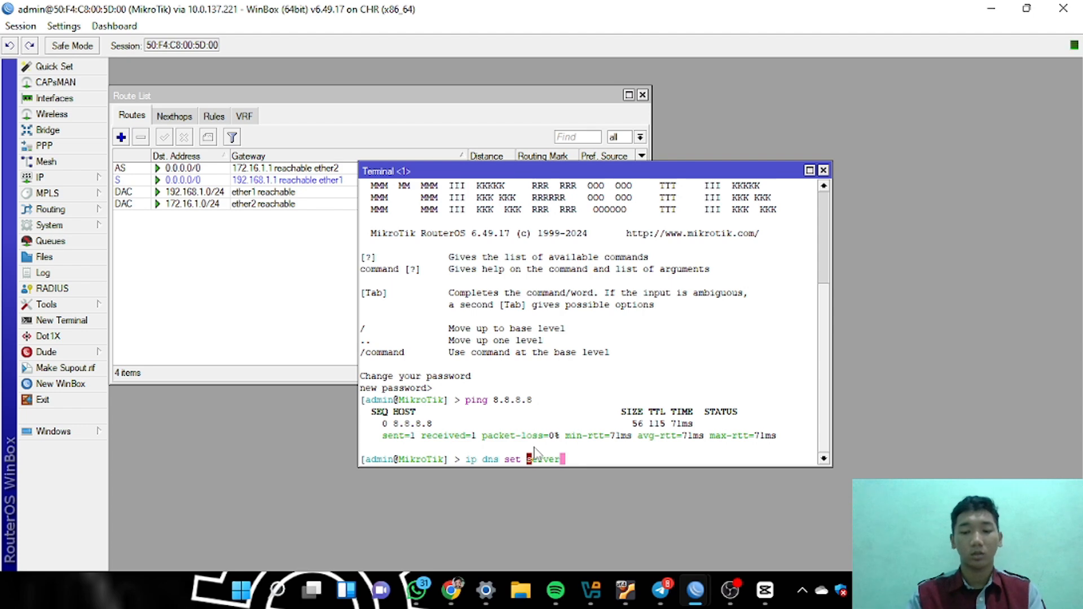
type("=8.")
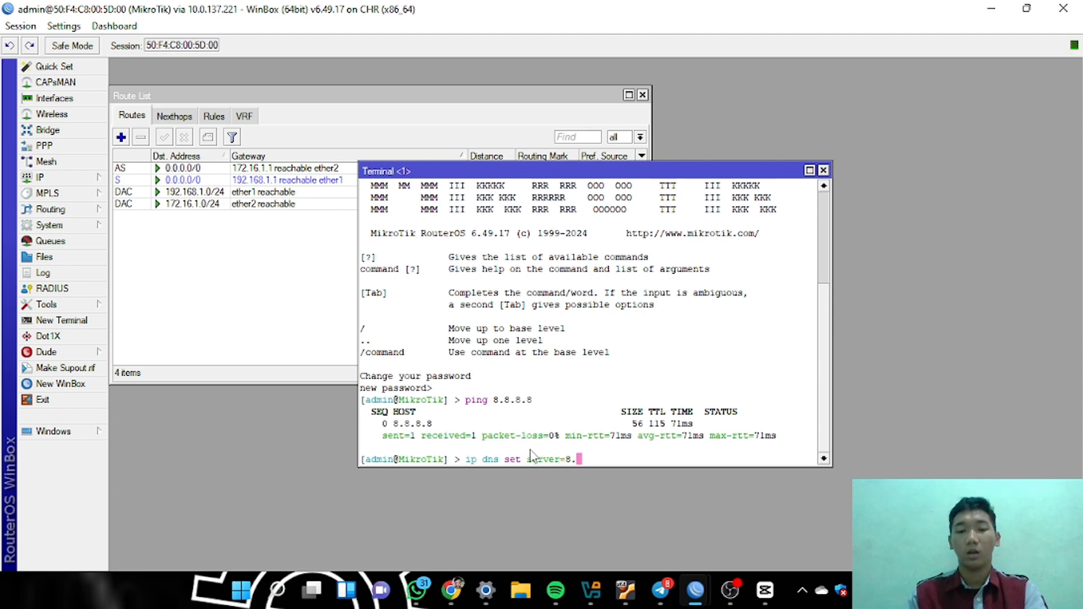
type("8.8.8")
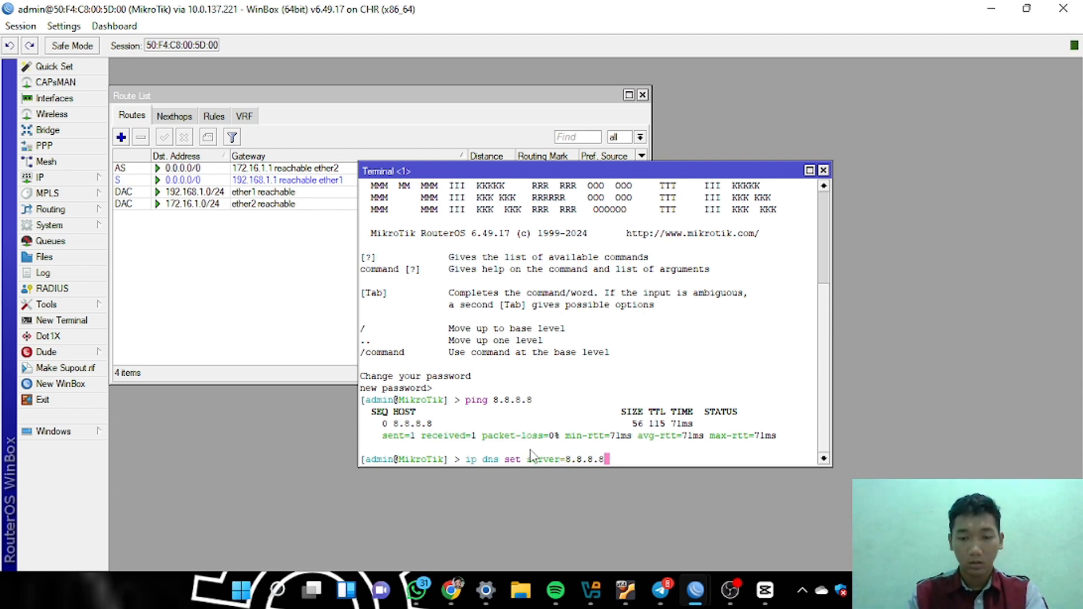
type(",")
key("BackSpace")
key("Return")
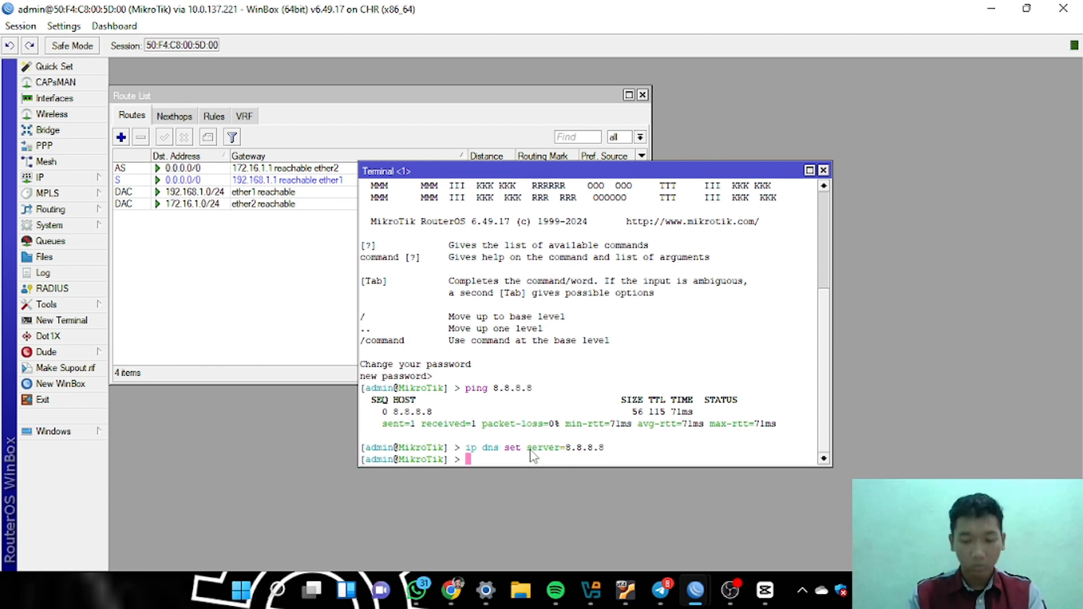
Test DNS resolution from the CUSTOMER router with a ping to google.com, and stop the ping
type("ping ")
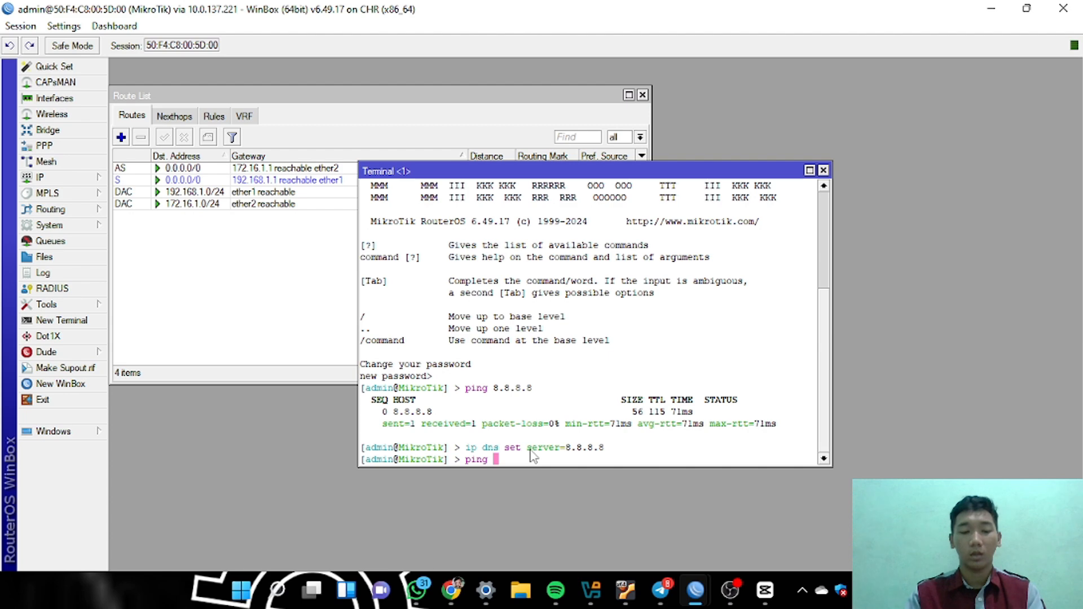
type("go")
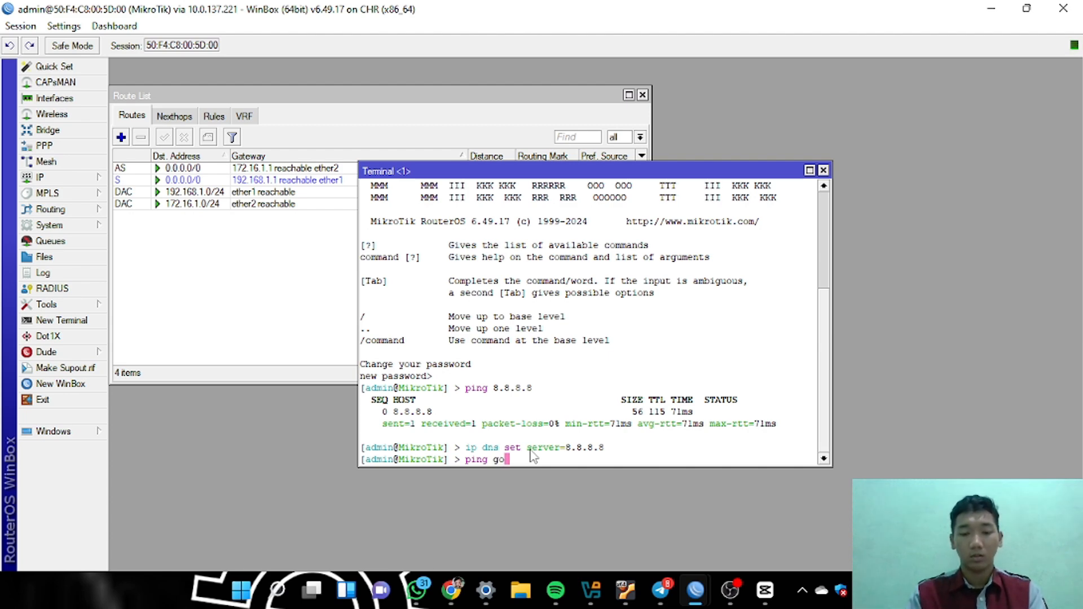
type("o")
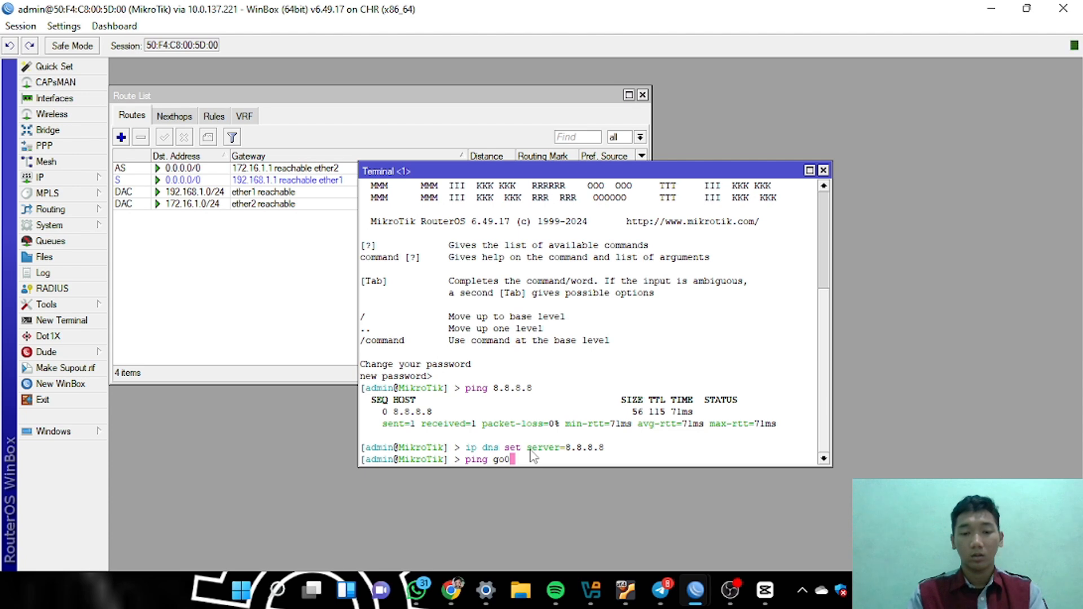
type("gle")
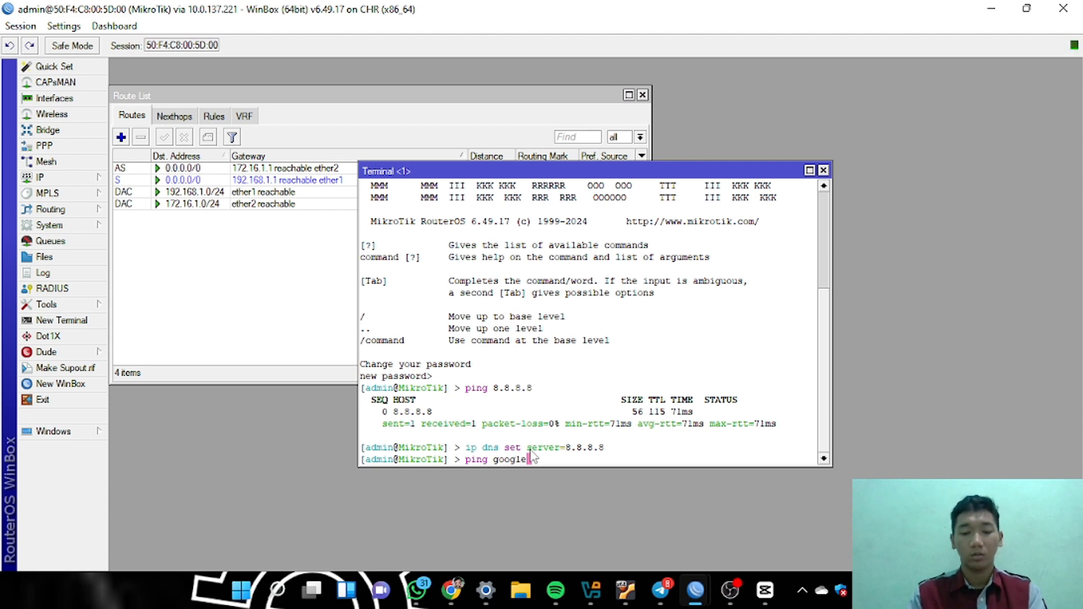
type(".co")
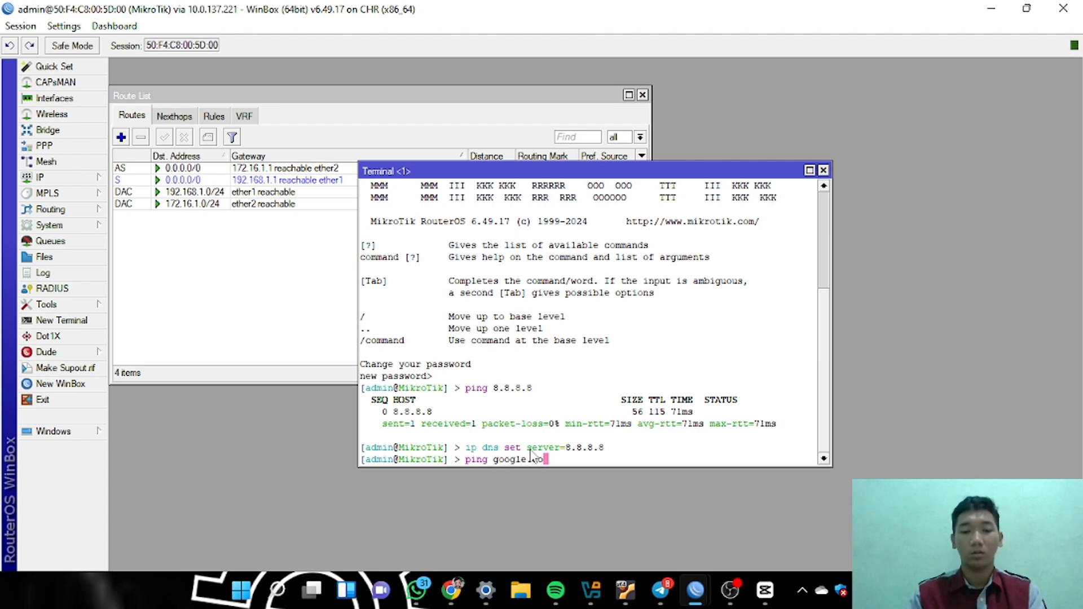
type("m")
key("Return")
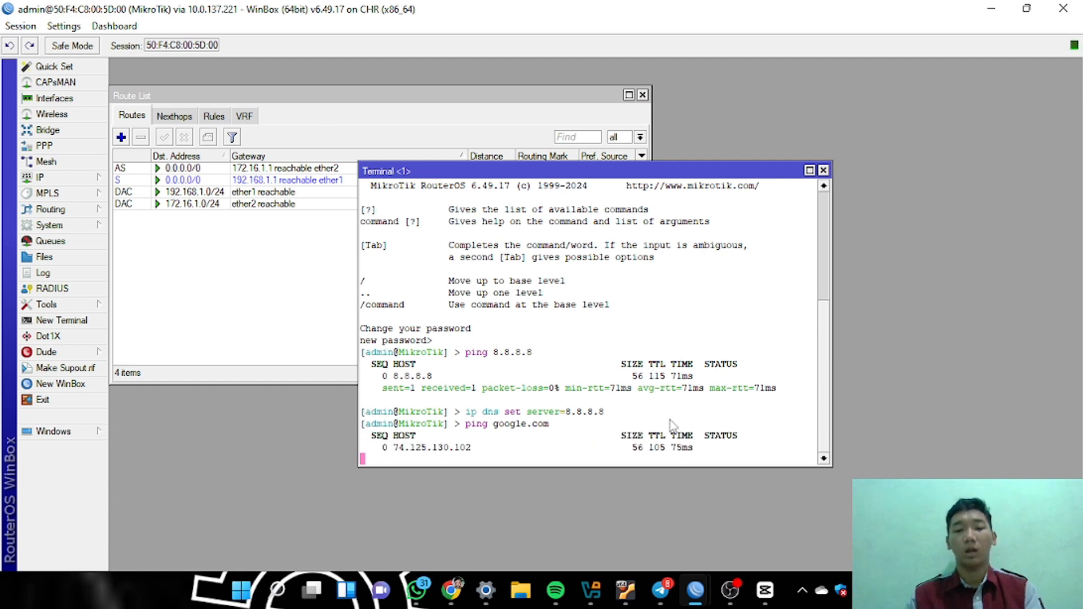
key("ctrl+c")
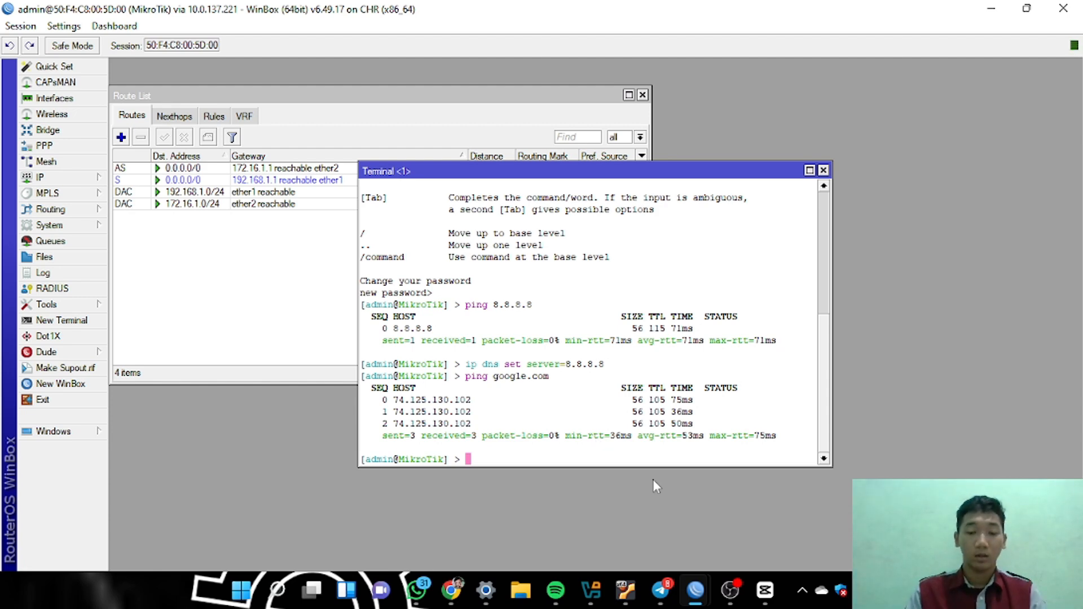
Switch to the PNETLab topology, close the terminal window, and examine the CUSTOMER router's links to VPC1 and VPC2
left_click(451, 589)
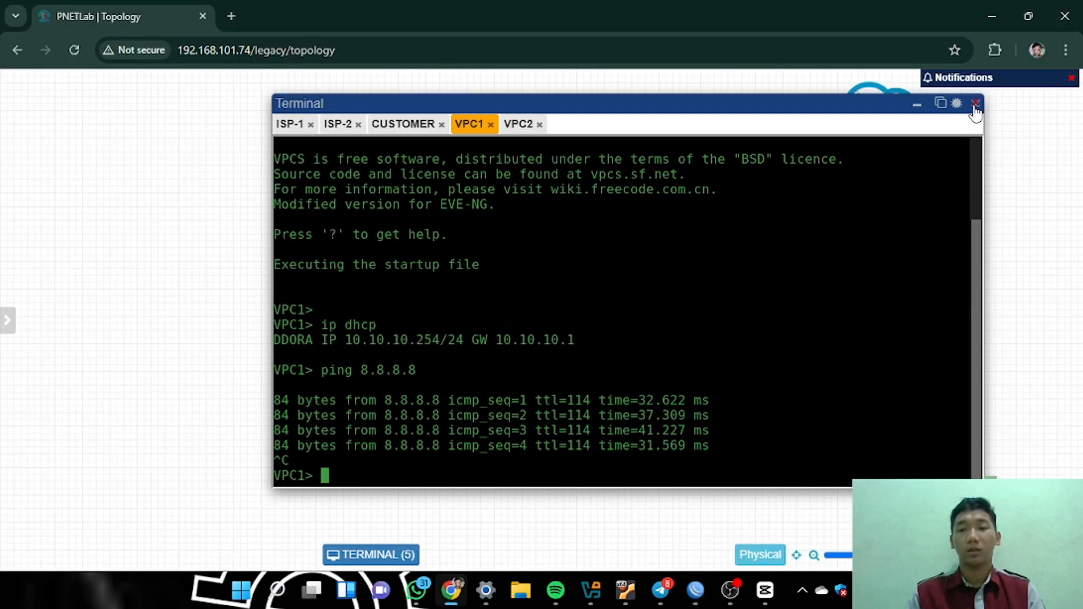
left_click(975, 103)
mouse_move(338, 415)
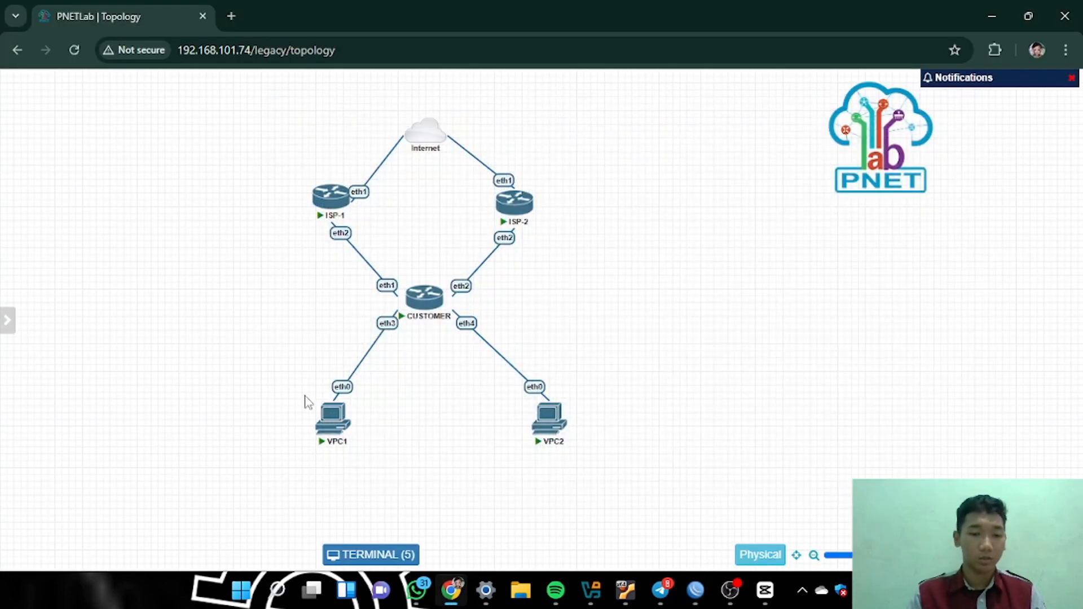
mouse_move(412, 318)
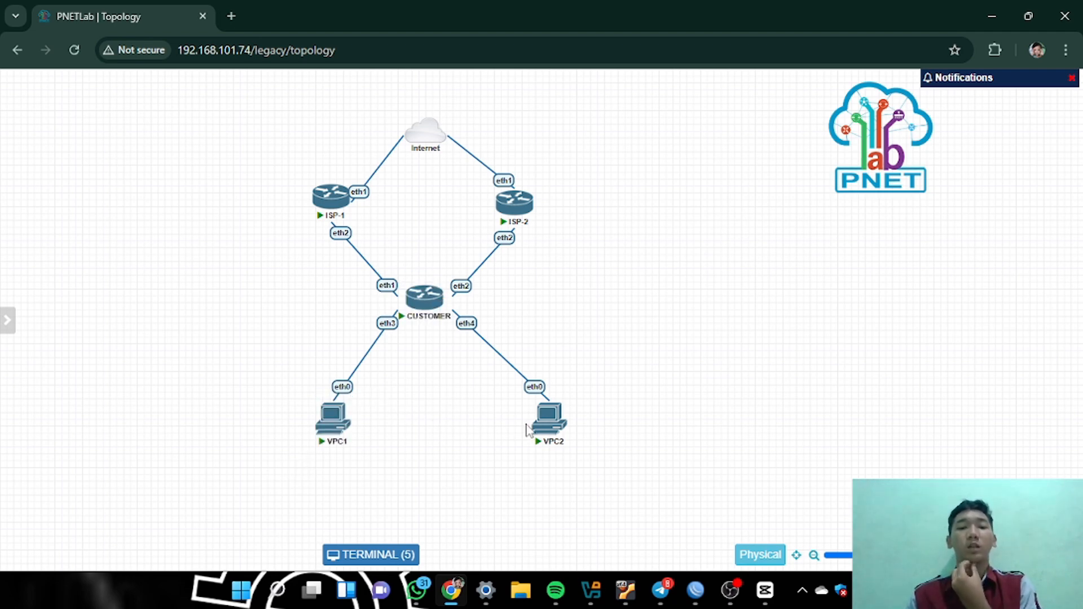
mouse_move(550, 436)
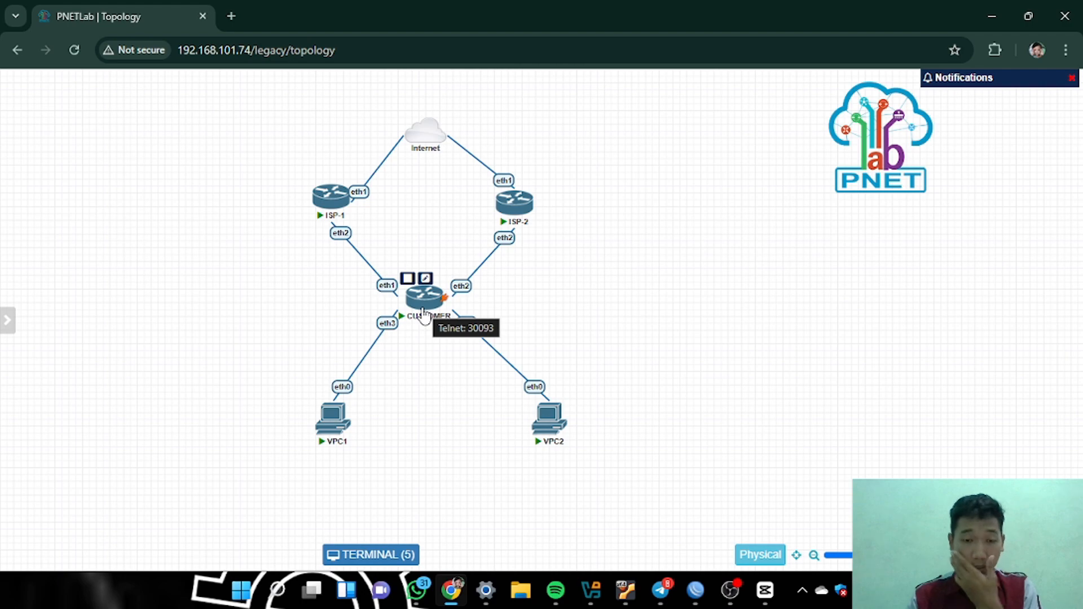
Return to the CUSTOMER router's WinBox session and start a new bridge interface named bridge34
mouse_move(696, 589)
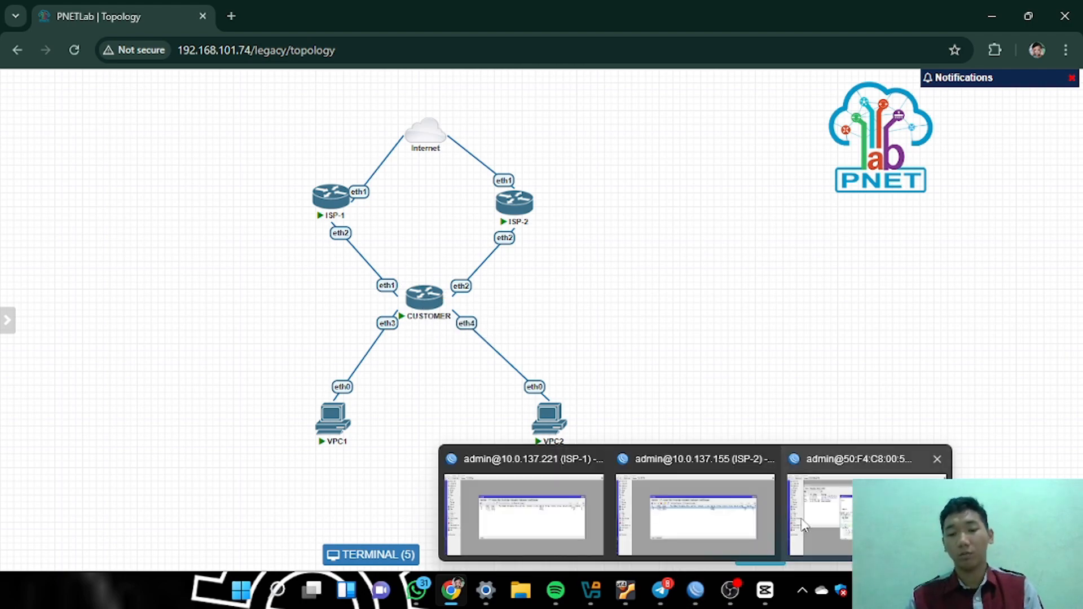
left_click(804, 523)
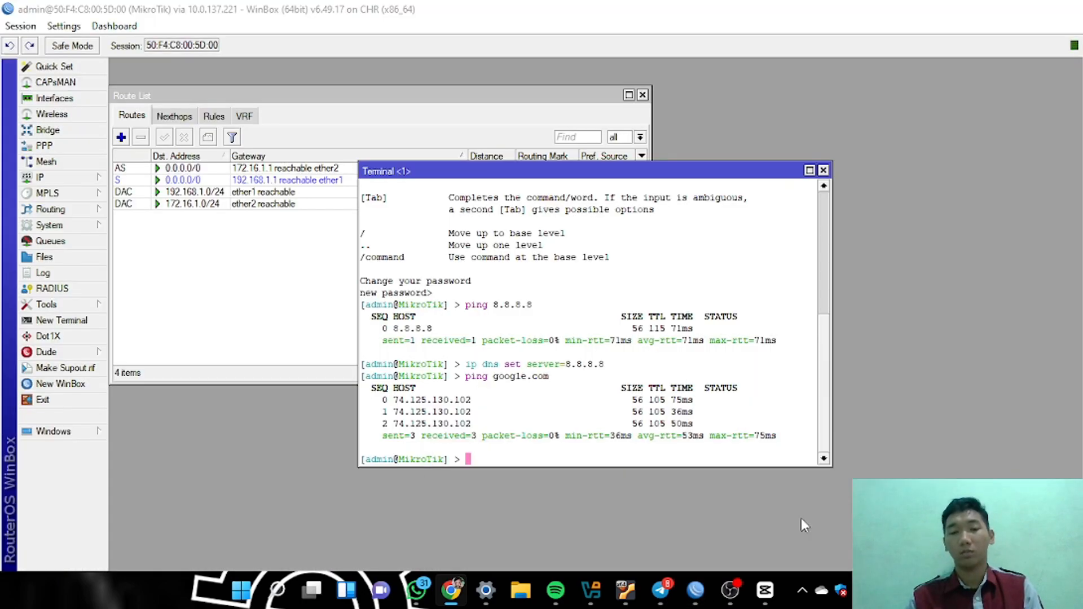
left_click(51, 130)
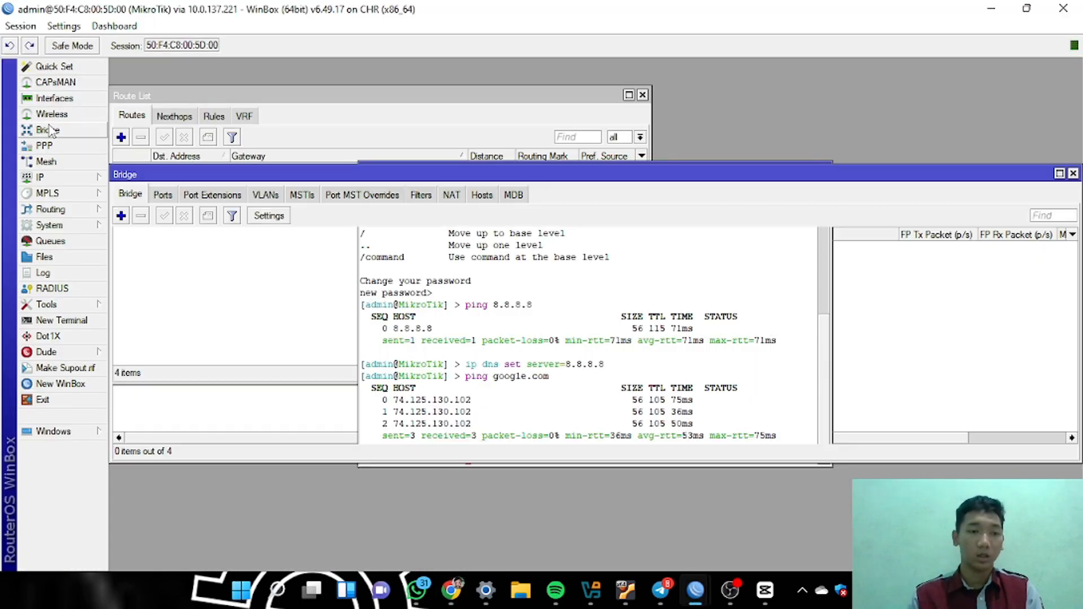
left_click(121, 215)
left_click(560, 189)
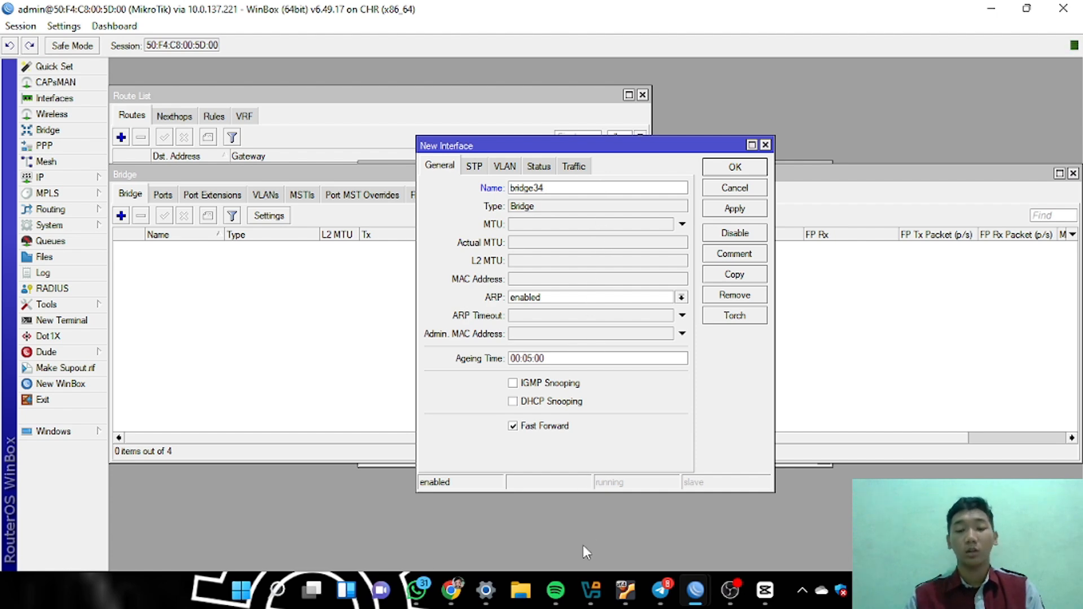
Check the CUSTOMER router's eth3 and eth4 links in the PNETLab topology, return to its WinBox session, and save the new bridge
left_click(450, 590)
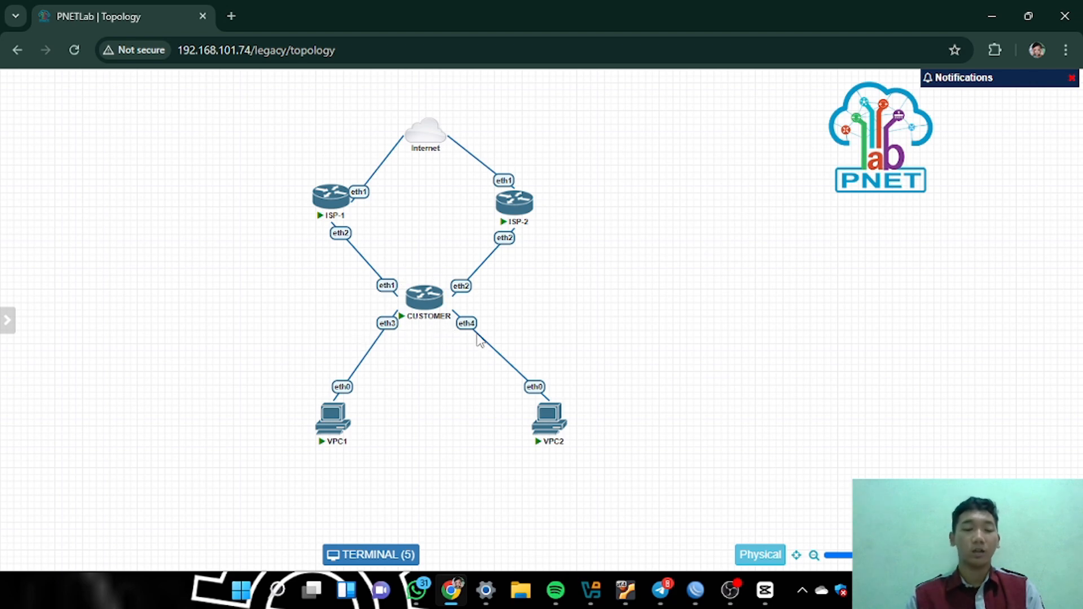
left_click_drag(367, 310, 490, 341)
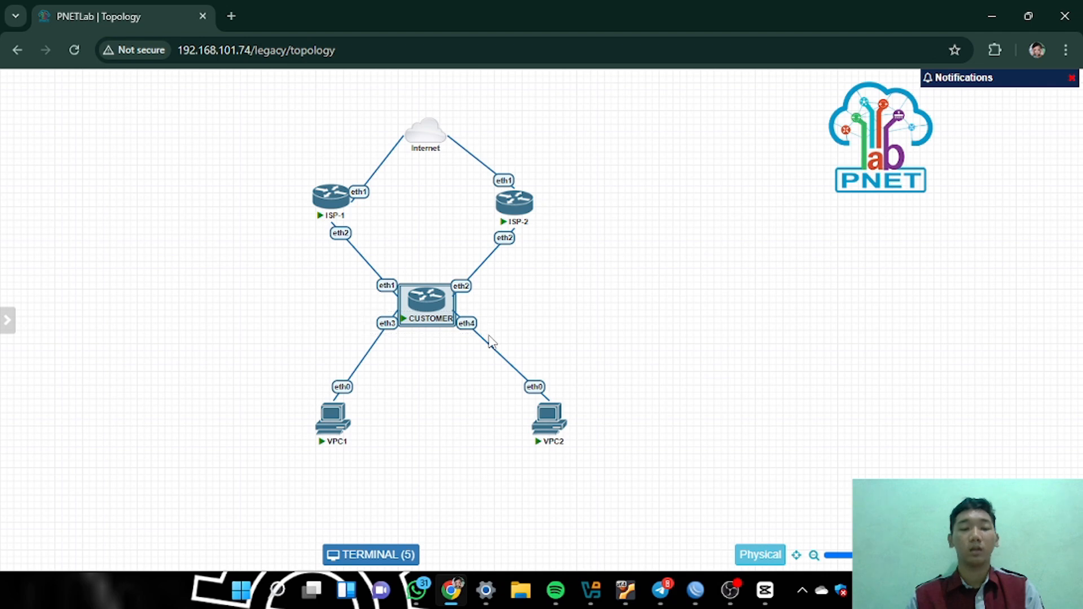
left_click(546, 332)
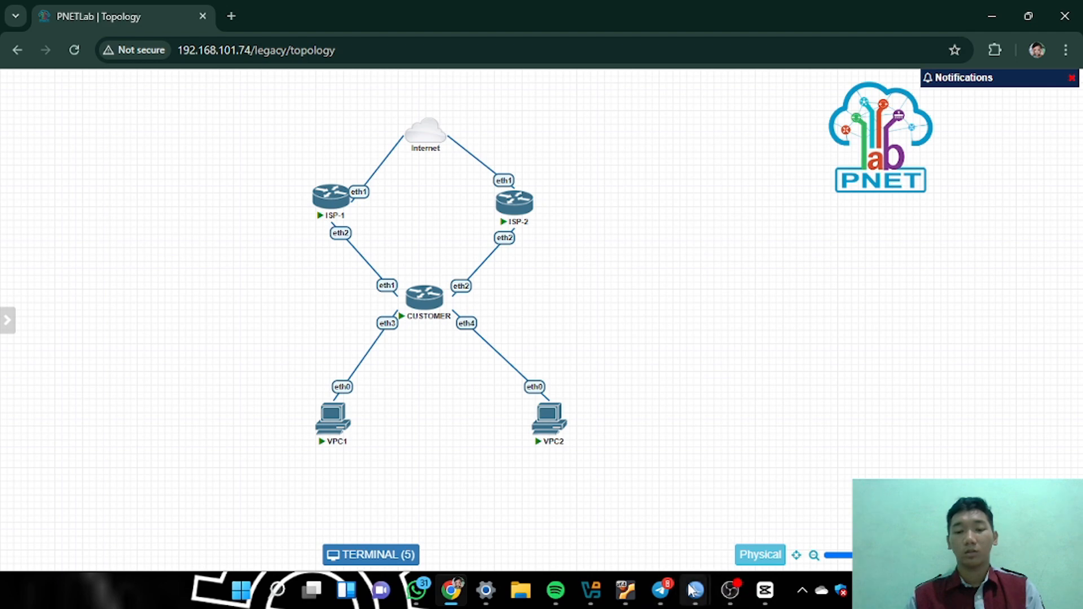
mouse_move(695, 590)
left_click(831, 516)
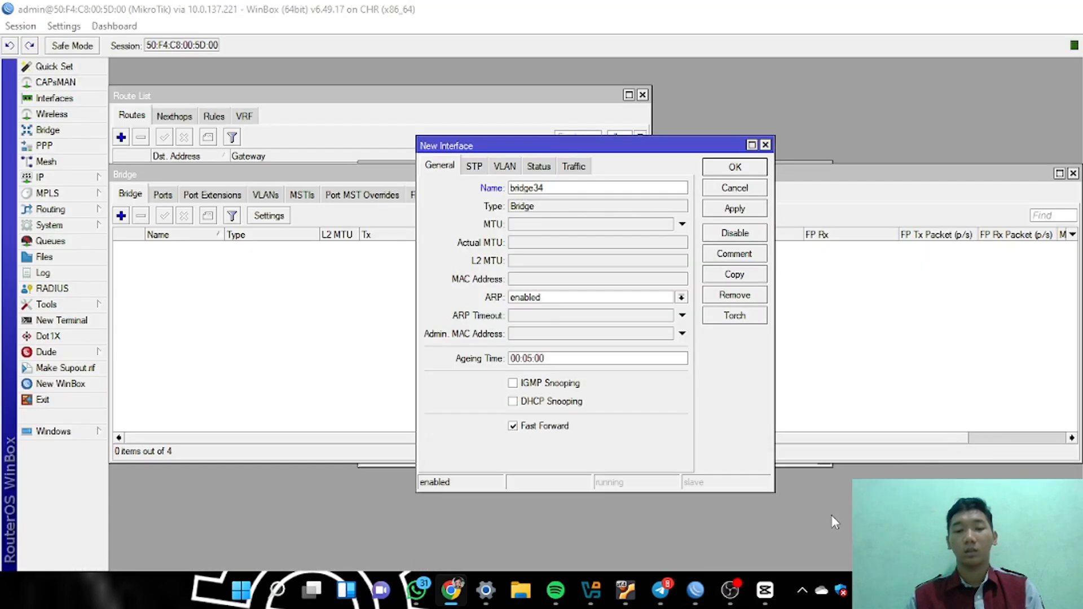
left_click(740, 210)
left_click(734, 167)
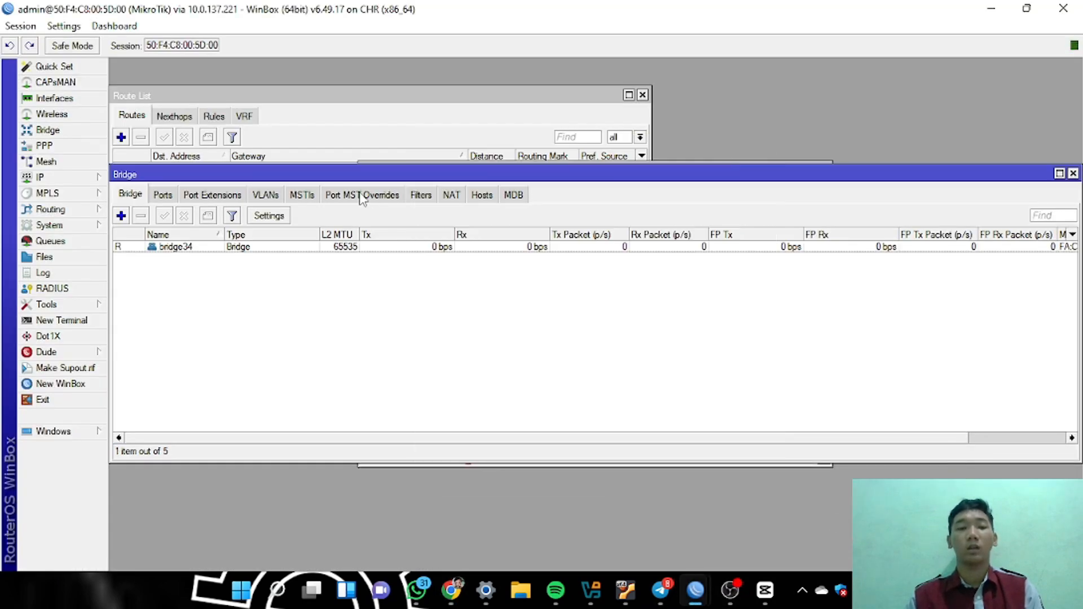
Add interface ether3 as a port of bridge34 on the CUSTOMER router
left_click(162, 194)
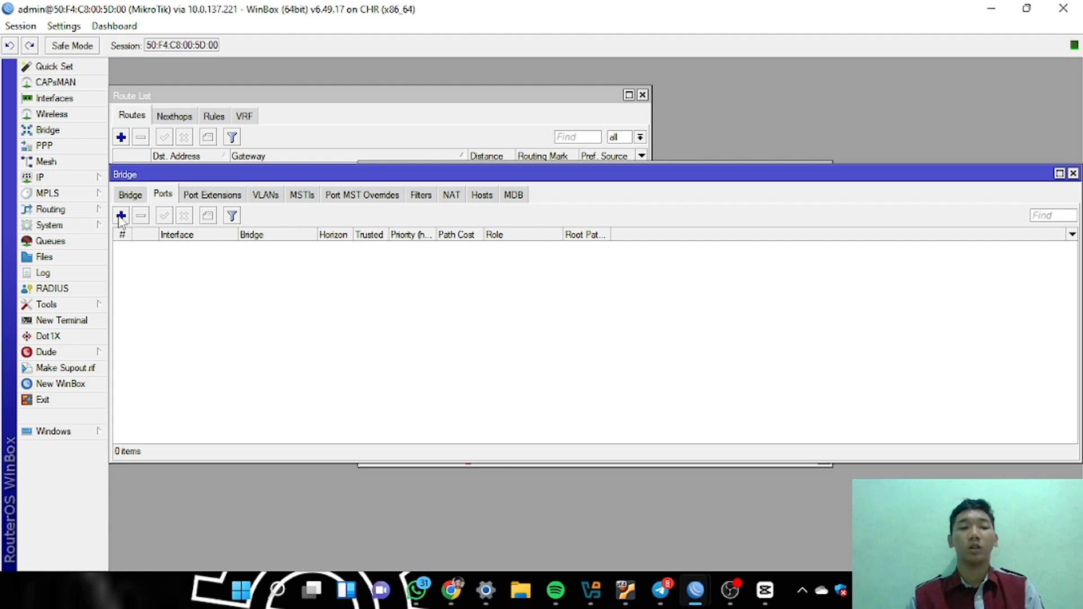
left_click(121, 215)
left_click(668, 223)
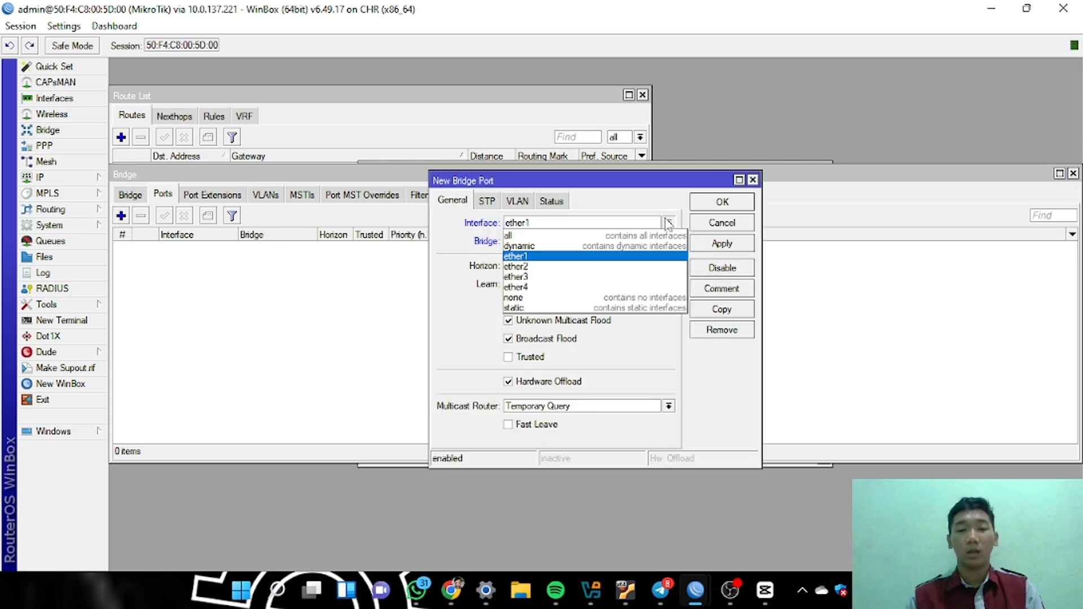
left_click(629, 278)
left_click(727, 245)
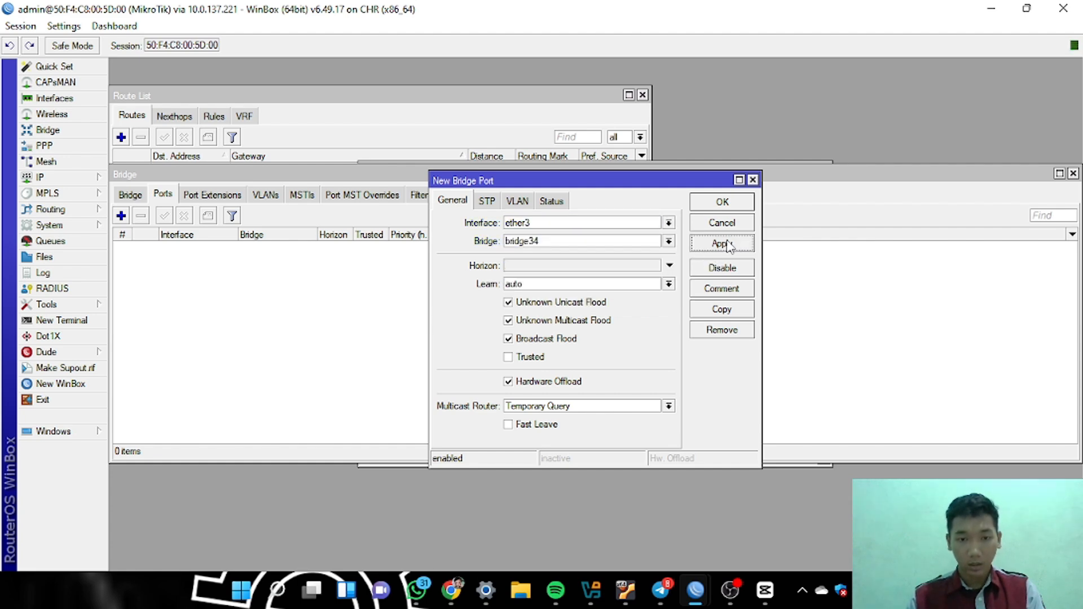
left_click(722, 202)
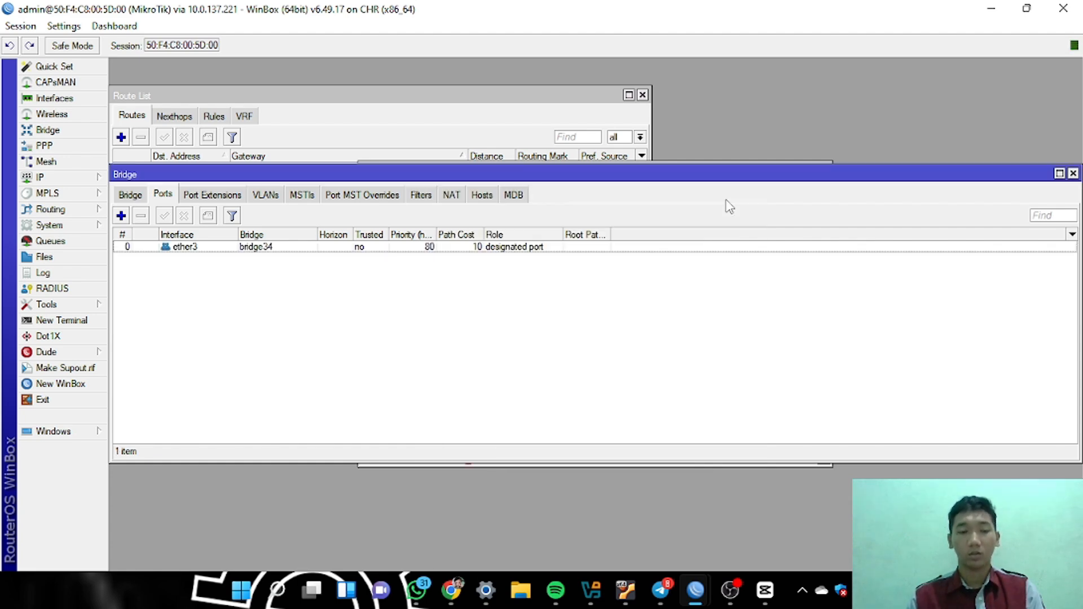
Add interface ether4 as a second port of bridge34
left_click(121, 215)
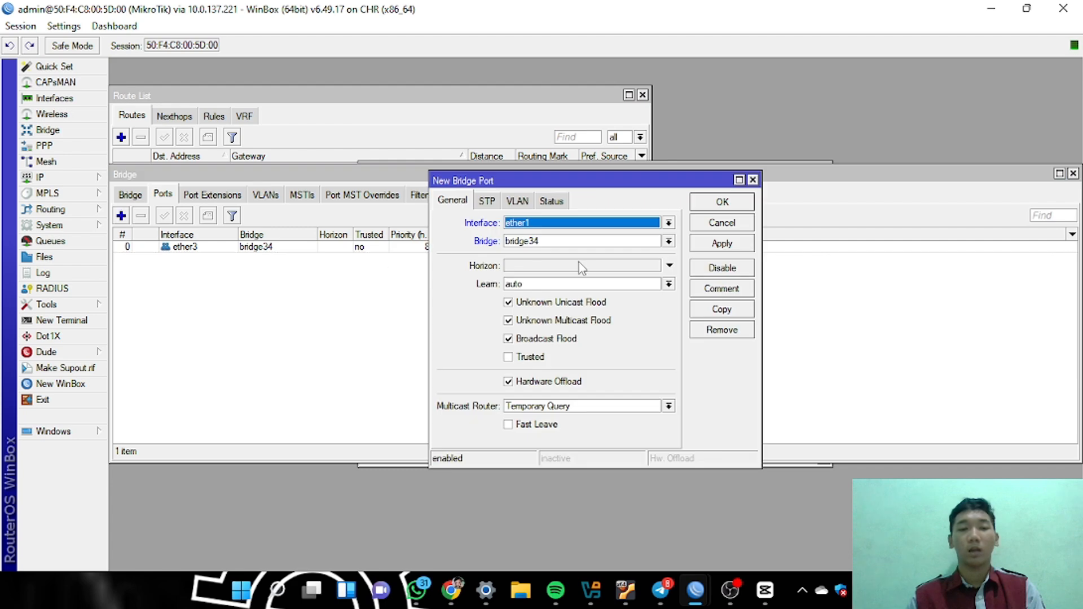
left_click(668, 223)
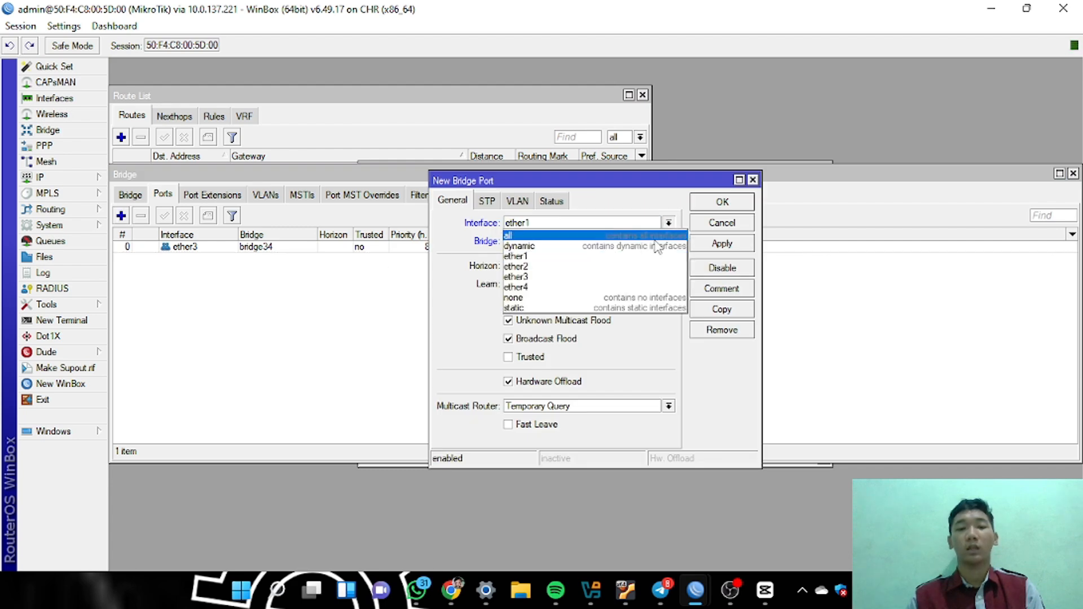
left_click(637, 286)
left_click(731, 249)
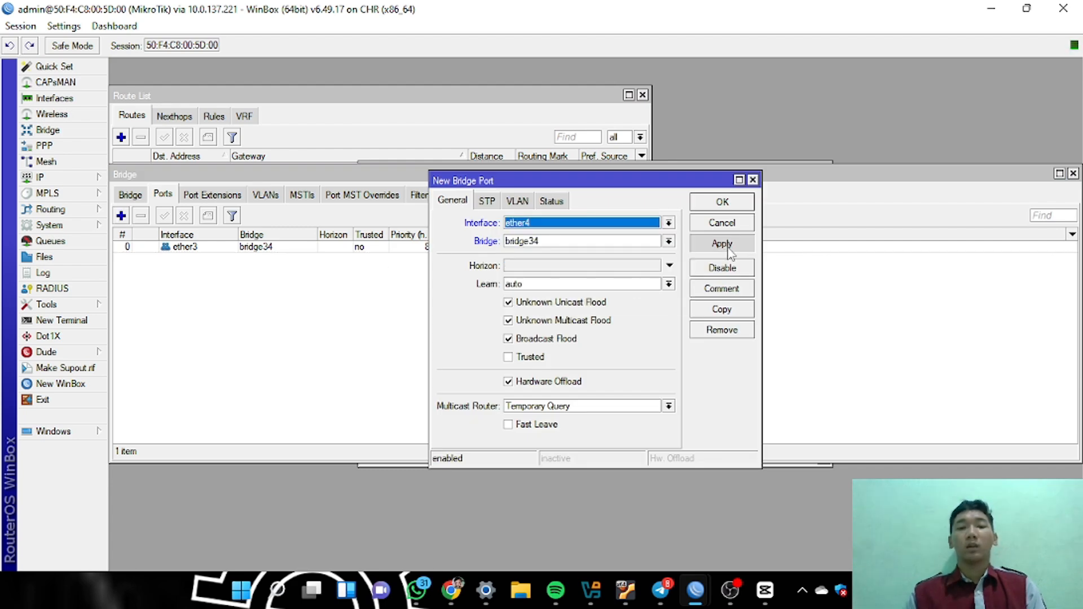
left_click(737, 202)
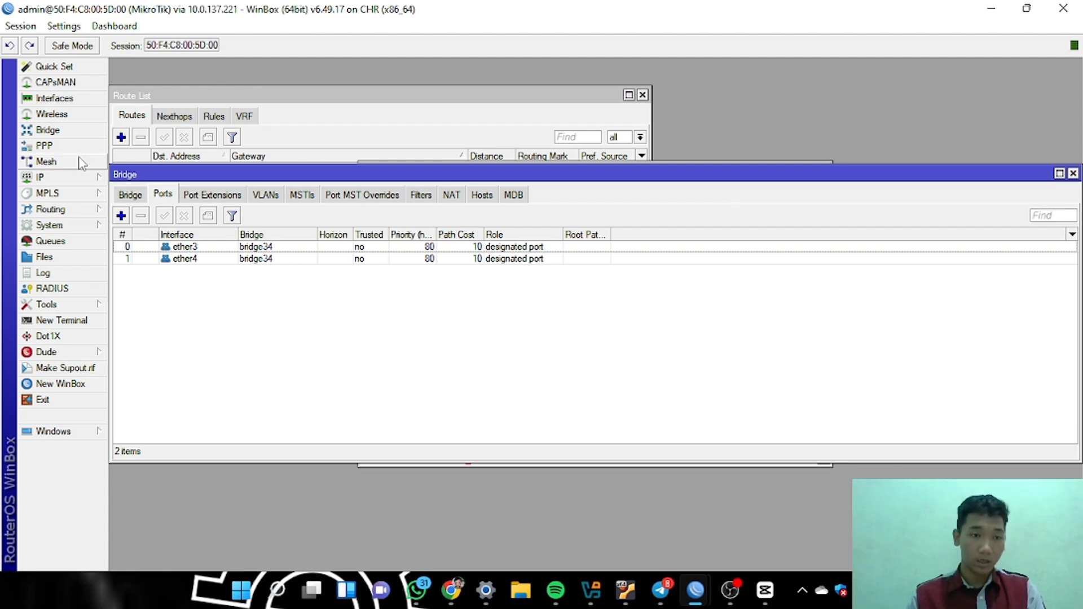
Assign the IP address 10.10.10.1/24 to interface bridge34 on the CUSTOMER router
left_click(56, 177)
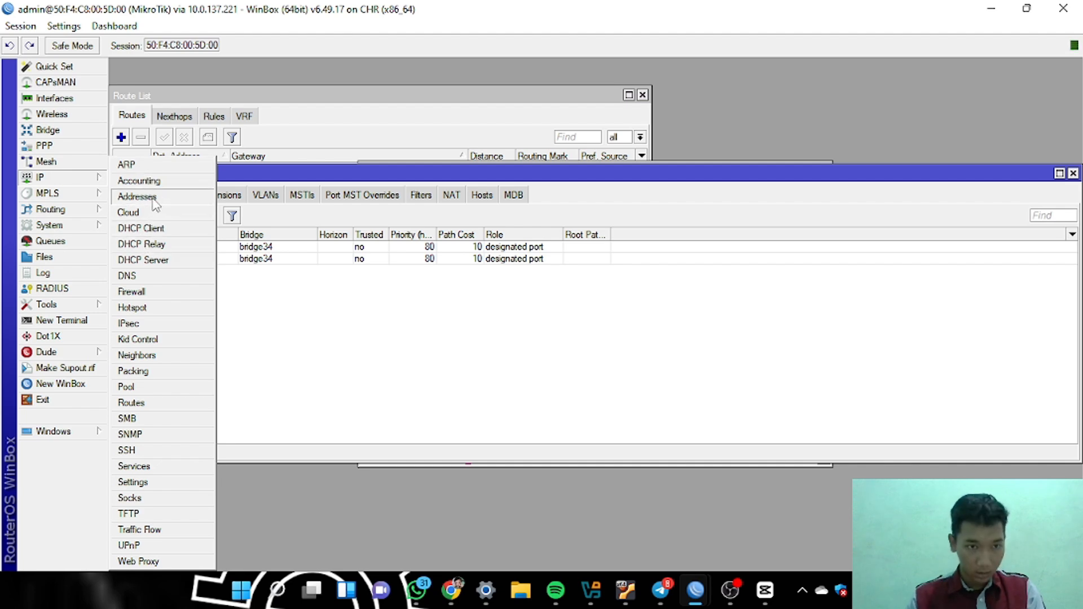
left_click(151, 197)
left_click(474, 206)
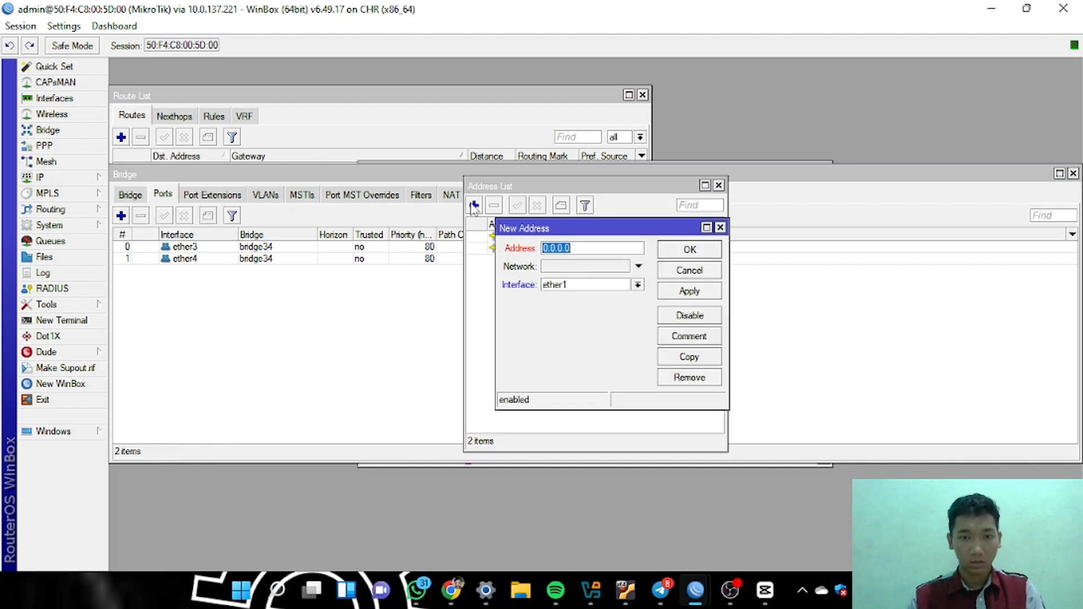
type("10.")
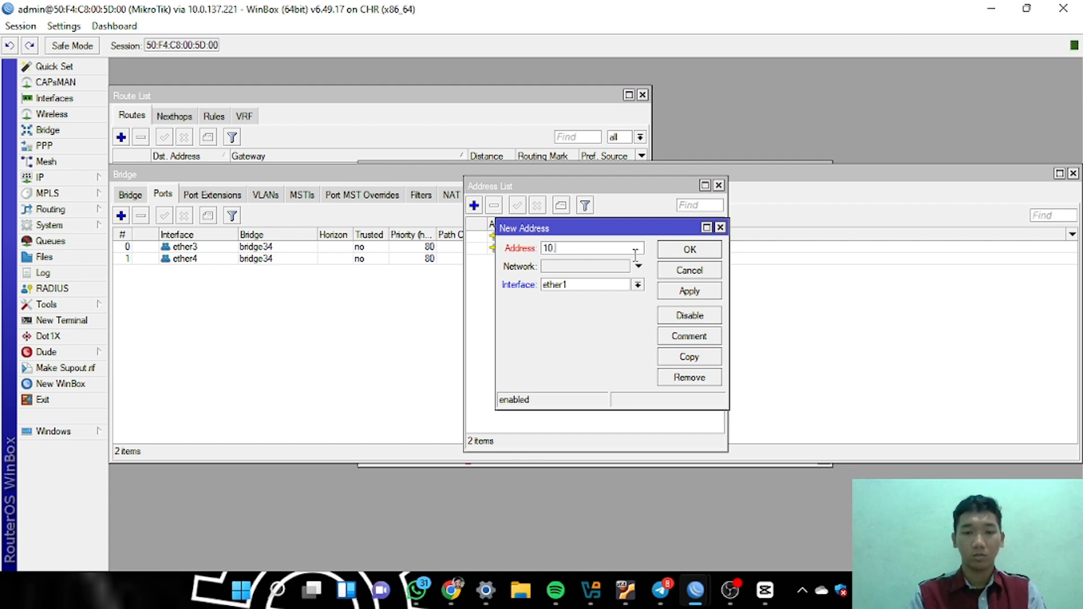
type("010.10")
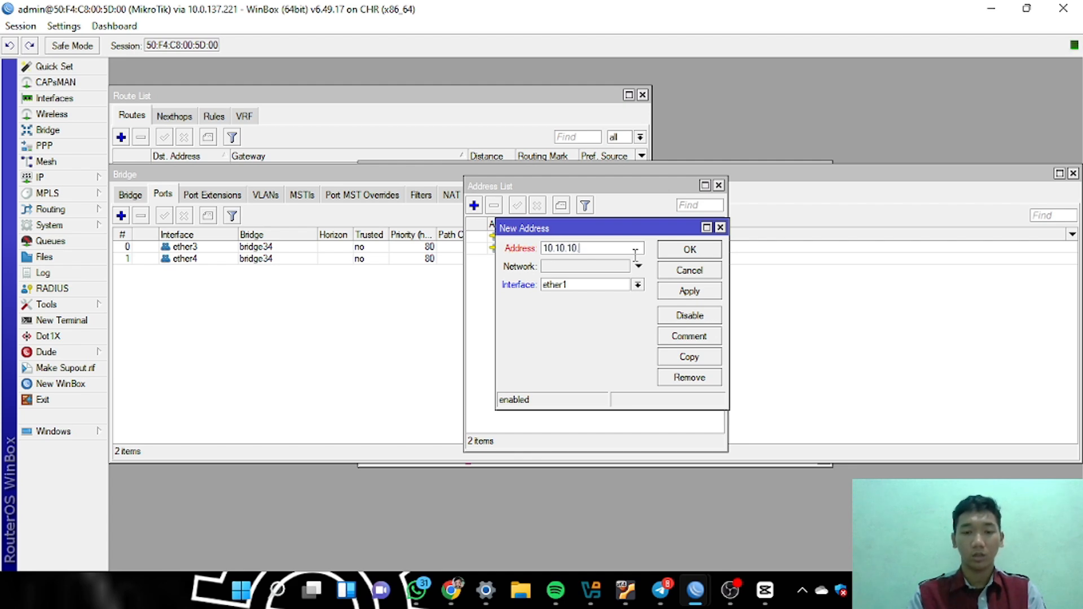
type(".1/24")
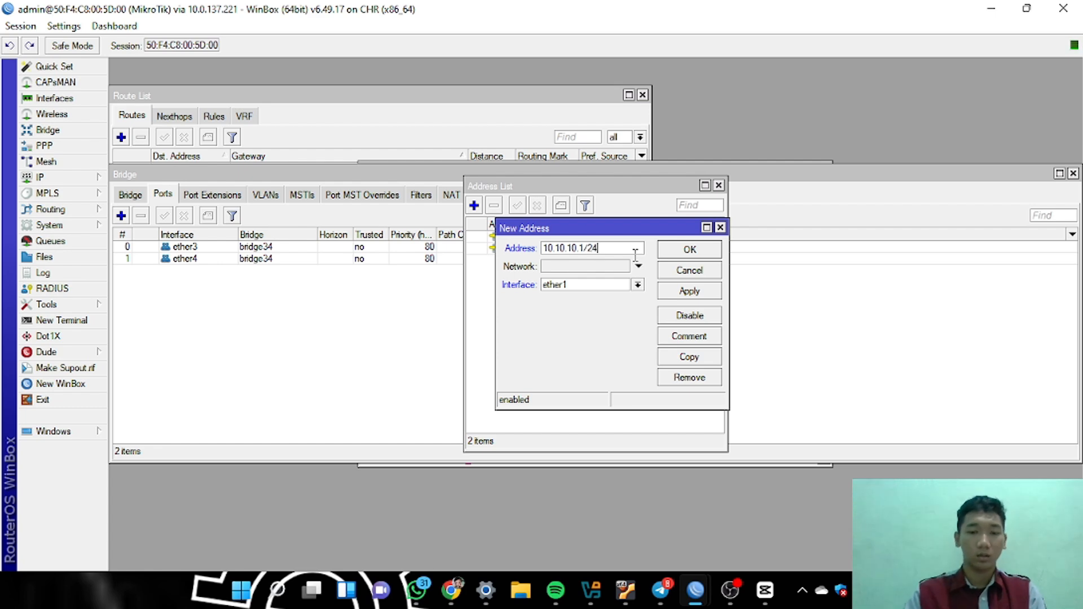
left_click(637, 285)
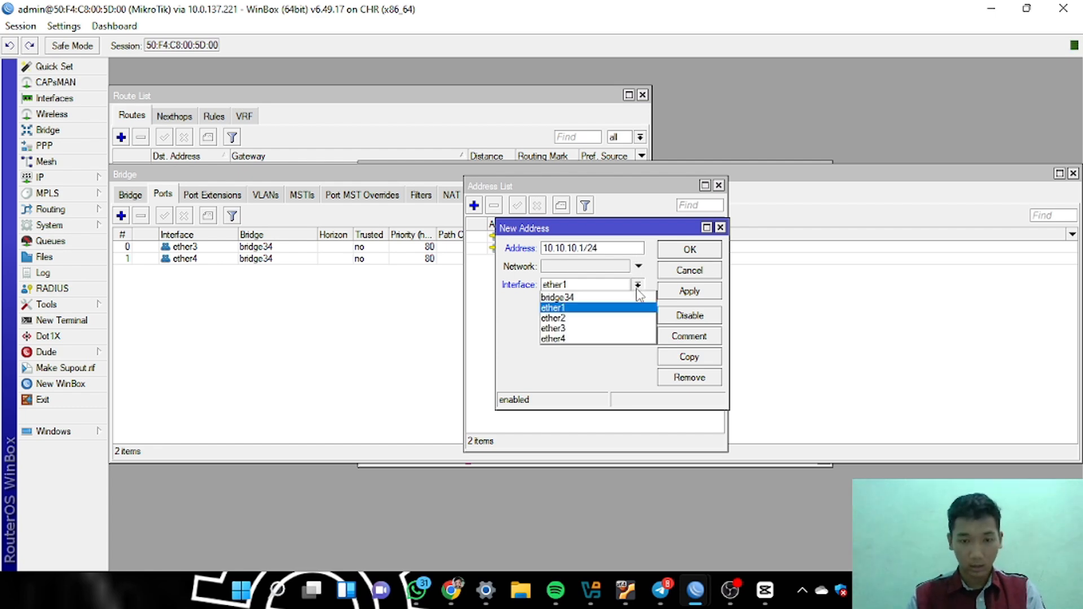
left_click(614, 297)
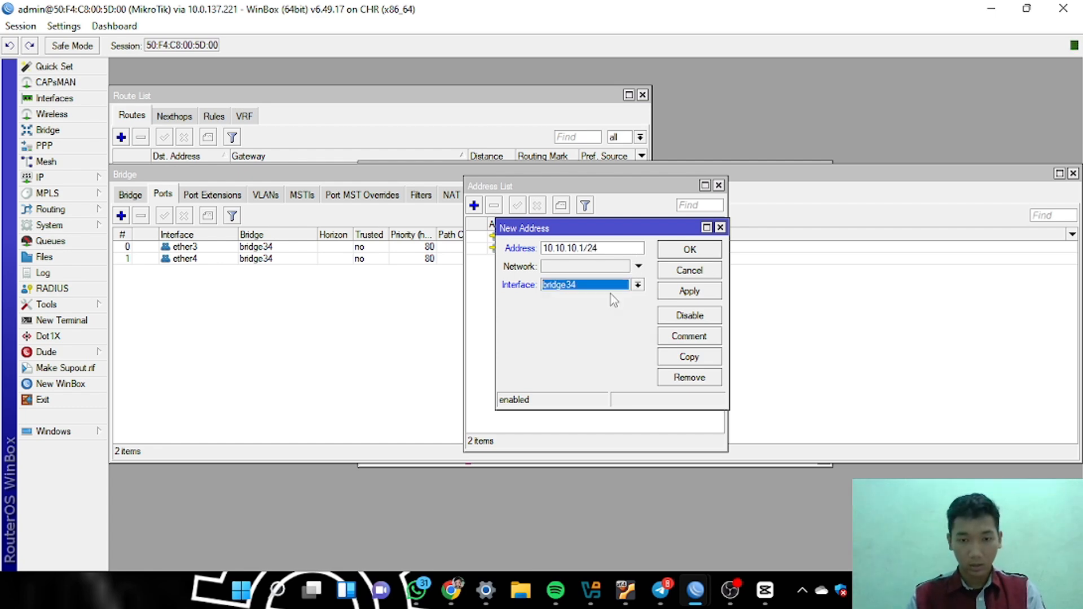
left_click(697, 292)
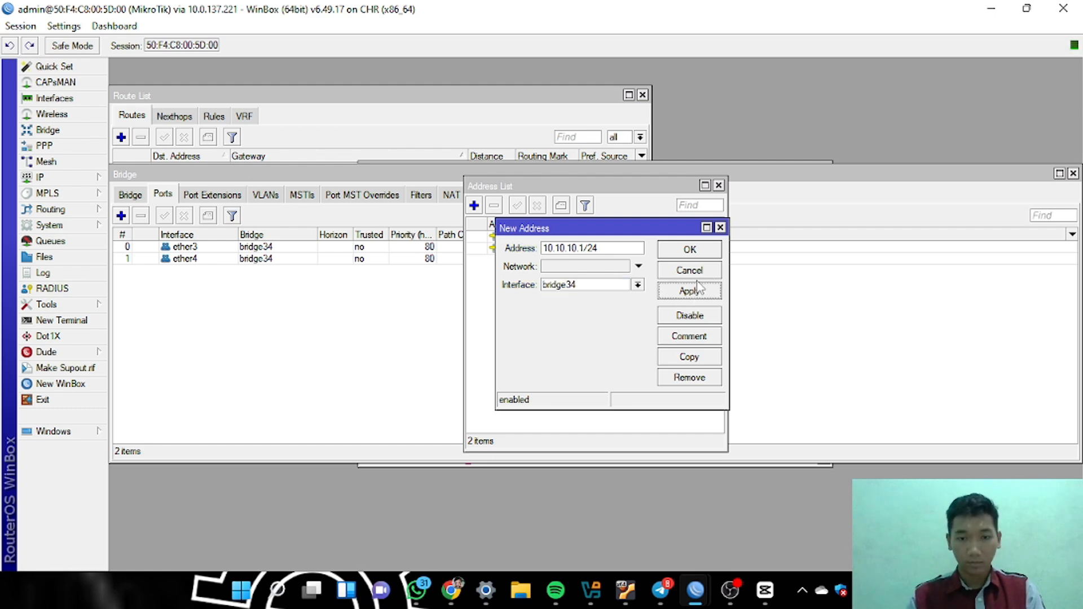
left_click(687, 250)
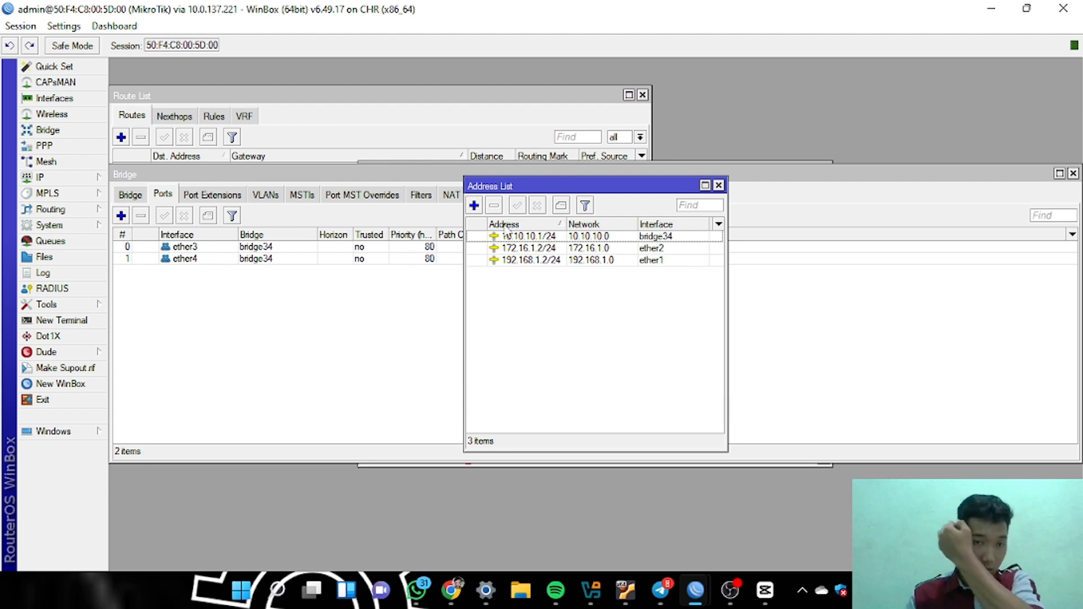
Open the CUSTOMER router's DHCP server configuration
left_click(49, 177)
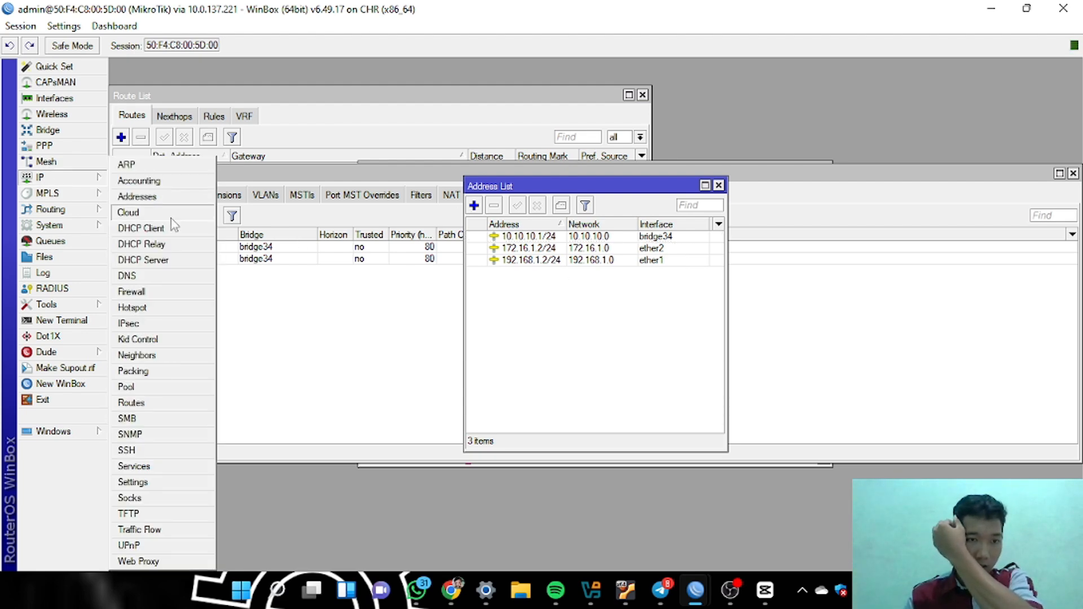
left_click(151, 260)
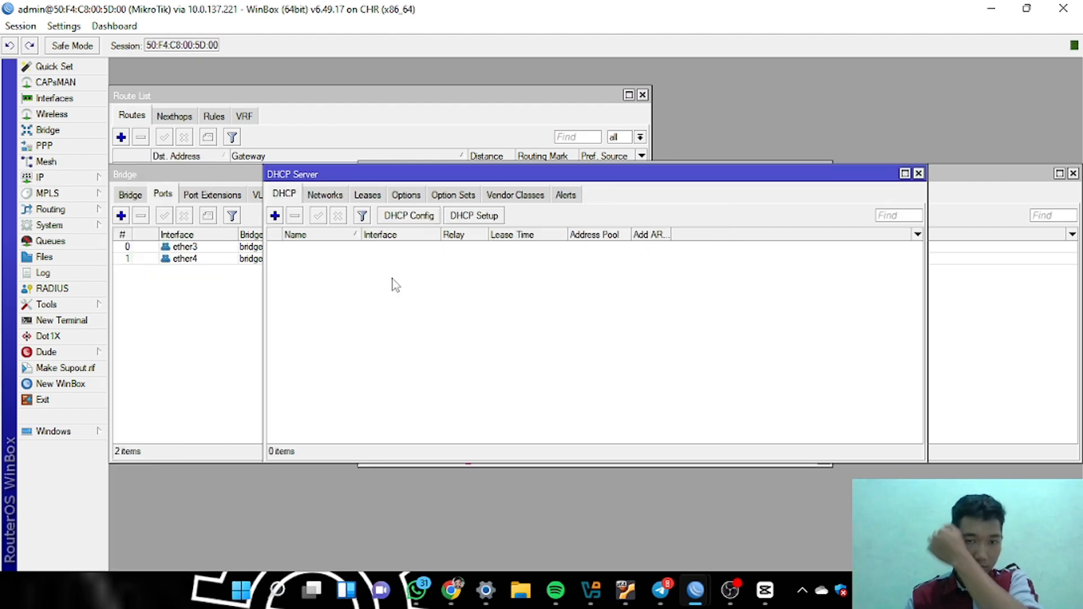
left_click(471, 216)
left_click(693, 275)
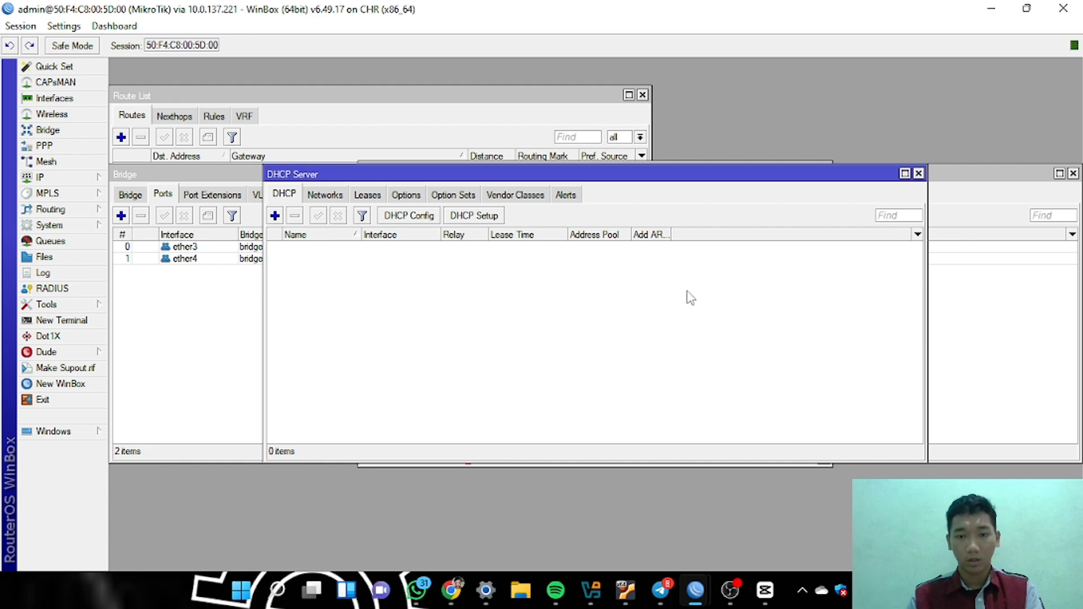
left_click(277, 215)
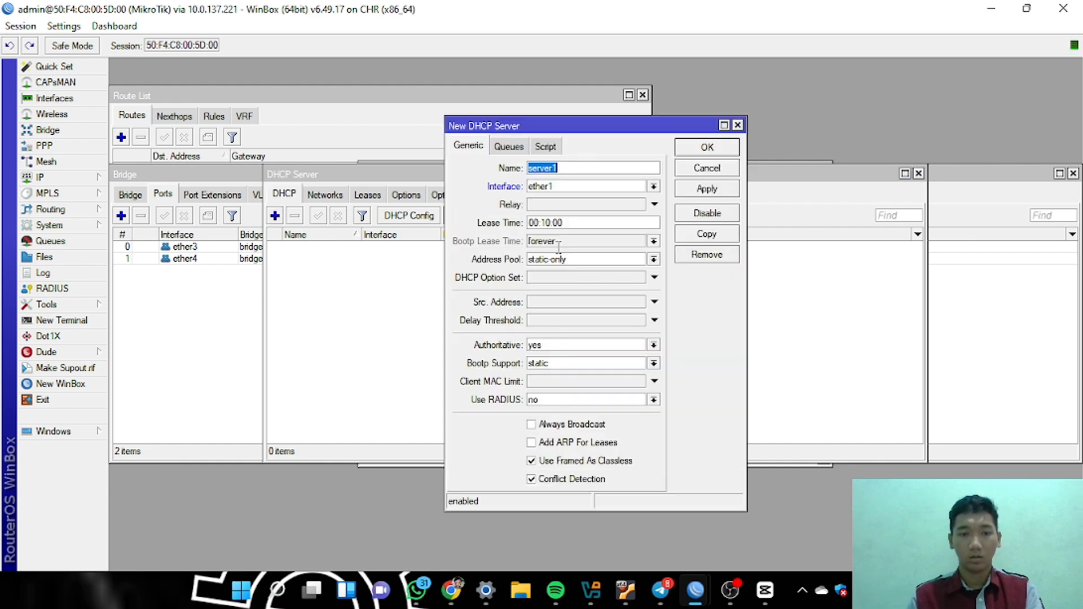
left_click(737, 125)
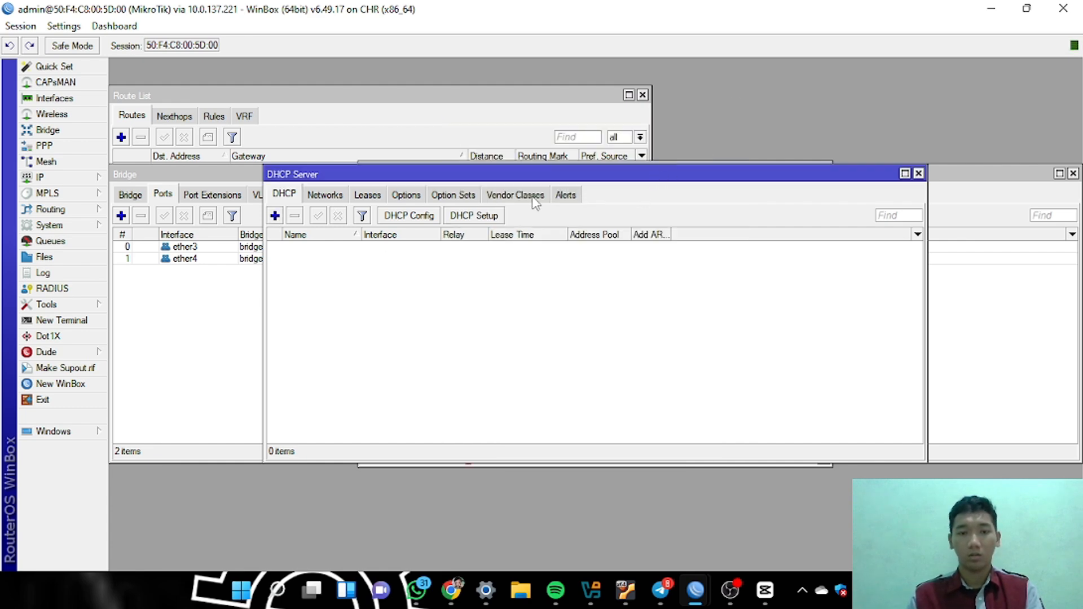
Run the DHCP setup on interface ether1 of the CUSTOMER router, accepting the proposed settings
left_click(476, 217)
left_click(689, 312)
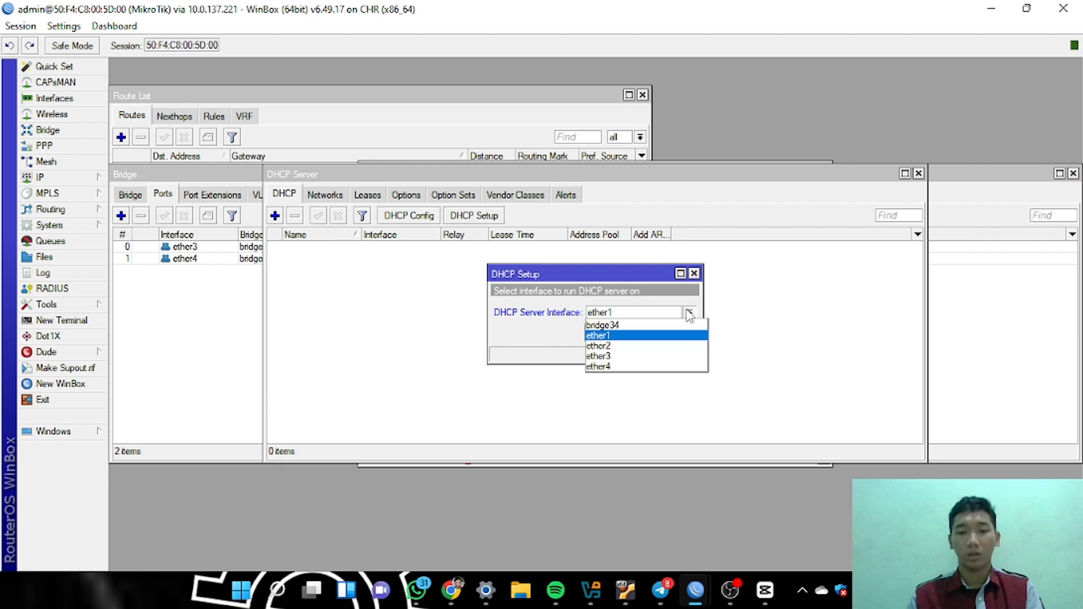
left_click(649, 324)
left_click(641, 339)
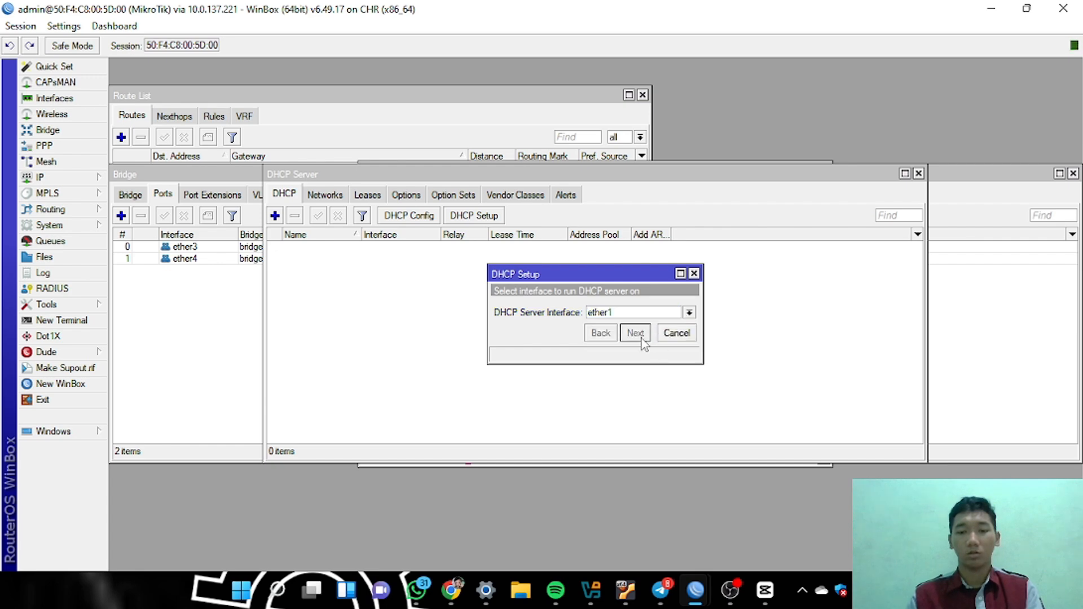
left_click(642, 338)
left_click(641, 339)
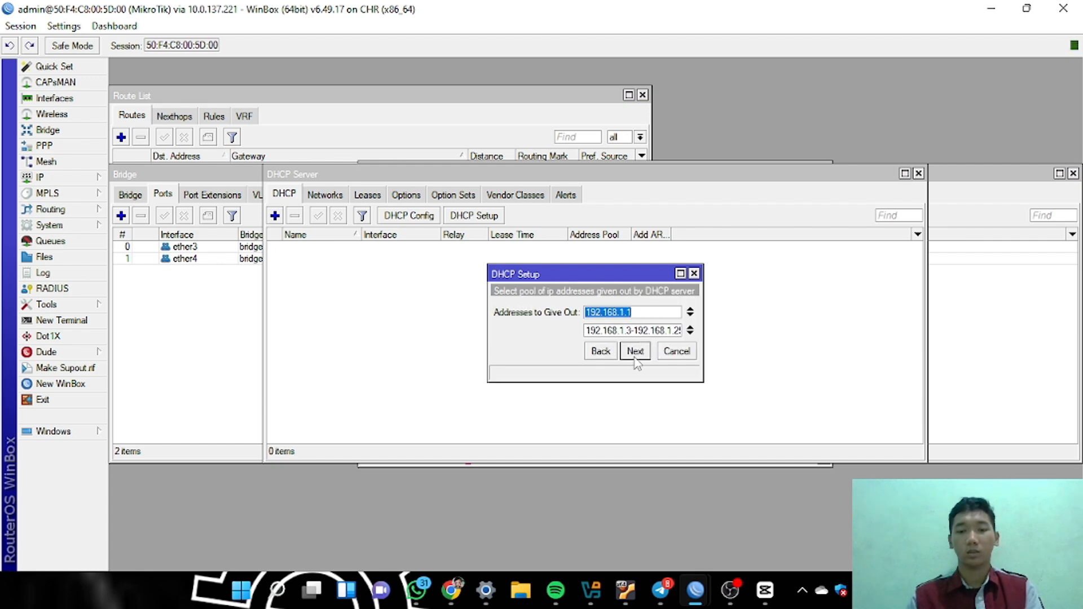
left_click(634, 352)
left_click(634, 352)
left_click(635, 352)
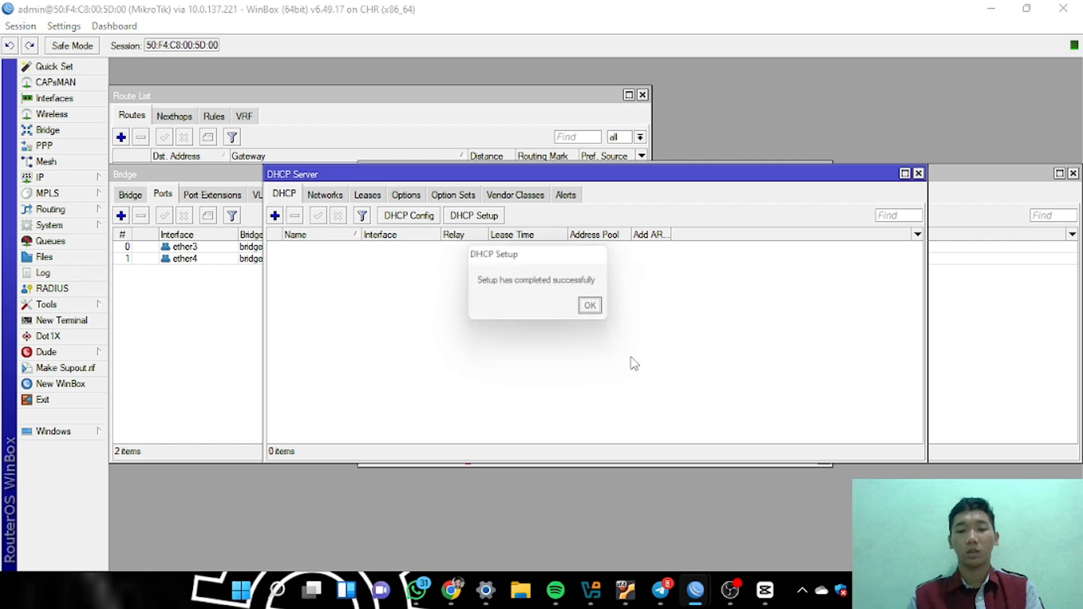
left_click(597, 309)
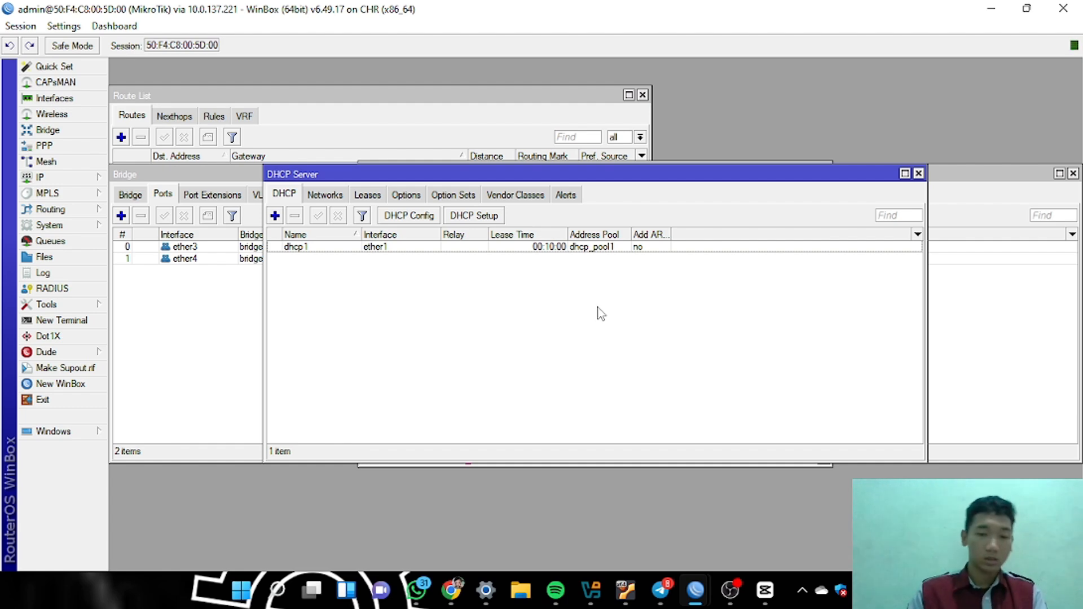
Switch to the PNETLab topology and try to obtain an address on VPC1 with ip dhcp, repeating the request once
mouse_move(453, 586)
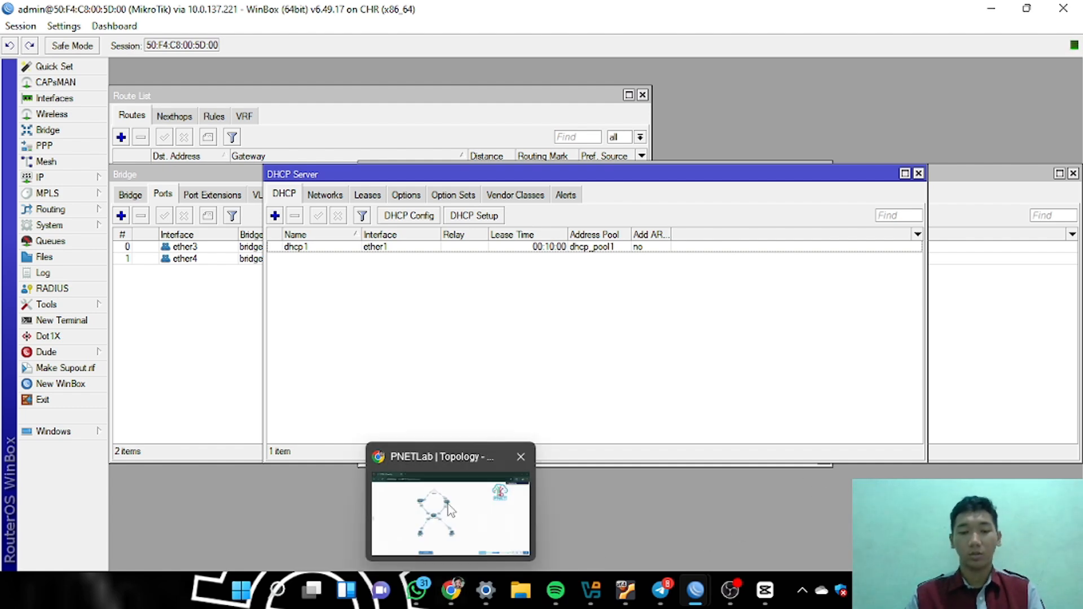
left_click(446, 502)
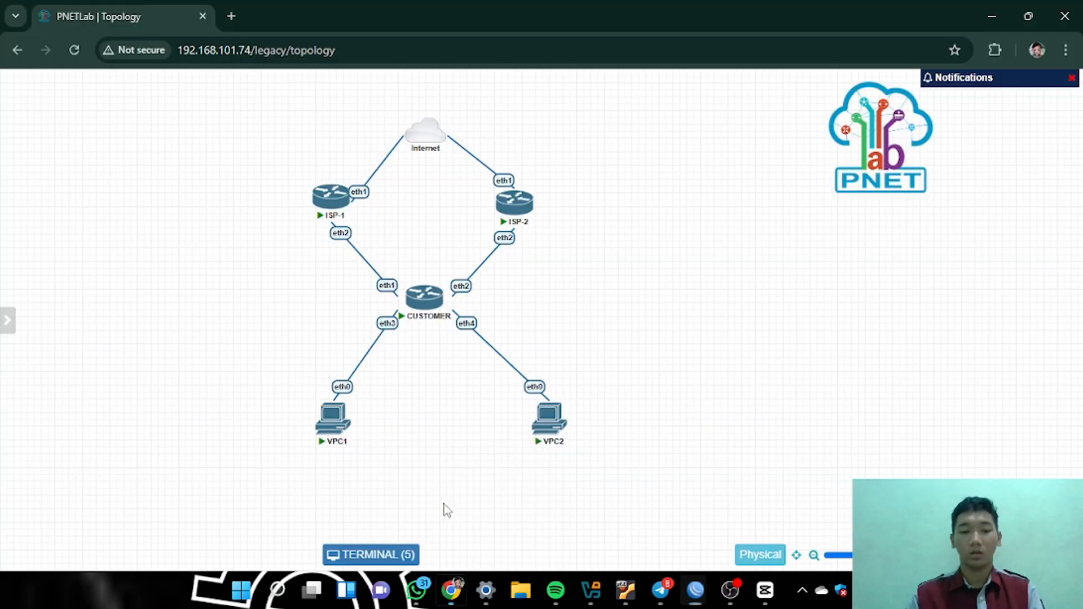
left_click(329, 432)
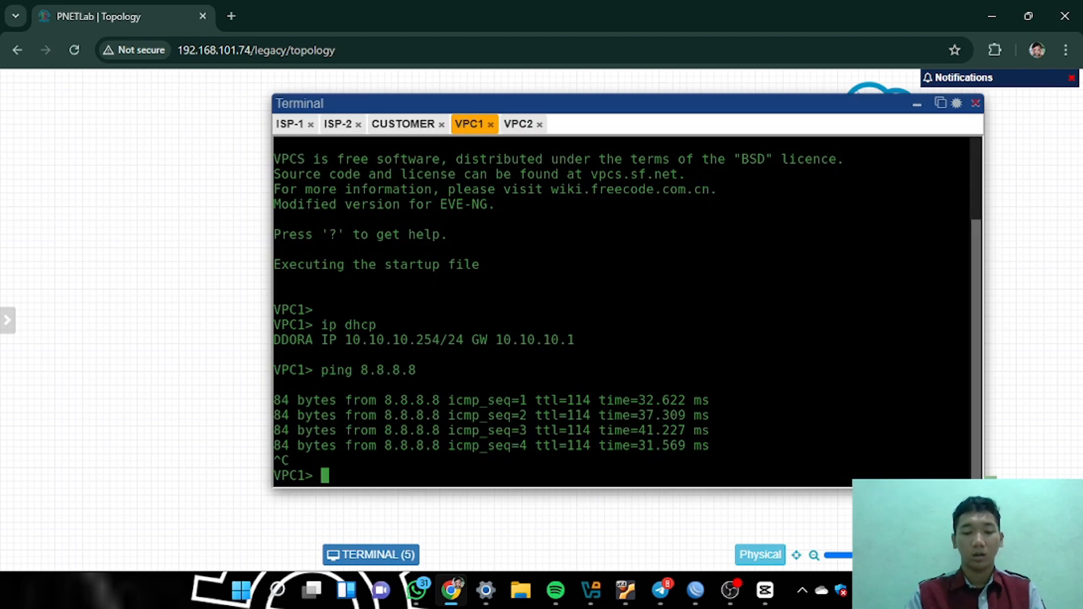
type("ip dhc")
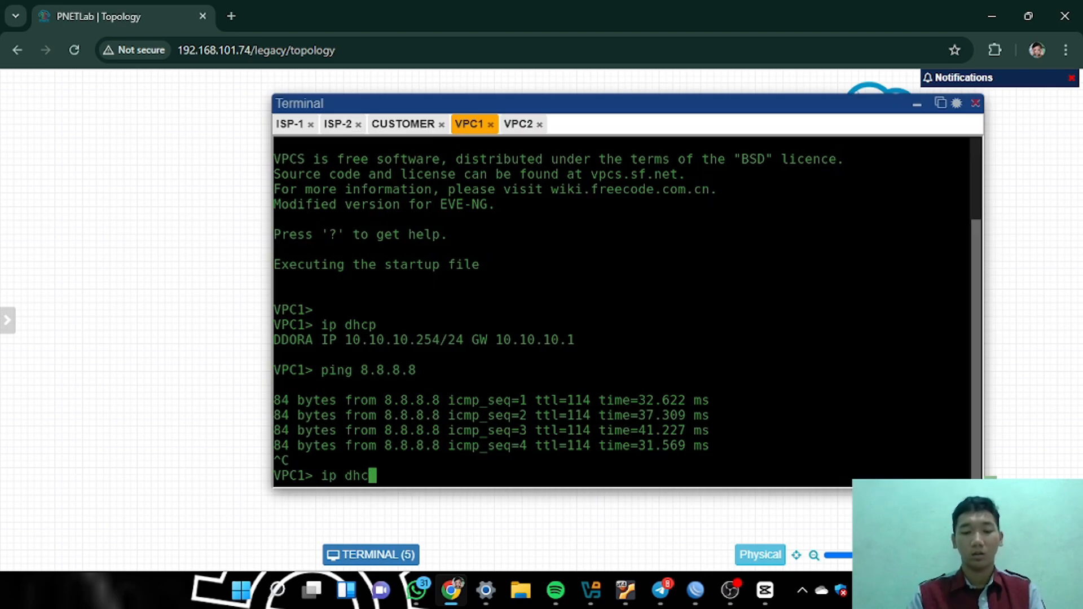
type("p")
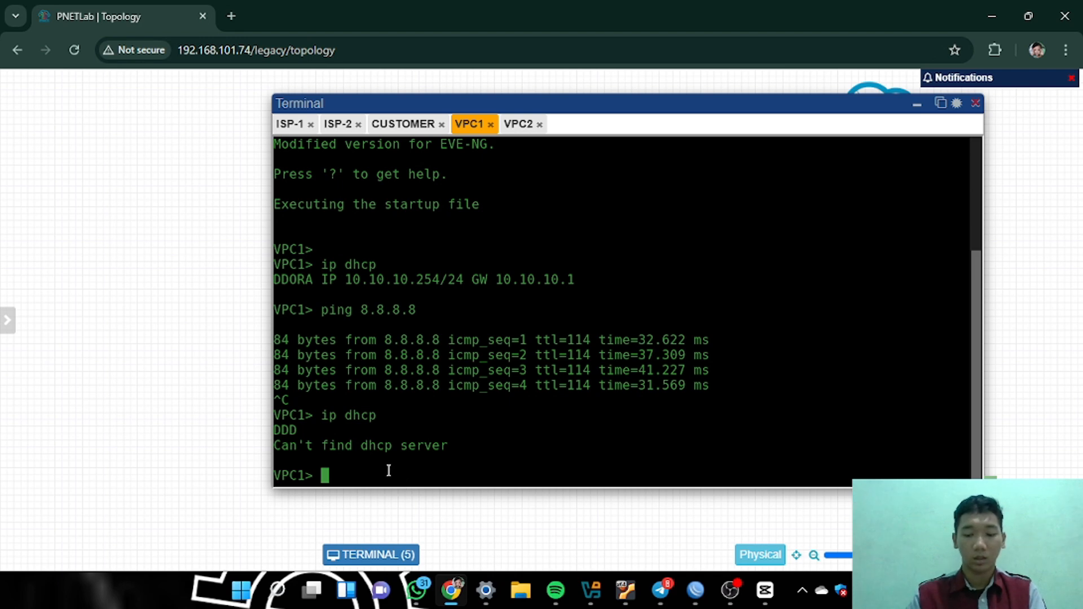
key("Up")
key("Return")
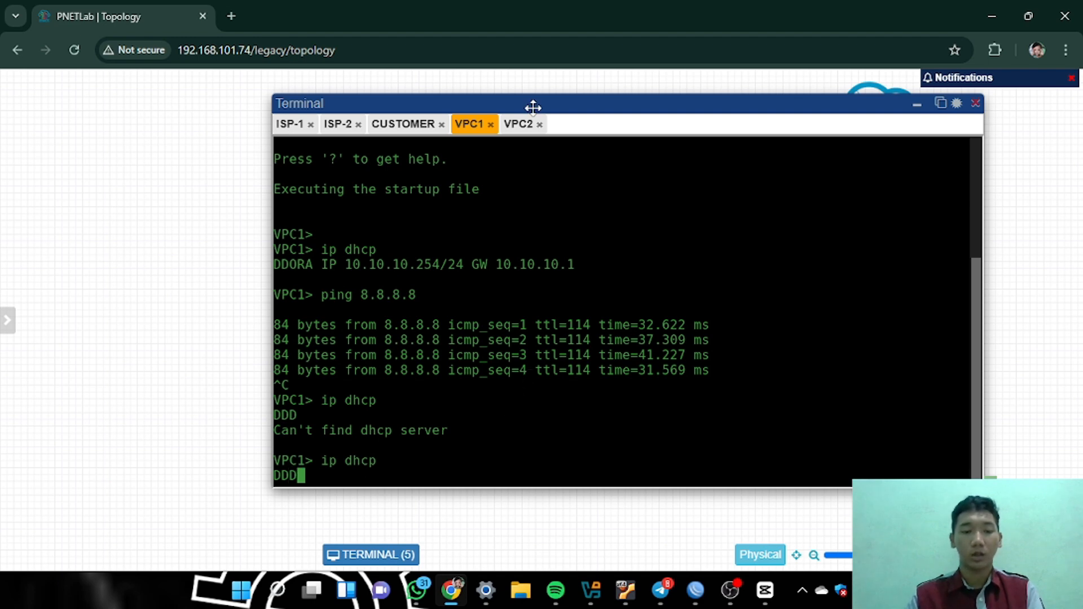
Try to obtain an address on VPC2 with ip dhcp
left_click(518, 125)
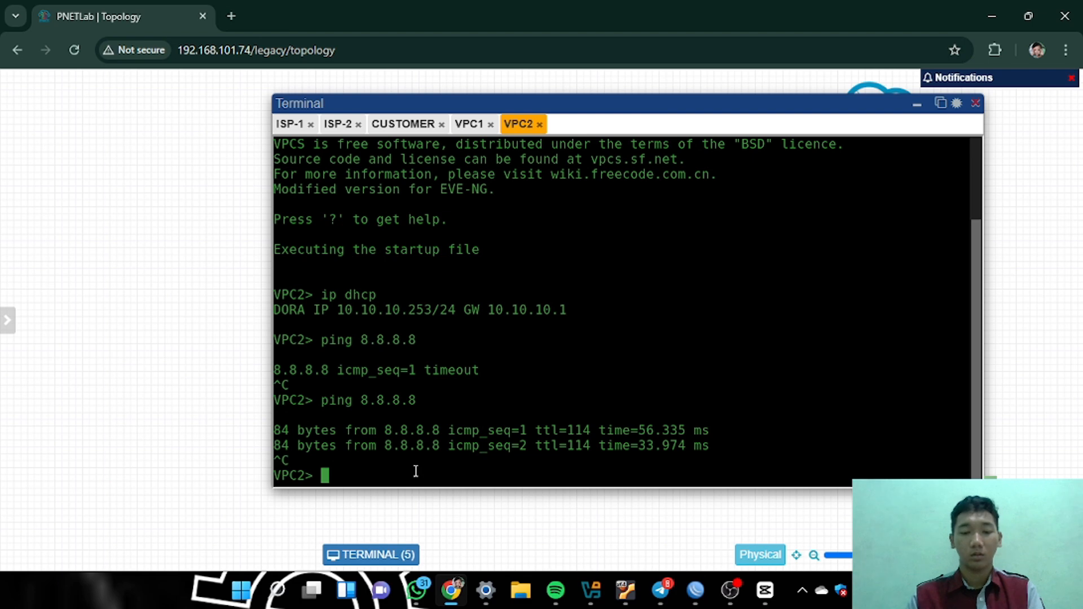
type("do")
key("BackSpace")
key("BackSpace")
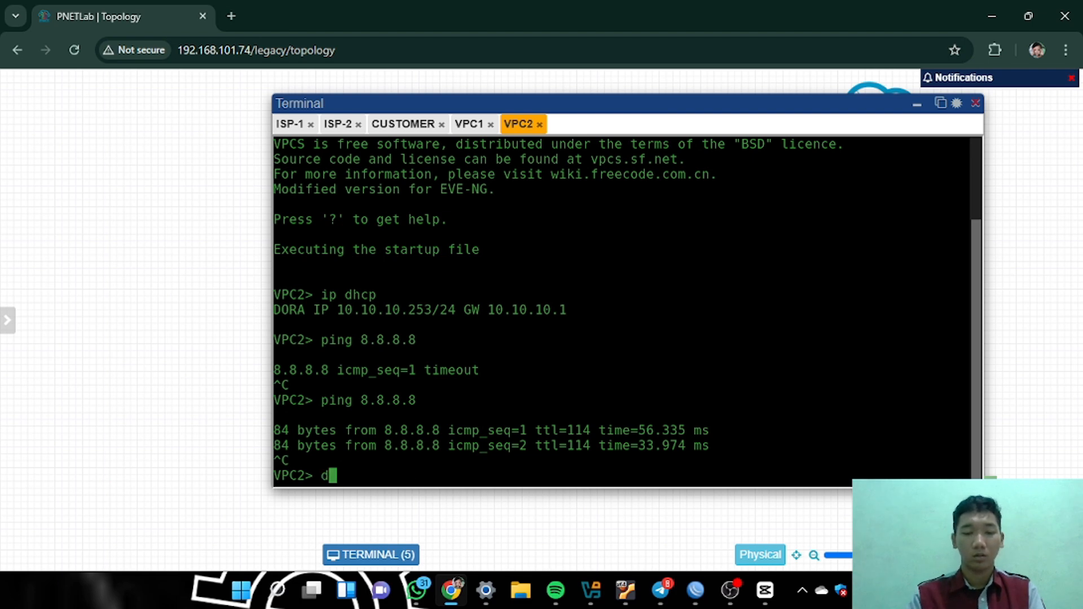
type("ip dhcp")
key("Return")
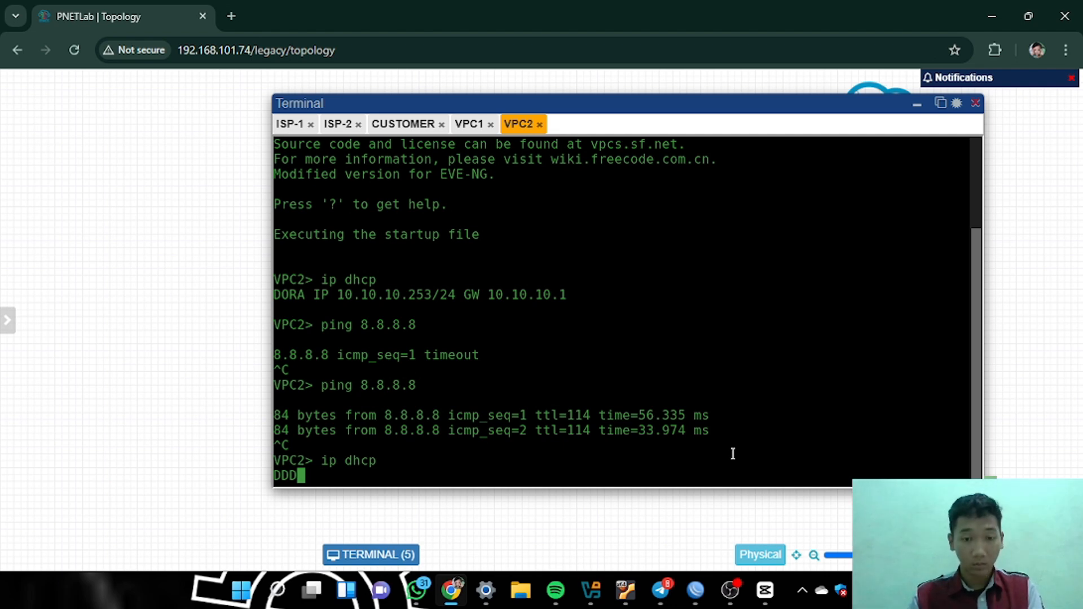
Switch to the CUSTOMER router's WinBox session and remove the DHCP server assigned to ether1
mouse_move(697, 588)
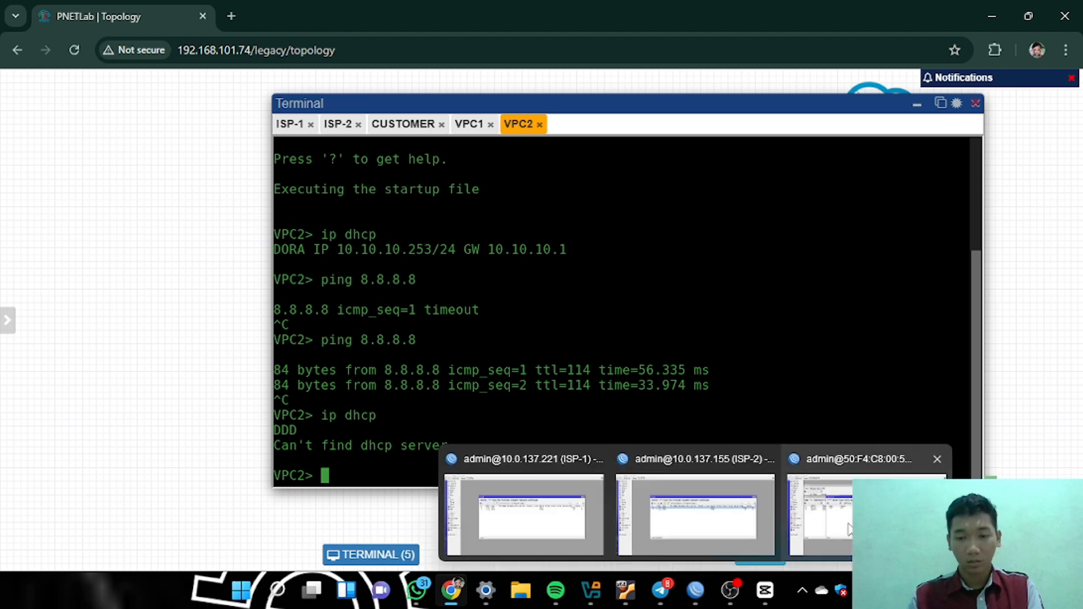
left_click(824, 515)
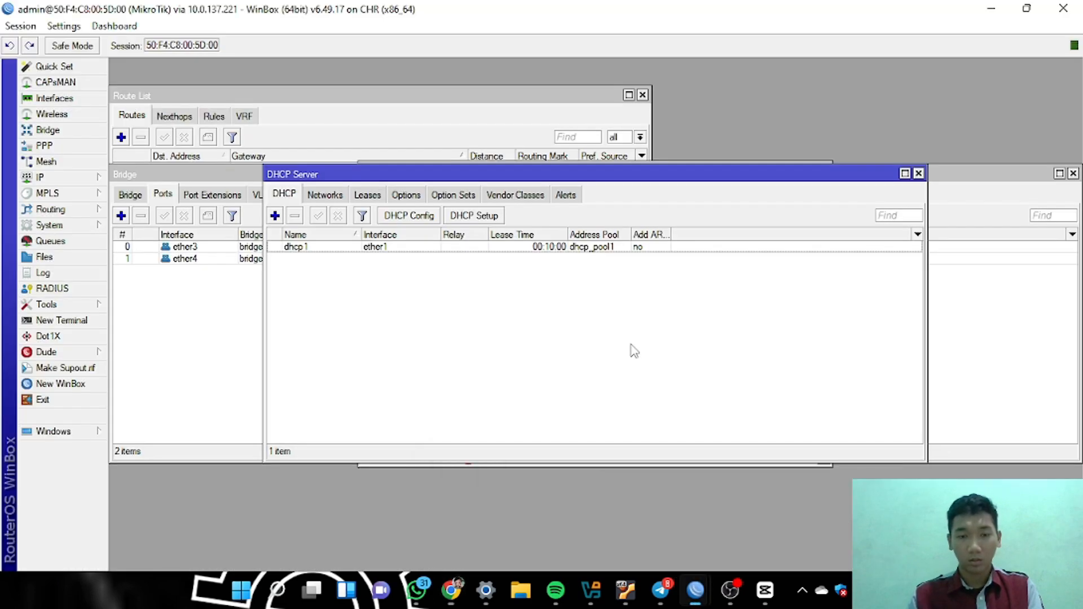
left_click(401, 246)
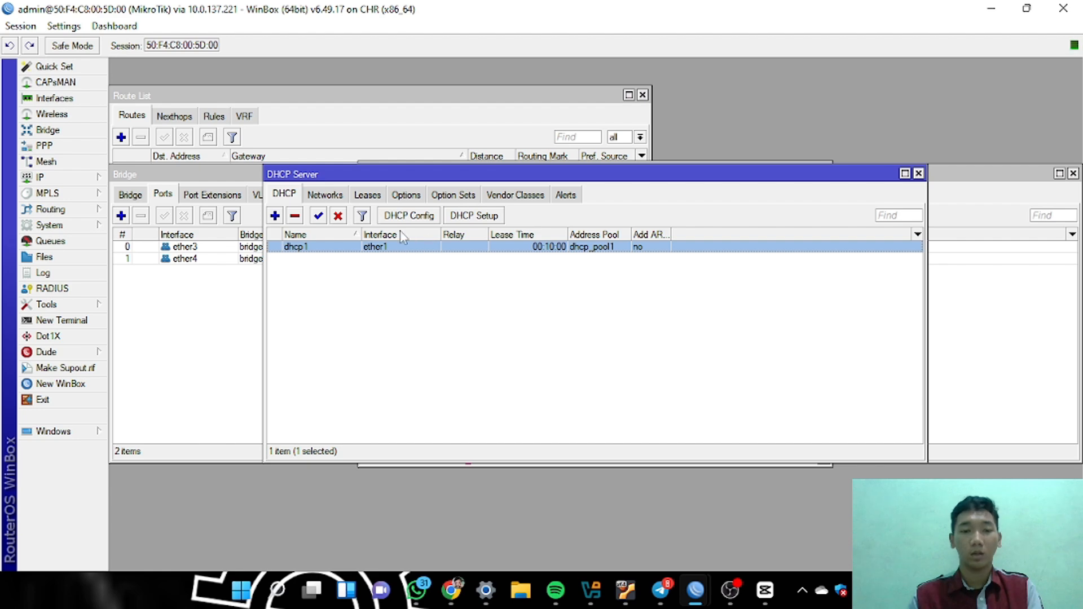
left_click(294, 216)
Run the DHCP setup on interface bridge34, accepting gateway 10.10.10.1 and the other proposed settings
left_click(456, 216)
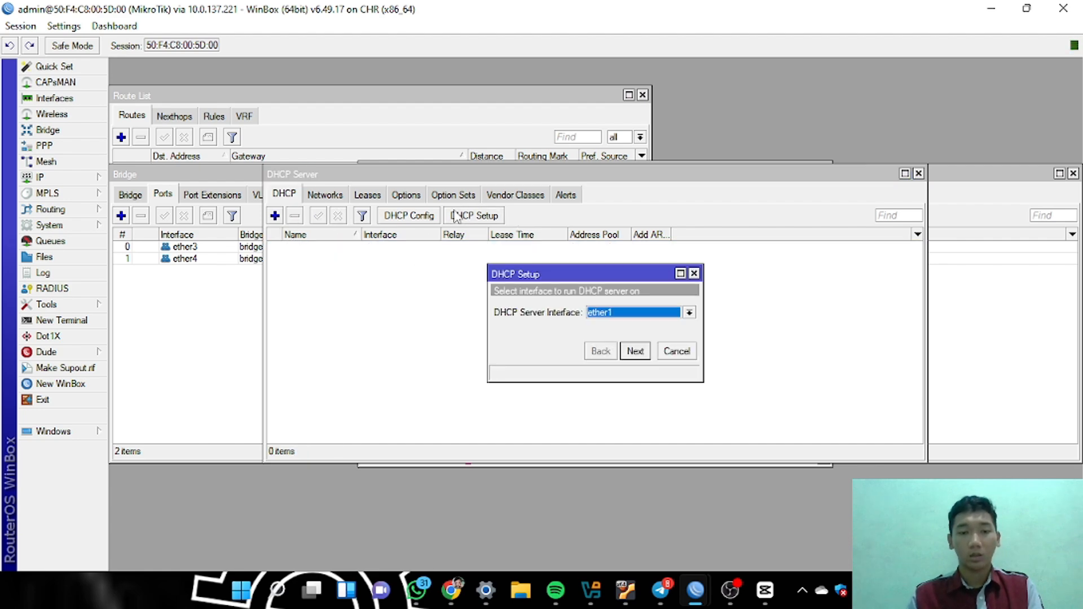
left_click(689, 311)
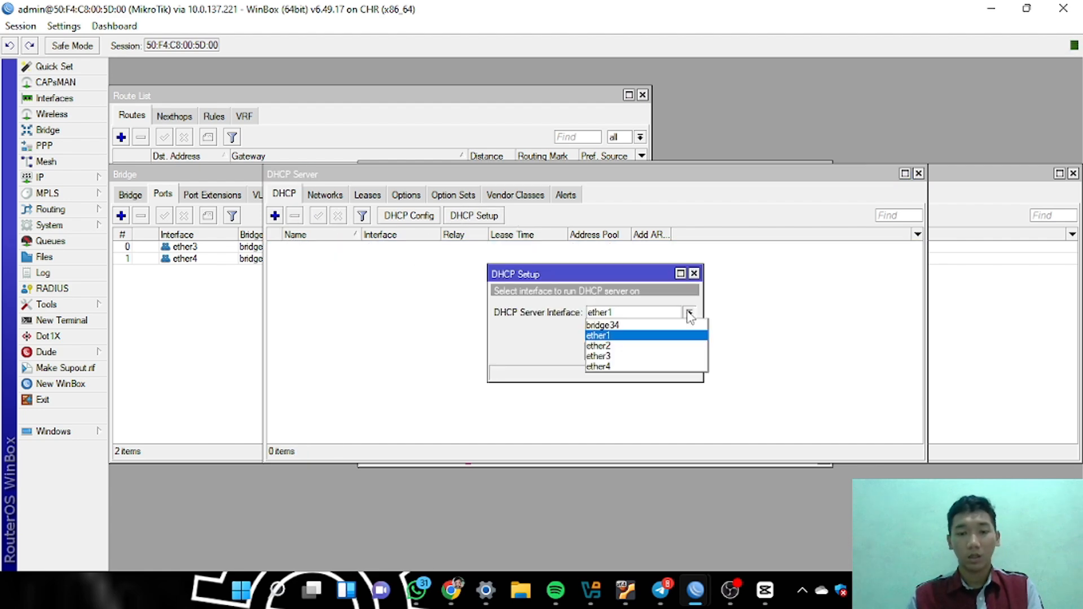
left_click(660, 326)
left_click(634, 351)
left_click(634, 350)
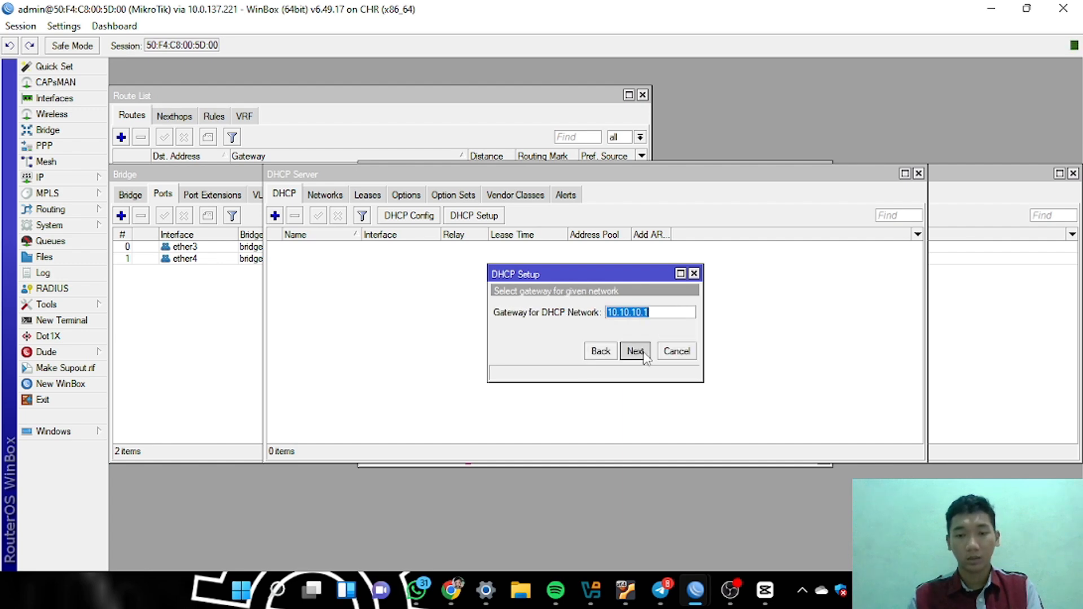
left_click(635, 351)
left_click(634, 351)
left_click(635, 351)
left_click(634, 351)
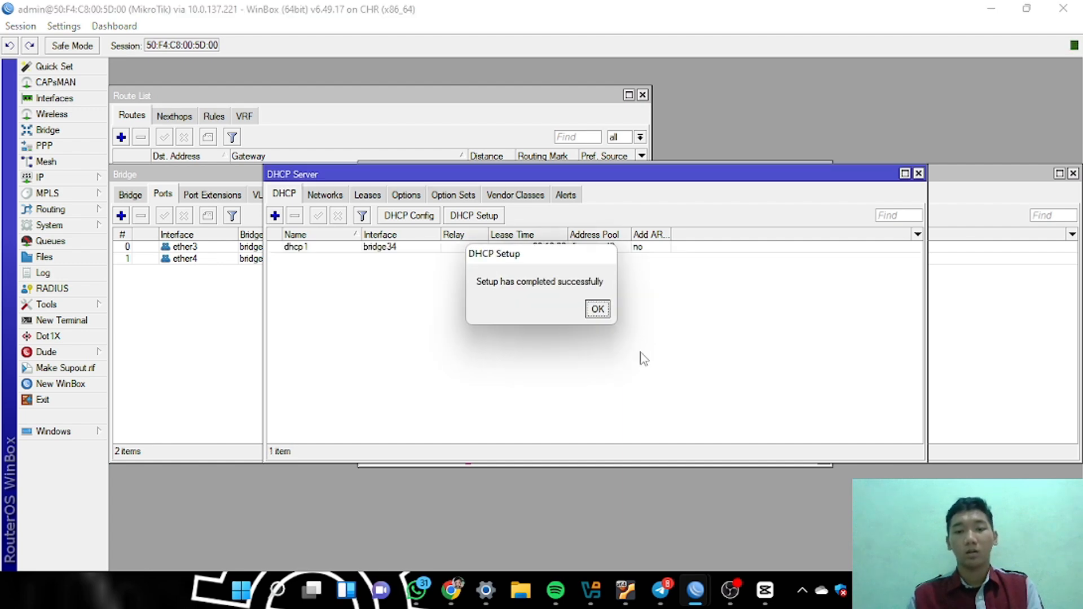
left_click(597, 309)
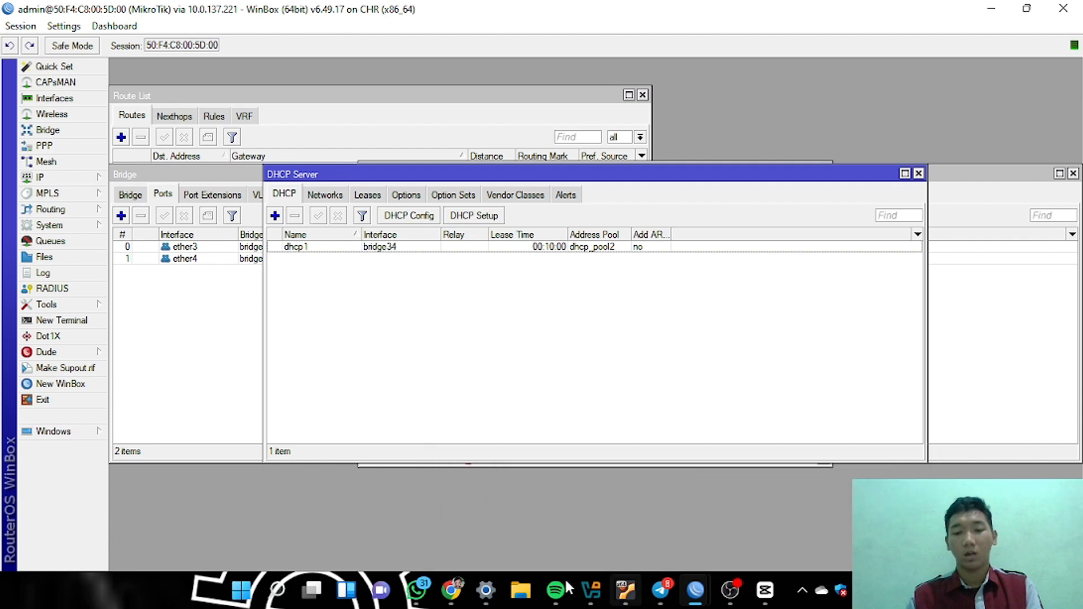
Switch back to PNETLab and request an address on VPC2 by running ip dhcp again
left_click(451, 590)
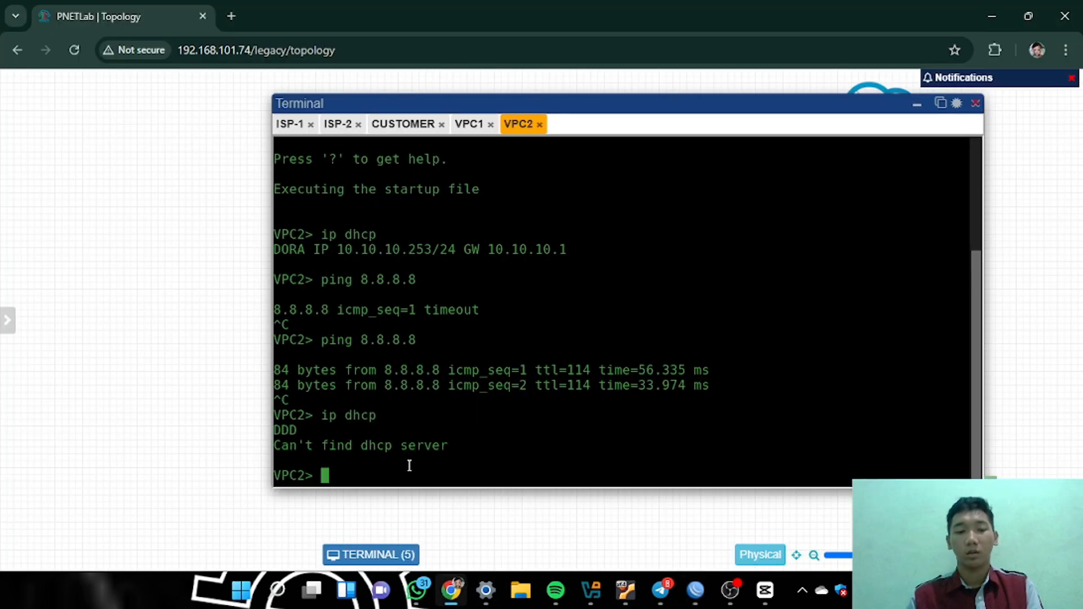
key("Up")
key("Return")
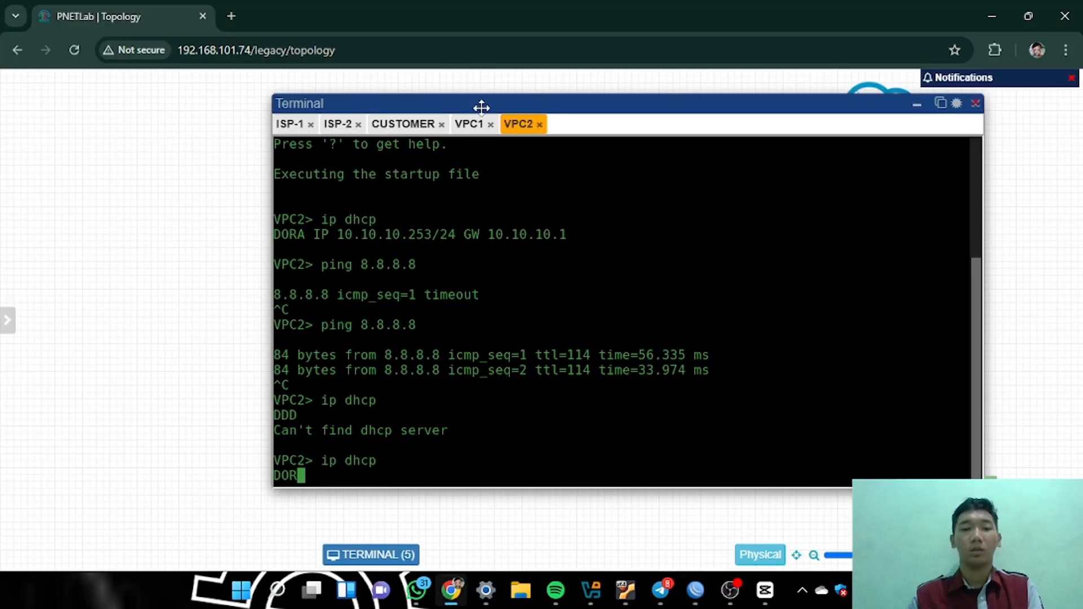
Request an address on VPC1 with ip dhcp and check the assigned addresses in both VPC terminals
left_click(469, 124)
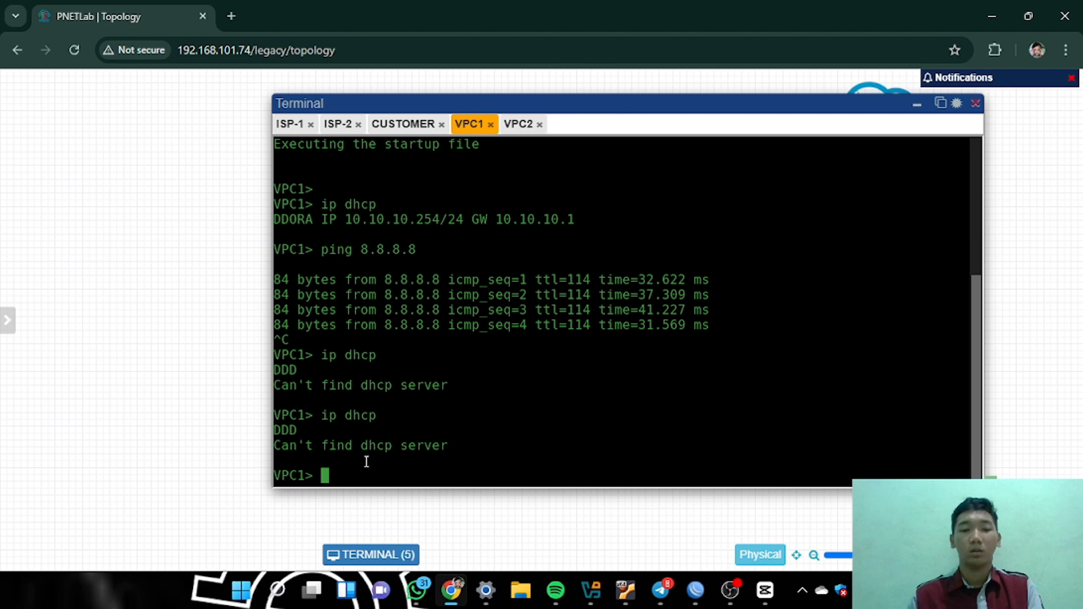
key("Up")
key("Return")
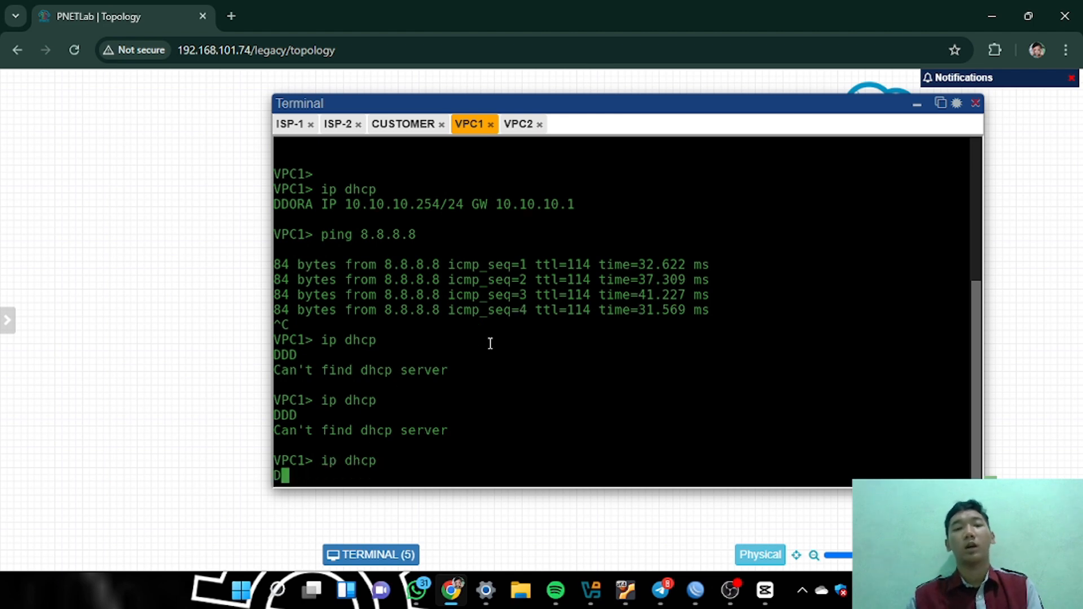
left_click(520, 125)
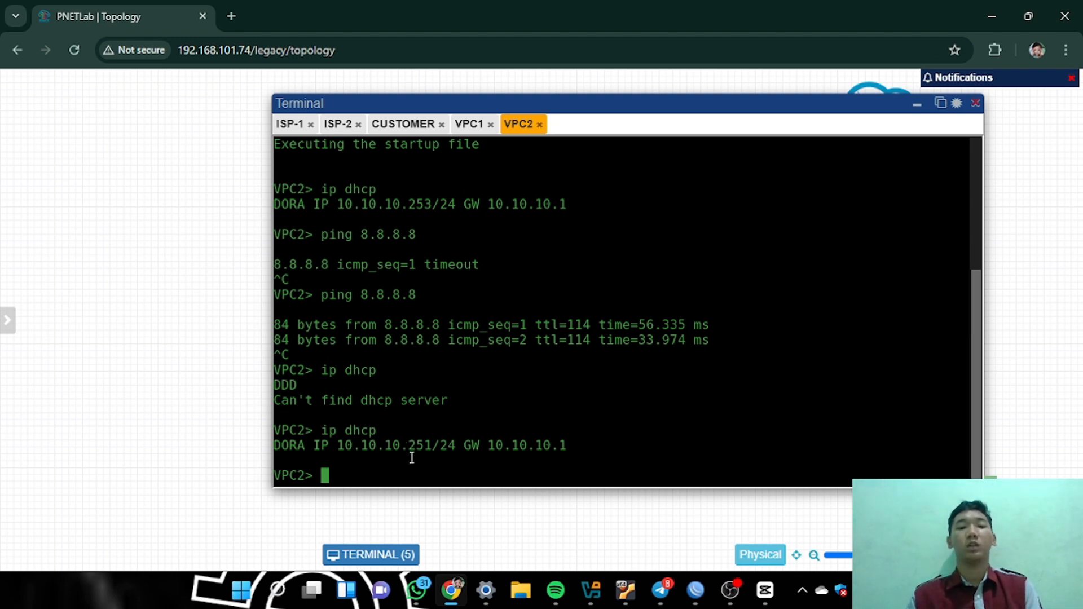
left_click(468, 124)
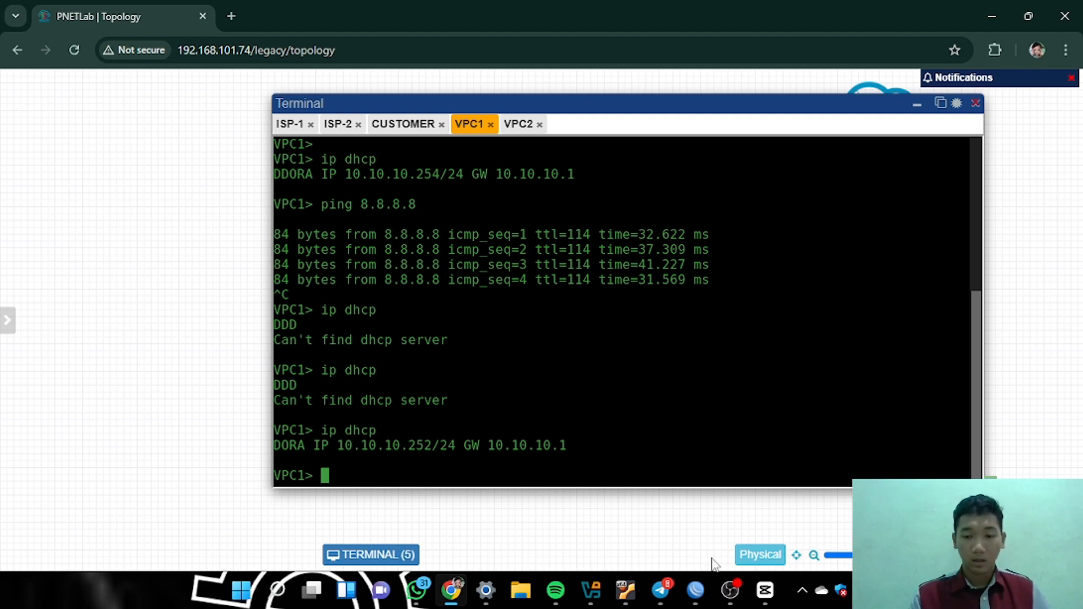
In the CUSTOMER router's WinBox session, start a new firewall NAT rule with chain srcnat and out interface ether1
mouse_move(696, 590)
left_click(860, 478)
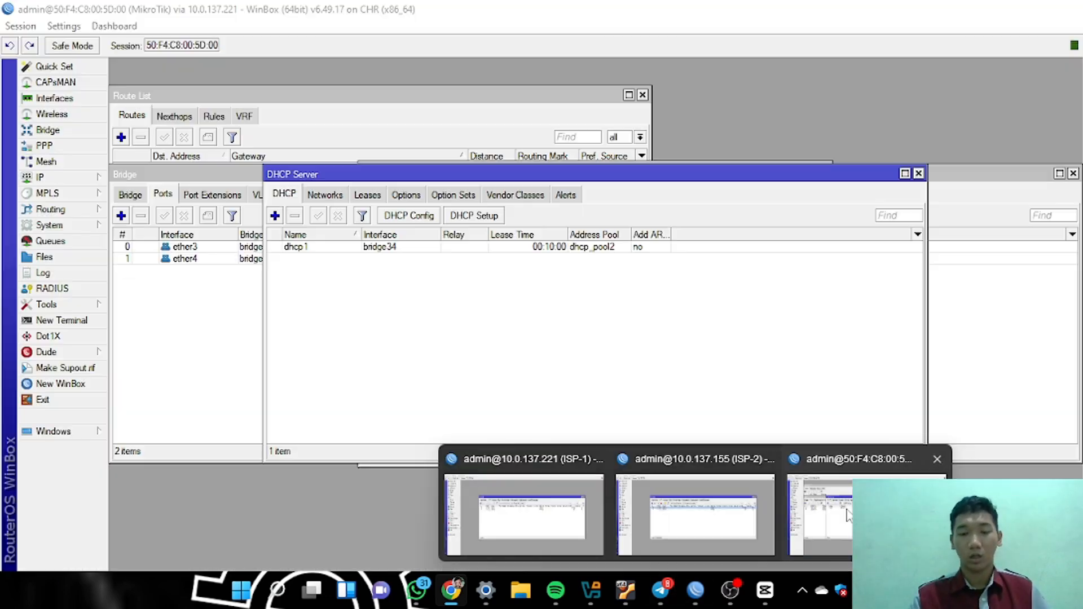
left_click(63, 178)
left_click(161, 293)
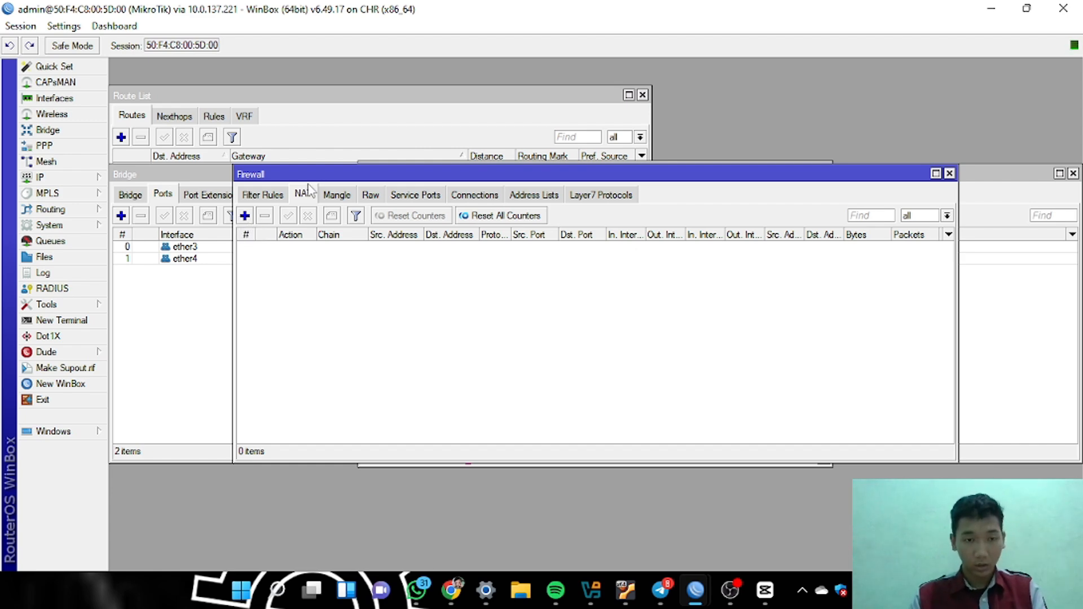
left_click(245, 215)
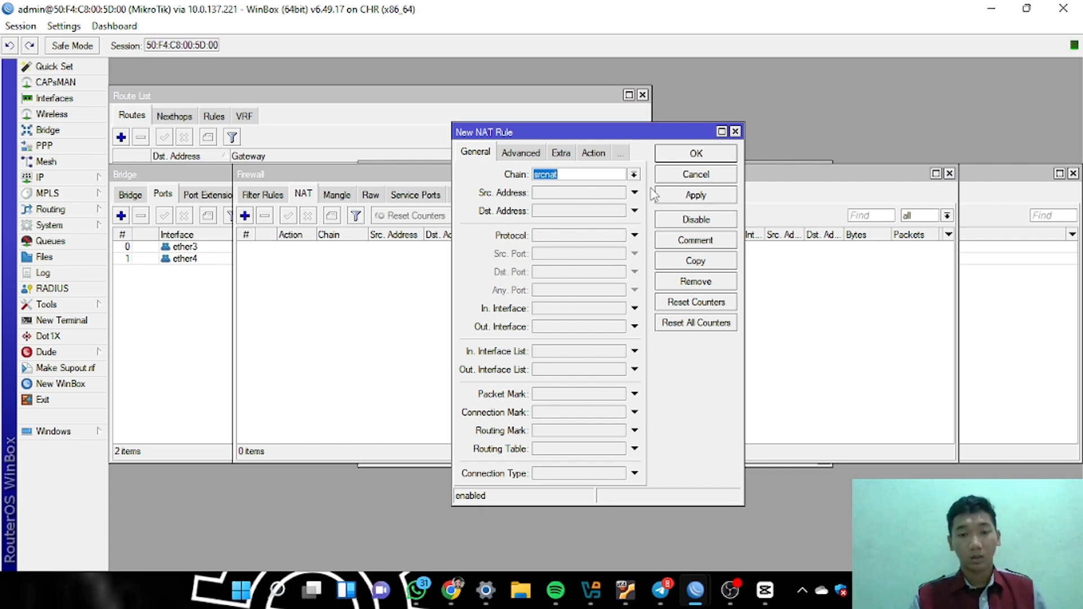
left_click(635, 327)
left_click(619, 327)
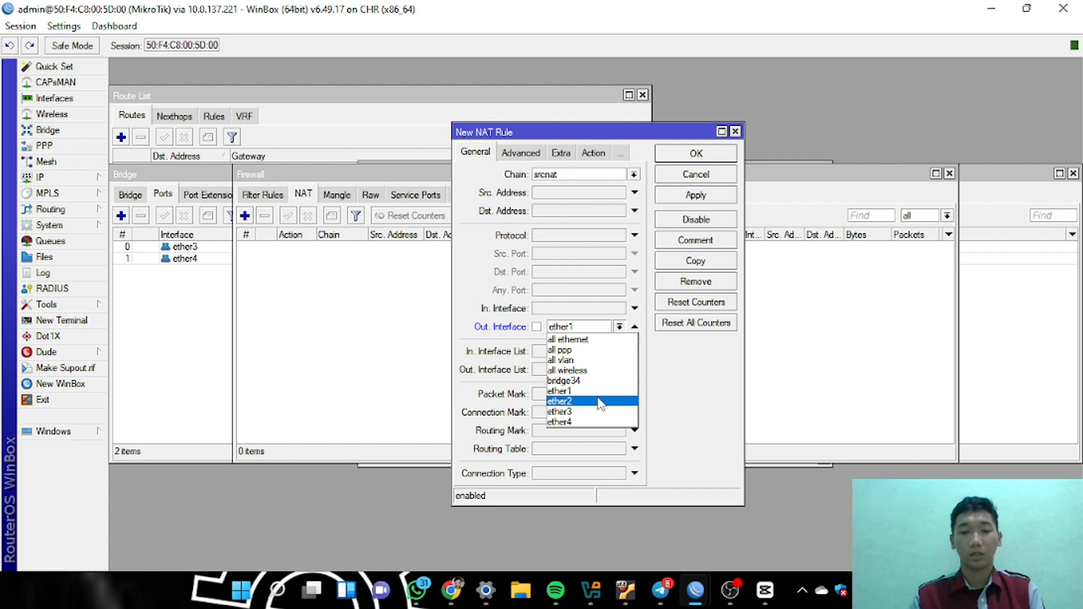
left_click(564, 390)
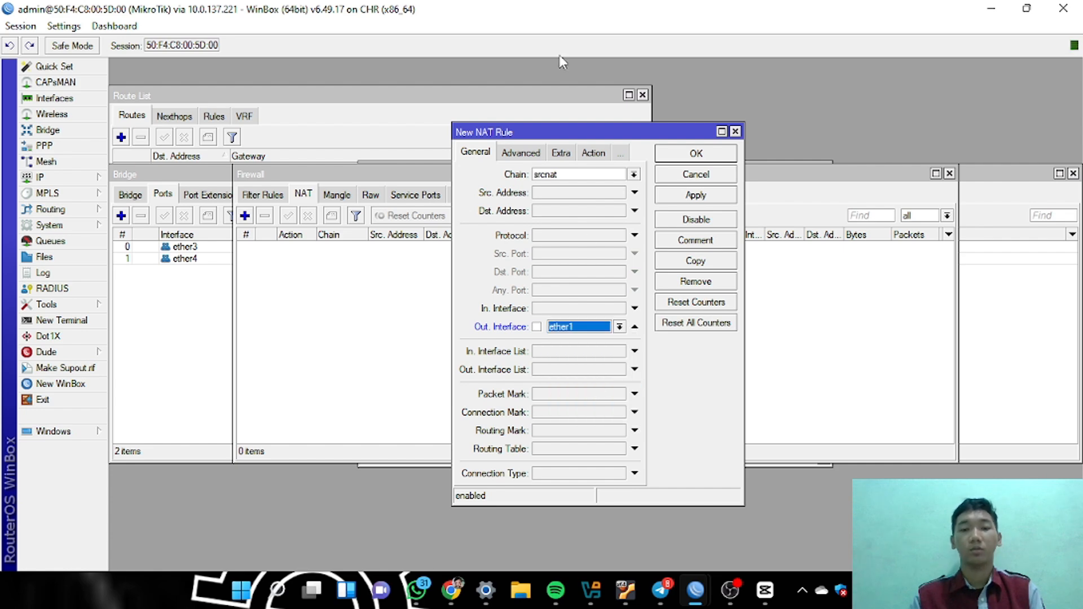
Set the NAT rule's action to masquerade and apply the rule
left_click(596, 154)
left_click(626, 174)
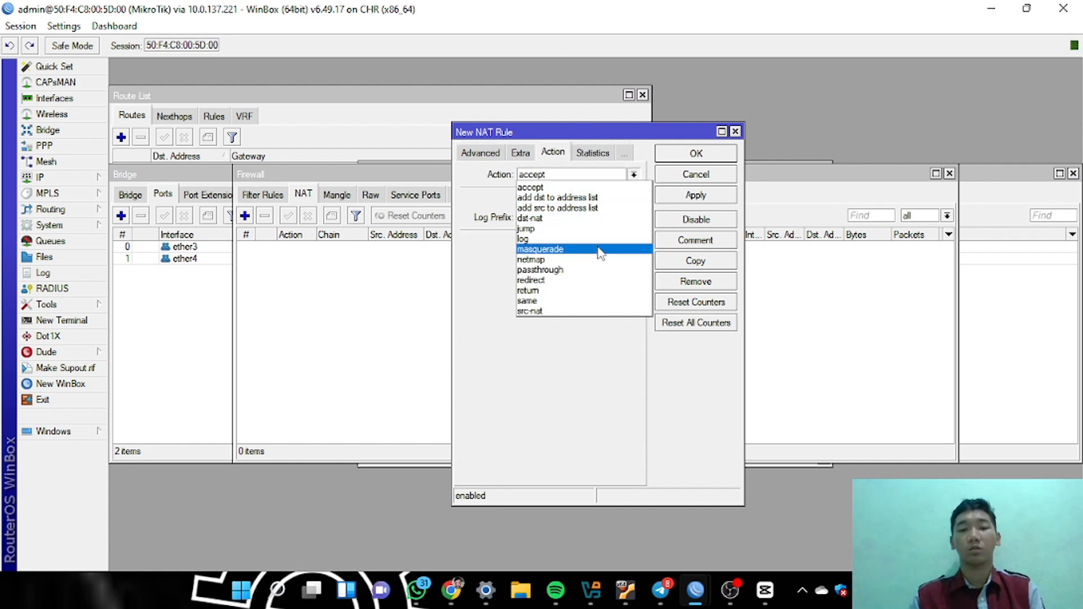
left_click(599, 249)
left_click(705, 196)
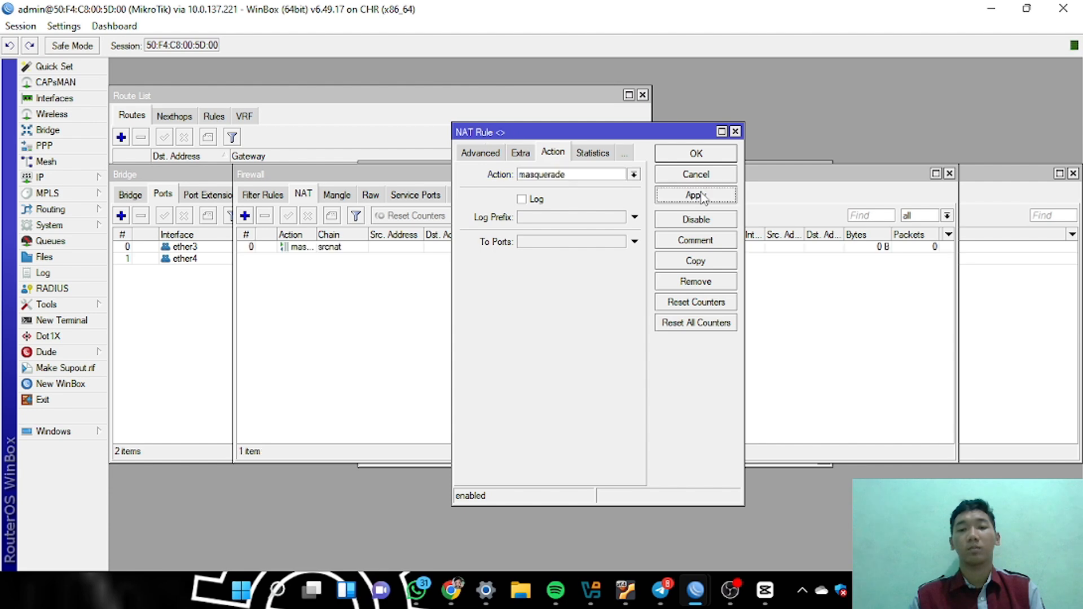
Close the finished ether1 NAT rule and start another NAT rule with the action masquerade
left_click(696, 154)
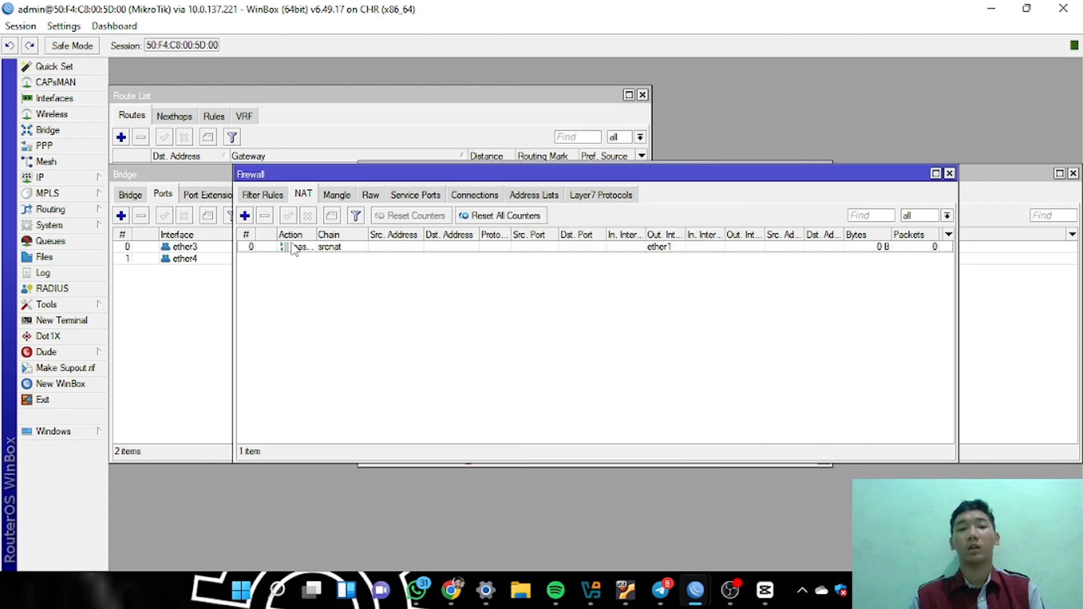
left_click(245, 215)
left_click(633, 175)
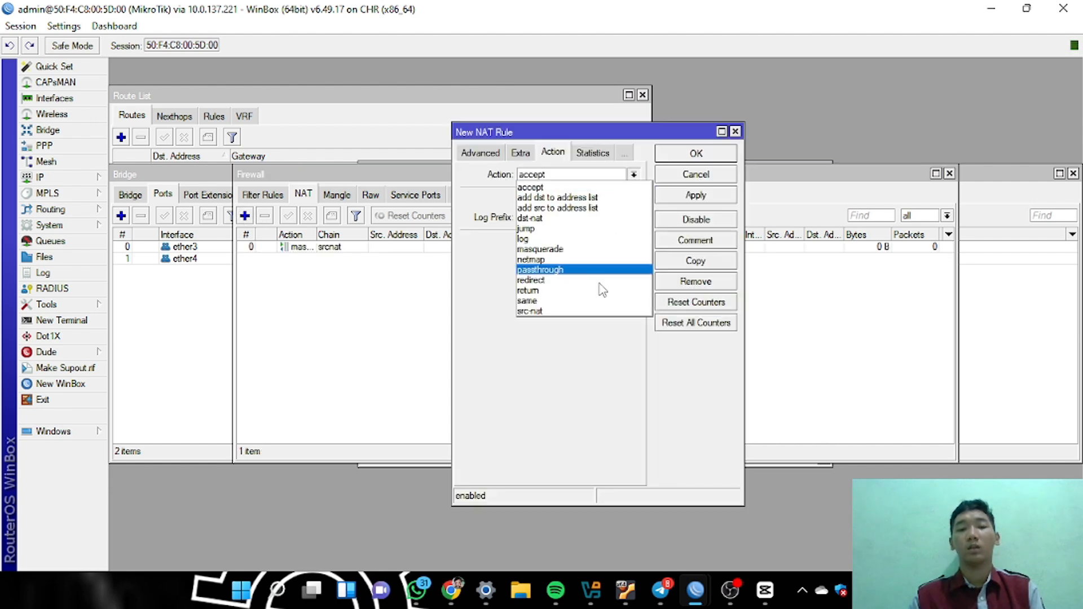
left_click(571, 254)
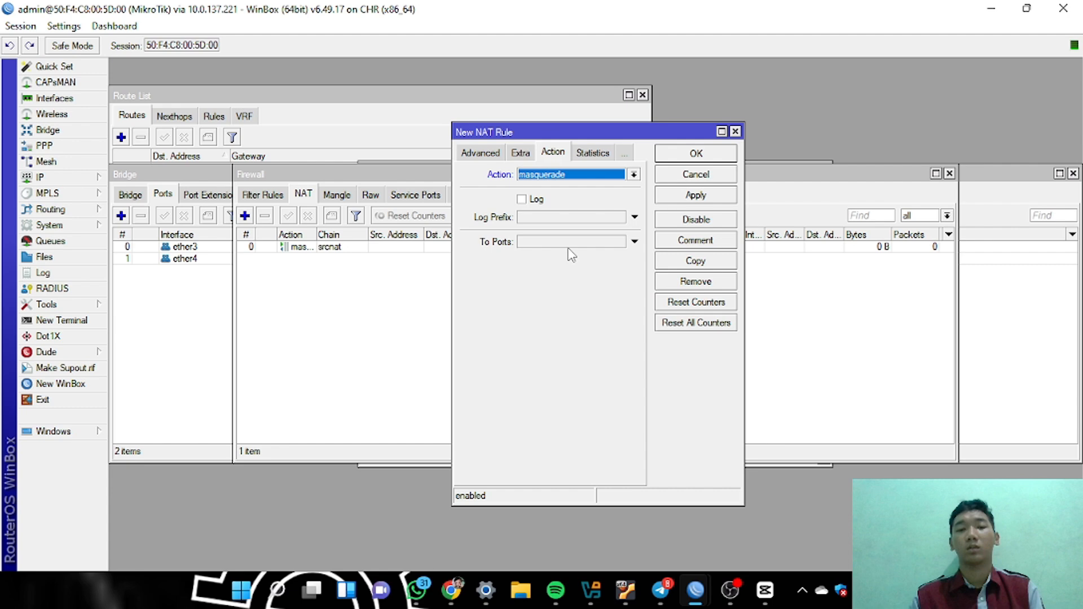
Set the new srcnat rule's out interface to ether2 and save the rule
left_click(476, 153)
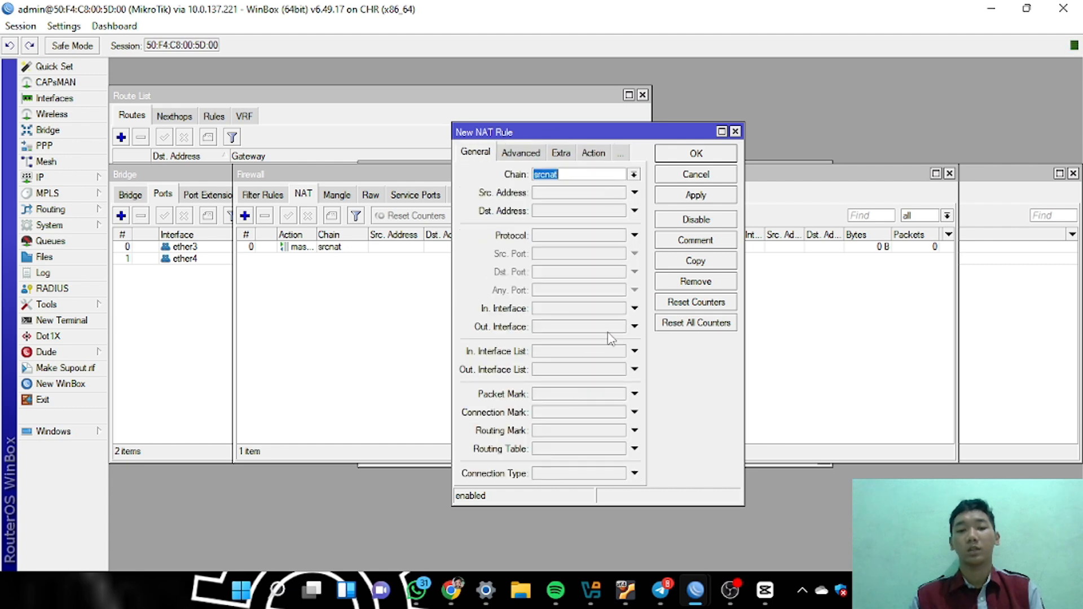
left_click(634, 327)
left_click(619, 326)
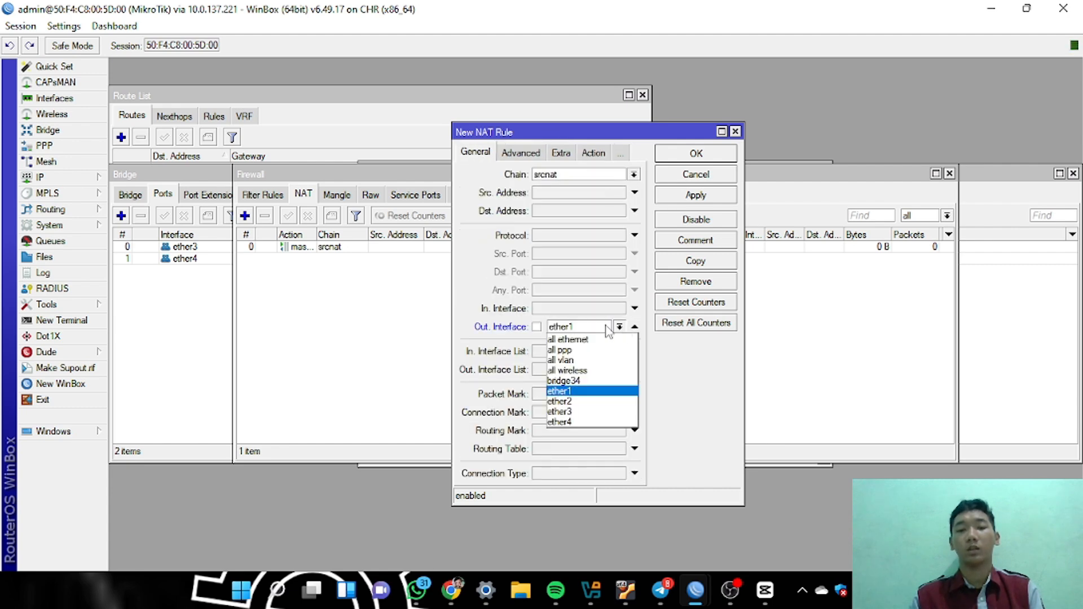
left_click(584, 401)
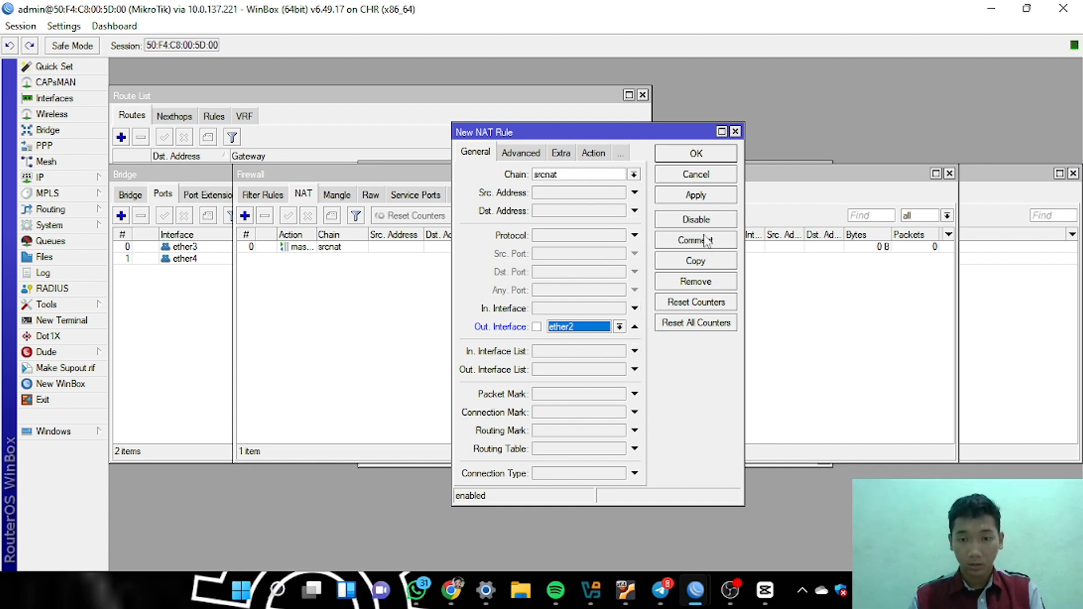
left_click(693, 195)
left_click(707, 152)
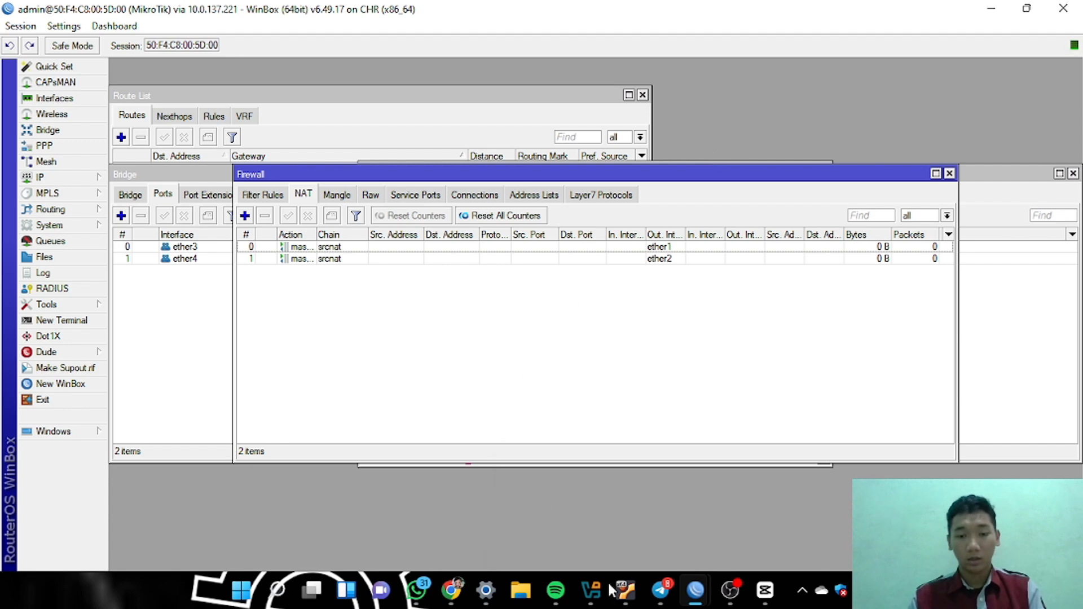
Switch to PNETLab, test internet access from VPC1 by pinging 8.8.8.8, and stop the ping after a few replies
left_click(457, 589)
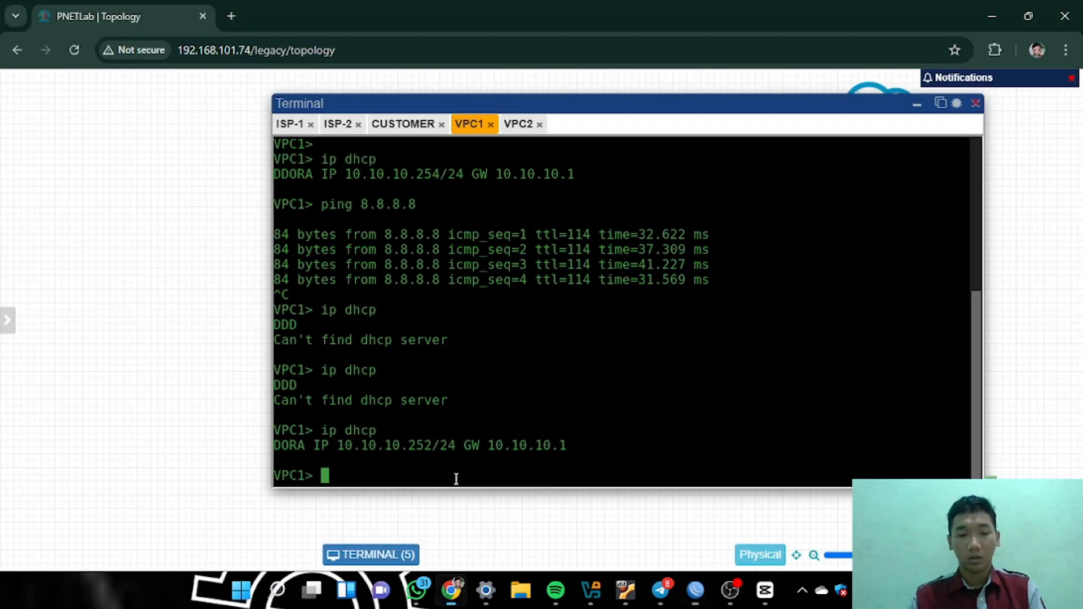
type("ping ")
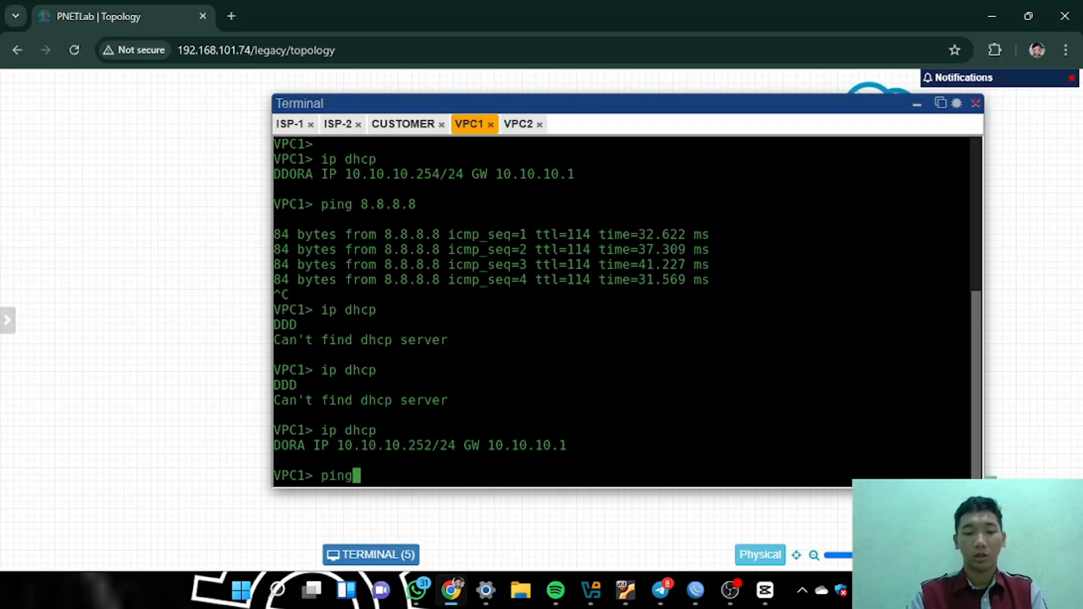
type("8.8.8")
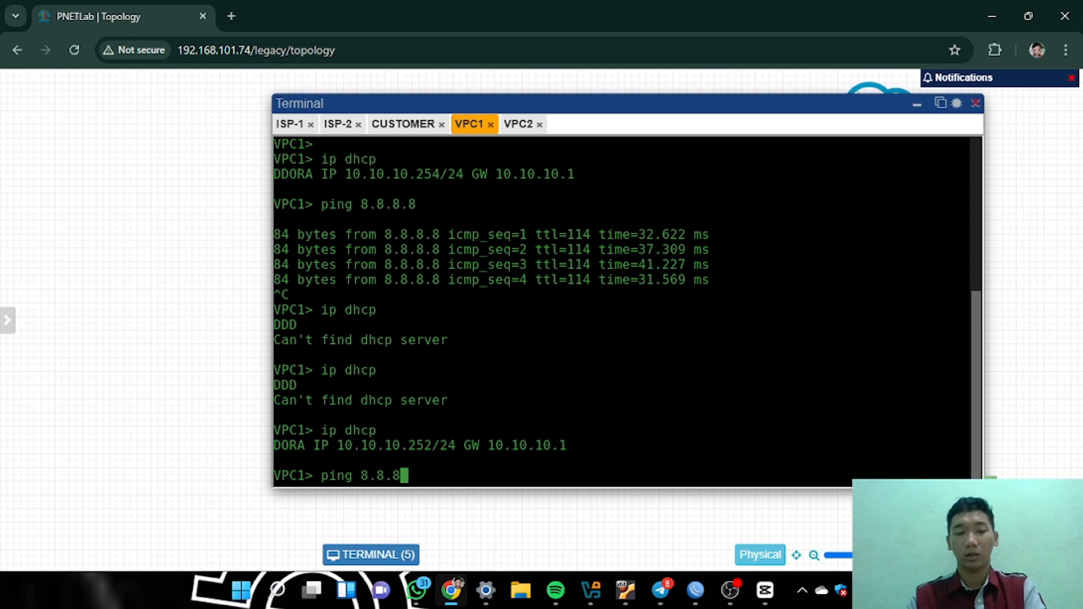
type(".8")
key("Return")
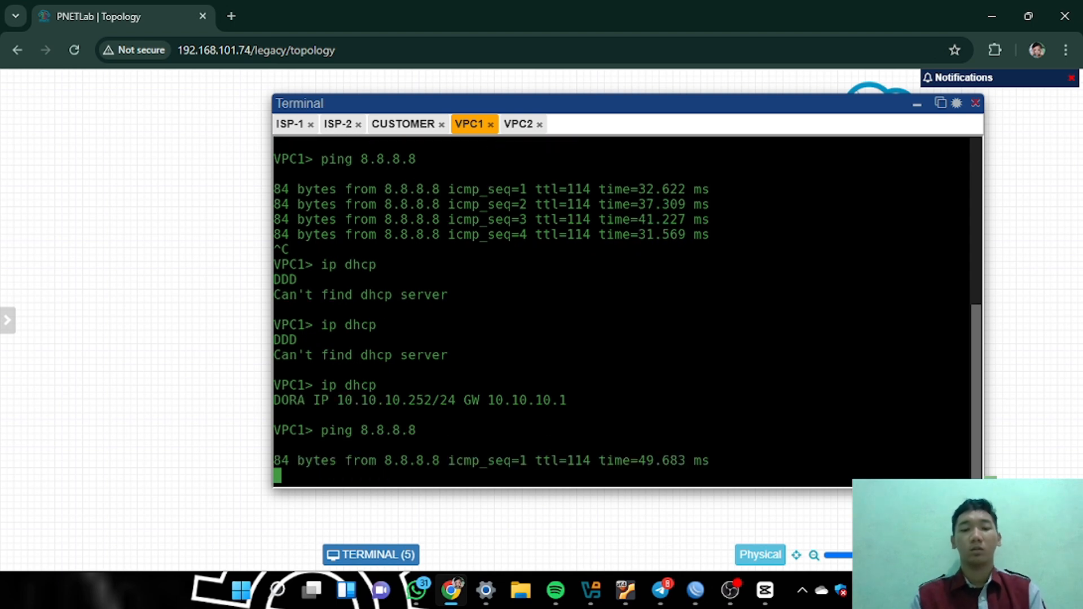
key("ctrl+c")
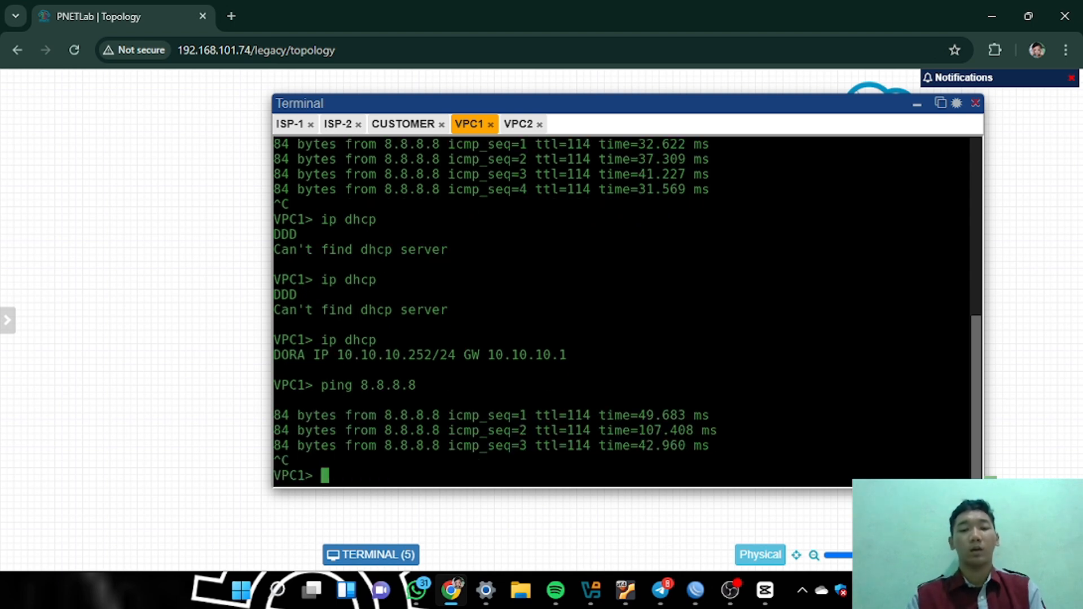
Test internet access from the VPC2 terminal by pinging 8.8.8.8
left_click(516, 124)
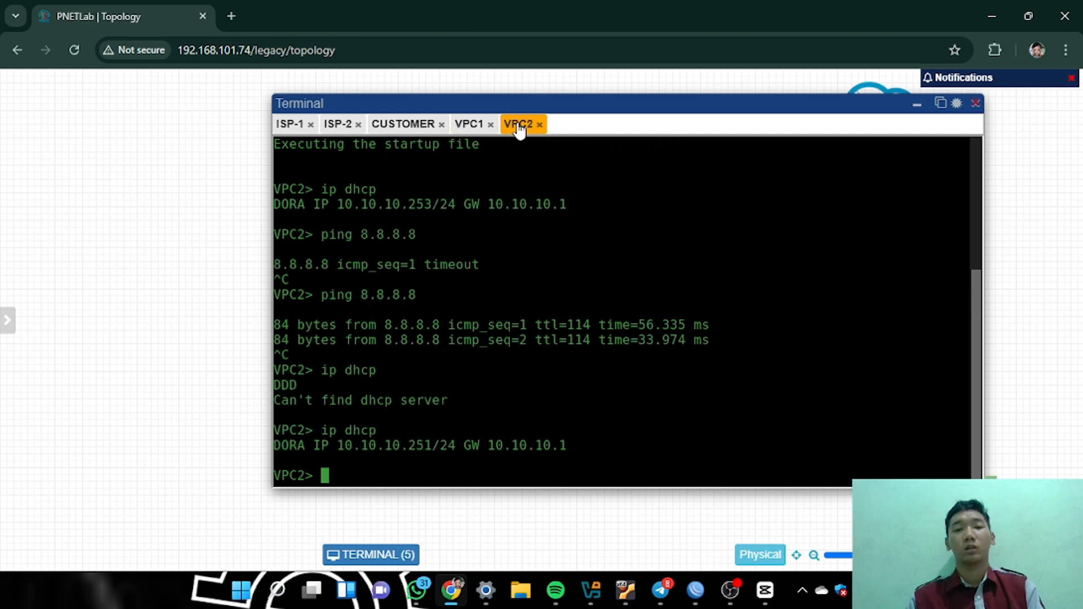
type("png")
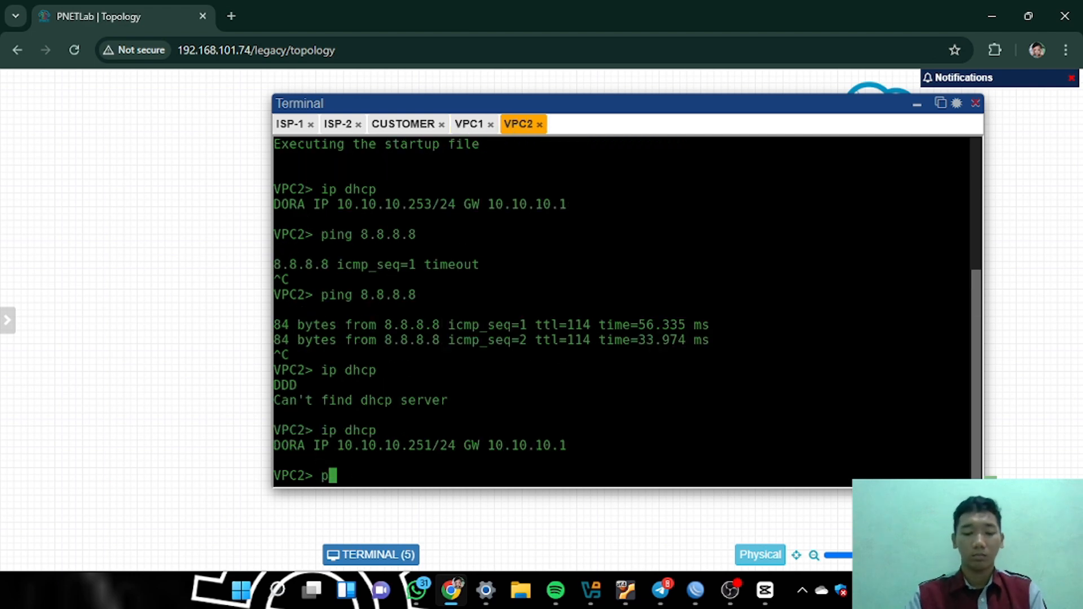
key("BackSpace")
key("BackSpace")
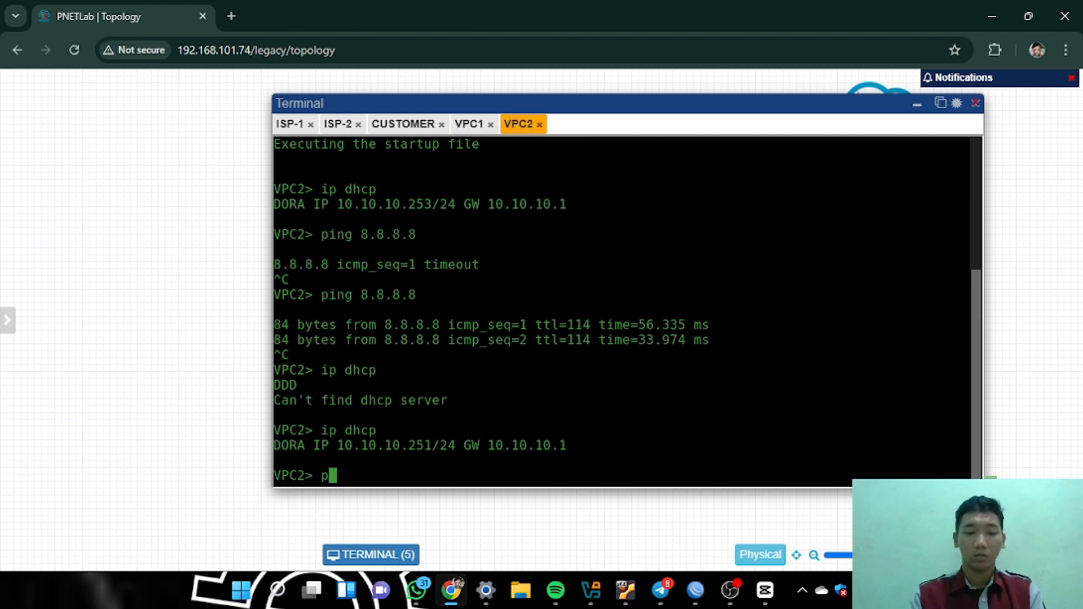
type("ing ")
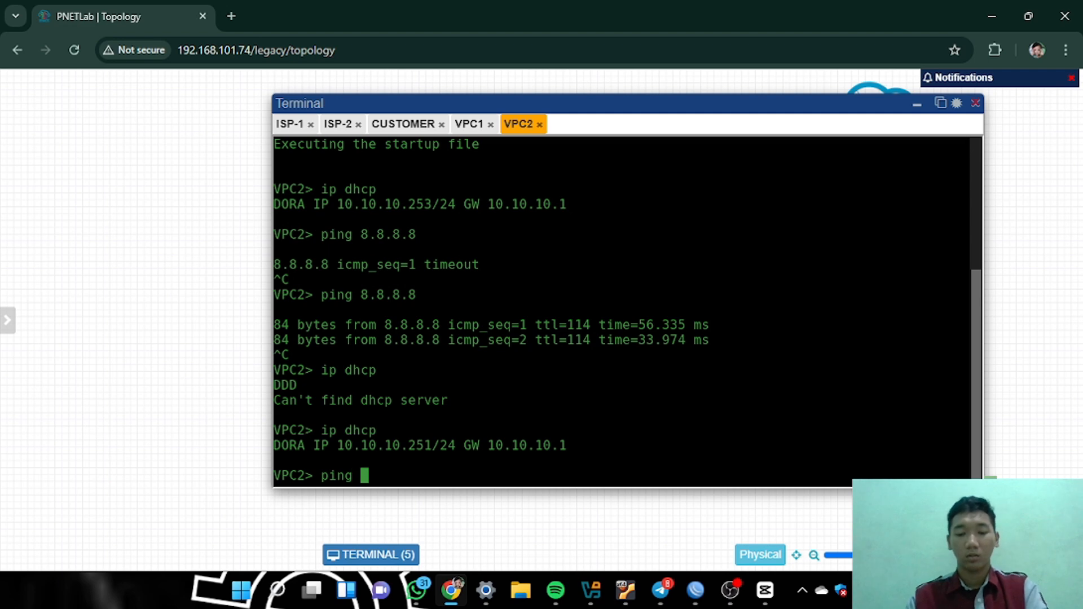
type("8.8.8.8")
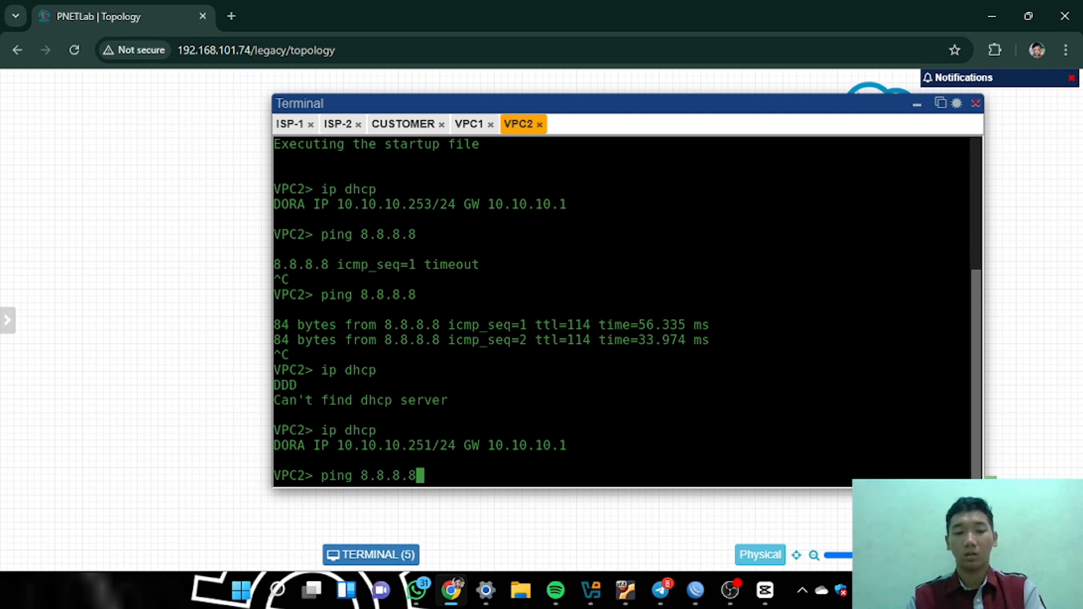
key("Return")
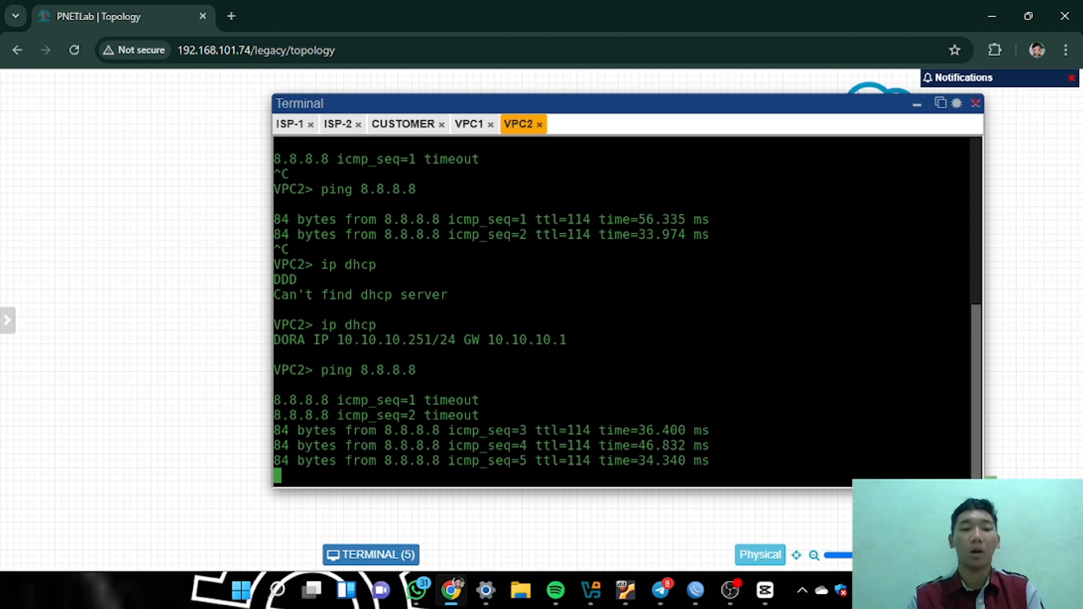
key("Return")
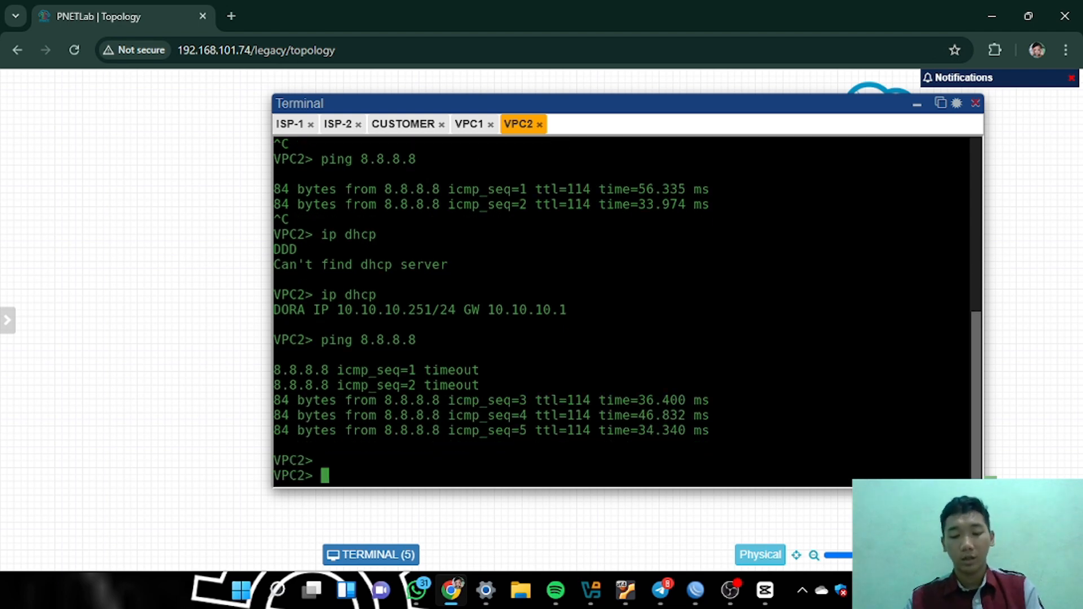
Repeat the ping to 8.8.8.8 on VPC2 and stop it after a few replies
key("Up")
key("Return")
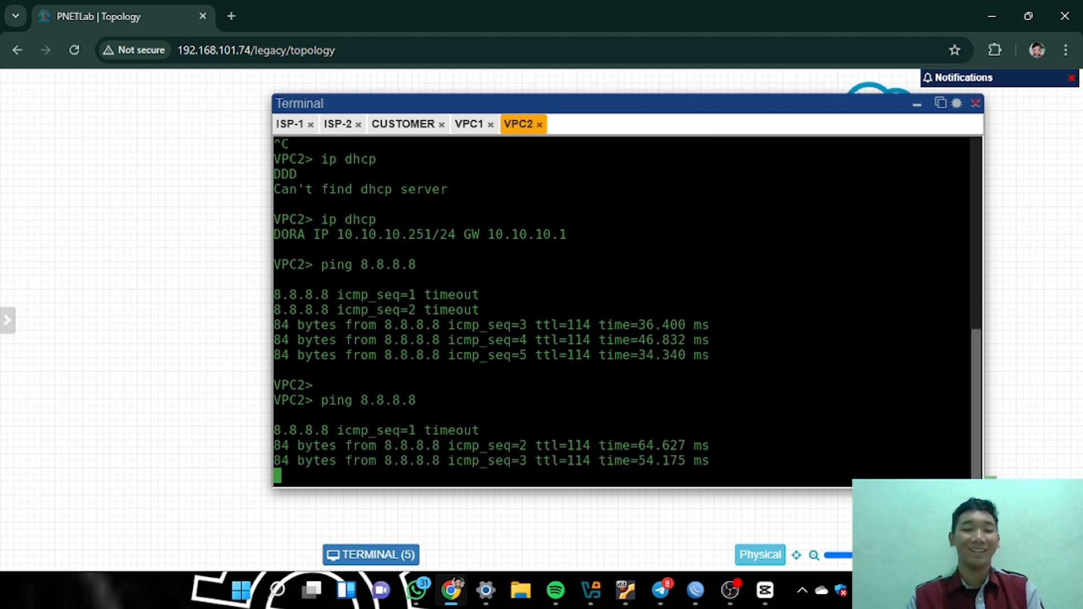
key("ctrl+c")
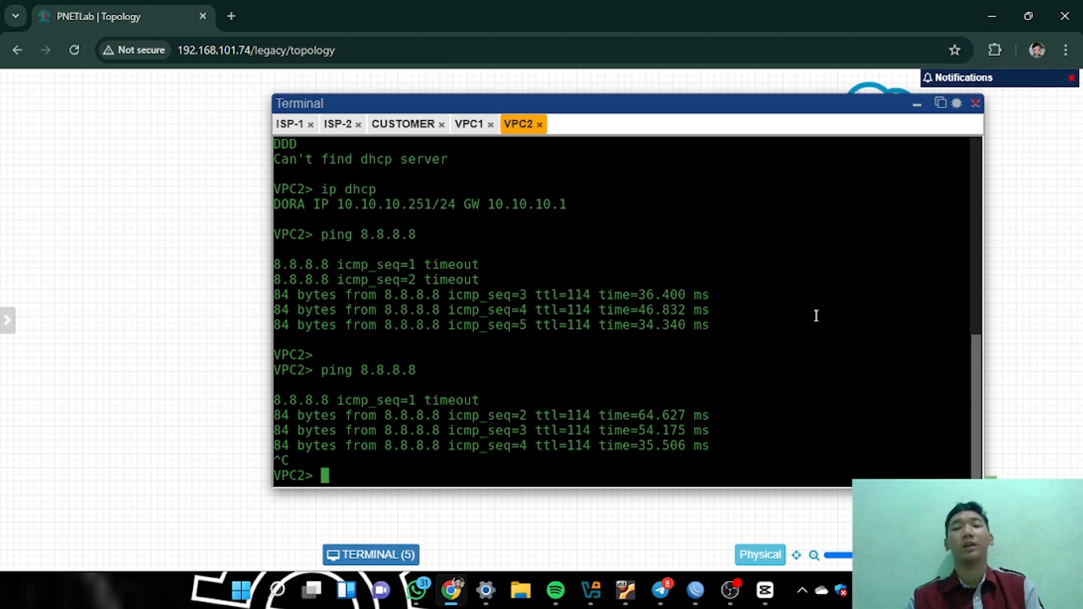
Close the terminal window over the lab topology and switch to the CUSTOMER router's WinBox session
left_click(975, 105)
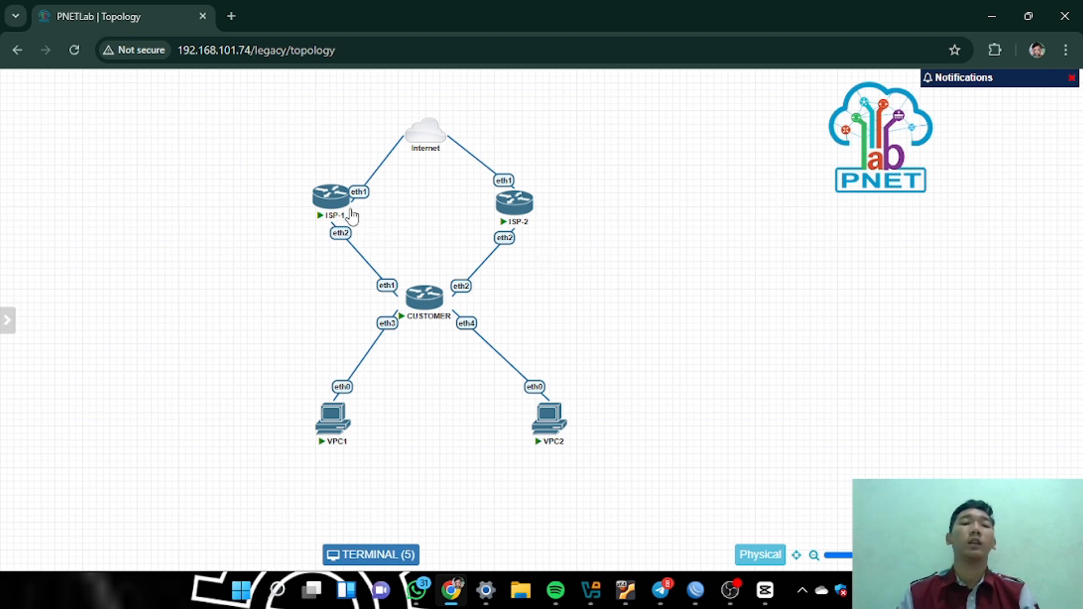
mouse_move(324, 217)
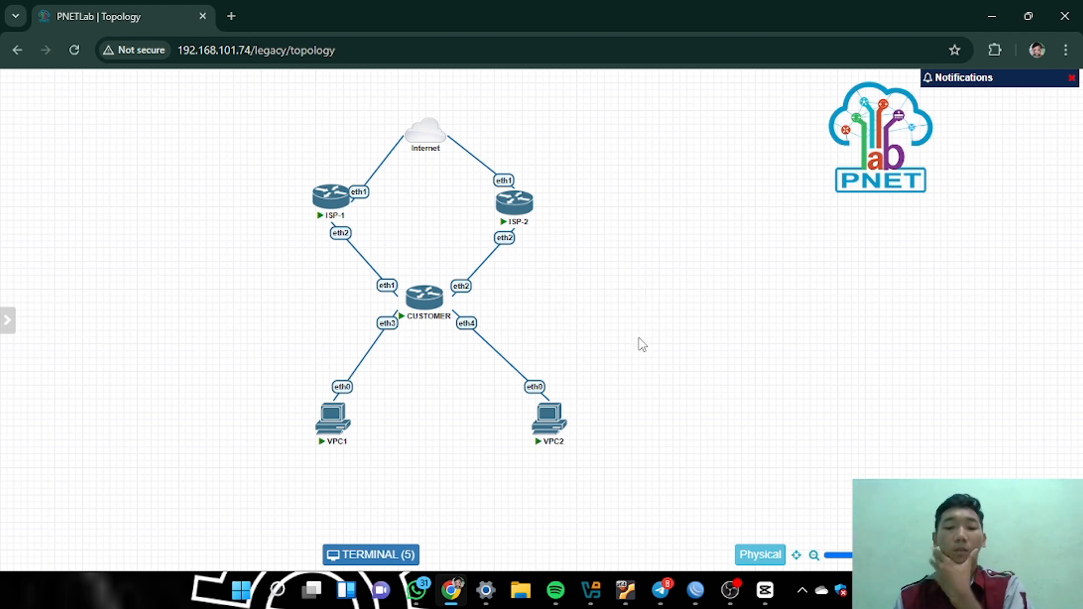
mouse_move(702, 583)
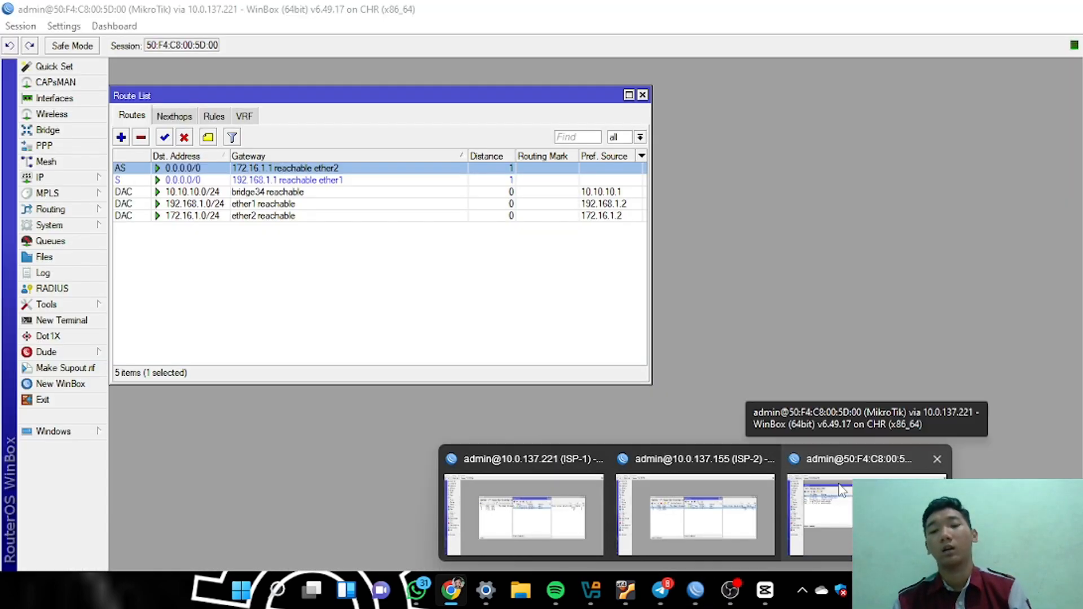
left_click(838, 490)
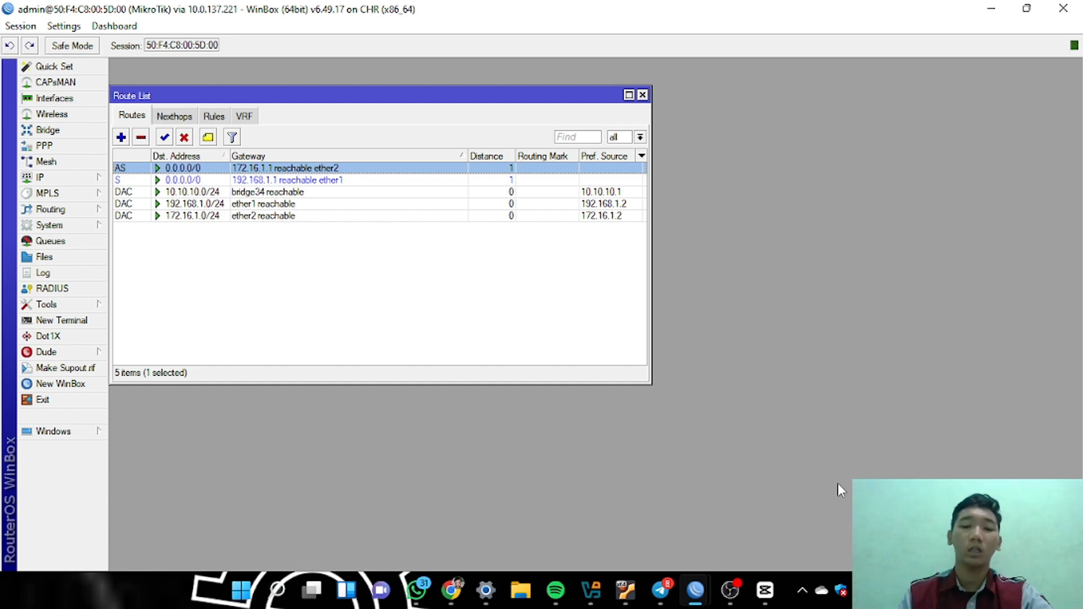
Reopen the IP route list and save the default route via 172.16.1.1 with Check Gateway set to ping
key("Escape")
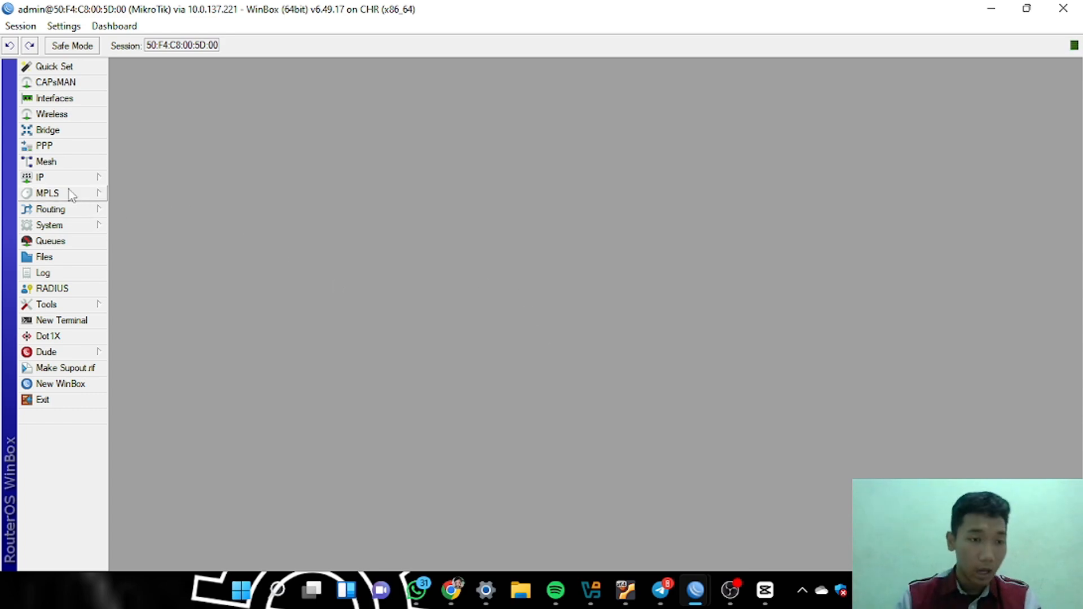
left_click(79, 179)
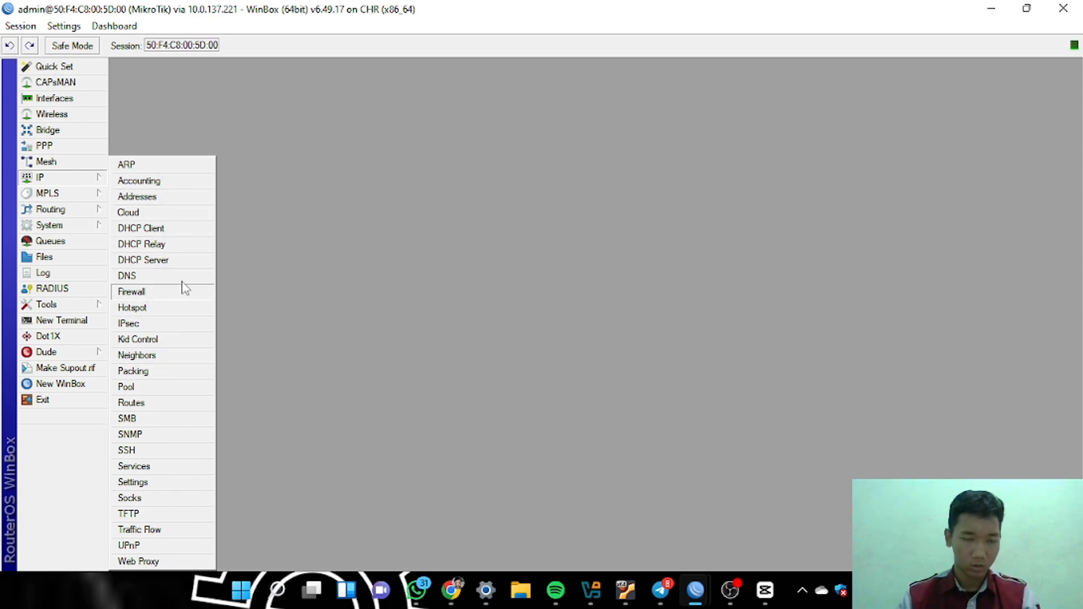
left_click(166, 403)
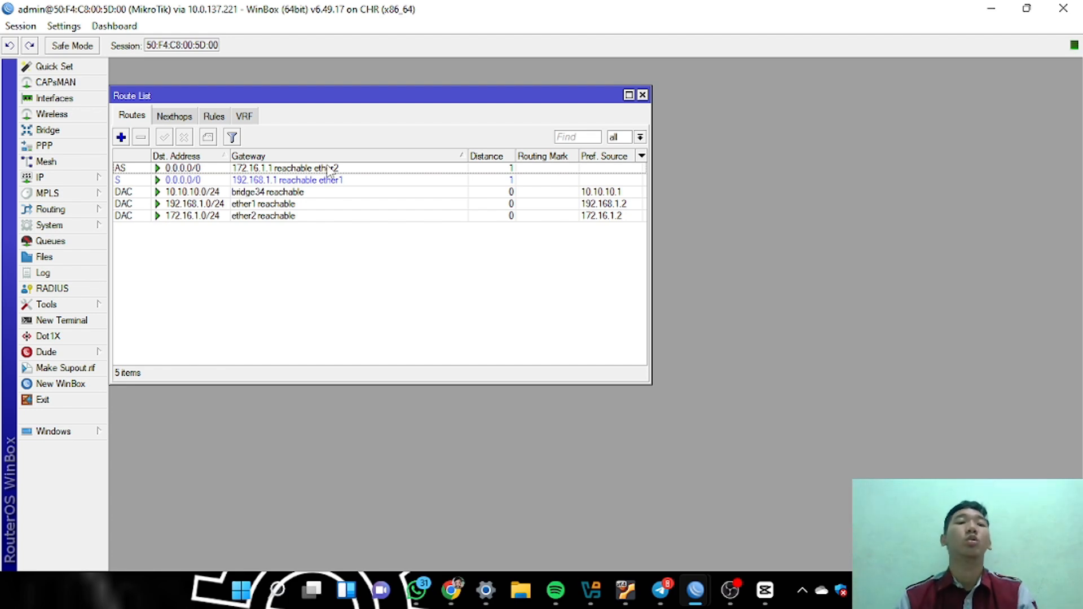
double_click(407, 169)
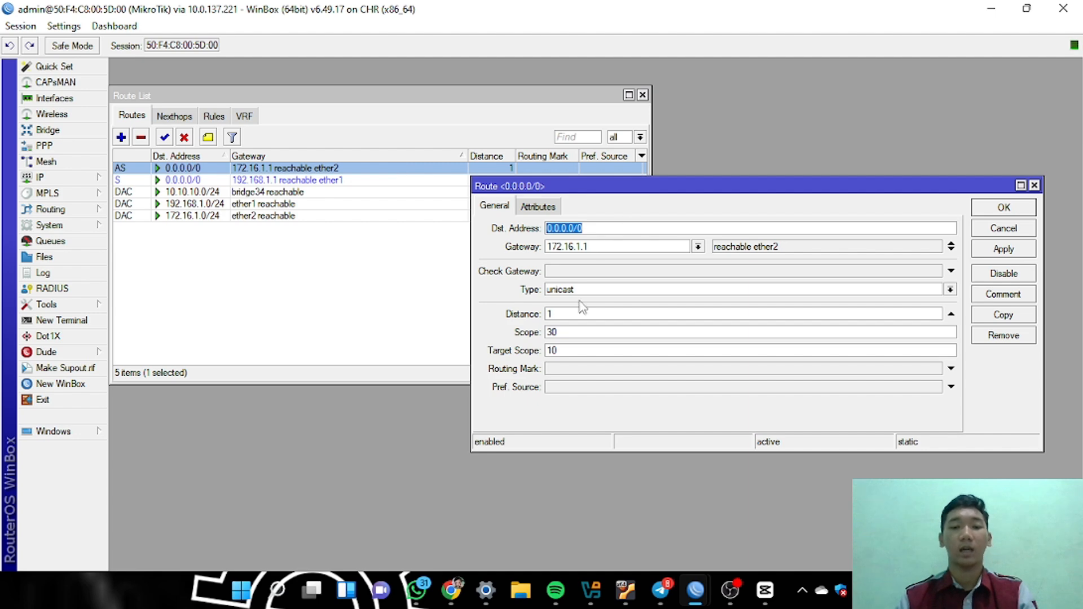
left_click(951, 271)
left_click(863, 288)
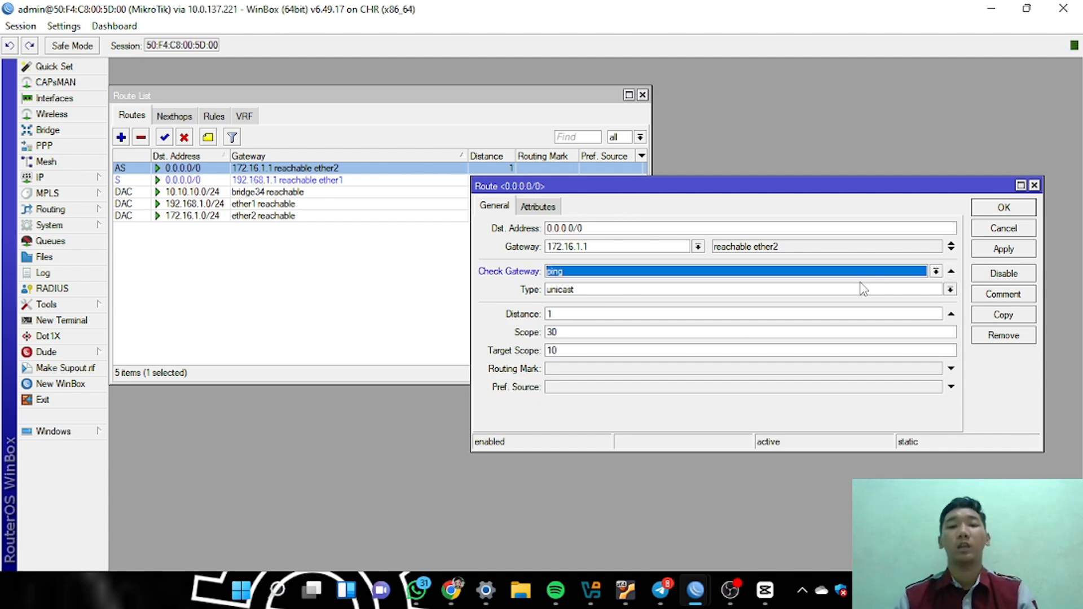
left_click(936, 271)
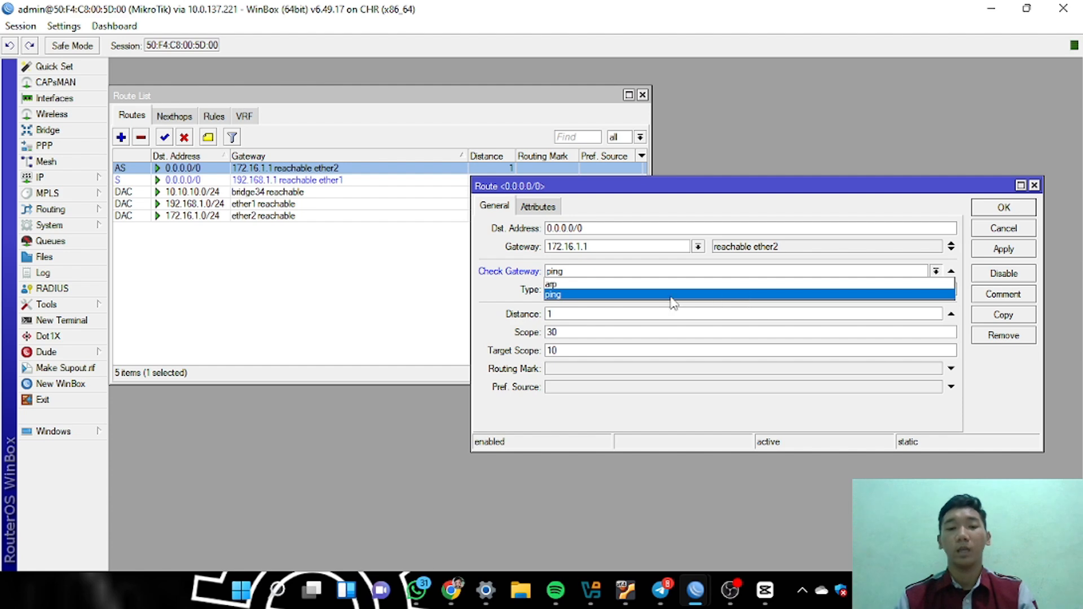
left_click(614, 295)
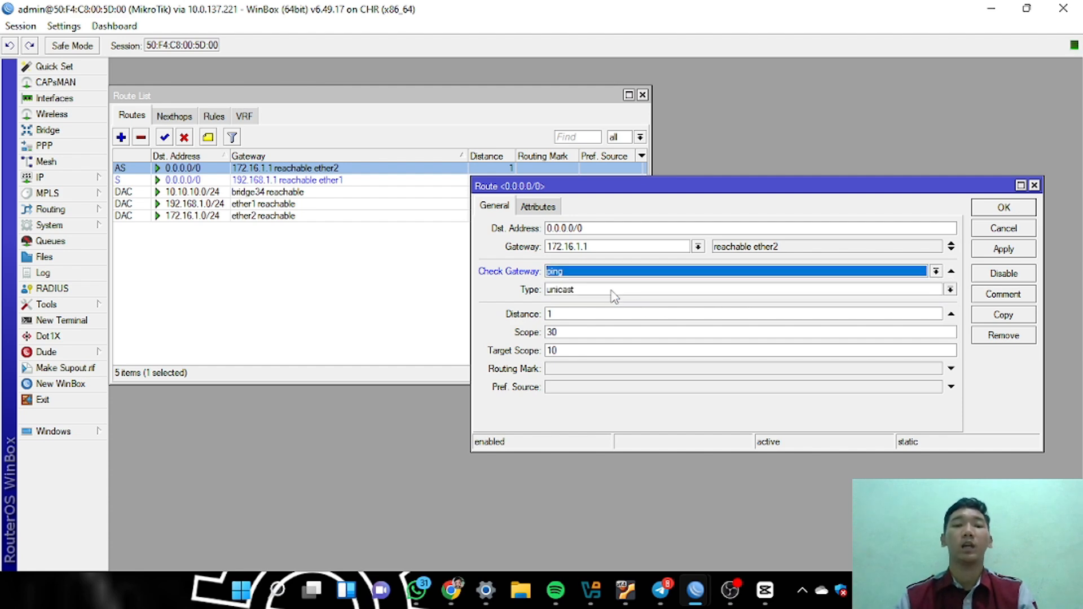
left_click(1003, 254)
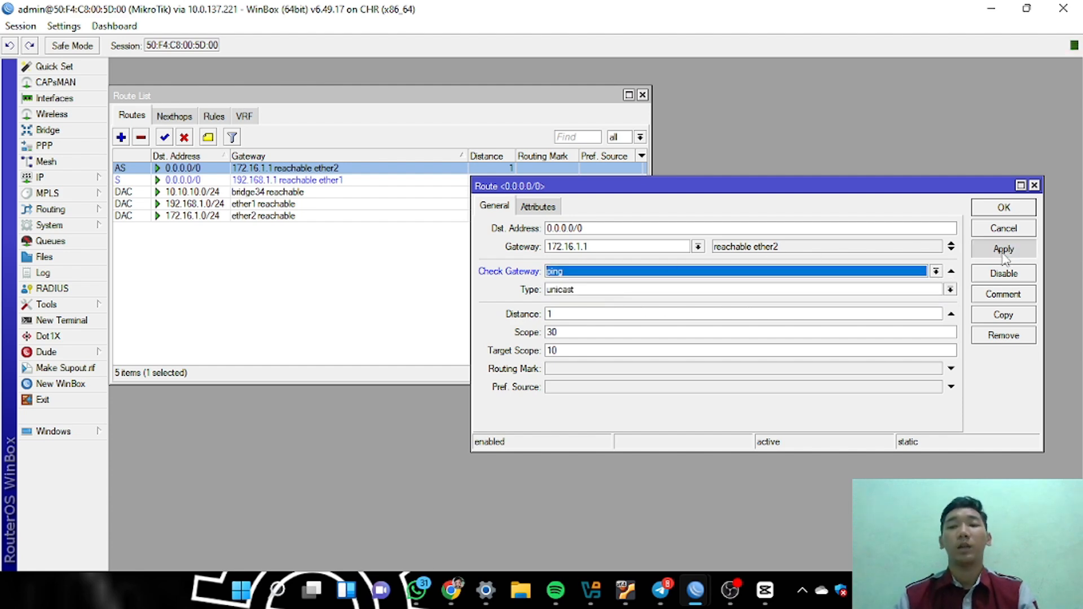
left_click(1003, 208)
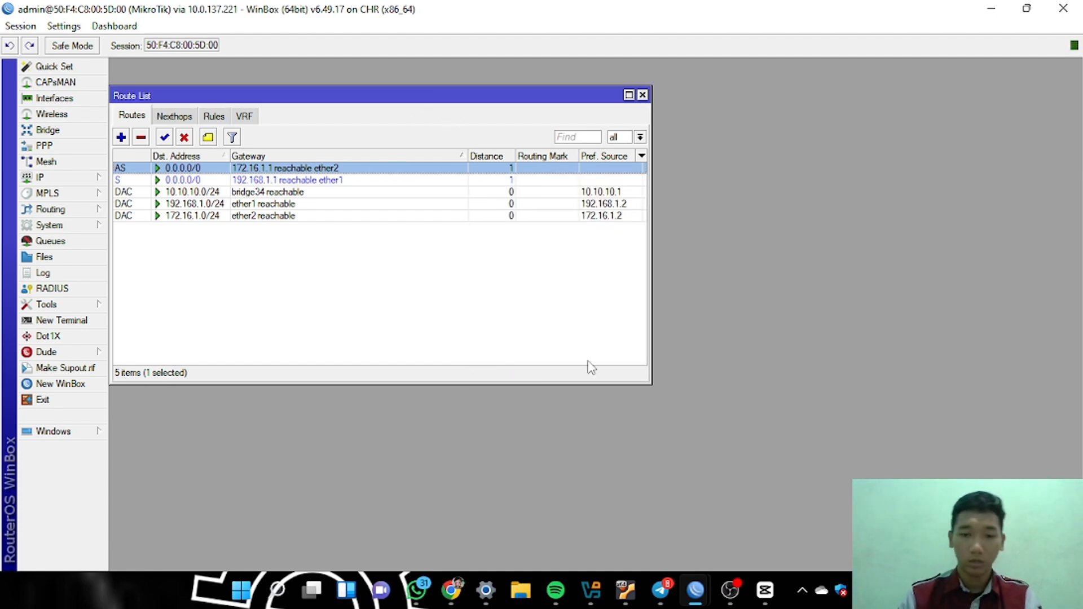
Switch to the ISP-2 WinBox session and disable the 172.16.1.1/24 address on ether2
mouse_move(695, 590)
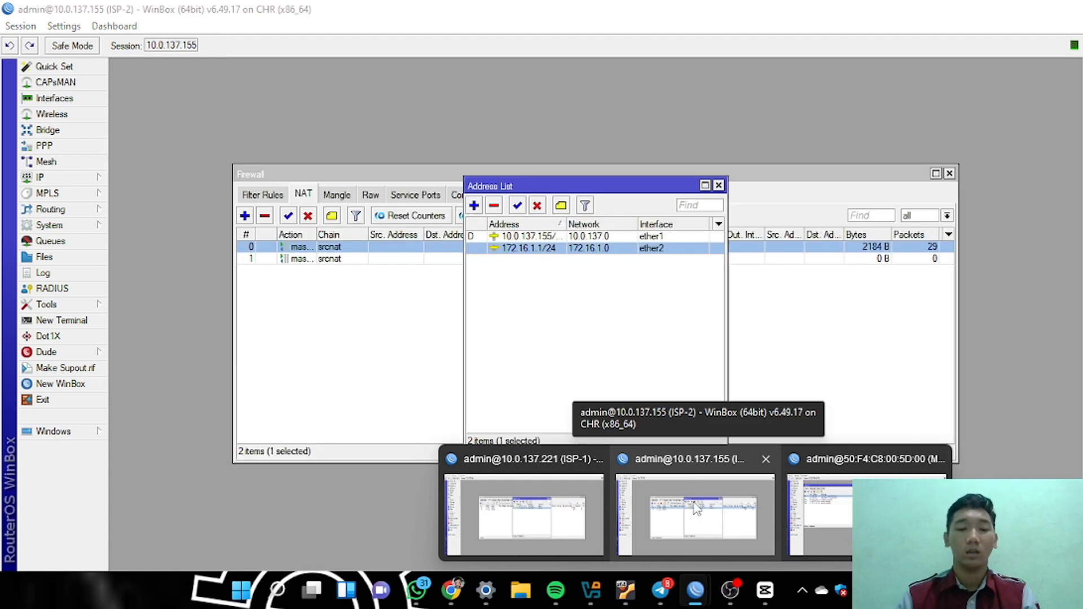
left_click(695, 509)
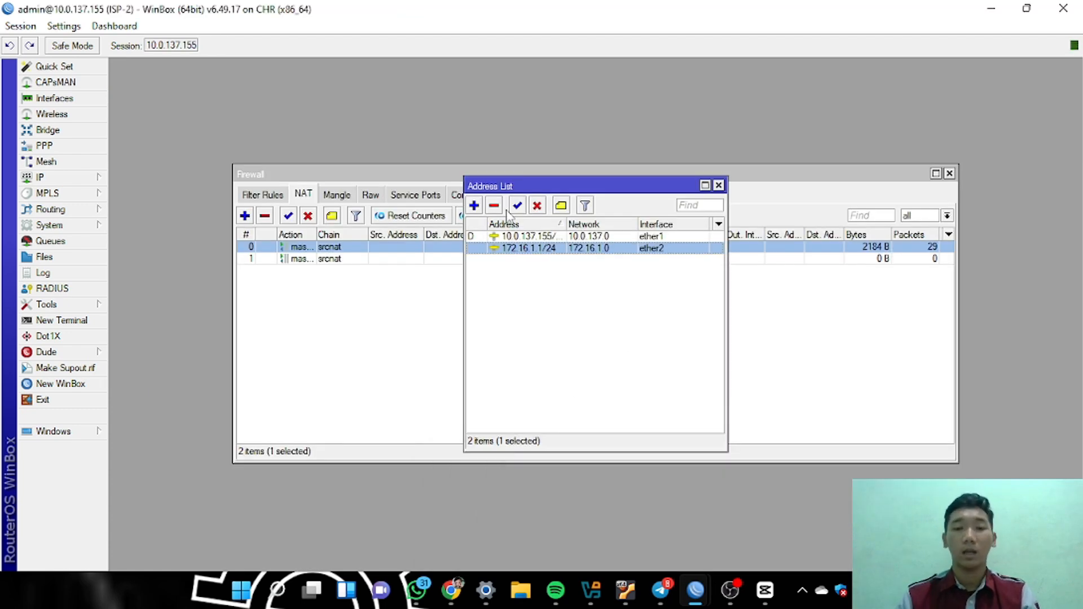
left_click(537, 206)
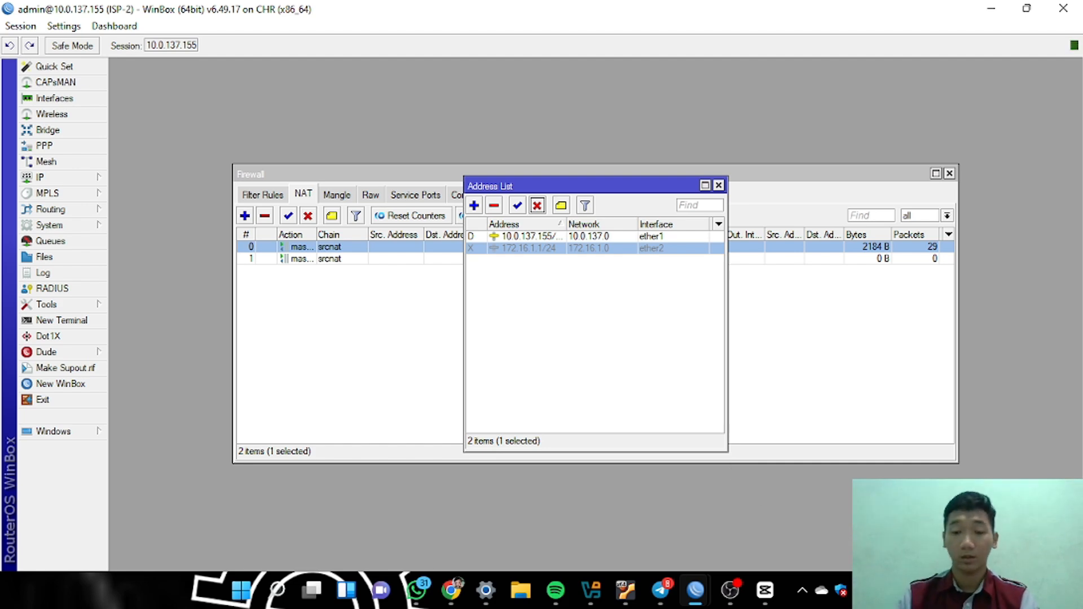
Return to the CUSTOMER router's WinBox session and check the status of both default routes in the route list
mouse_move(692, 587)
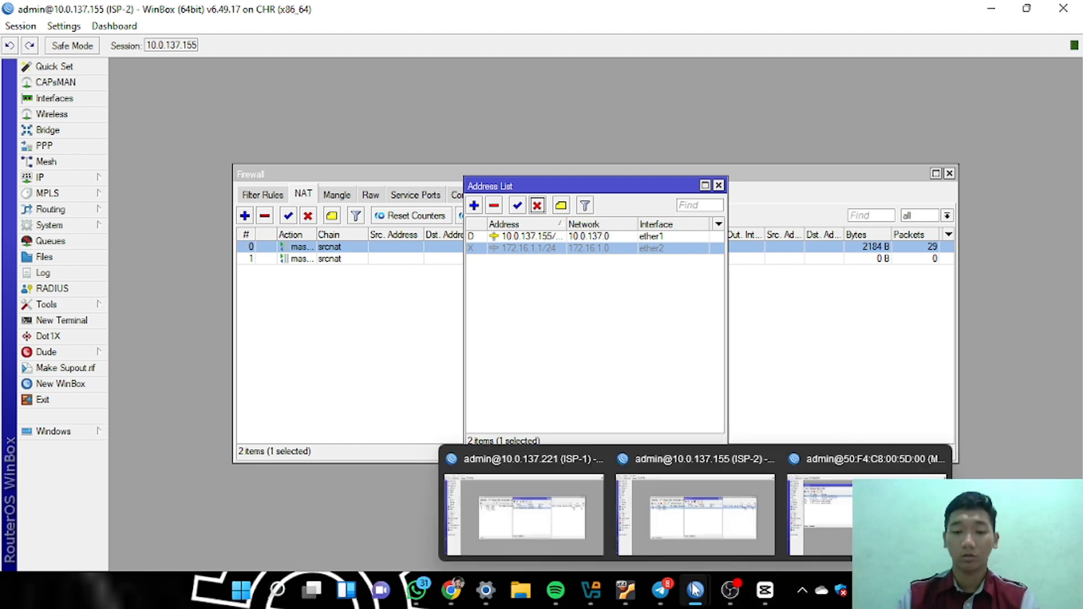
left_click(831, 527)
left_click(831, 526)
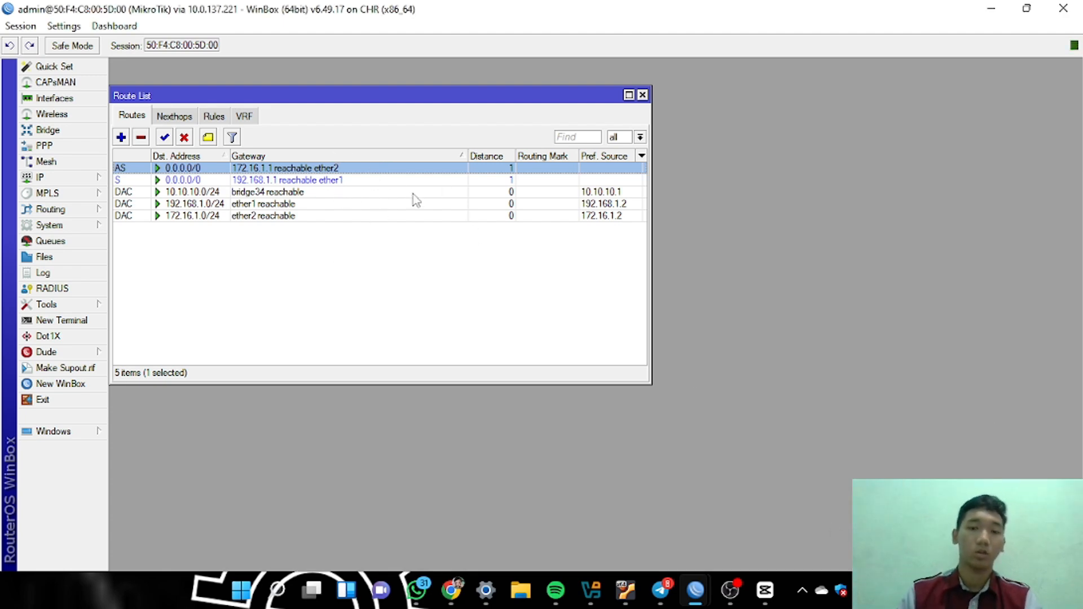
left_click(260, 180)
left_click(305, 169)
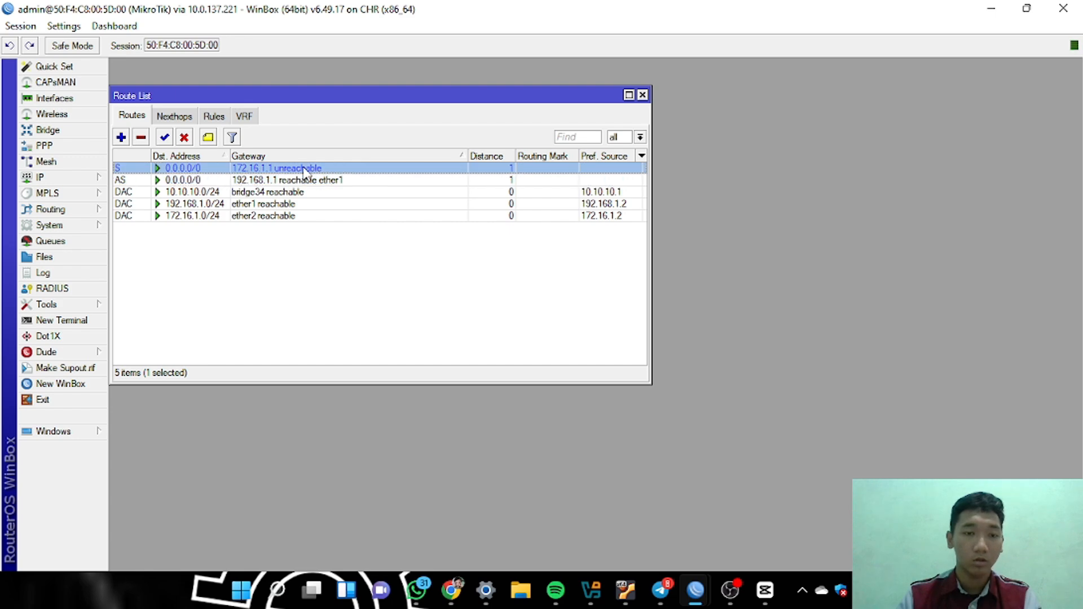
left_click(306, 181)
left_click(322, 169)
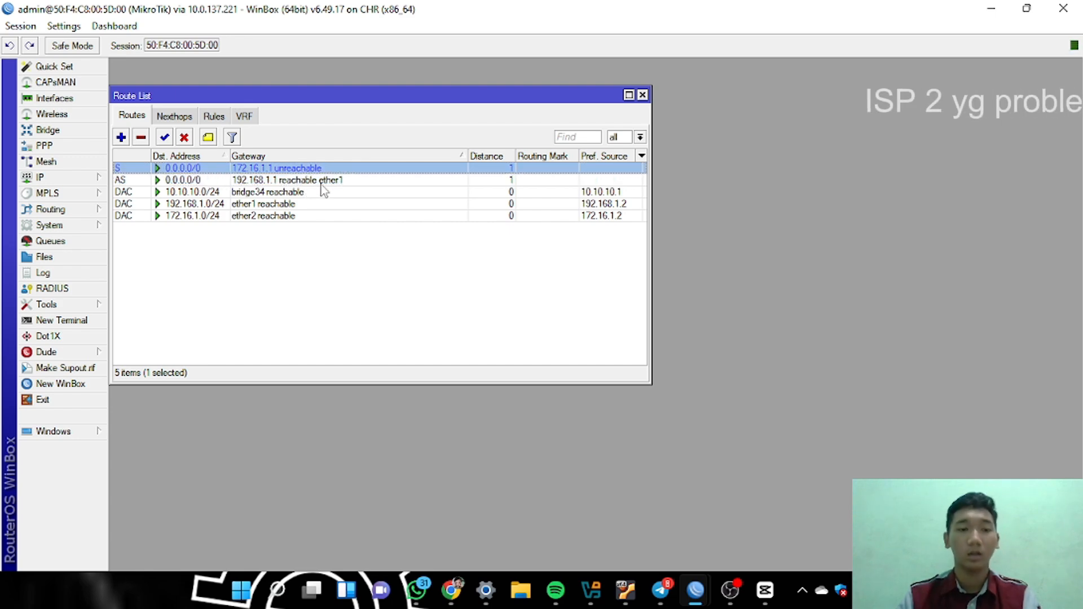
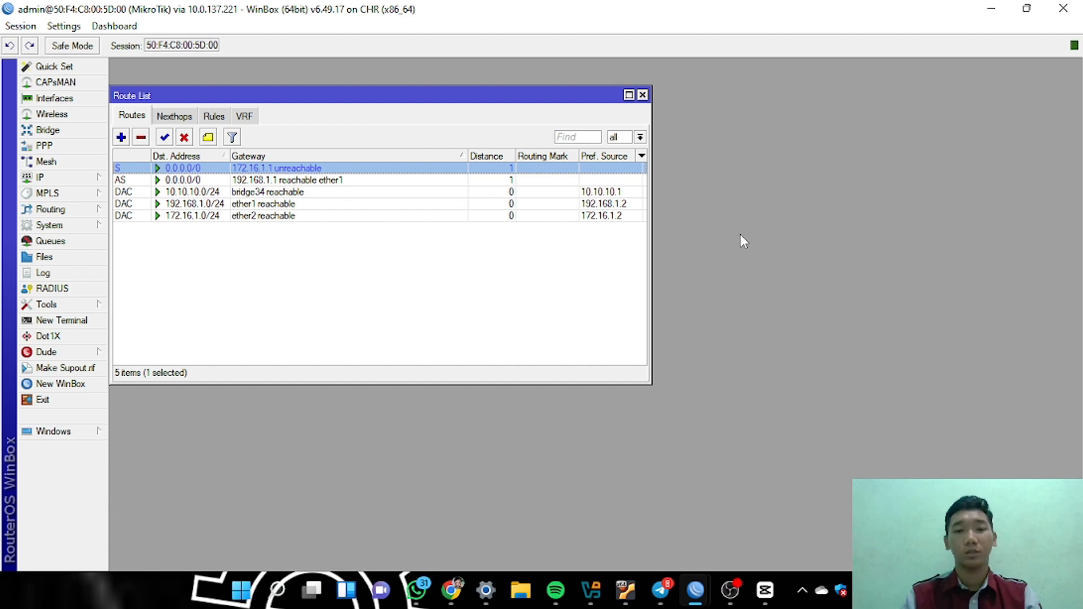
Review the lab topology in PNETLab and check the ether2 address in the ISP-2 WinBox session's address list
left_click(451, 589)
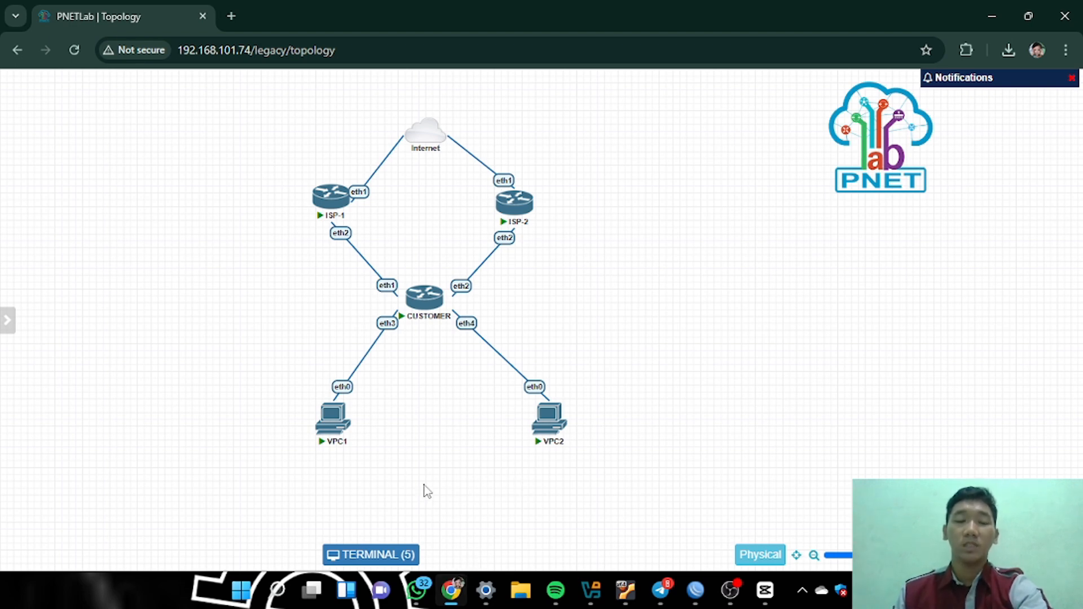
mouse_move(325, 437)
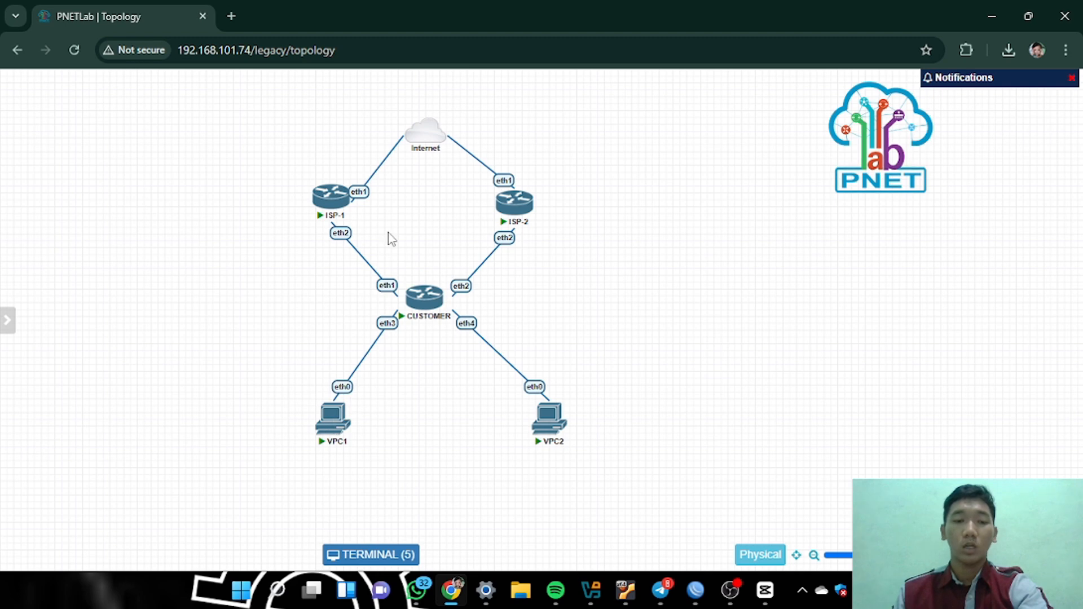
mouse_move(333, 203)
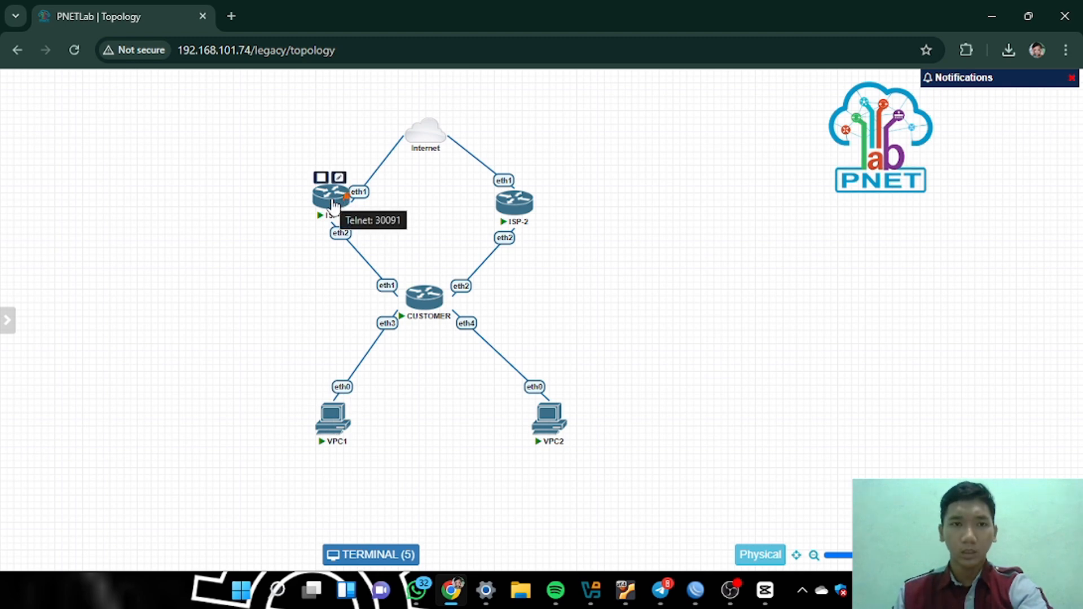
mouse_move(548, 429)
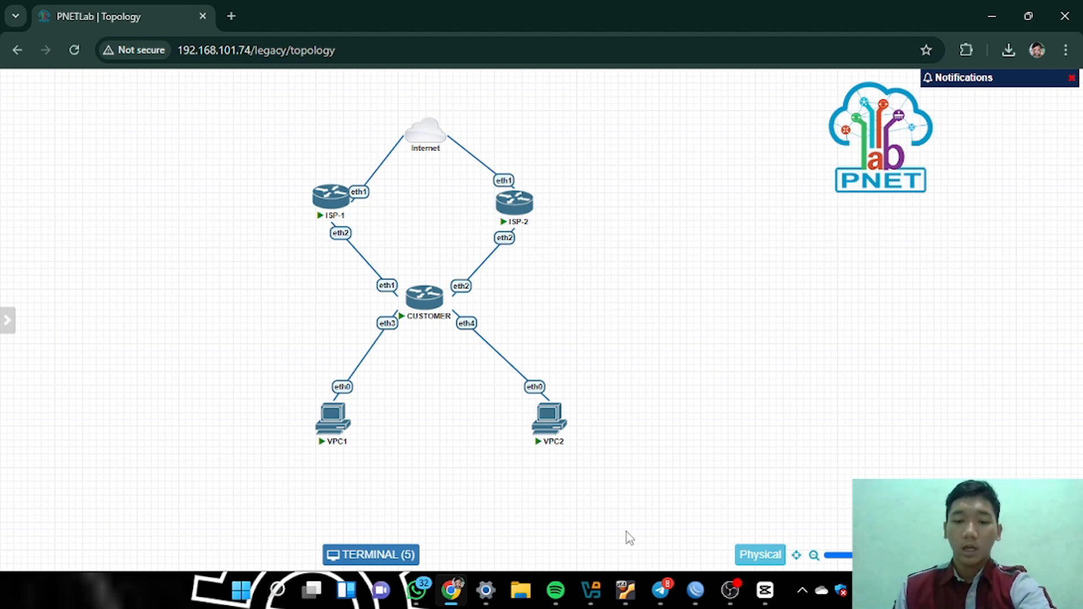
mouse_move(696, 590)
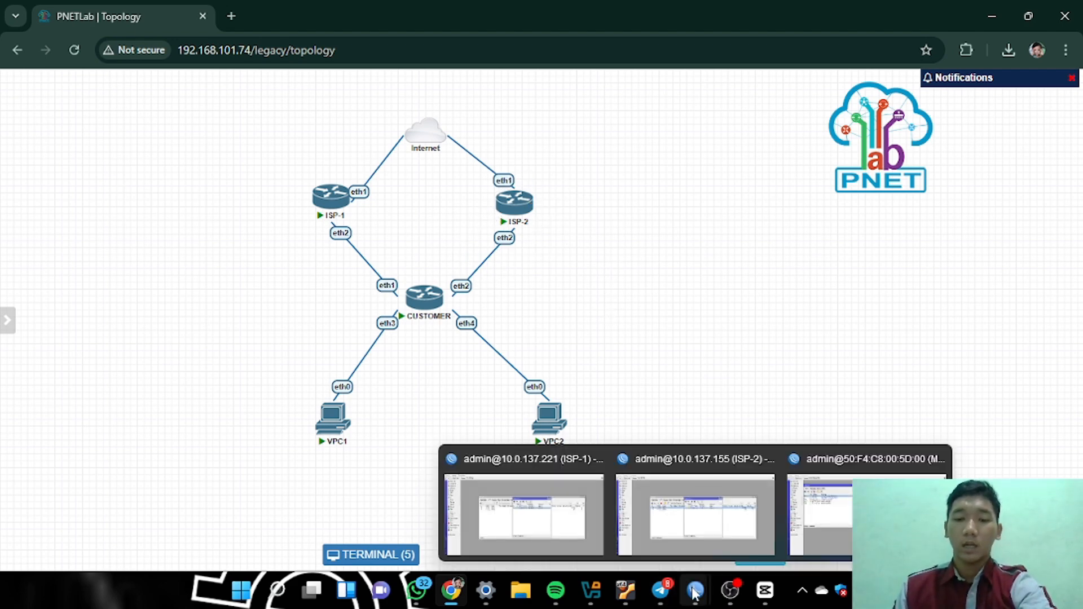
left_click(733, 527)
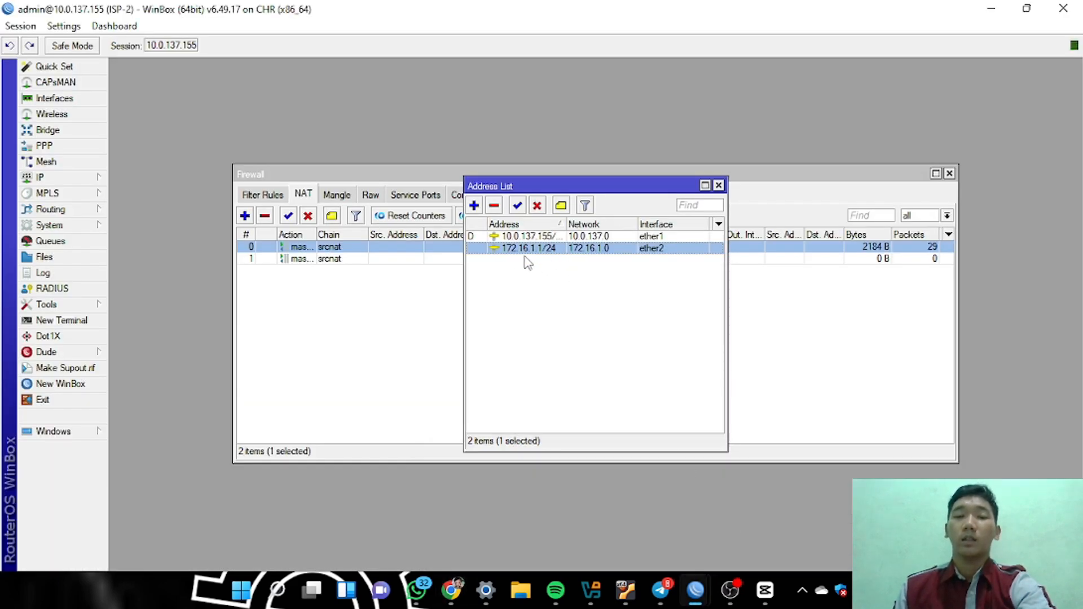
mouse_move(528, 254)
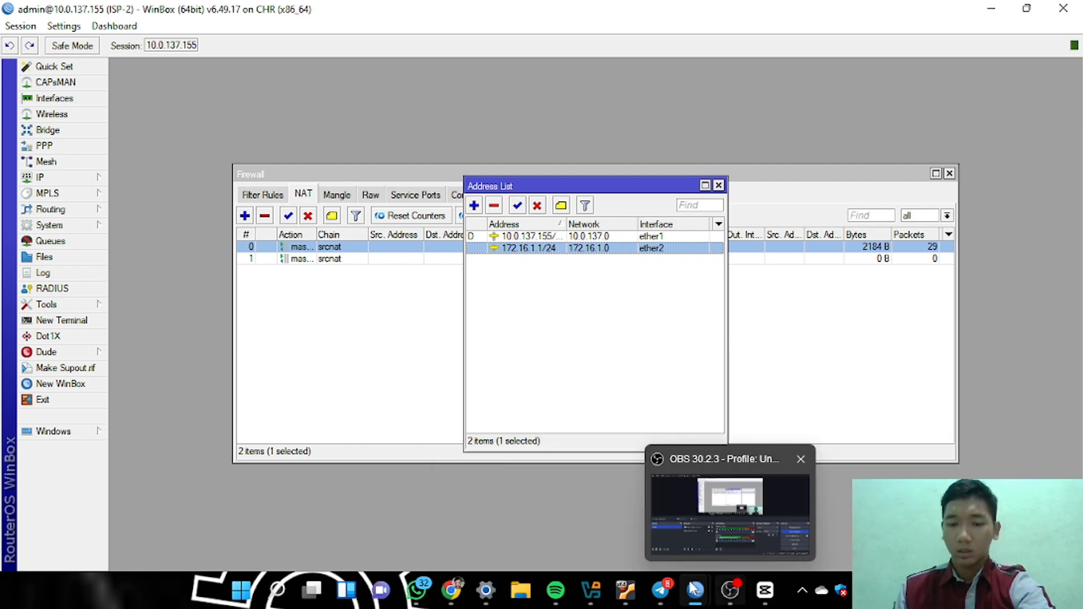
In the CUSTOMER router's WinBox session, delete both default routes and start a new route
left_click(852, 510)
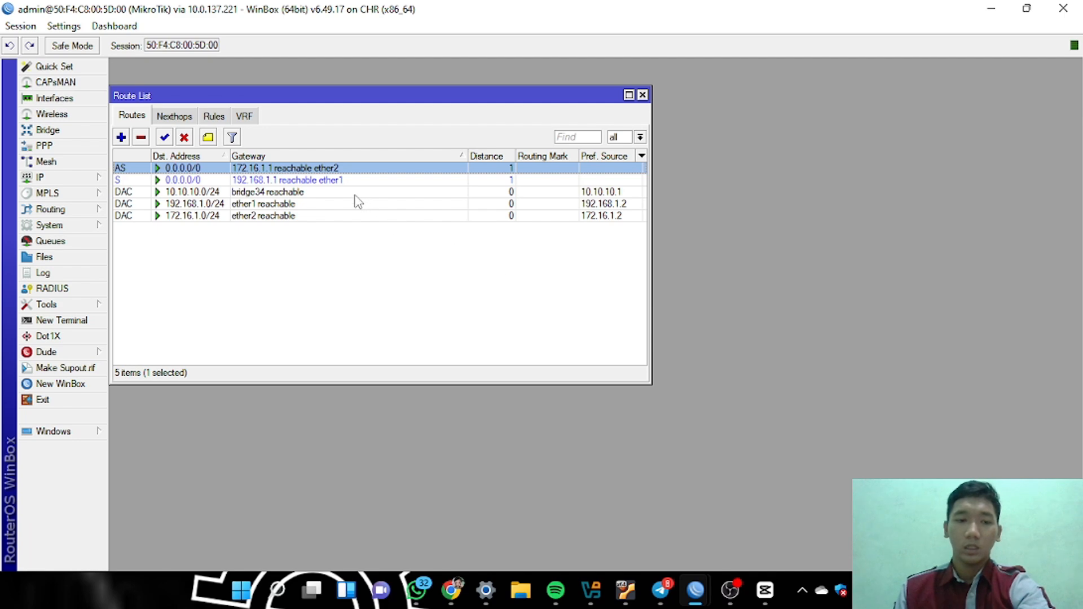
left_click(140, 139)
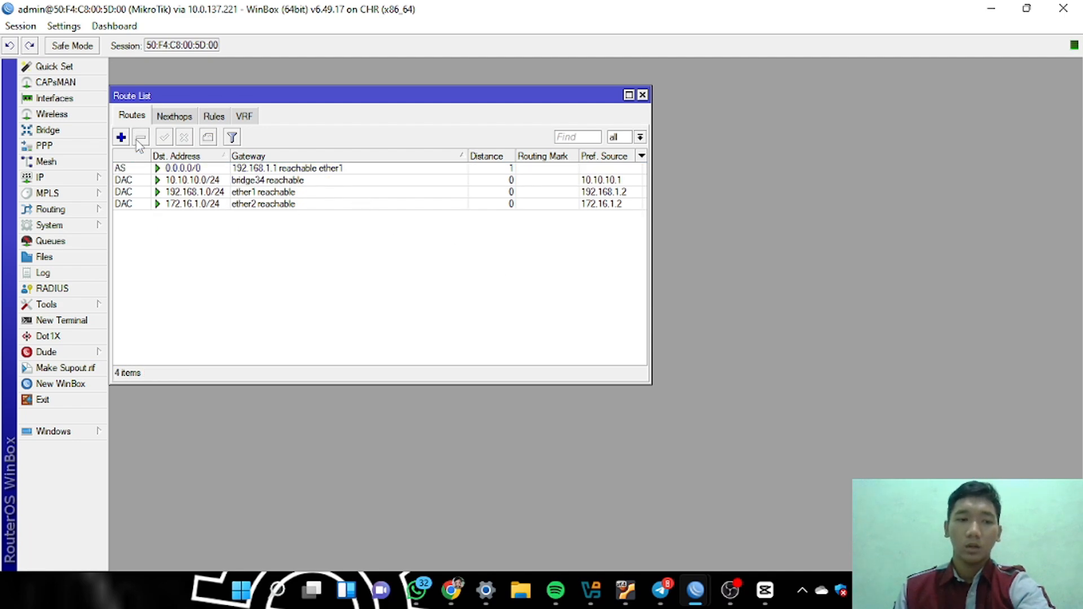
left_click(190, 169)
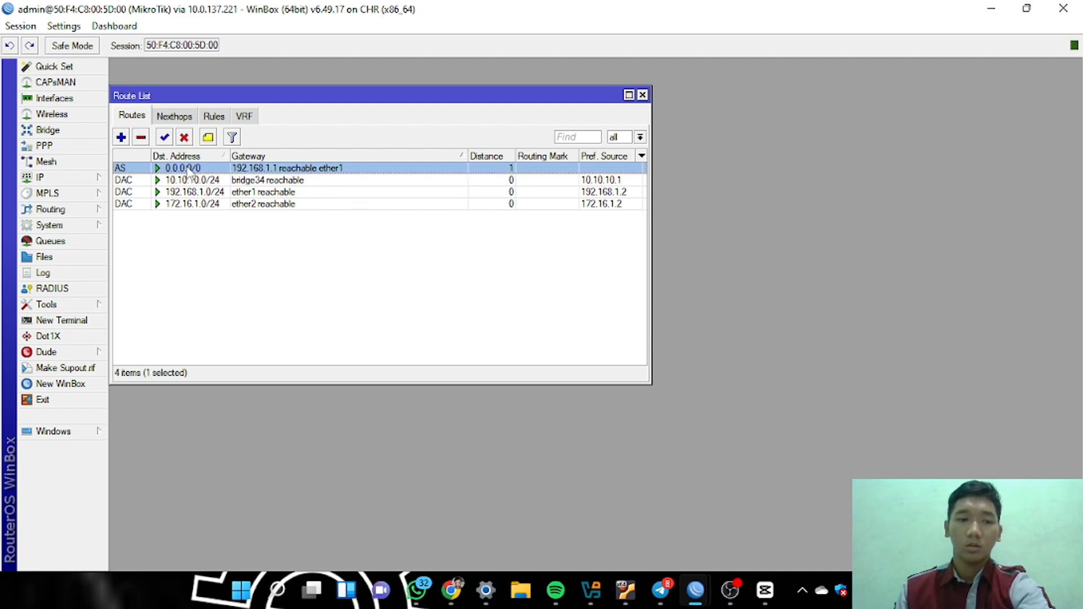
left_click(141, 139)
left_click(122, 137)
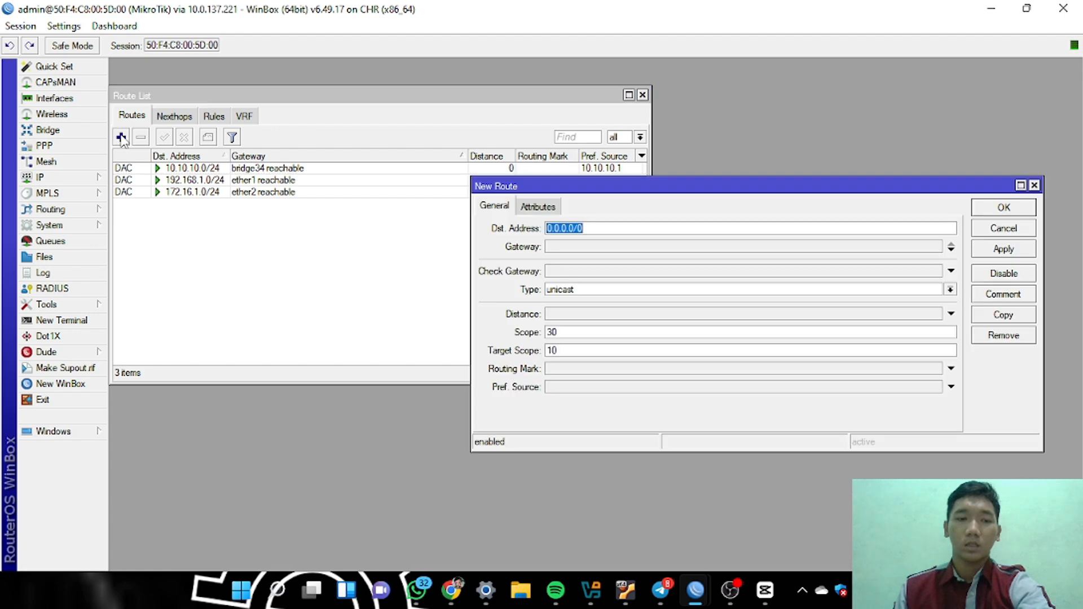
left_click(769, 248)
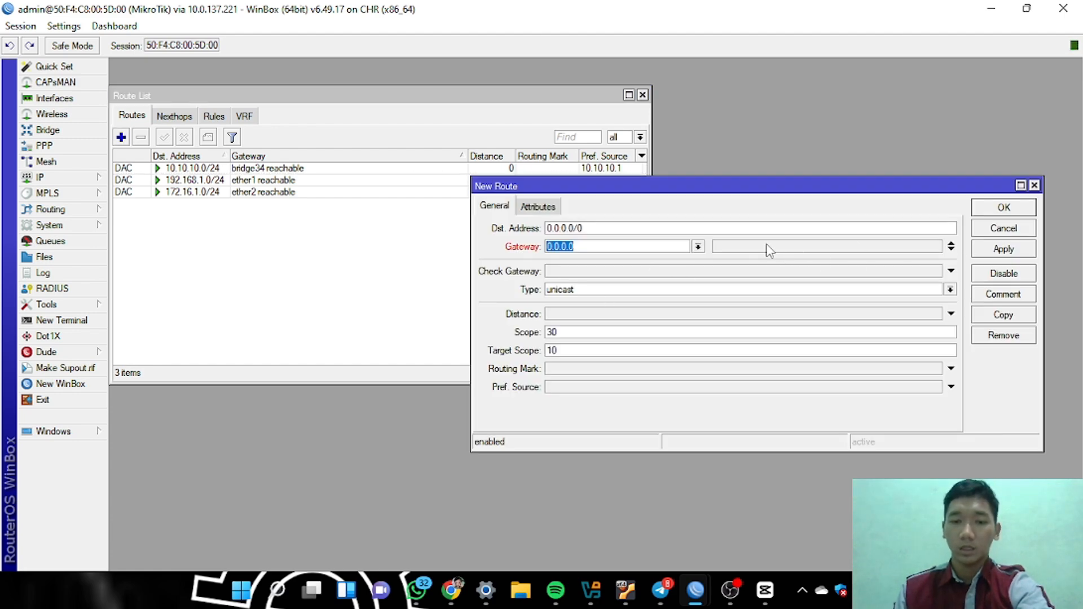
left_click(952, 248)
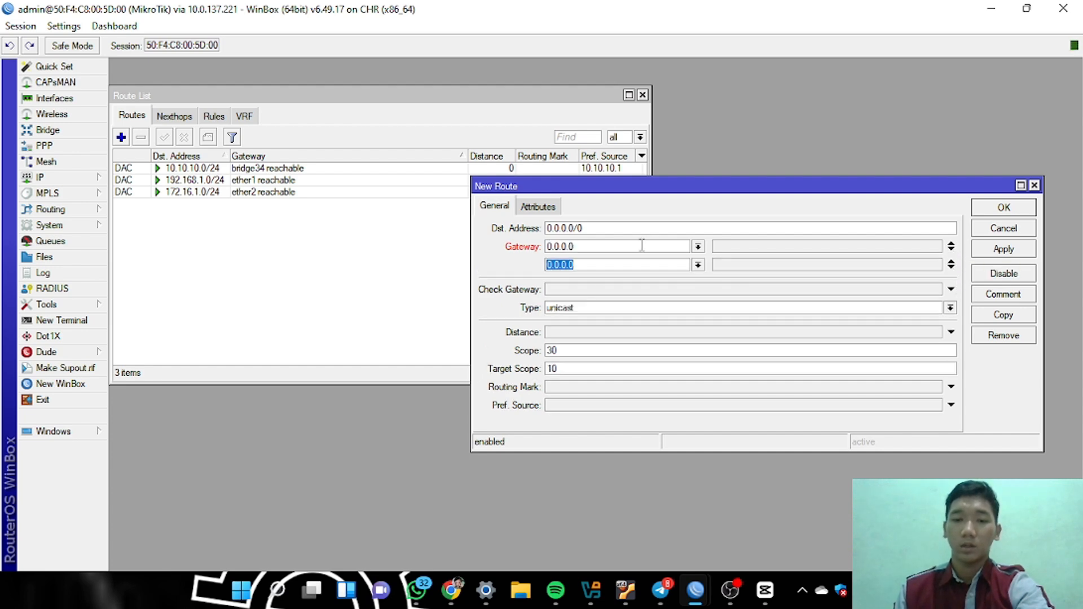
key("BackSpace")
key("BackSpace")
key("BackSpace")
key("BackSpace")
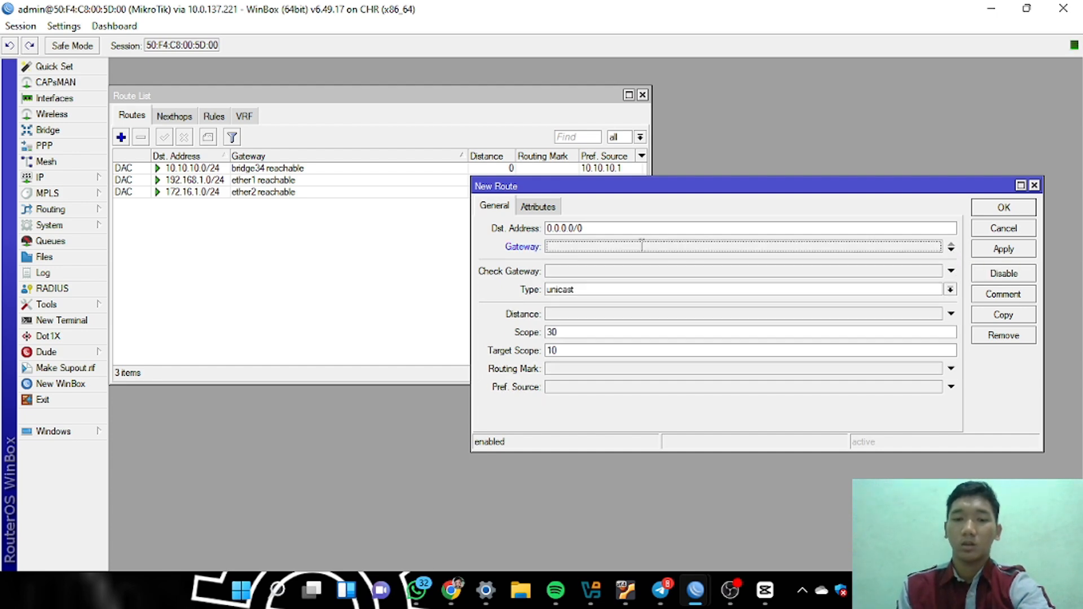
left_click(951, 247)
left_click(952, 251)
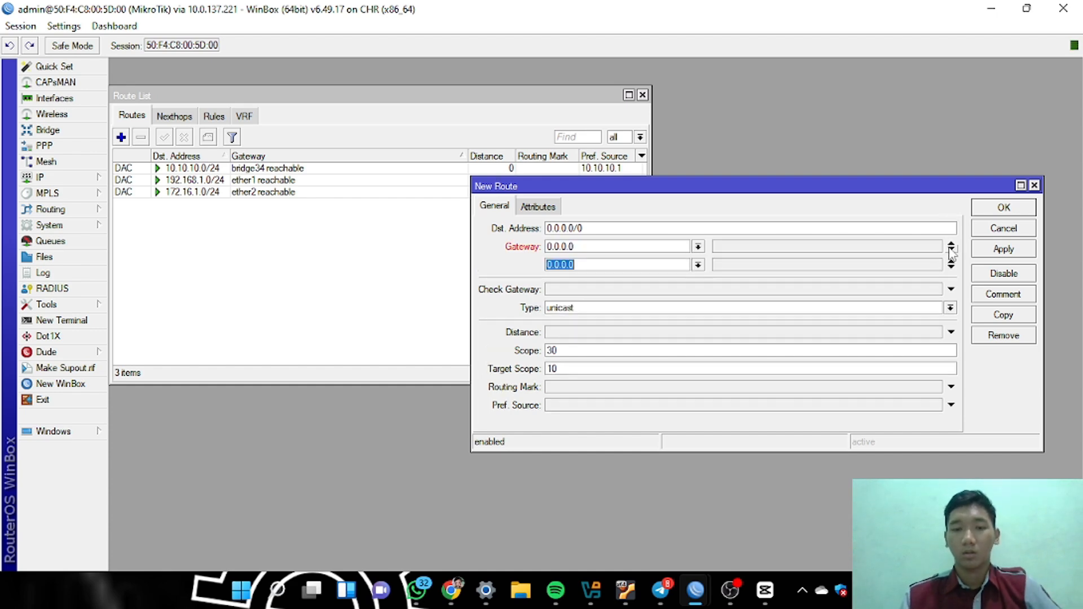
left_click(623, 248)
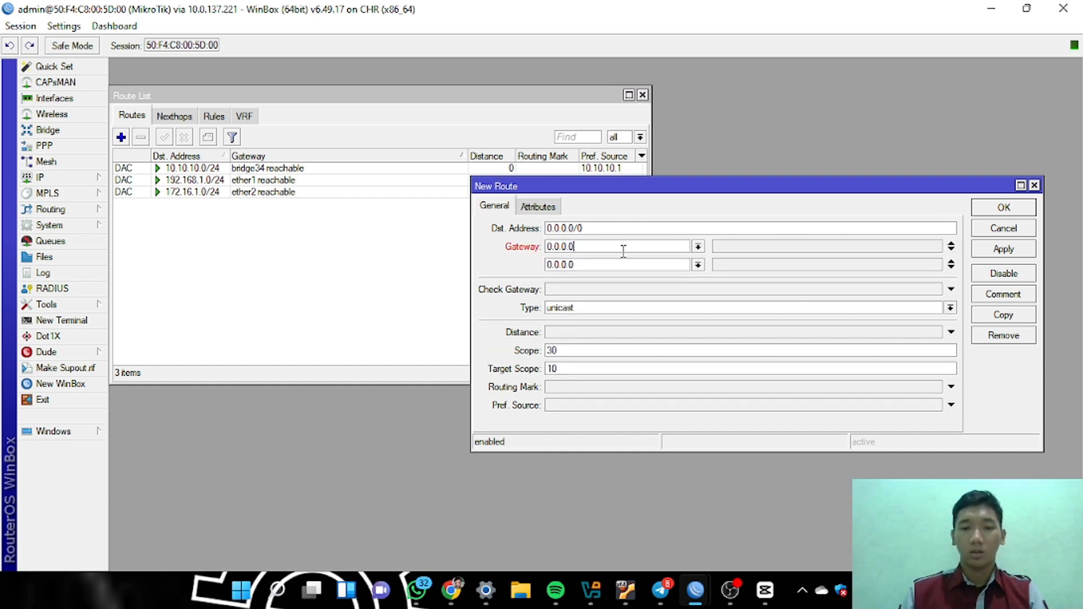
key("BackSpace")
key("BackSpace")
key("BackSpace")
key("BackSpace")
key("BackSpace")
key("BackSpace")
key("BackSpace")
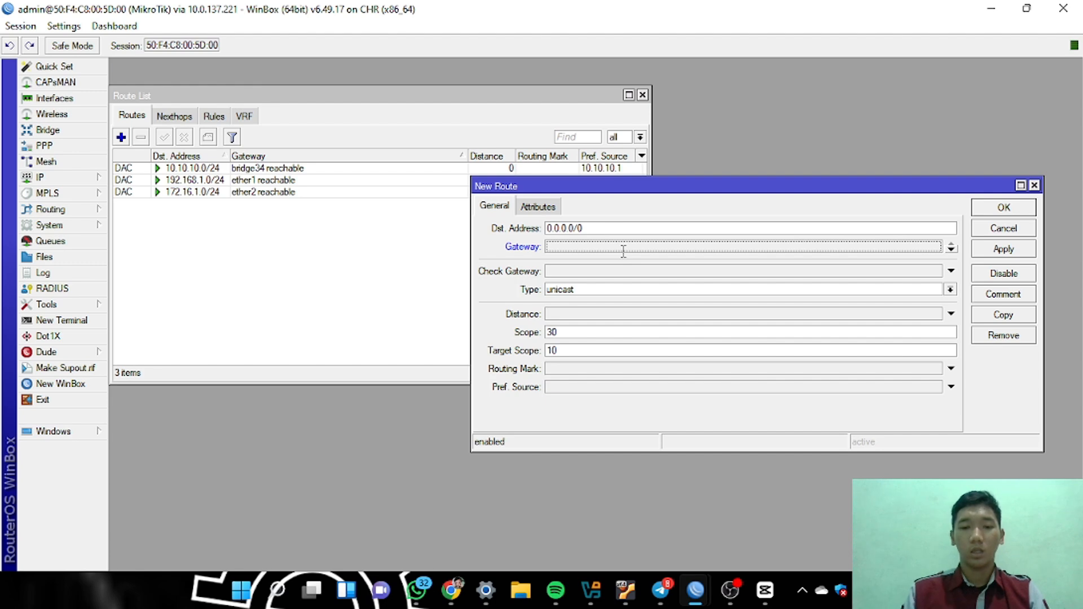
Add two gateway entries to the new 0.0.0.0/0 route and set the first to 192.168.1.1
left_click(951, 248)
left_click(950, 251)
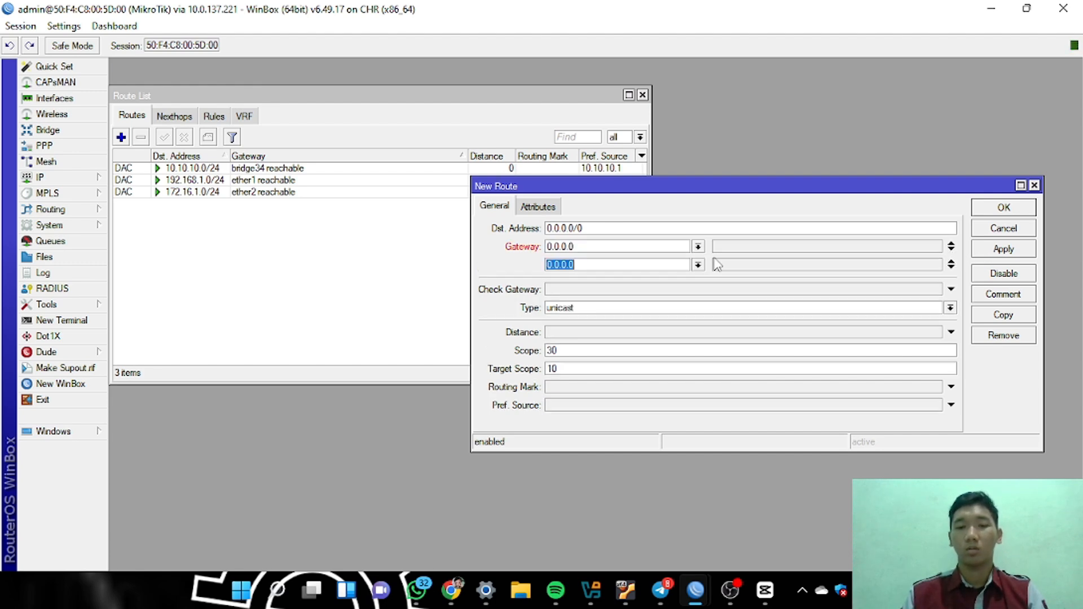
left_click(663, 245)
key("BackSpace")
key("BackSpace")
key("BackSpace")
key("BackSpace")
key("BackSpace")
key("BackSpace")
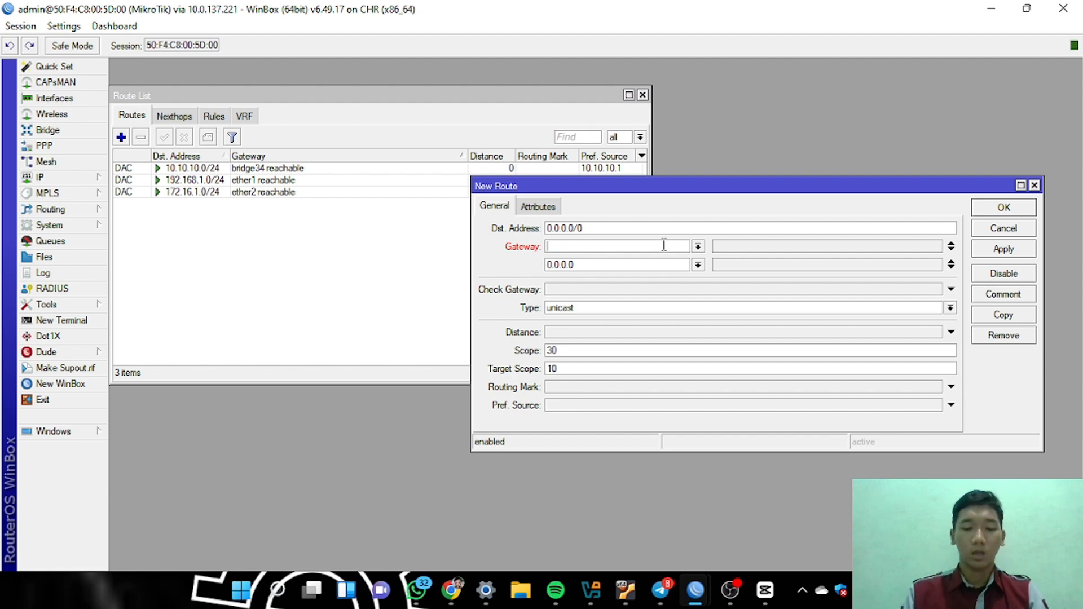
type("192.16")
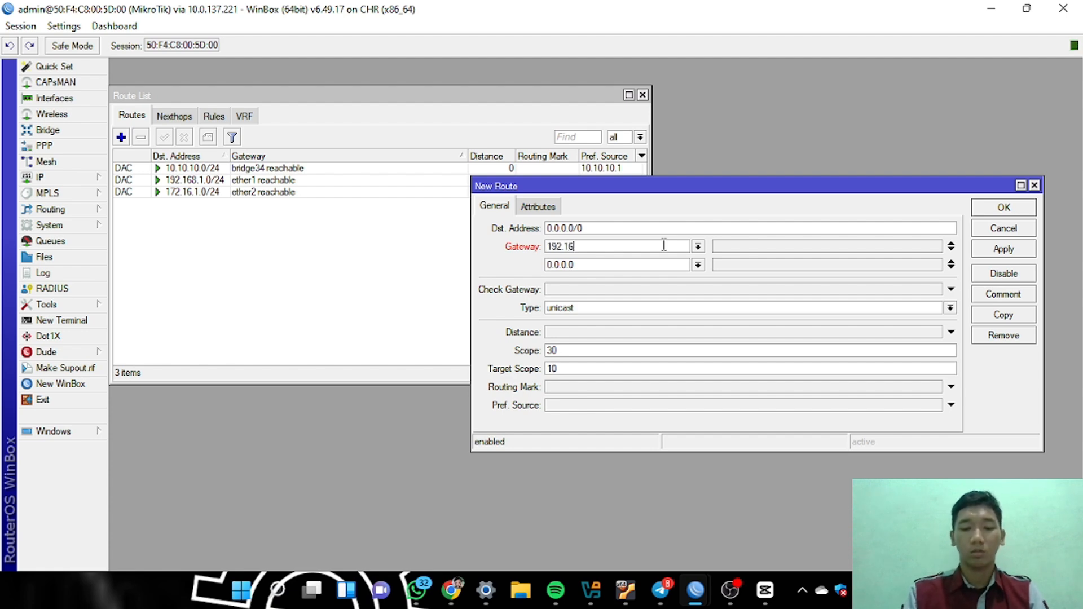
type("8.1.1")
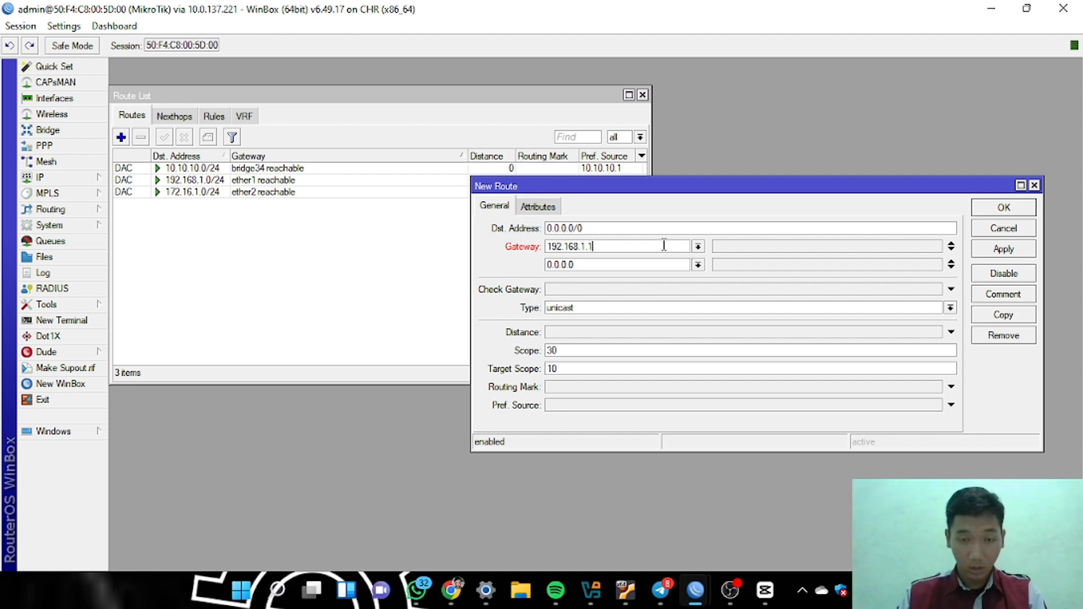
Set the second gateway of the new route to 172.16.1.1 and apply the route
left_click(631, 263)
key("BackSpace")
key("BackSpace")
key("BackSpace")
key("BackSpace")
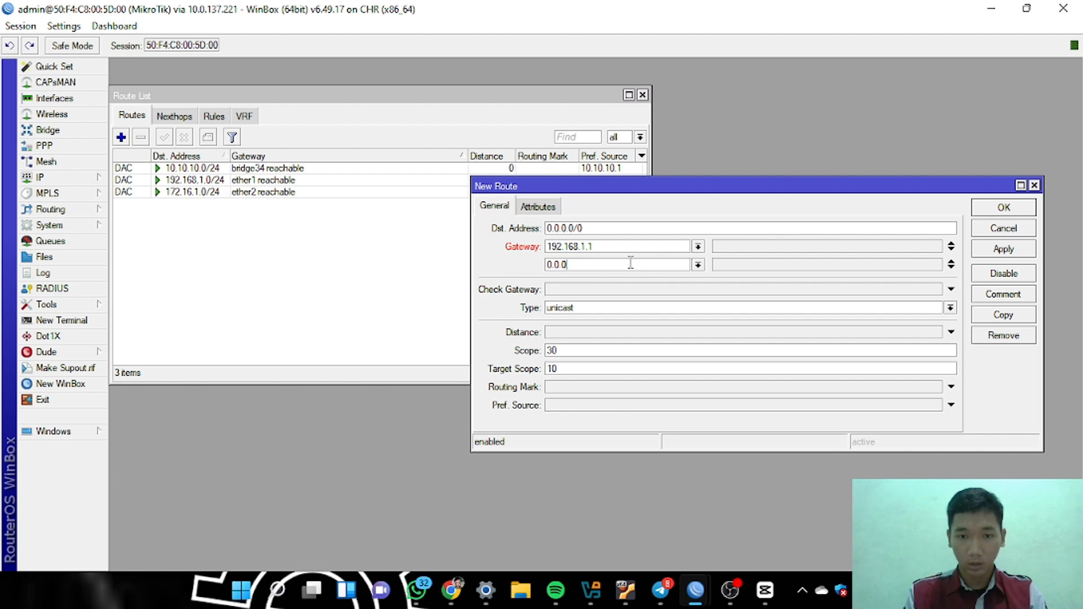
key("BackSpace")
key("BackSpace")
key("BackSpace")
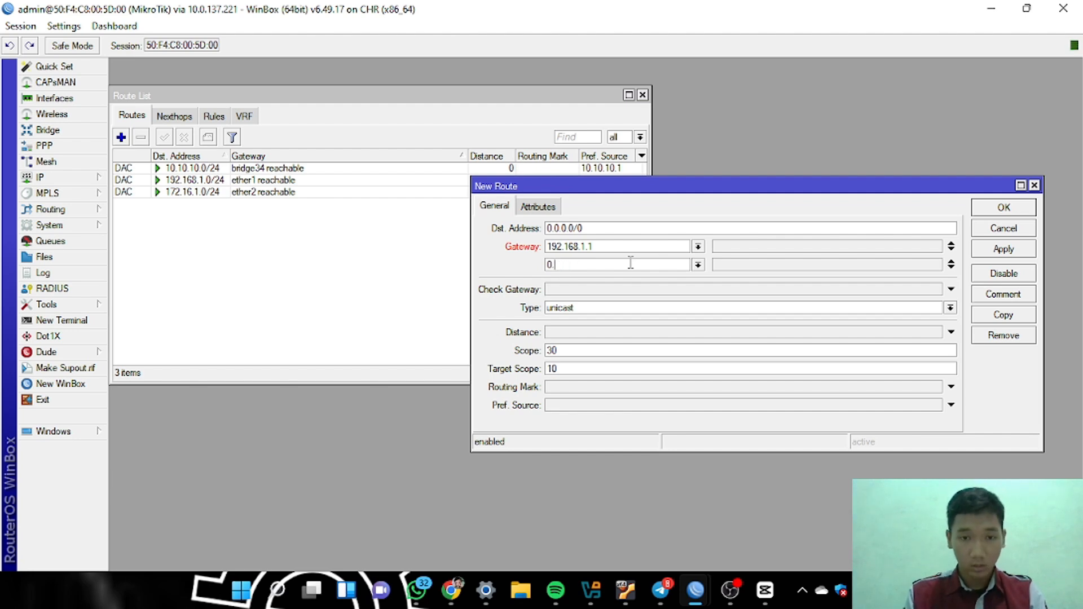
type("172")
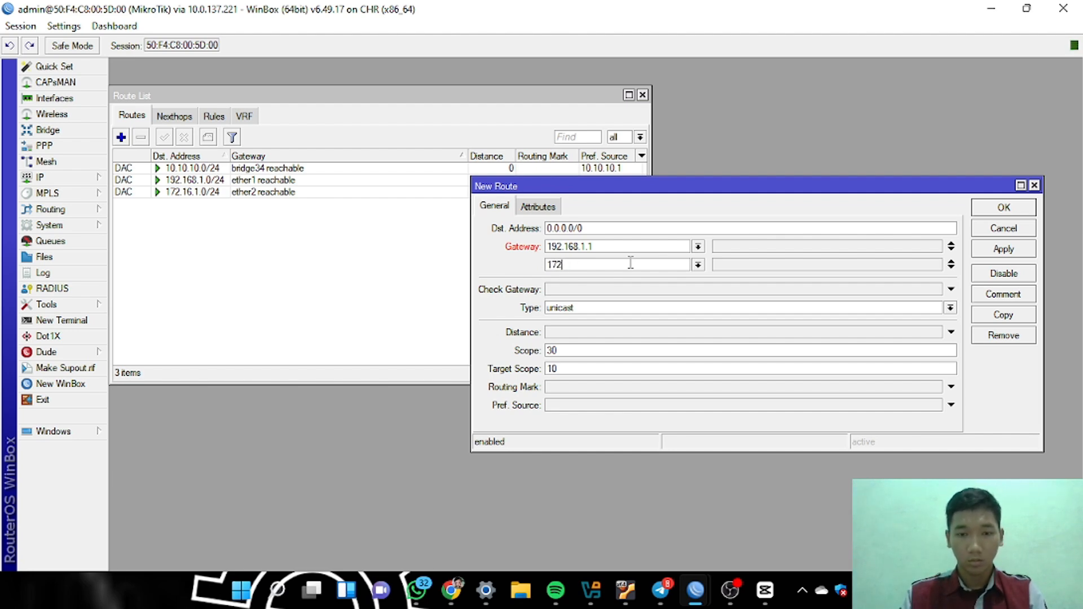
type(".16")
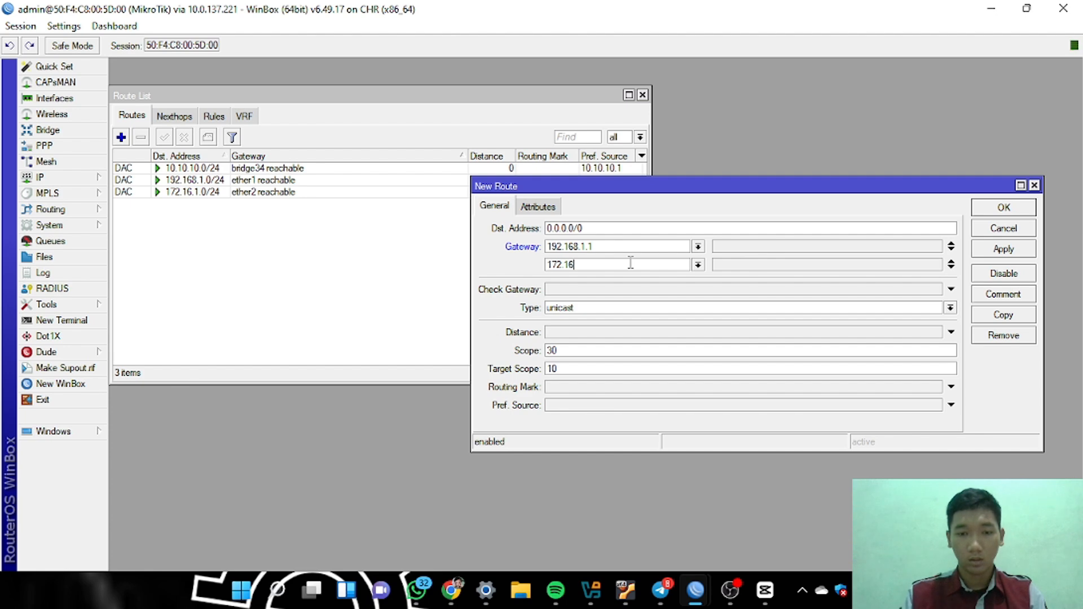
type(".1.1")
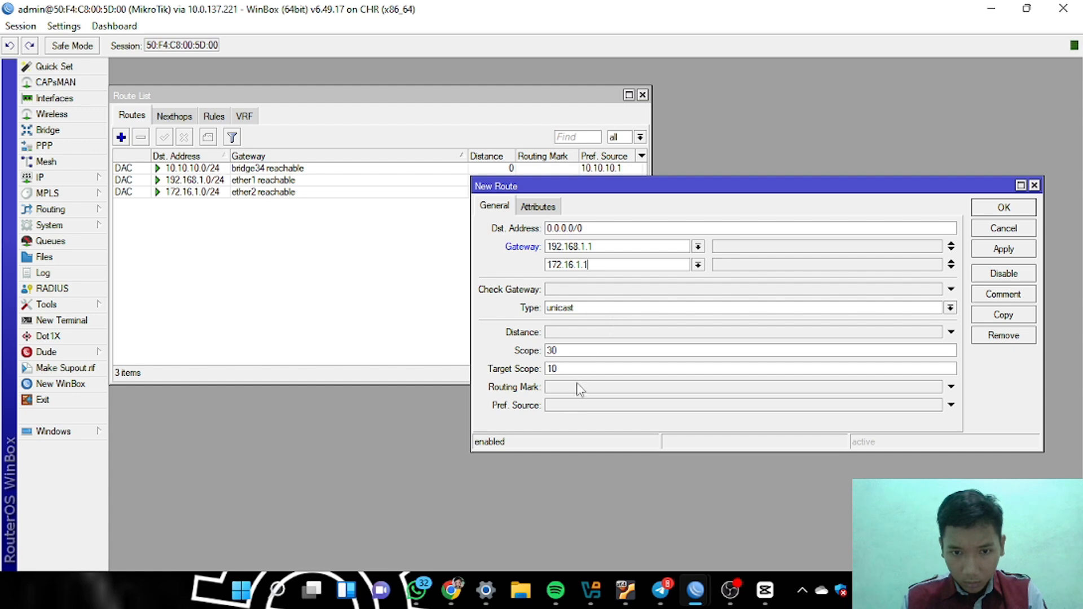
left_click(1025, 252)
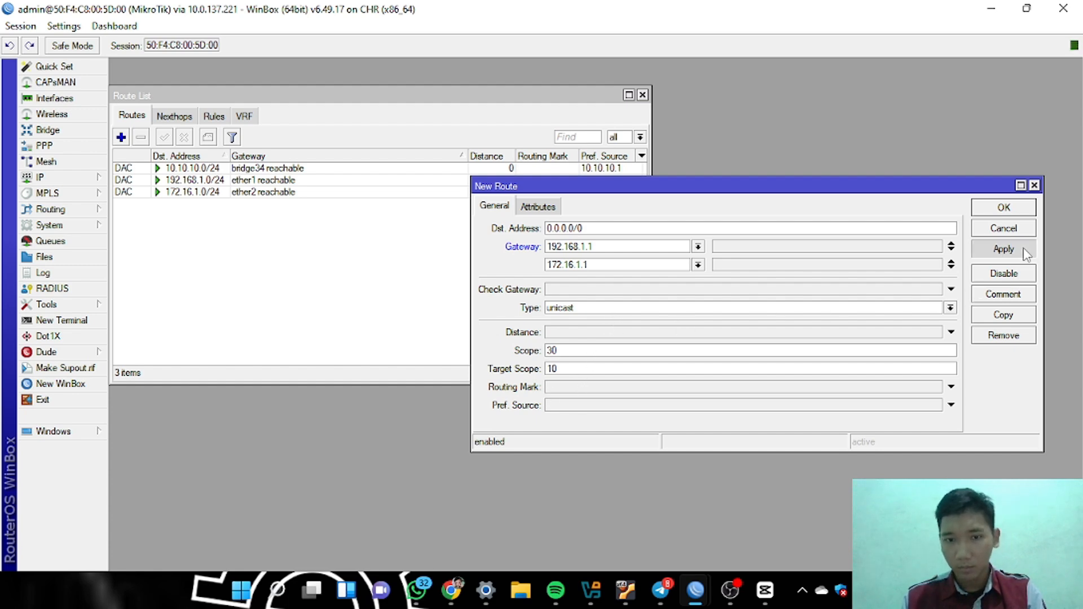
Close the finished route entry, switch to the PNETLab topology, and ping 8.8.8.8 from the VPC1 console, stopping after a couple of replies
left_click(999, 209)
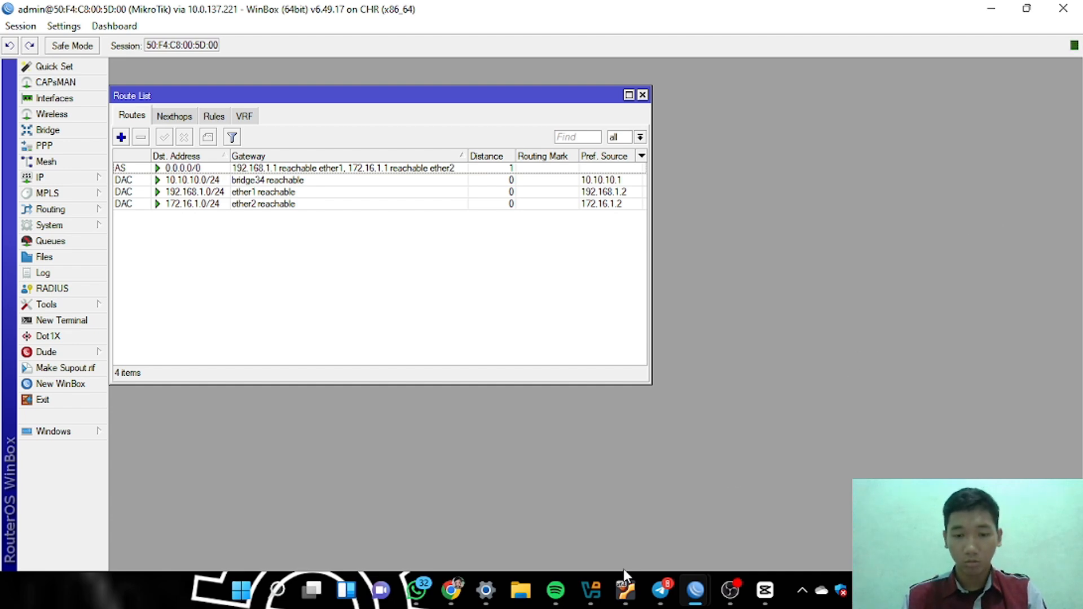
left_click(450, 590)
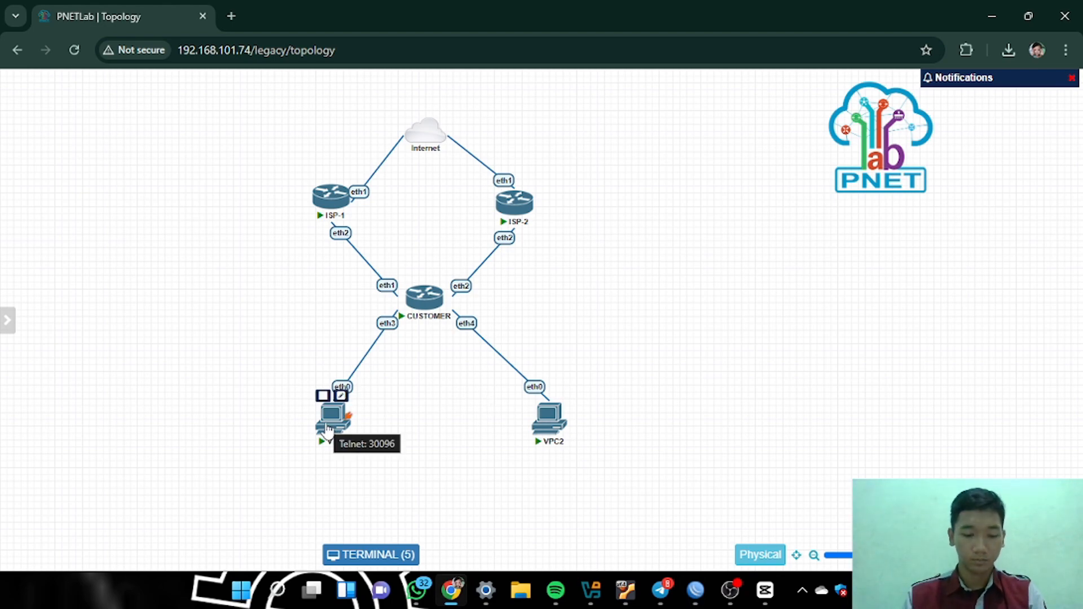
left_click(327, 427)
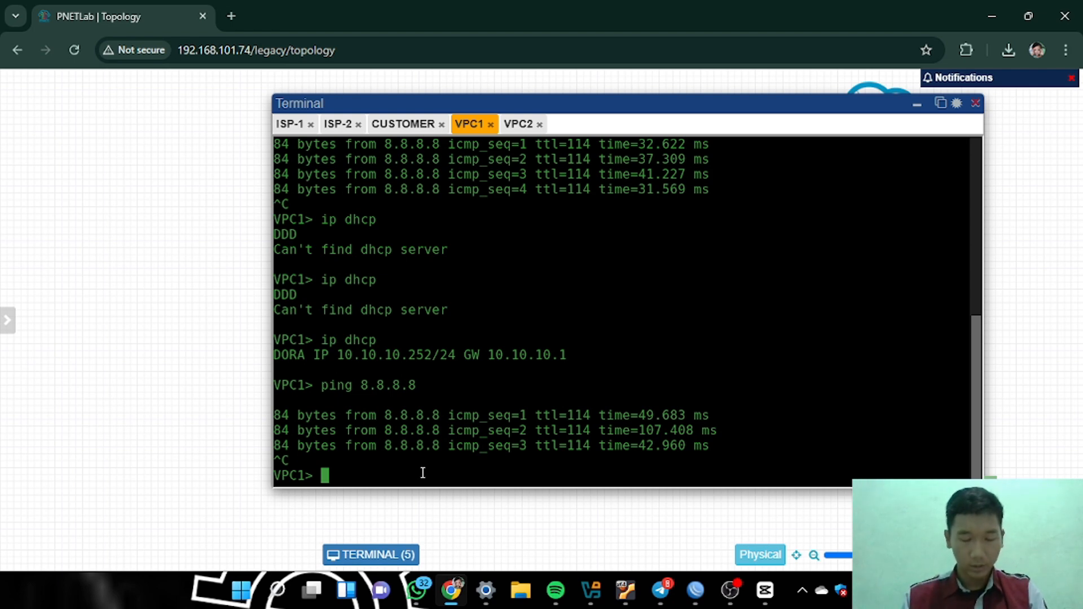
type("pi")
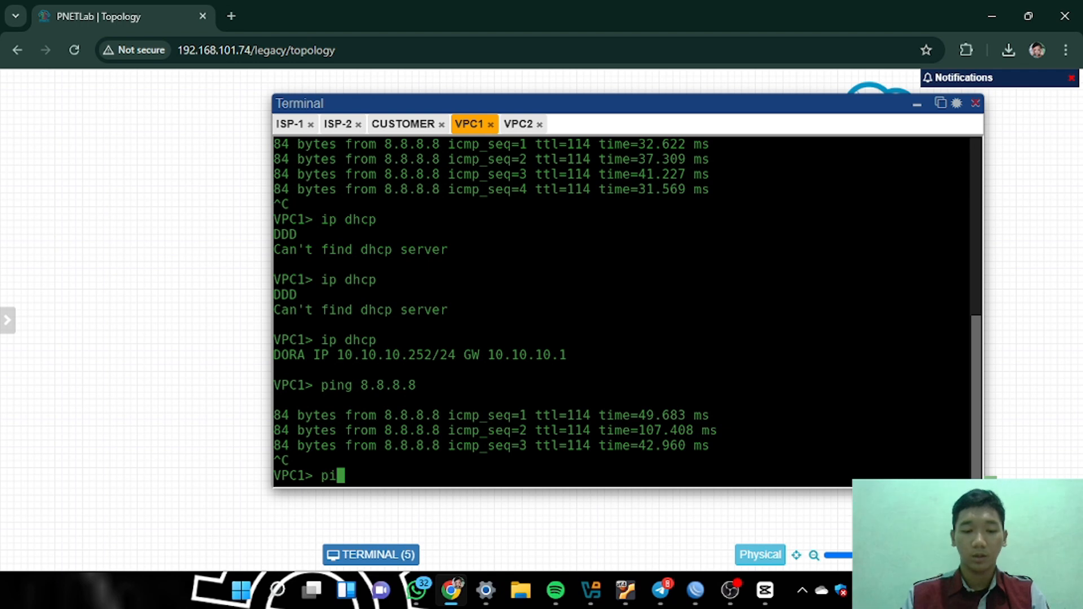
type("ng 8.8.")
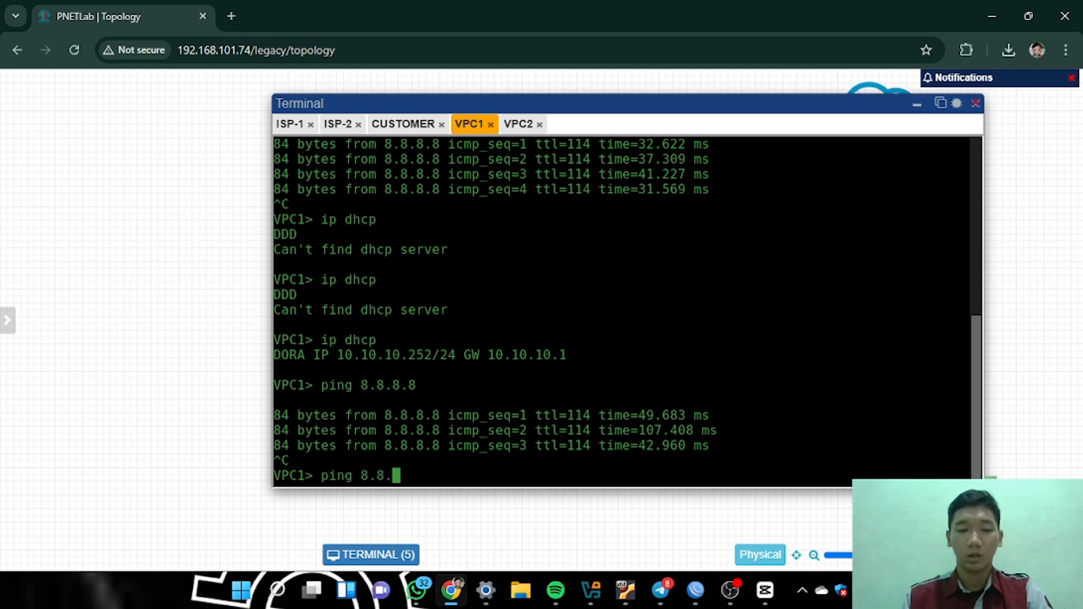
type("8.8")
key("Return")
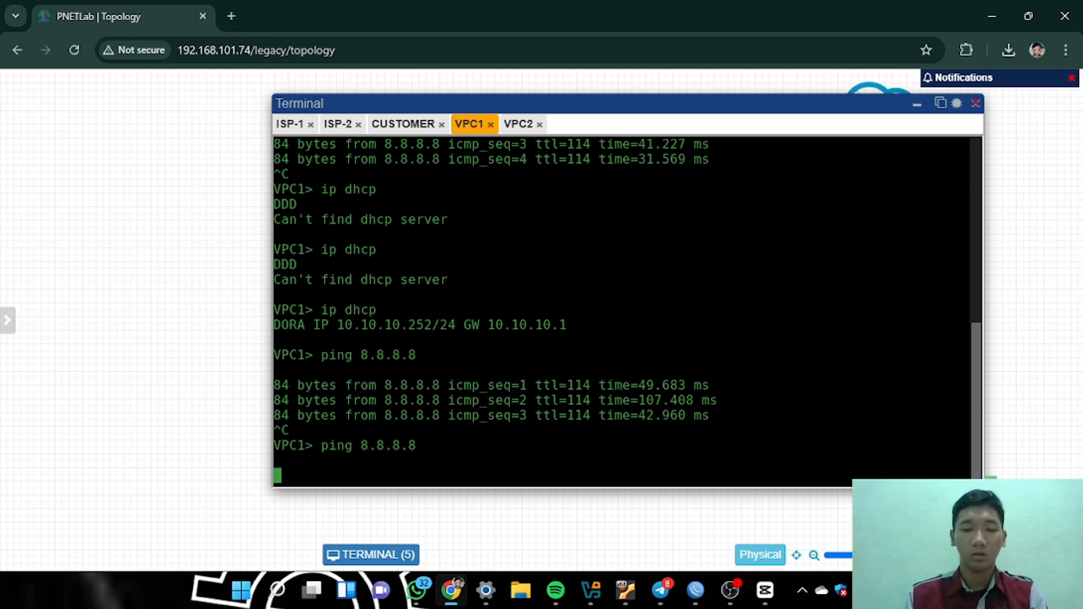
key("ctrl+c")
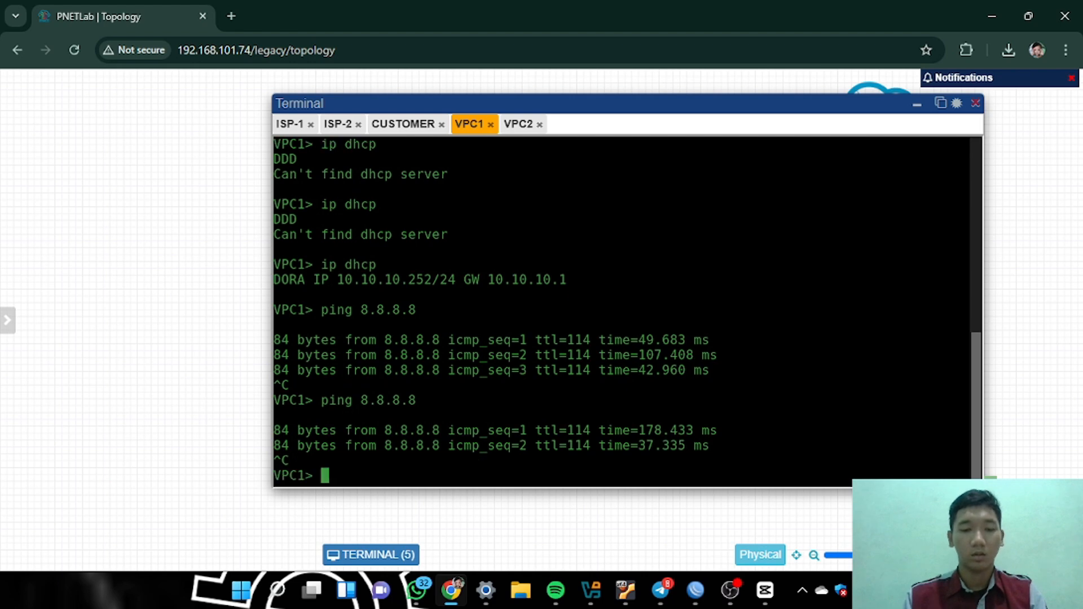
Ping 8.8.8.8 from the VPC2 console and stop it after a couple of replies
left_click(520, 126)
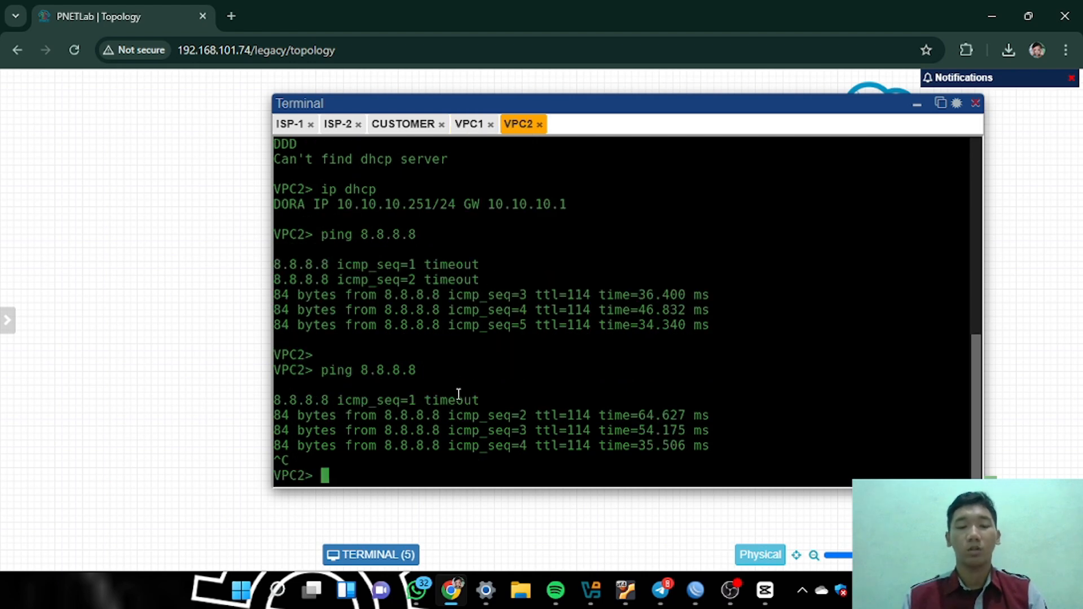
type("pi")
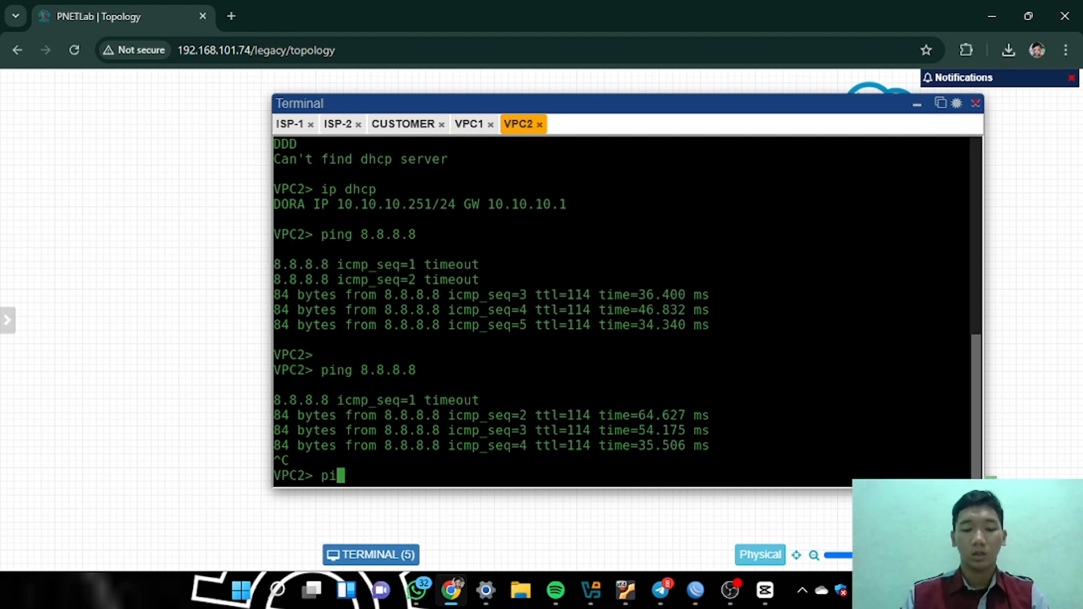
type("ng 8..8.8")
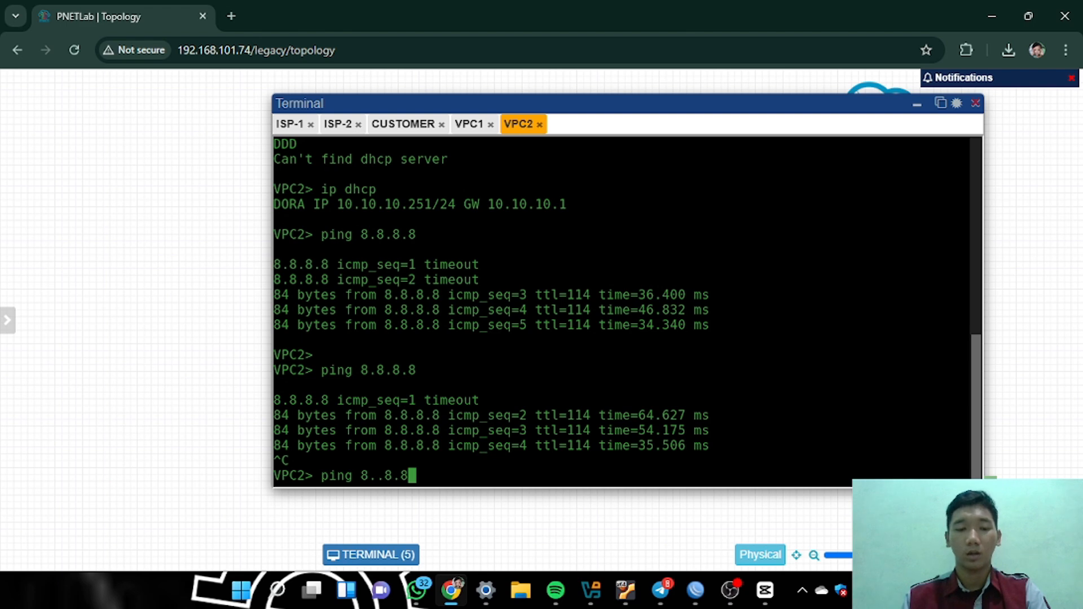
key("BackSpace")
key("BackSpace")
key("BackSpace")
key("BackSpace")
type("8.8.")
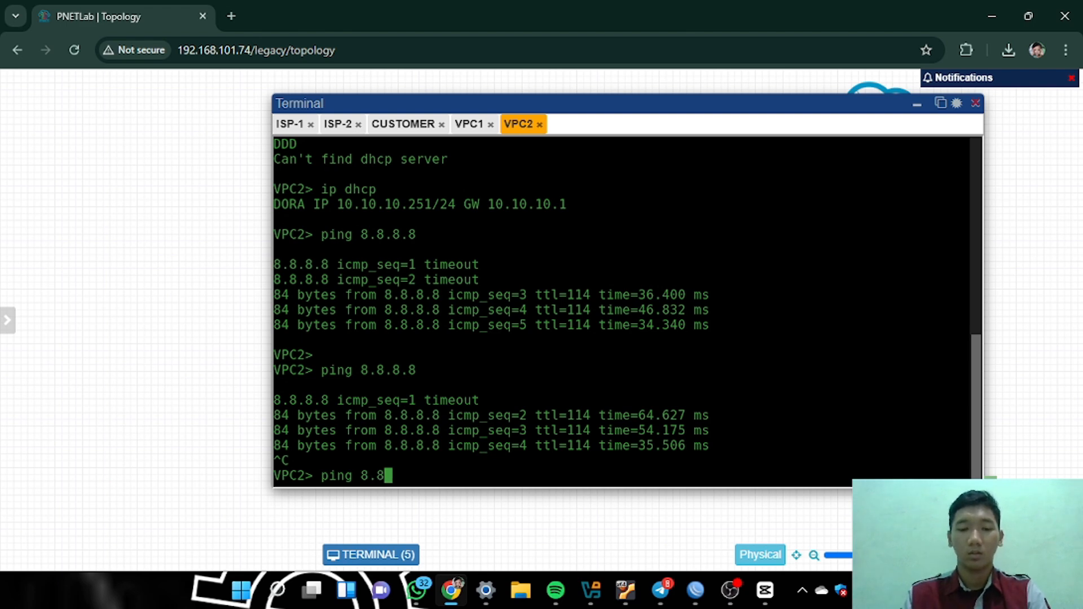
type("8.8")
key("Return")
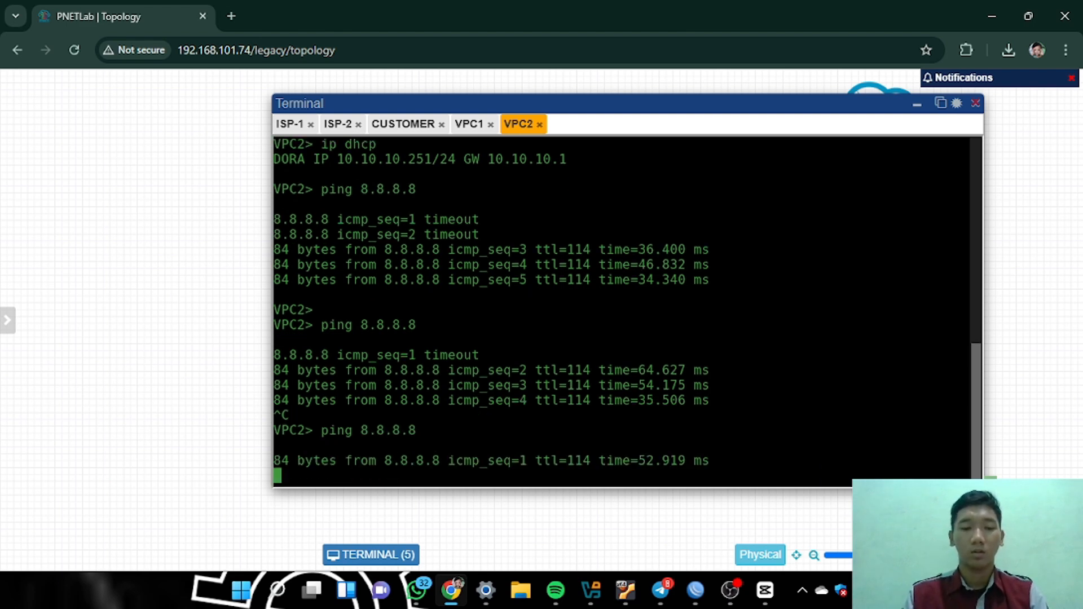
key("ctrl+c")
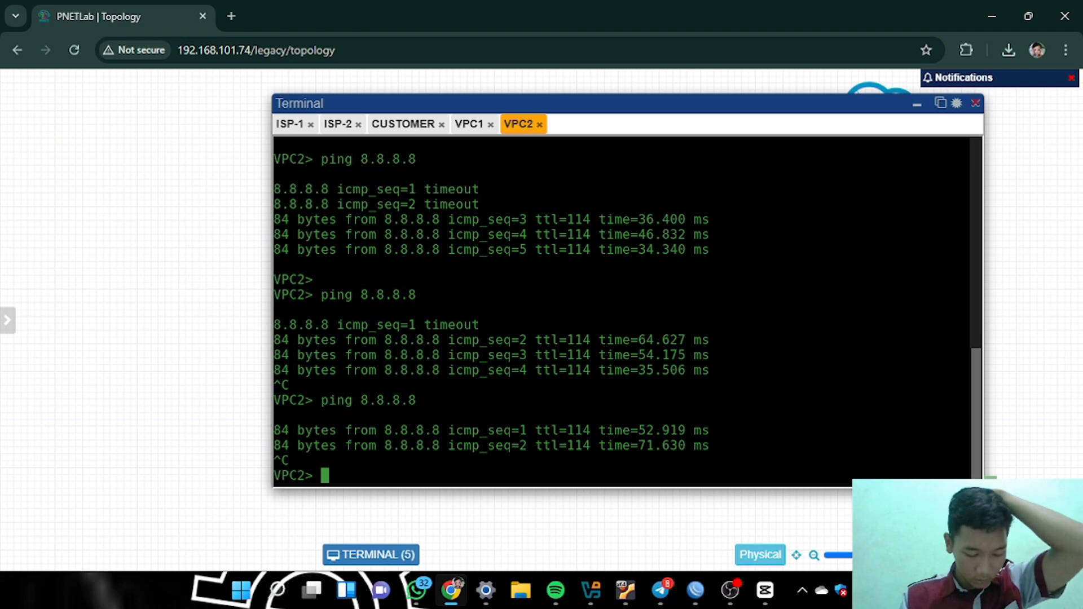
Trace the route to 8.8.8.8 from the VPC1 console
left_click(470, 133)
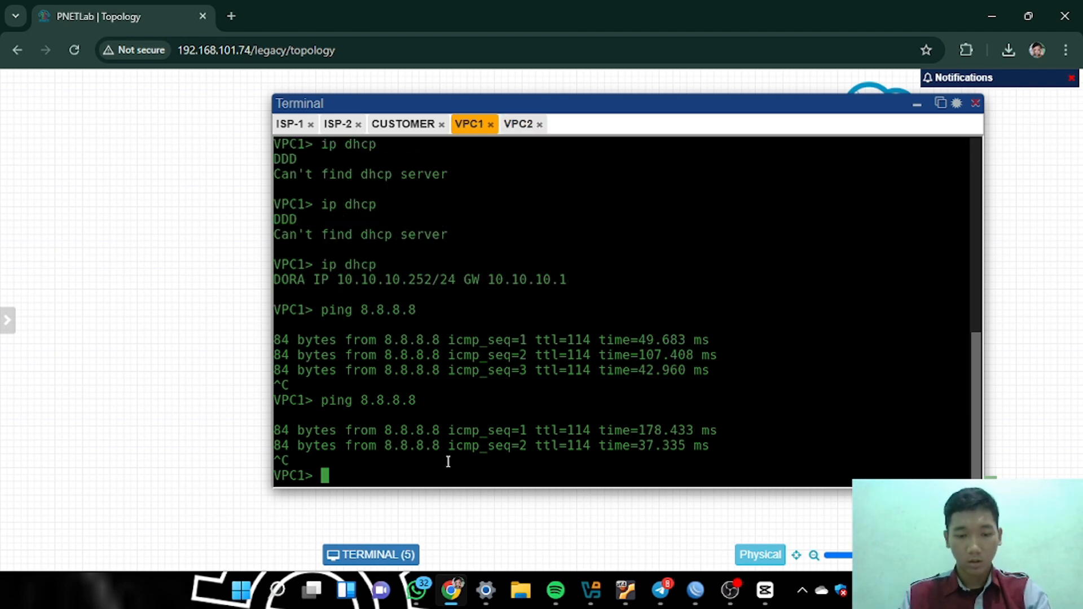
type("trace")
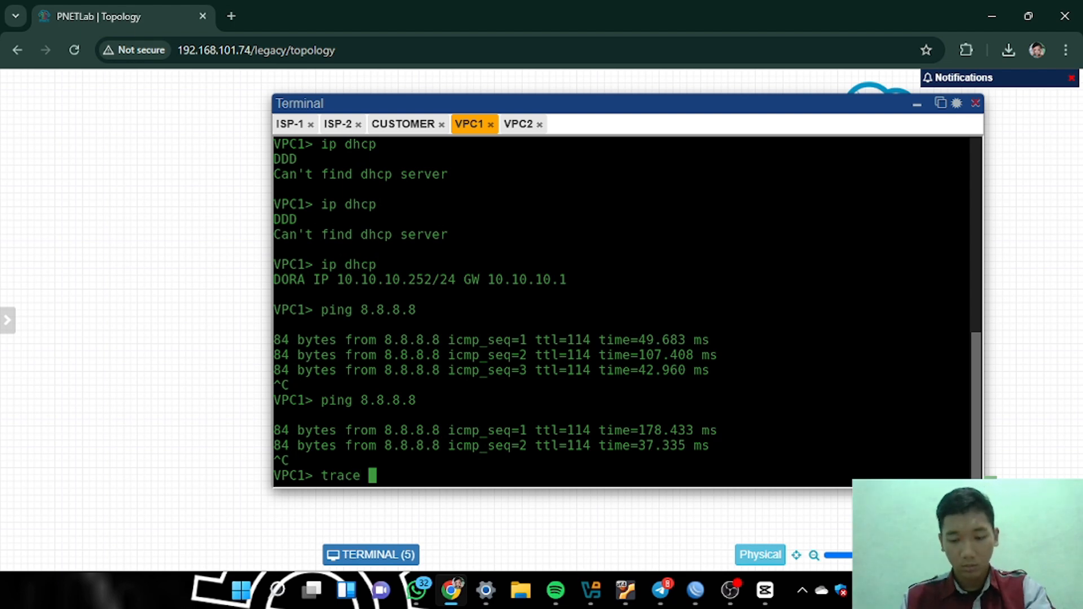
type(" 8.8.8.")
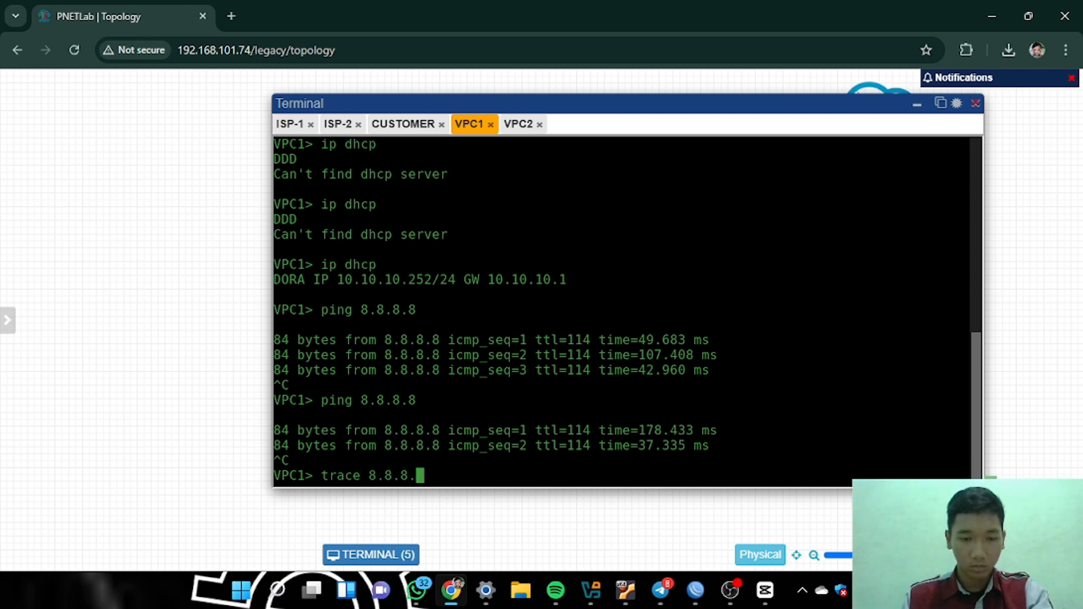
Trace the route from VPC1 to 8.8.8.8 and highlight the addresses of the first and second hops
type("8")
key("Return")
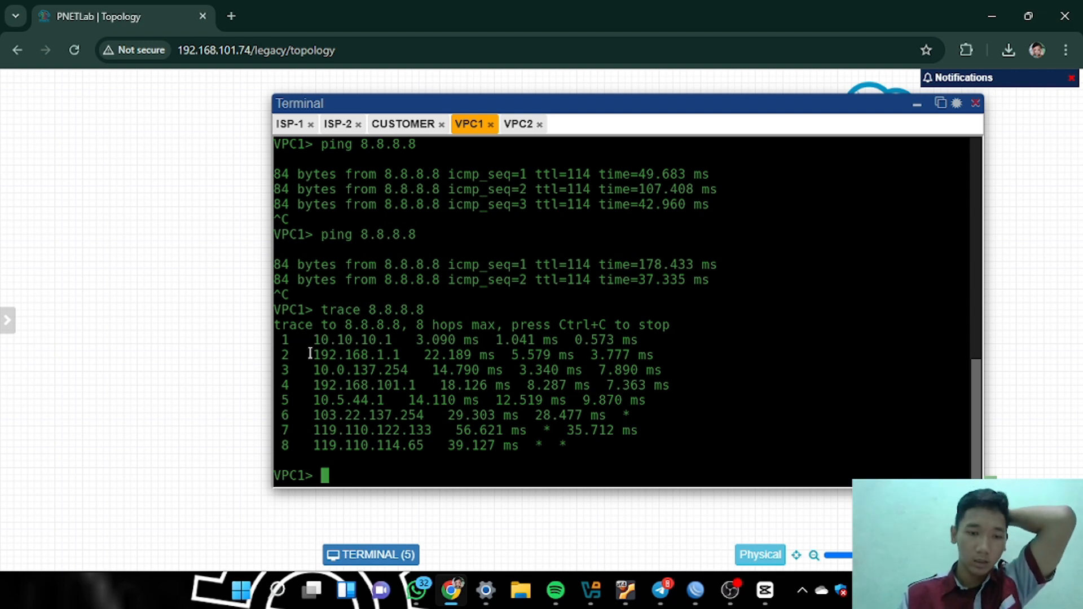
left_click_drag(312, 354, 402, 357)
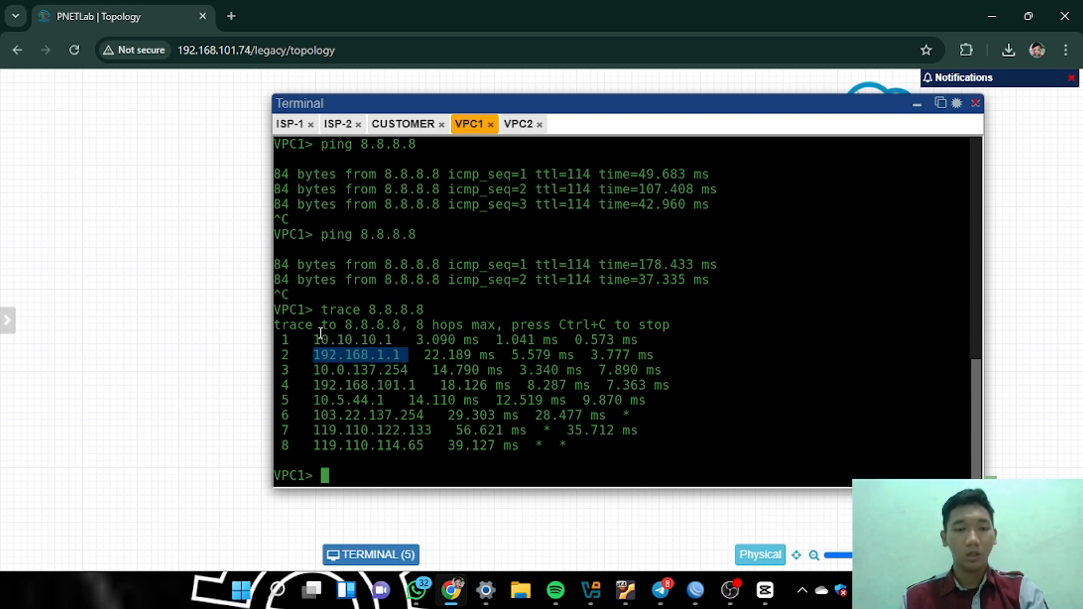
left_click_drag(310, 339, 443, 337)
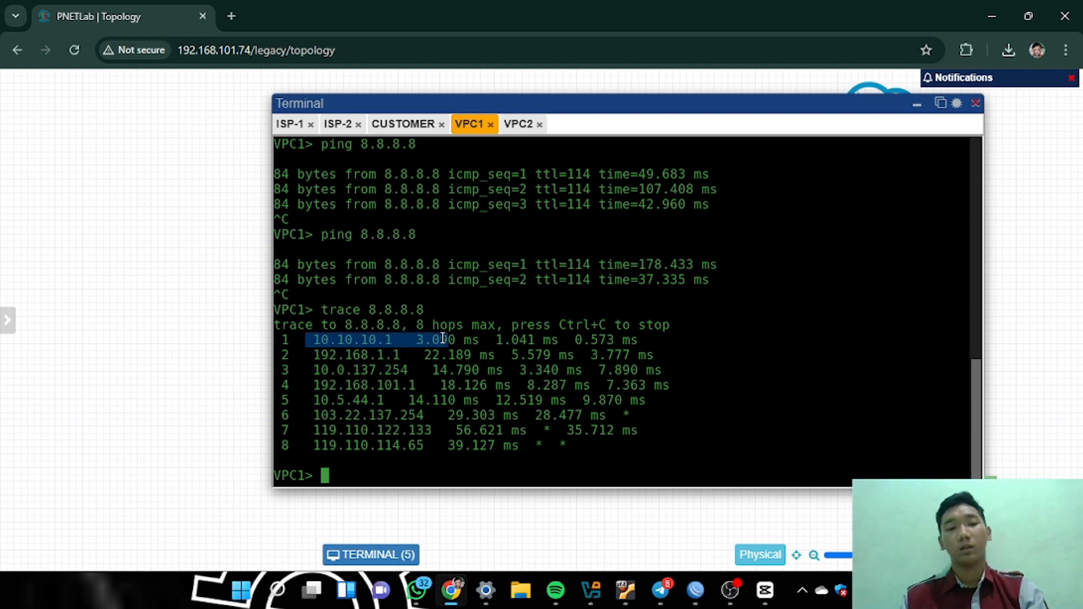
left_click(331, 354)
left_click_drag(314, 355, 397, 354)
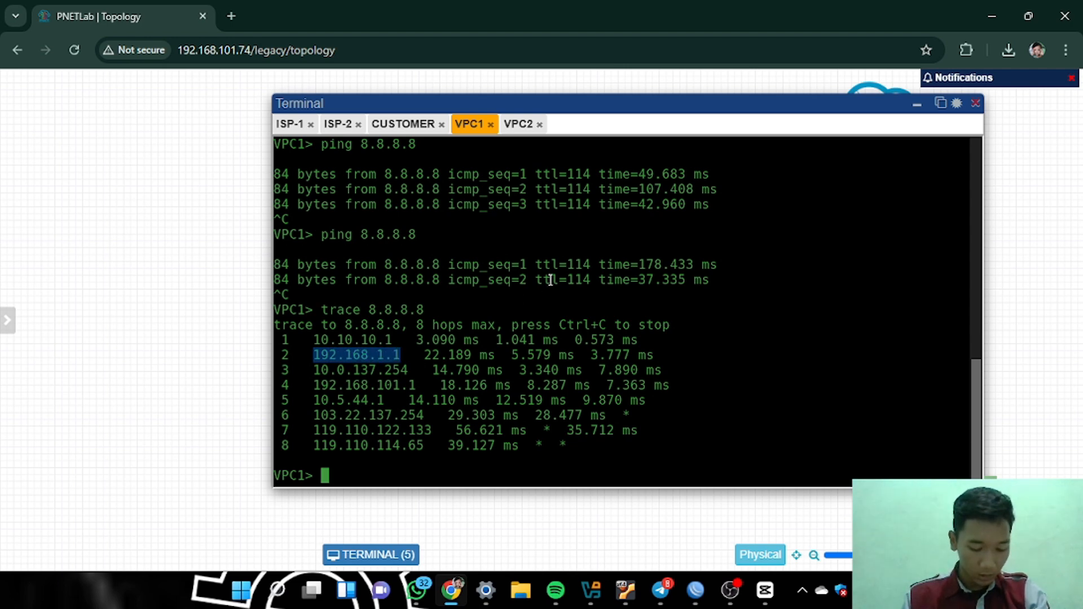
Trace the route from VPC2 to 8.8.8.8 and highlight the second hop's address
left_click(517, 125)
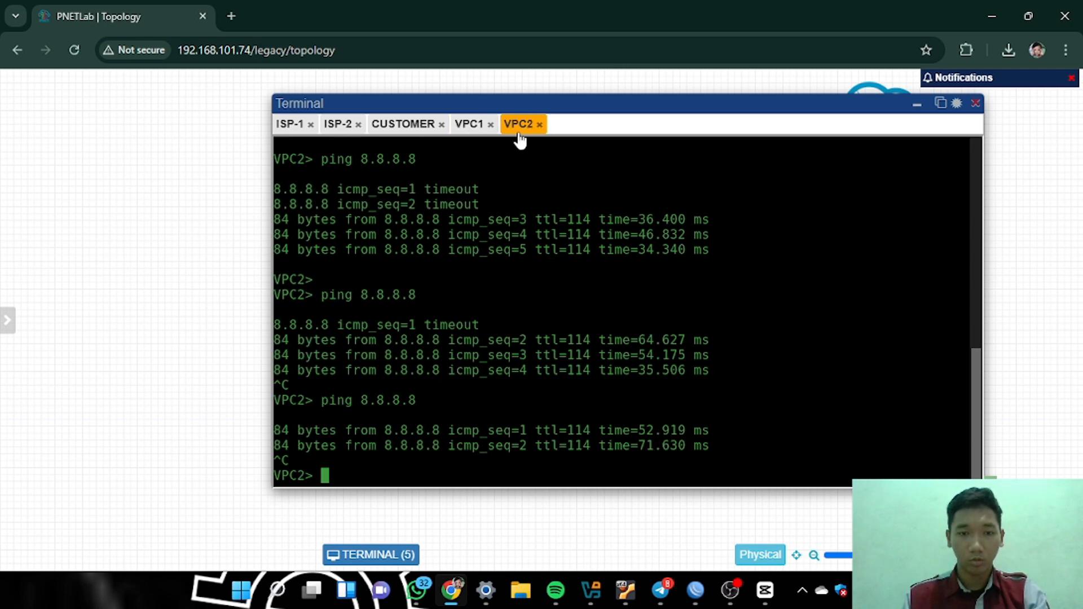
type("trac")
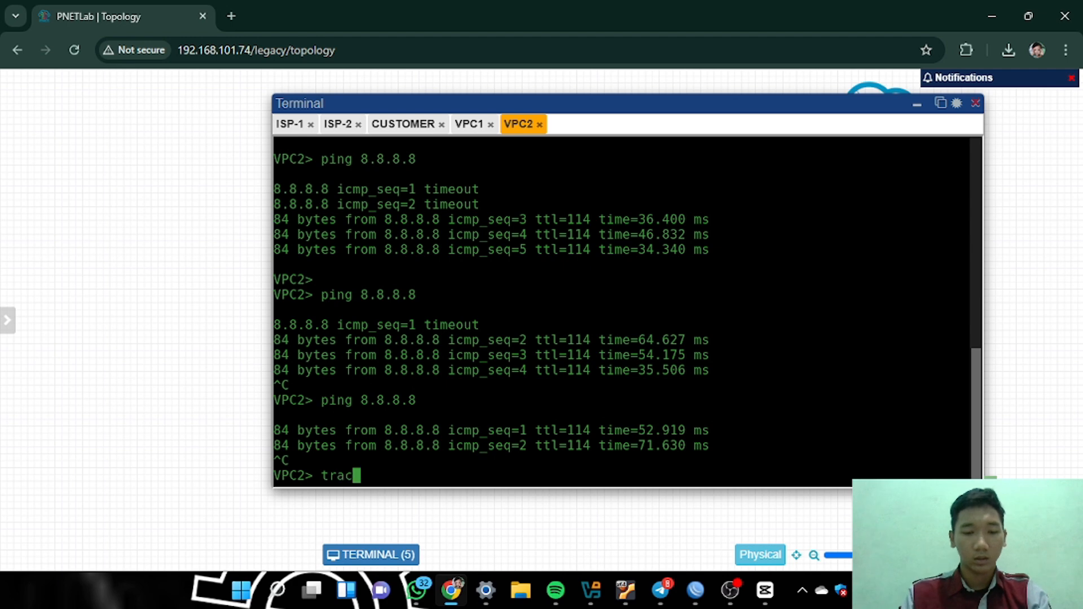
type("e 8.8.8")
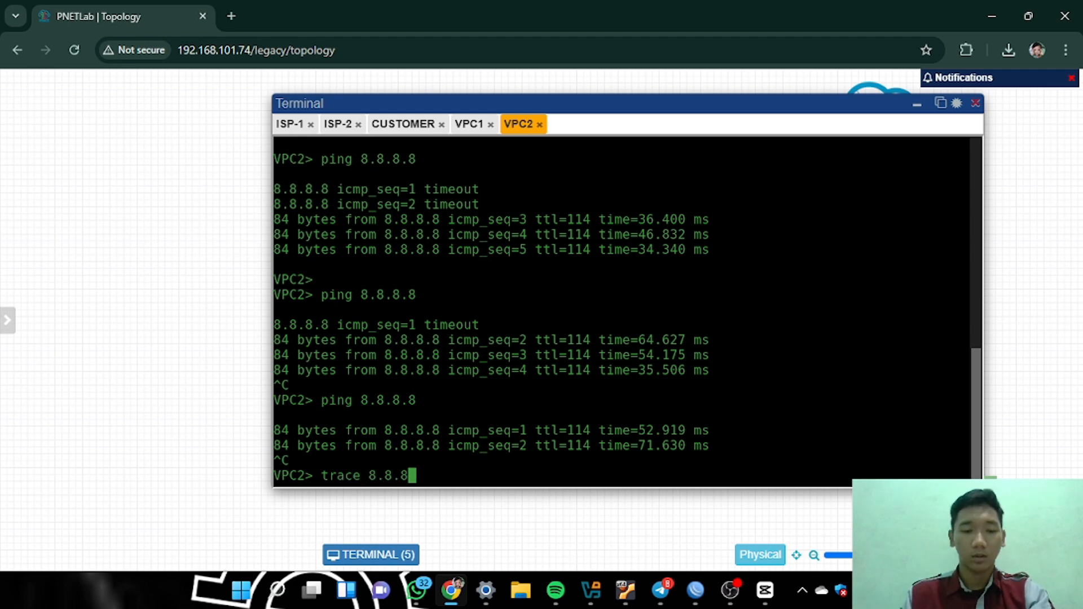
type(".8")
key("Return")
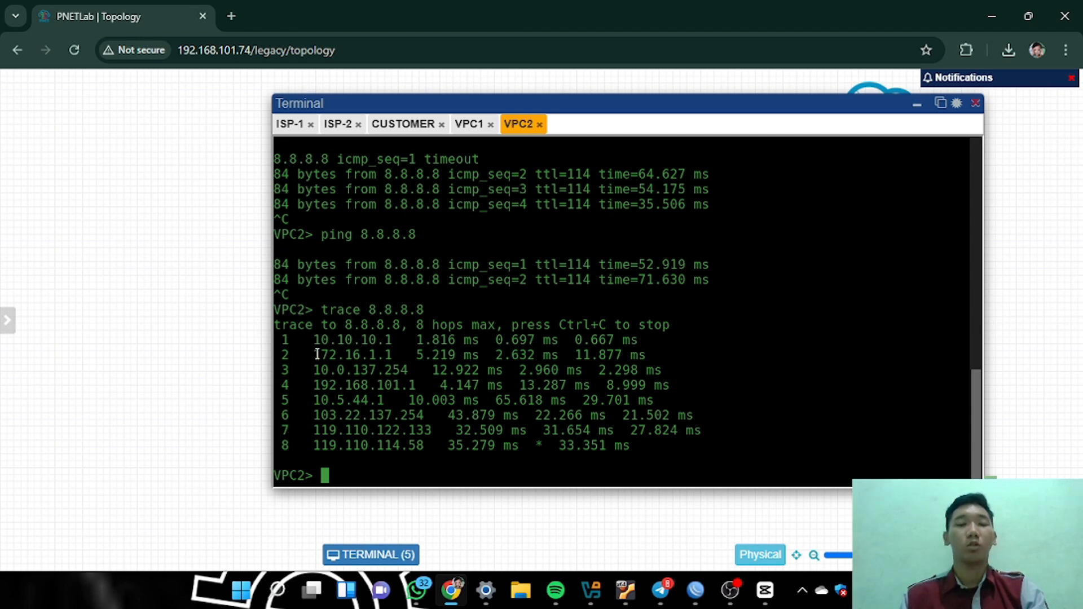
mouse_move(314, 355)
left_mouse_down()
mouse_move(403, 358)
mouse_move(310, 353)
mouse_move(338, 371)
mouse_move(391, 360)
left_mouse_up()
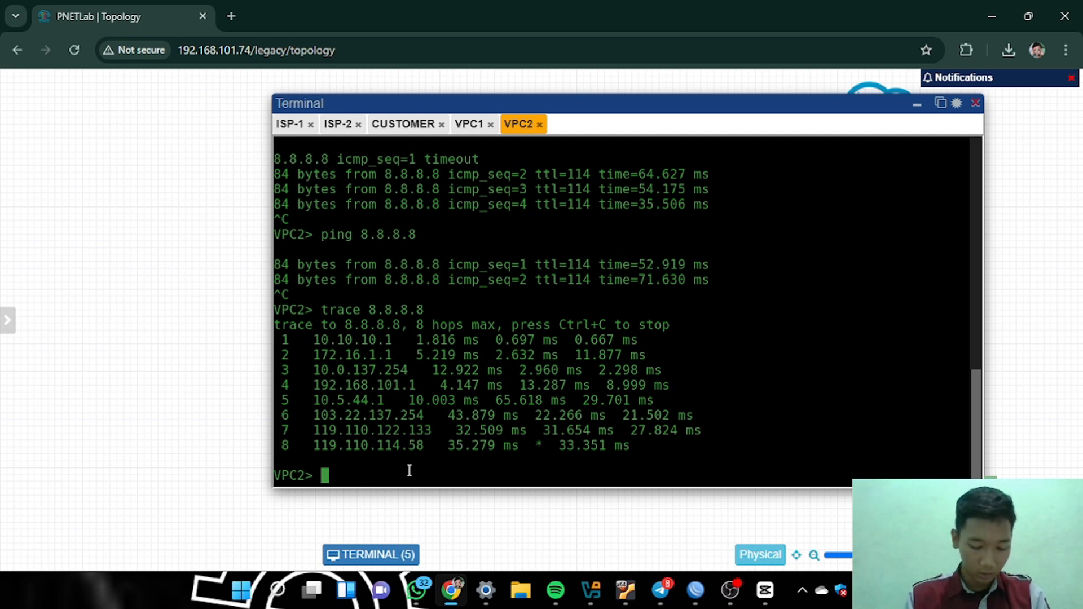
Set VPC2's DNS server to 8.8.8.8 with the ip dns command
type("ip")
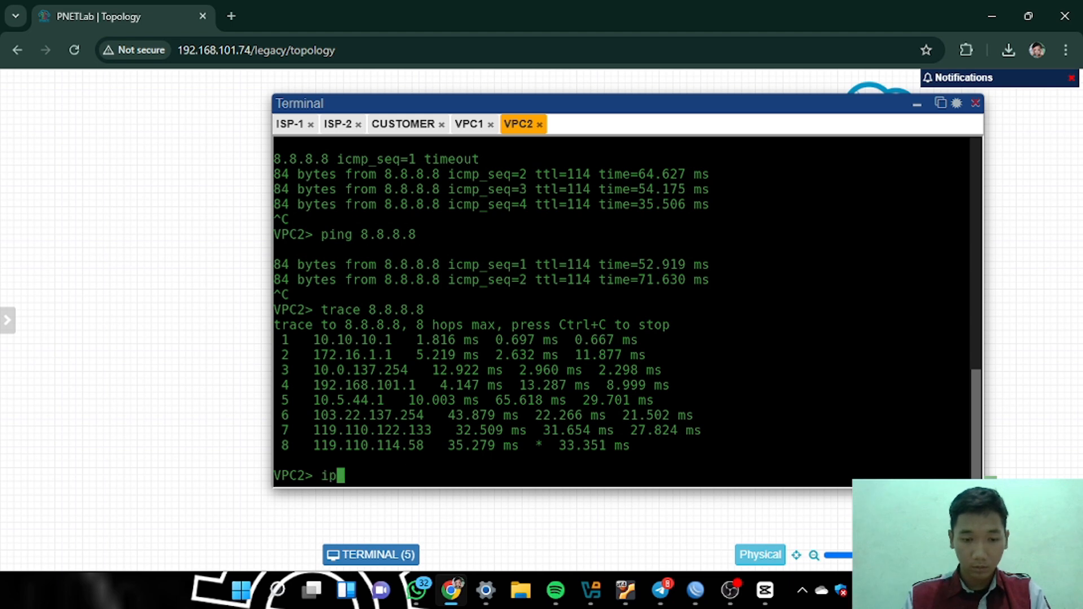
type(" dns ")
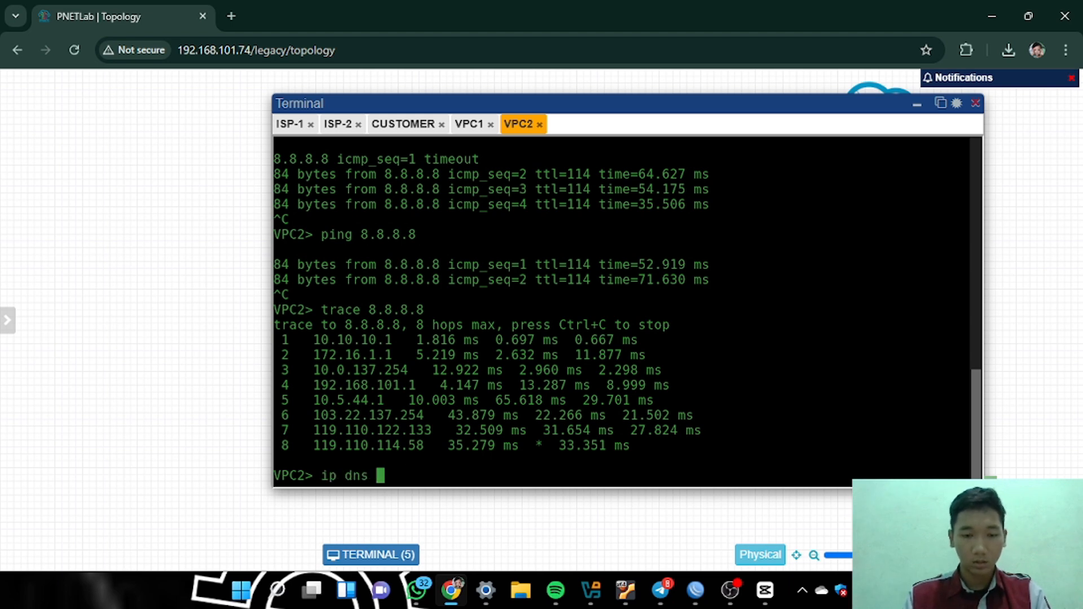
type("8.8.8.8")
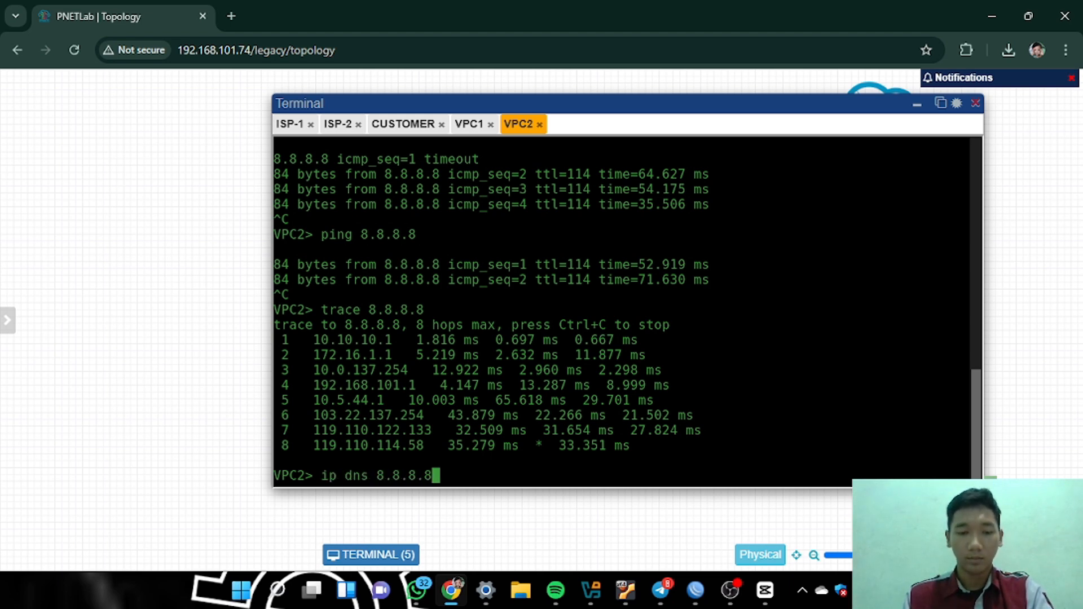
key("Return")
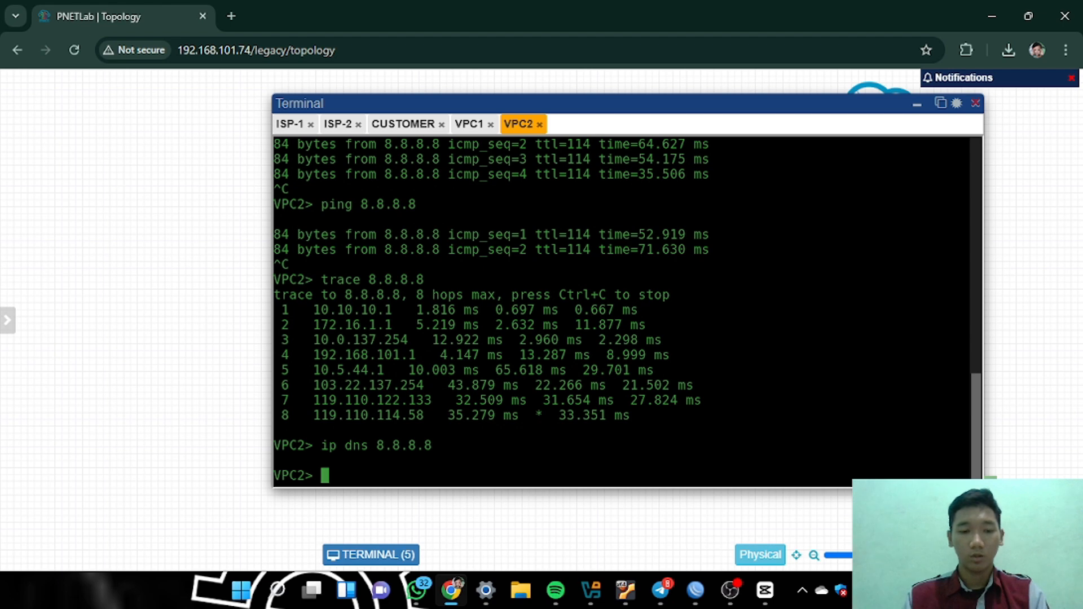
Show VPC2's IP configuration with show ip and highlight its DNS entry
type("sh")
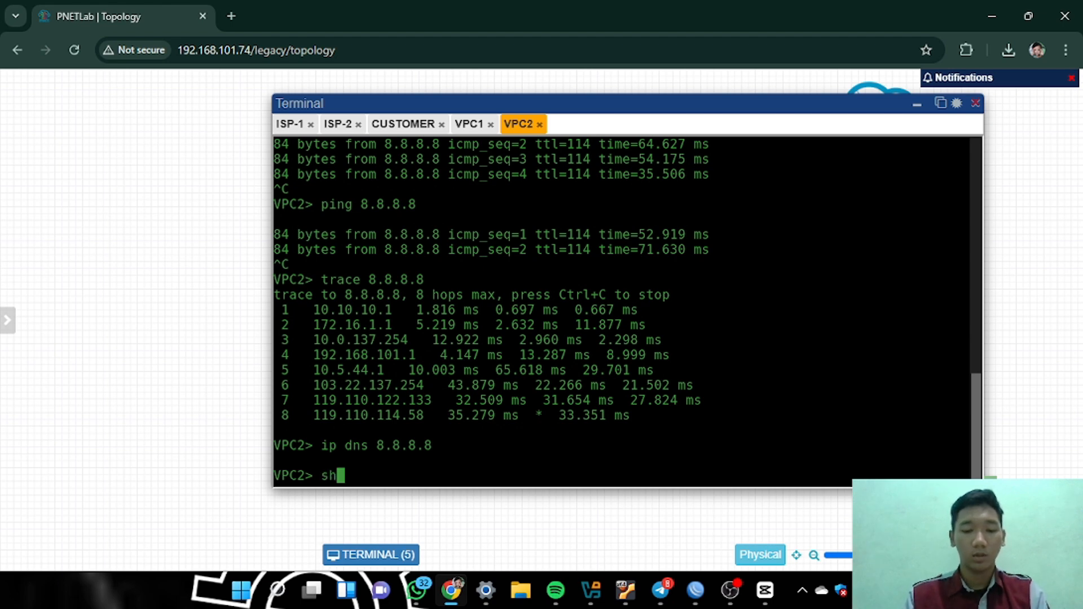
type("ow ip")
key("Return")
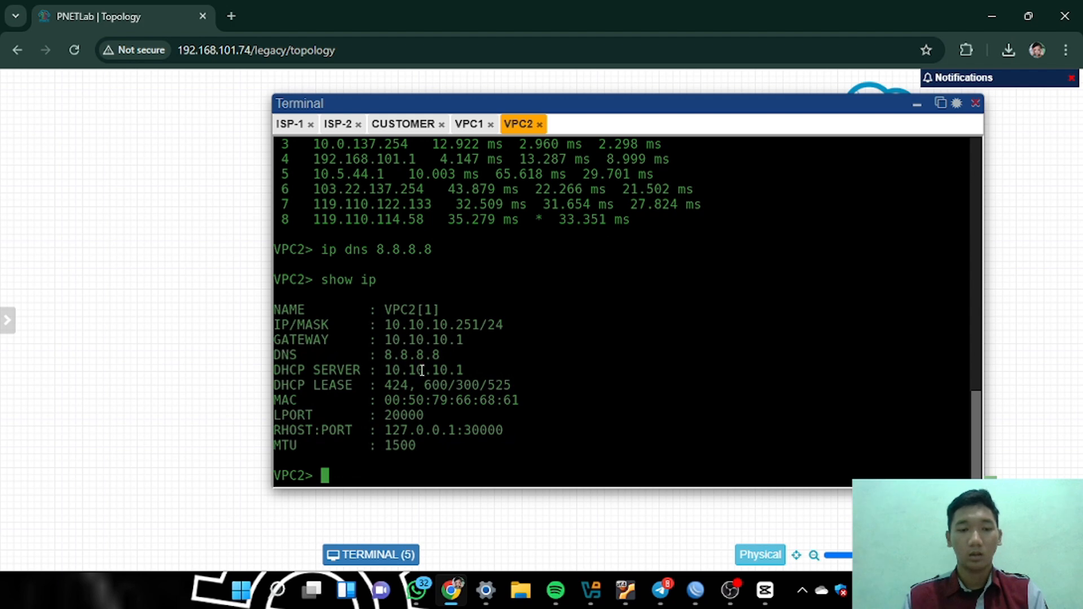
left_click_drag(382, 356, 469, 355)
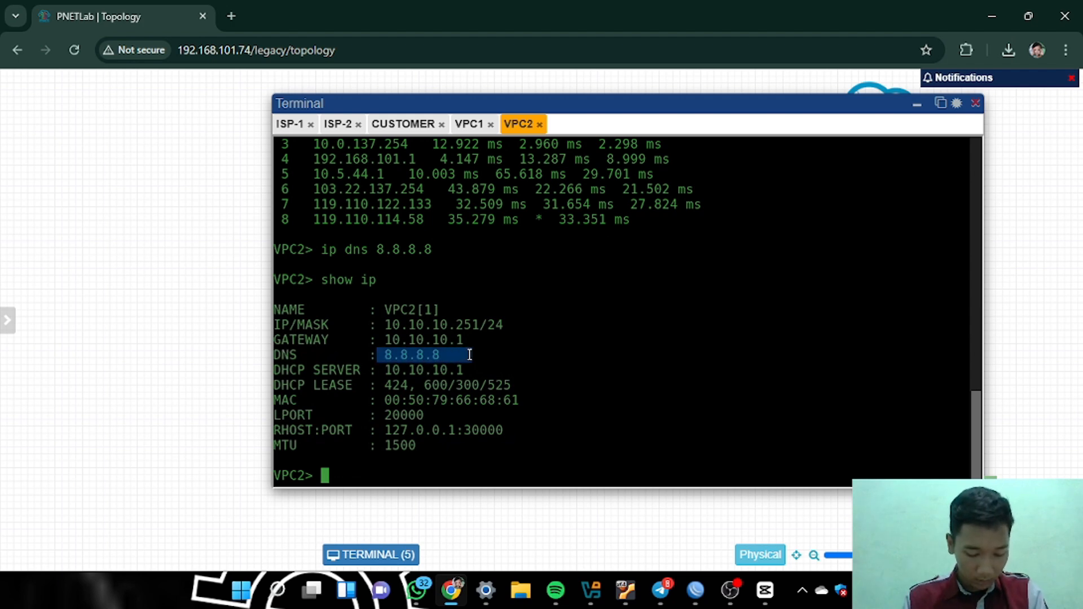
Ping google.com from VPC2 and stop the ping after a few replies
type("p")
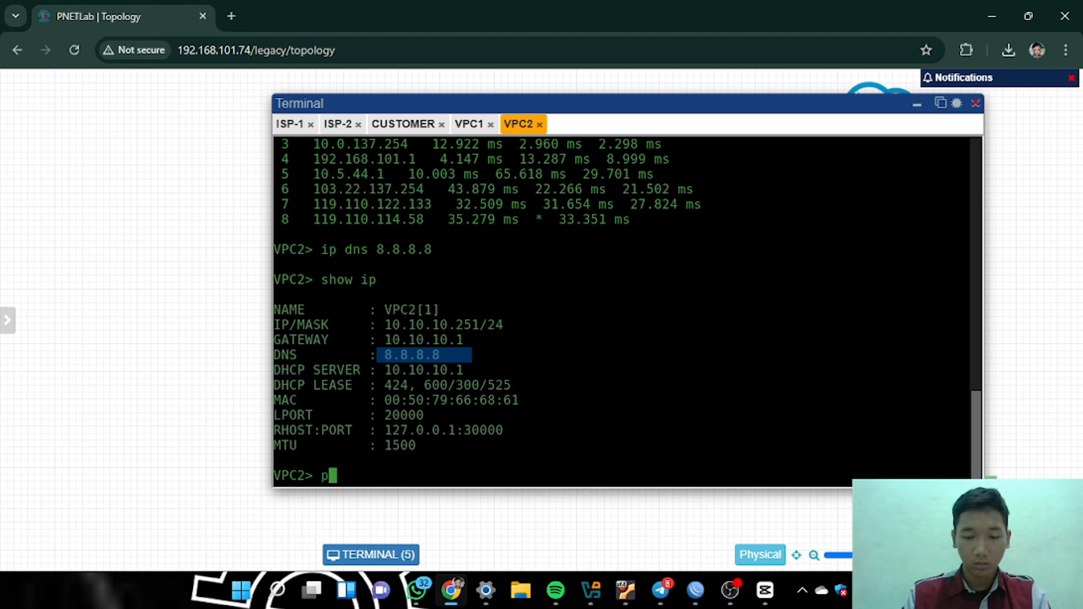
type("ing goo")
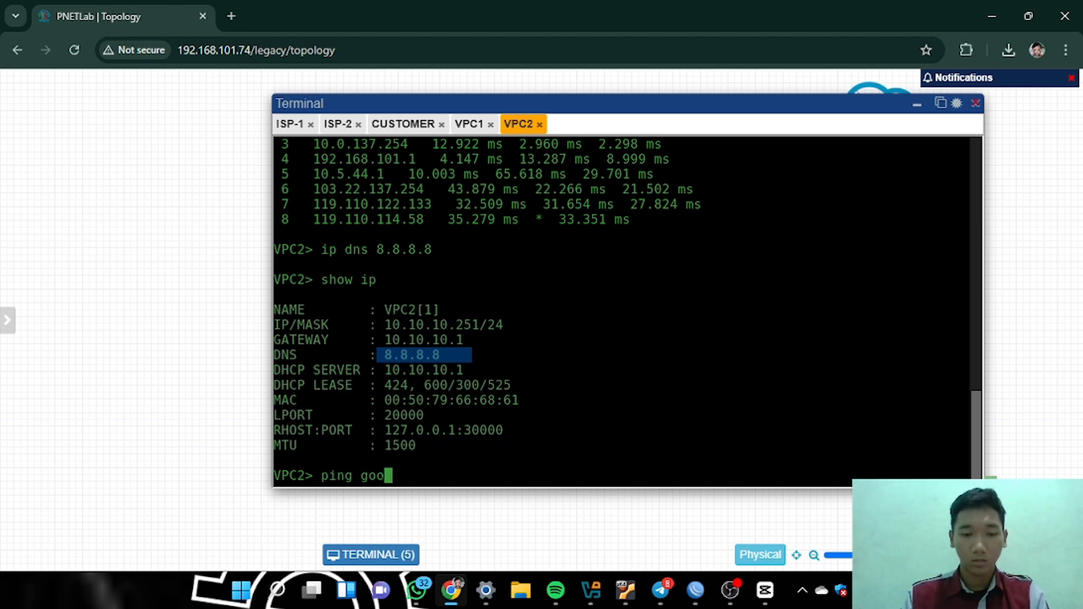
type("gle")
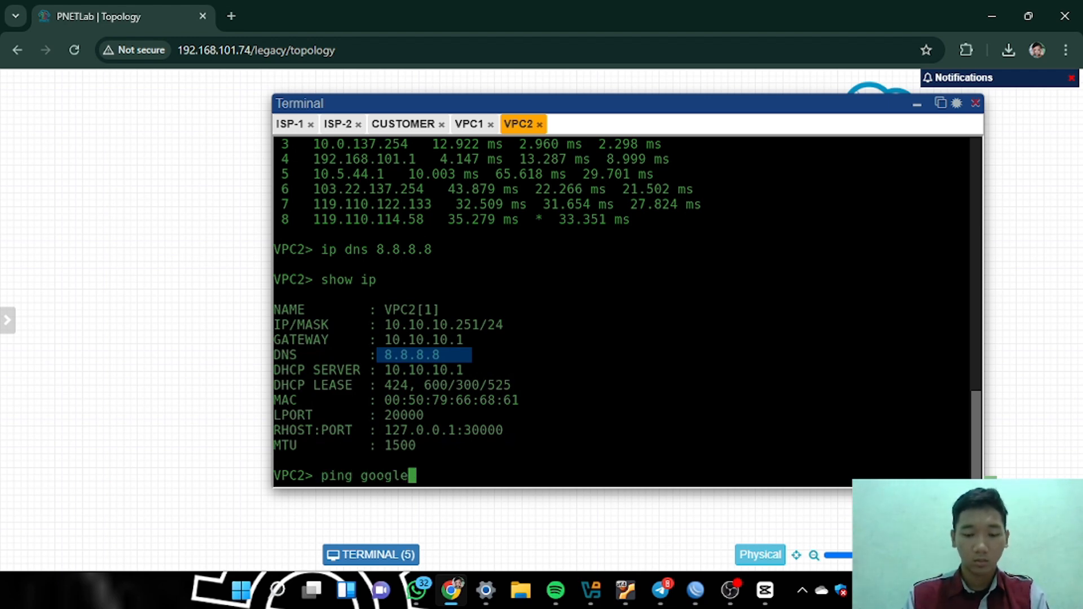
type(".com")
key("Return")
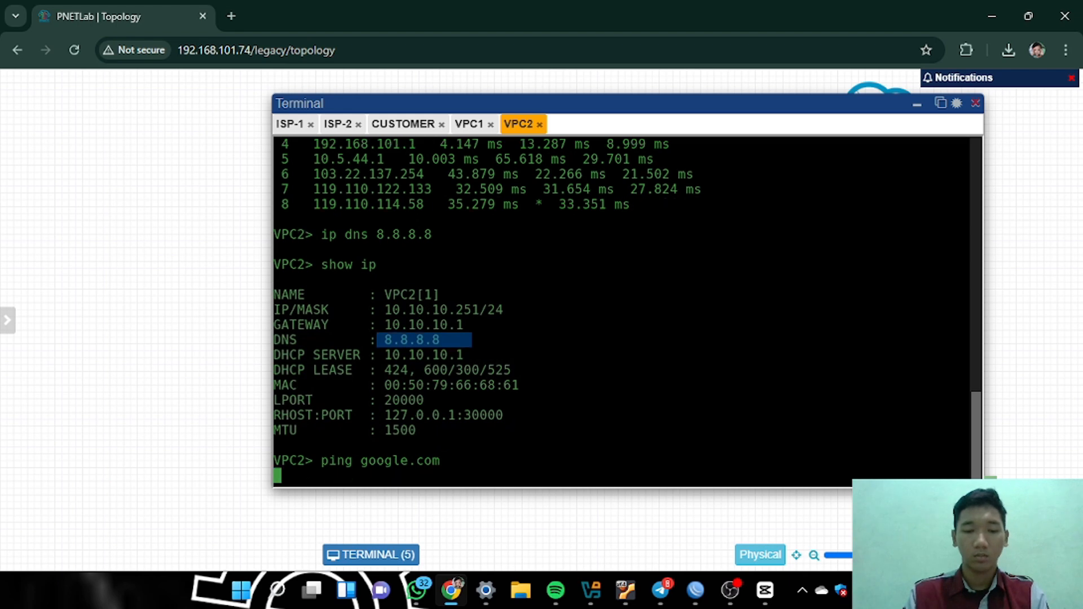
key("ctrl+c")
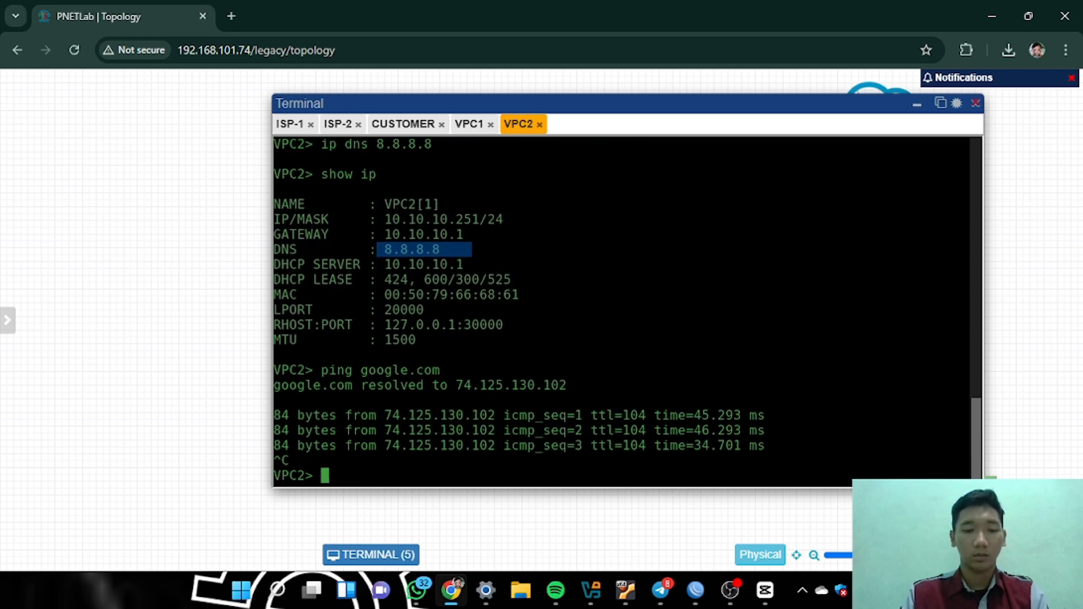
Trace the route from VPC2 to google.com and highlight the second hop's address
type("trace")
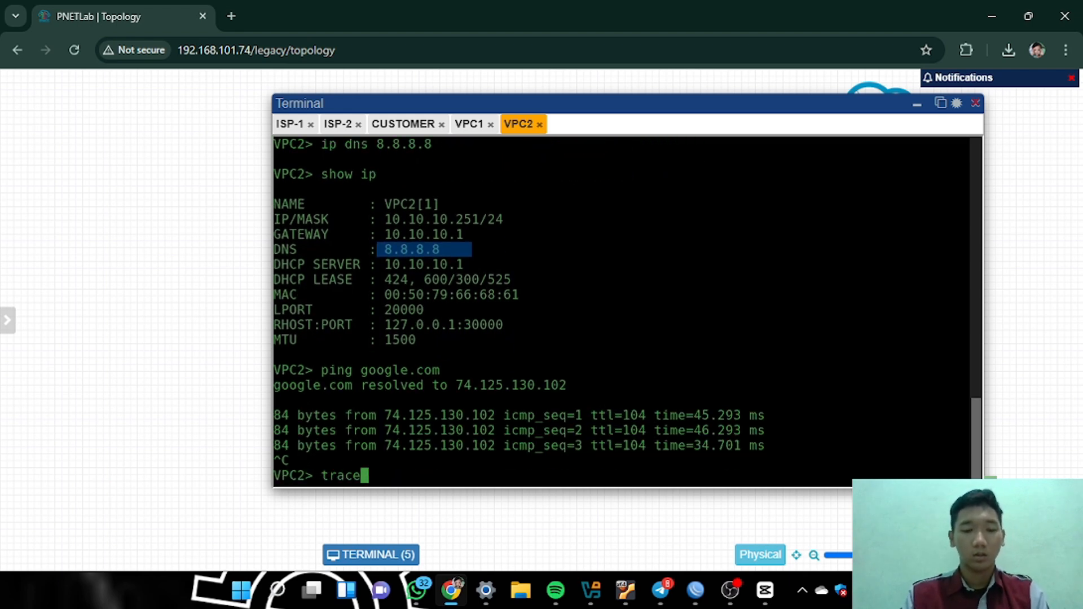
type(" go")
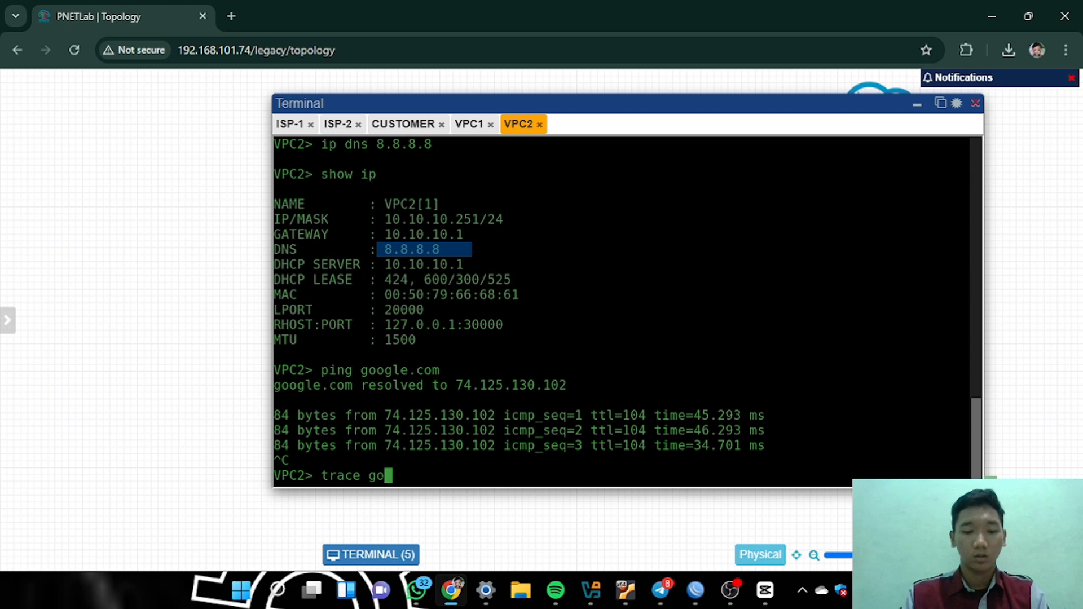
type("ogle.")
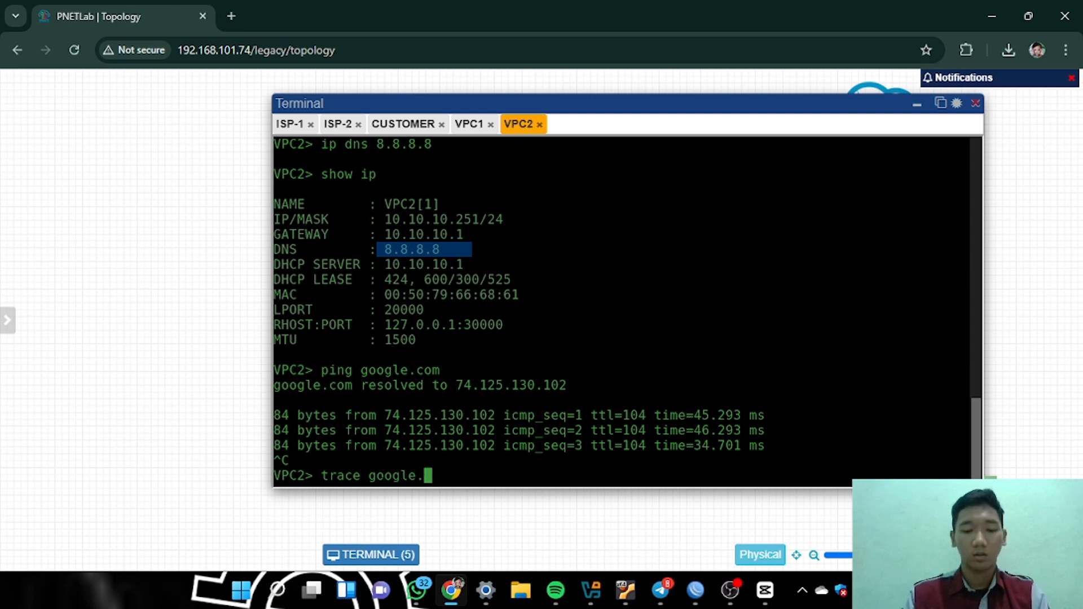
type("com")
key("Return")
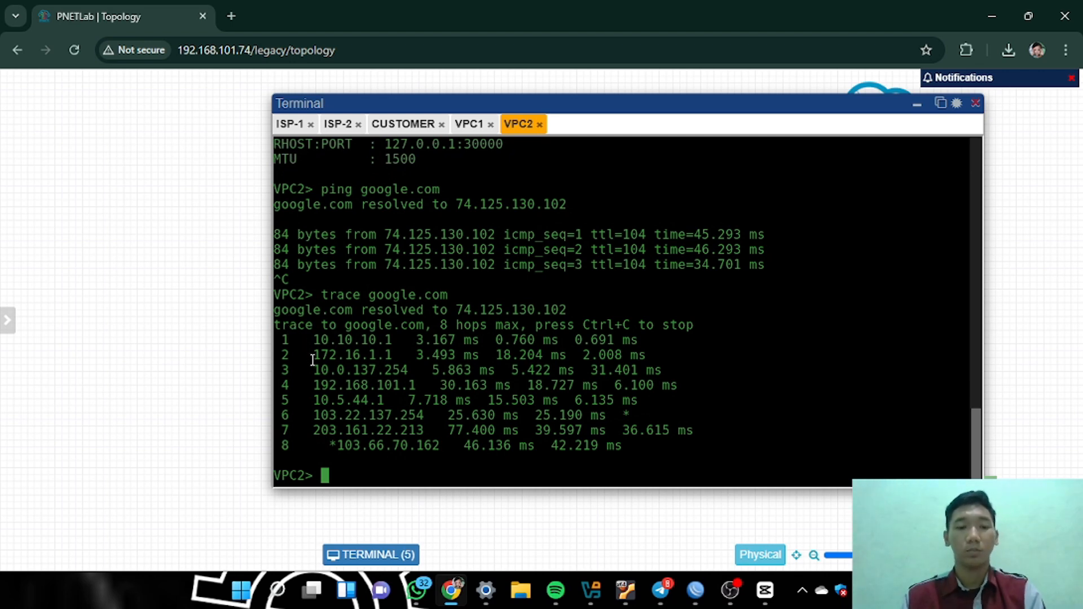
left_click_drag(310, 356, 405, 355)
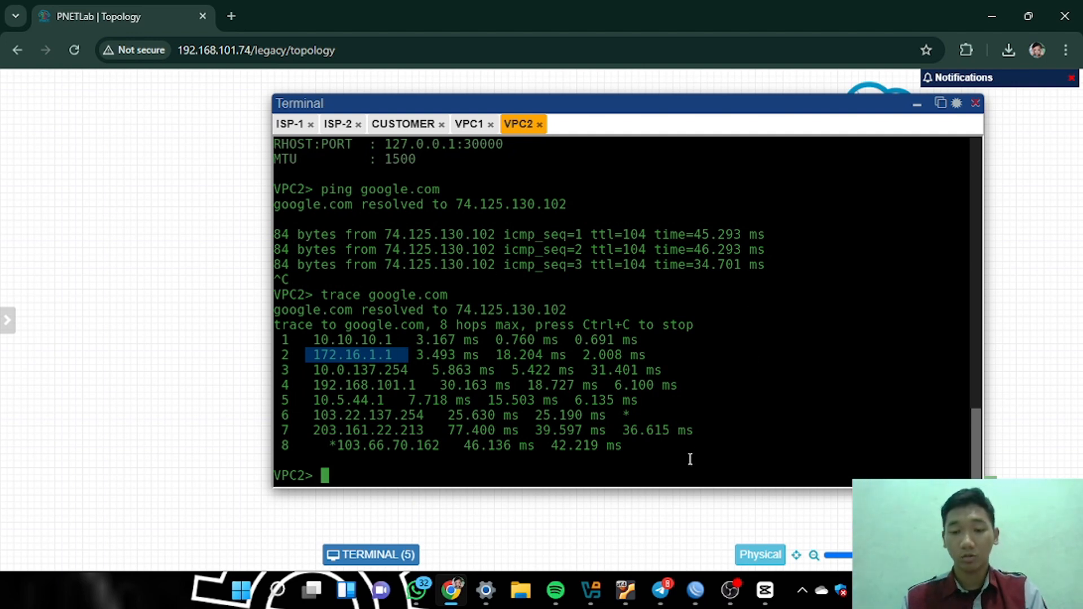
Switch to the MikroTik router's WinBox session, run a Traceroute to 8.8.8.8 and select the first hop in the results
mouse_move(693, 590)
left_click(824, 507)
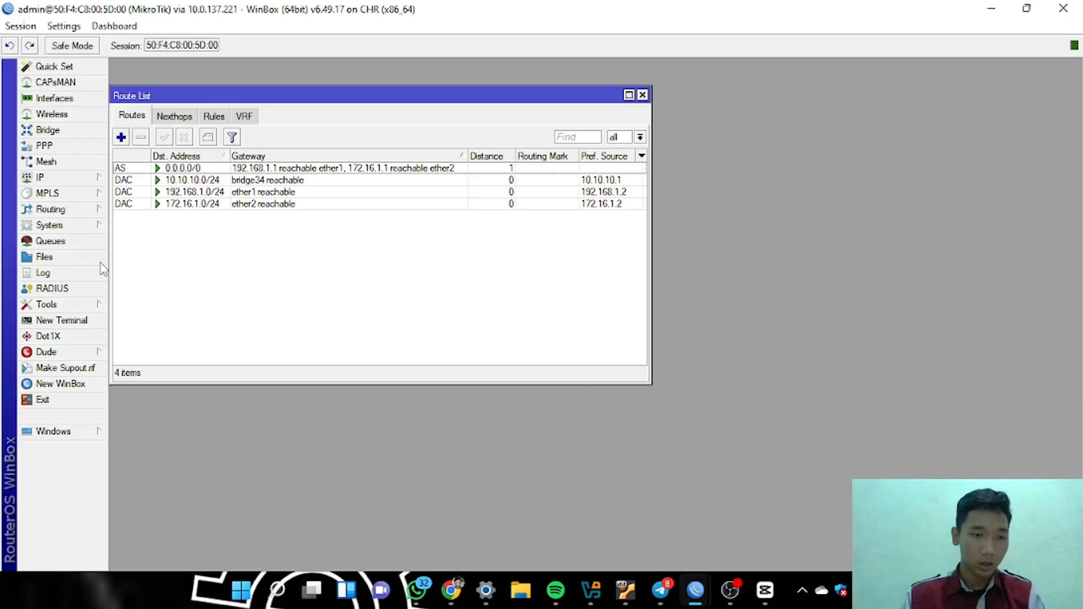
left_click(85, 304)
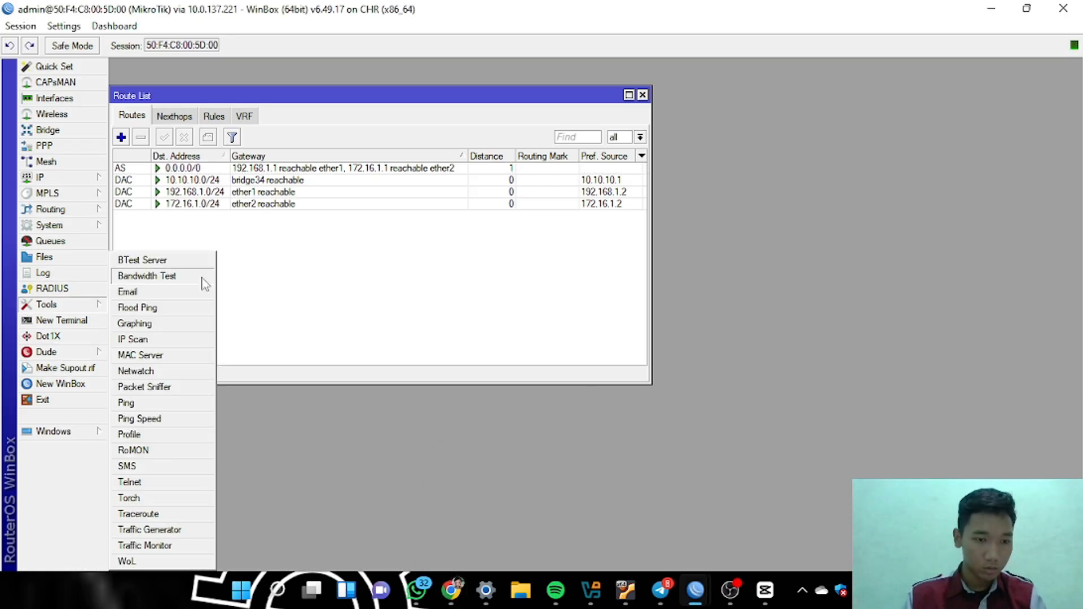
left_click(166, 514)
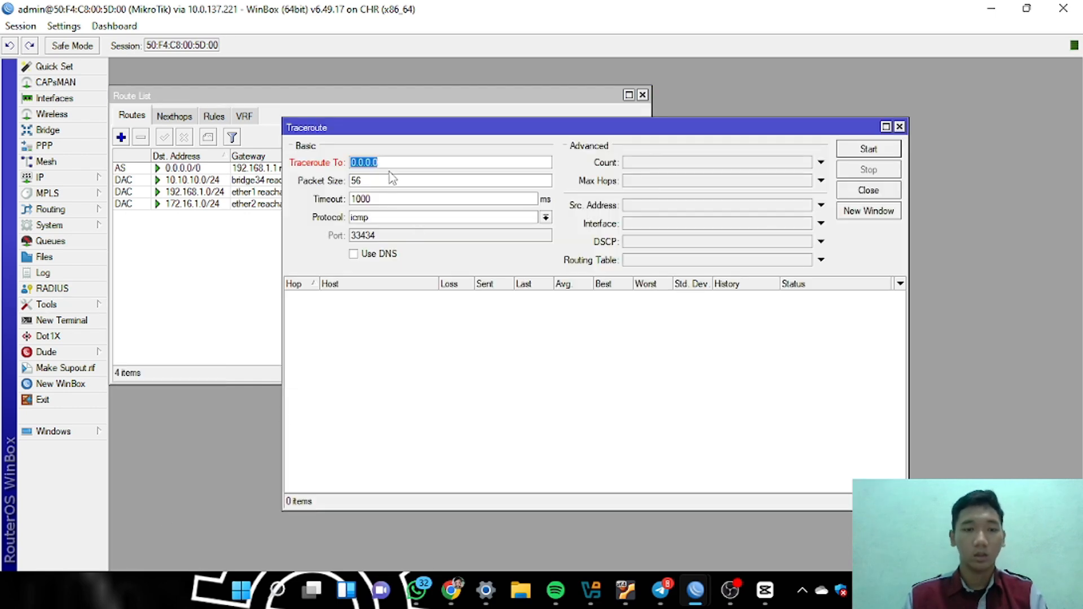
key("BackSpace")
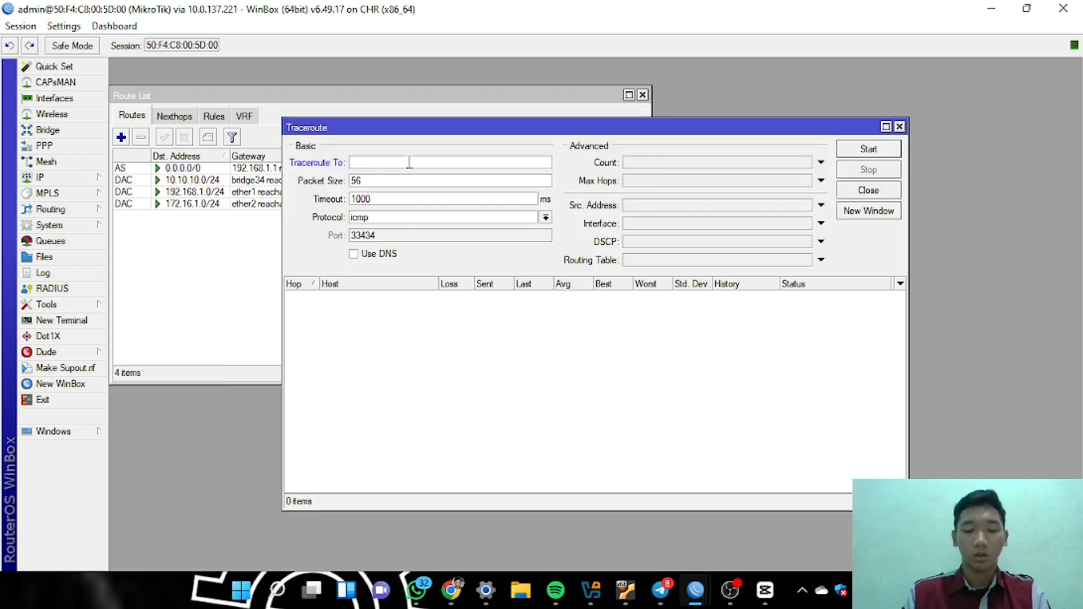
type("8.8.")
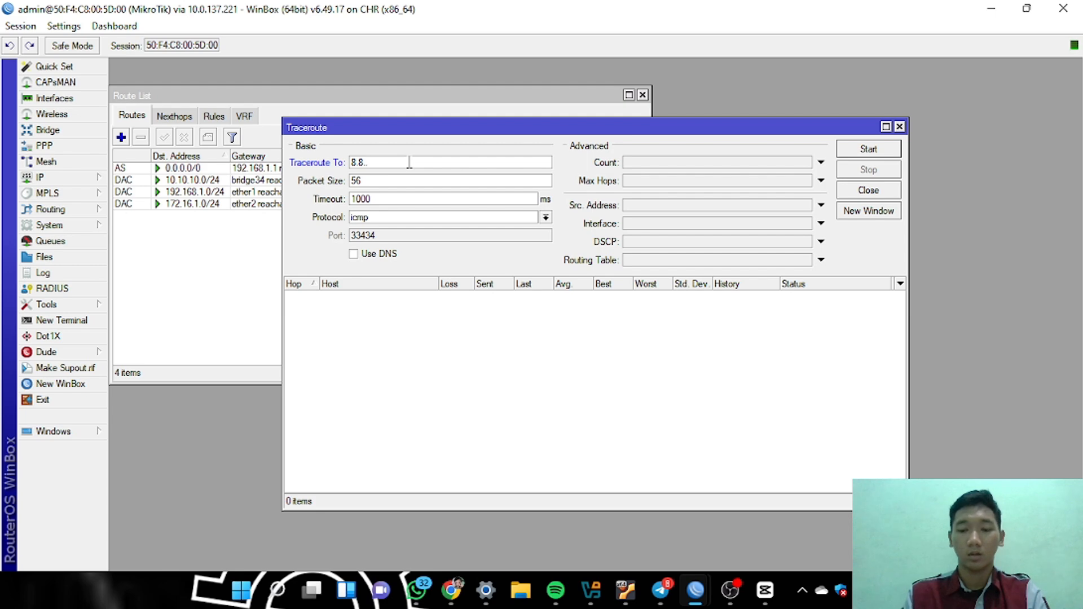
type("8.8")
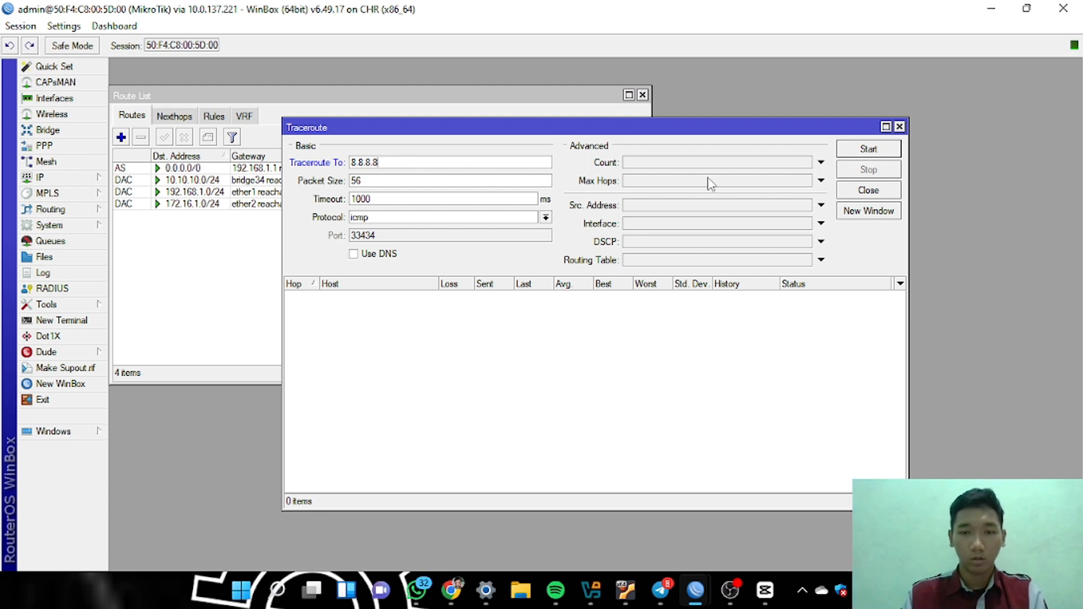
left_click(880, 154)
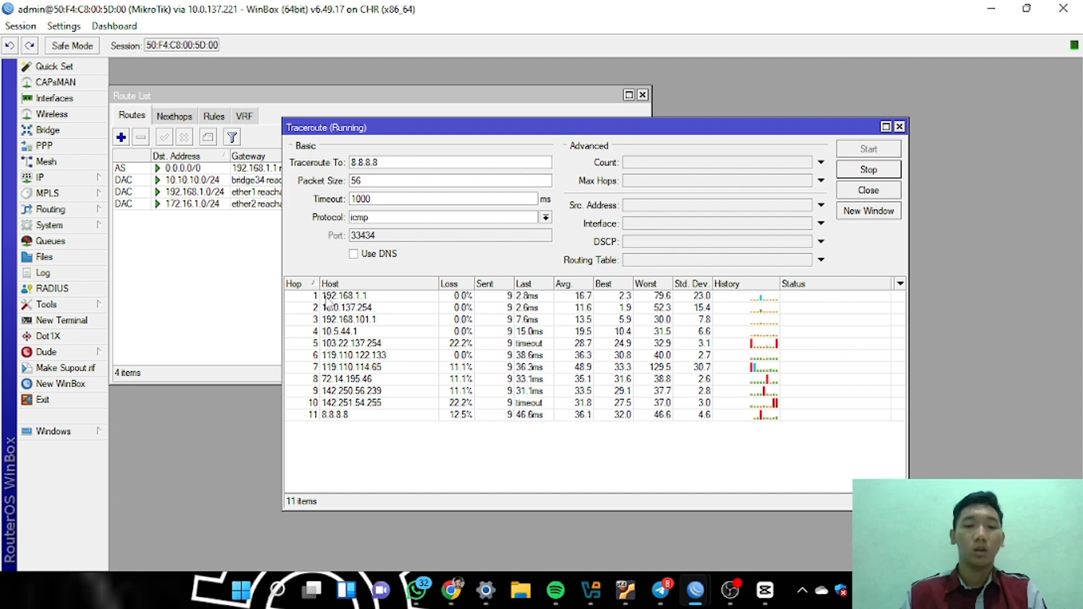
left_click(333, 297)
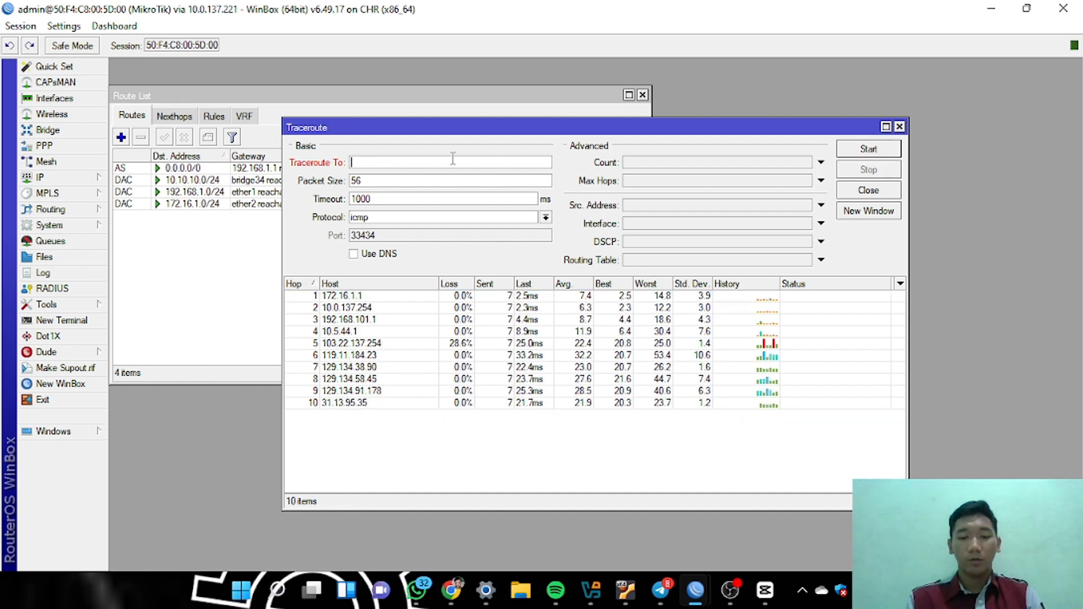
Run a Traceroute to 31.13.95.35 from the router and select the first hop in the results
type("31.")
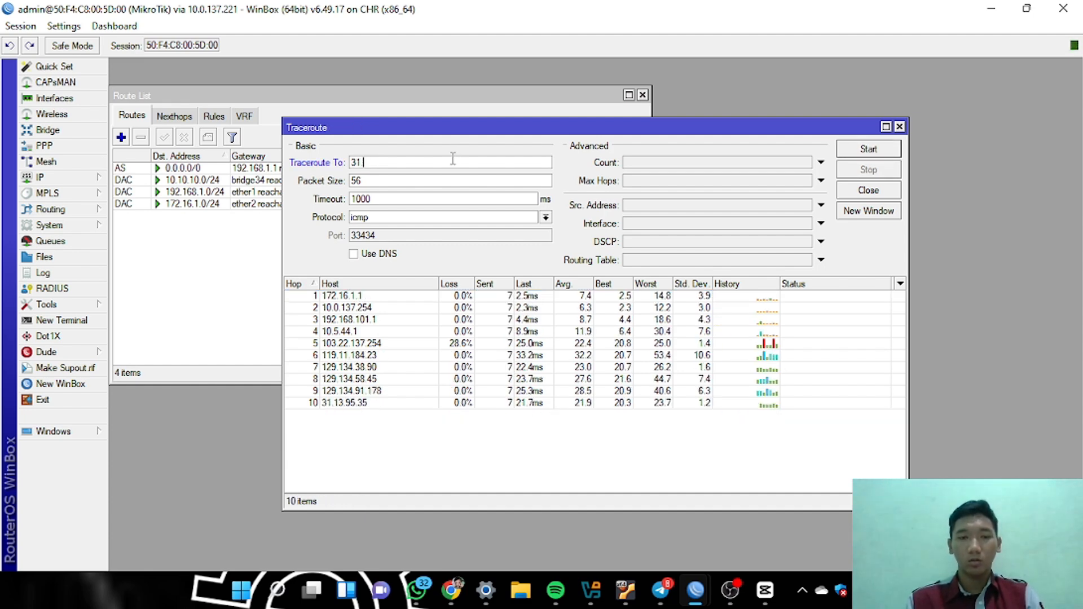
type("13")
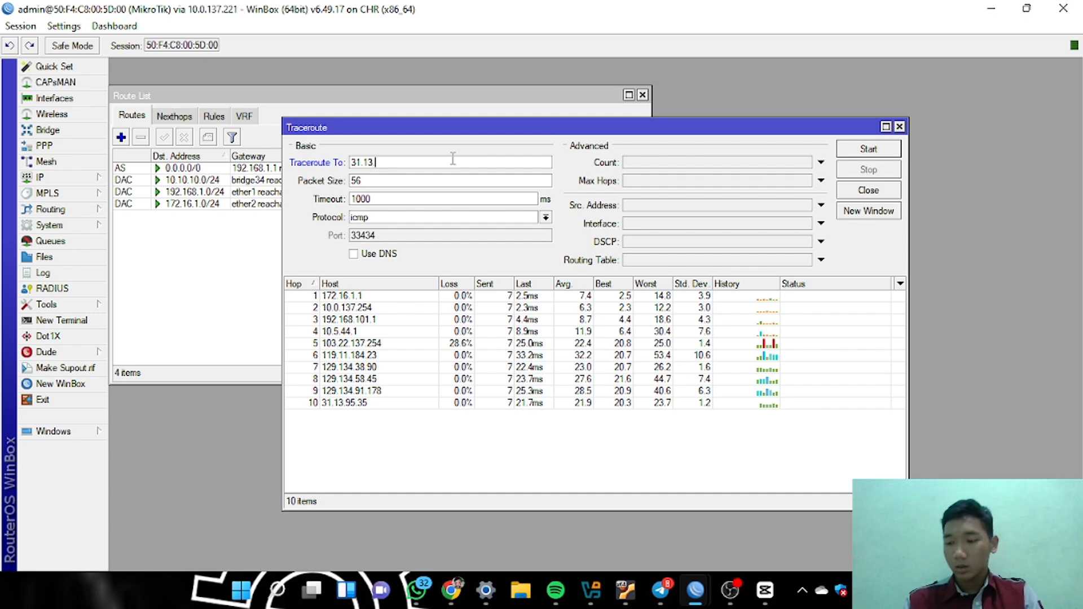
type(".9")
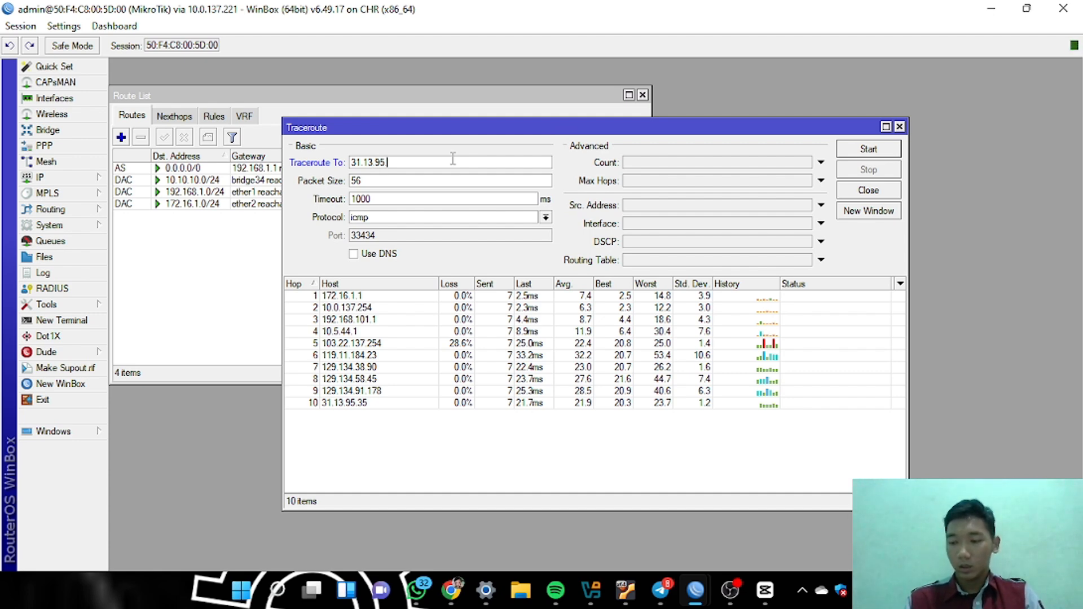
type("5.35")
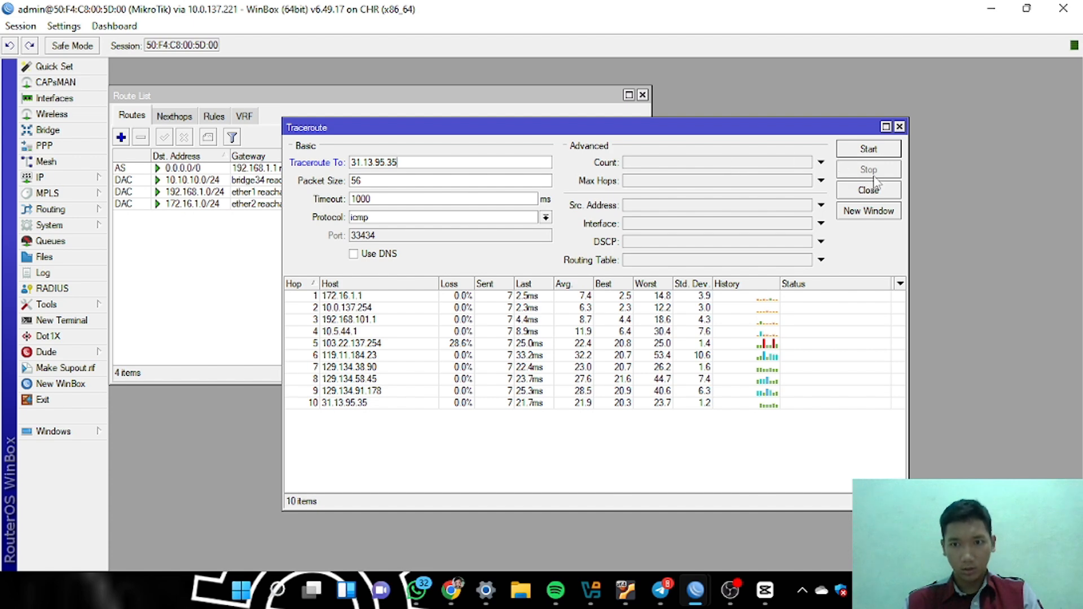
left_click(869, 149)
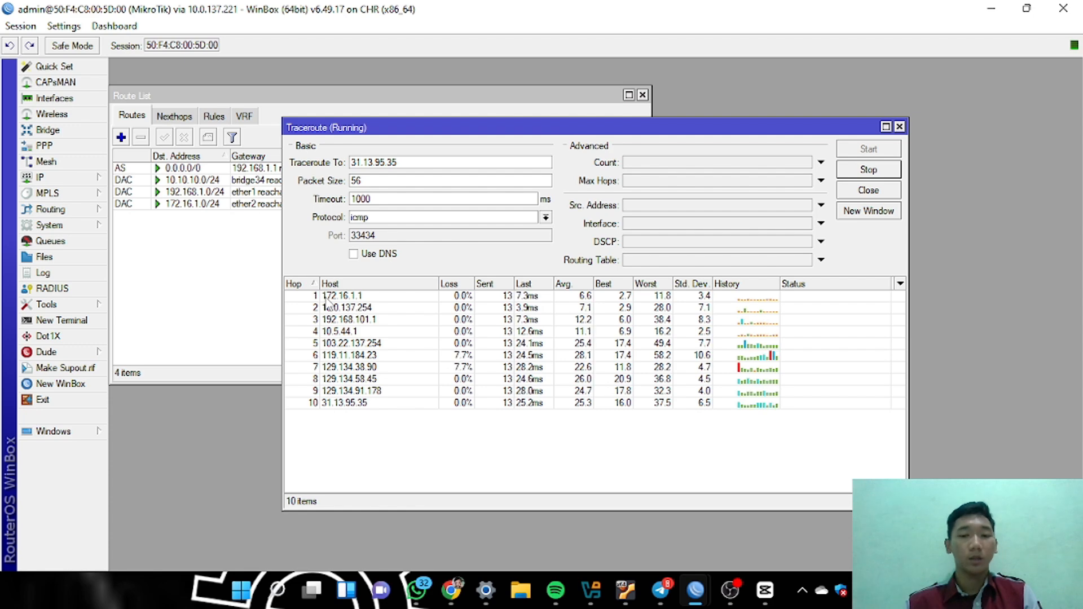
left_click(333, 298)
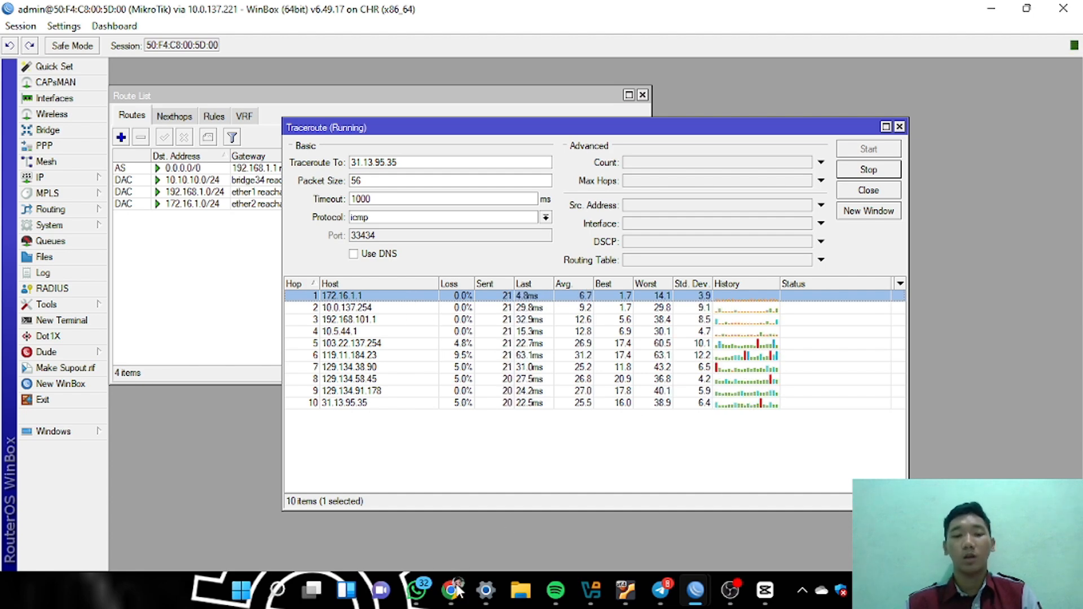
Switch to VPC1's terminal in PNETLab, ping 31.13.95.35 and stop the ping after a few replies
left_click(479, 476)
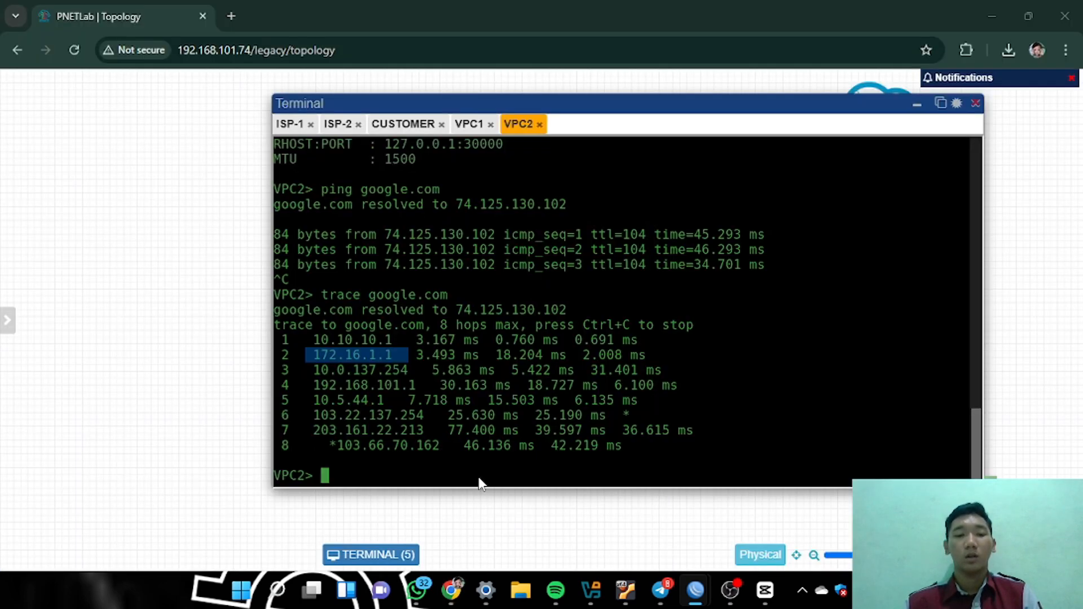
left_click(470, 124)
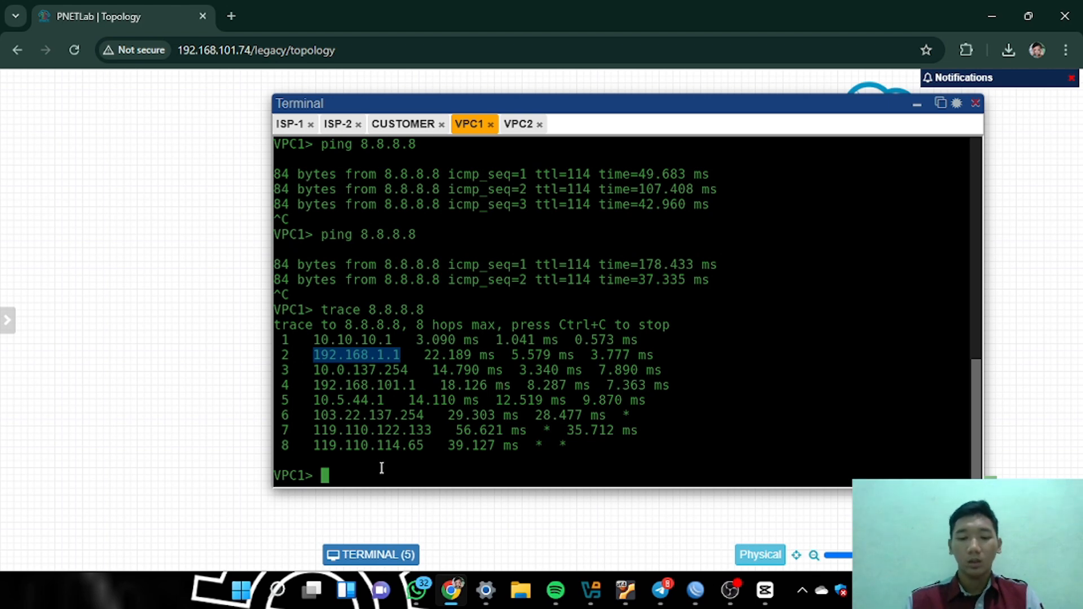
type("ping ")
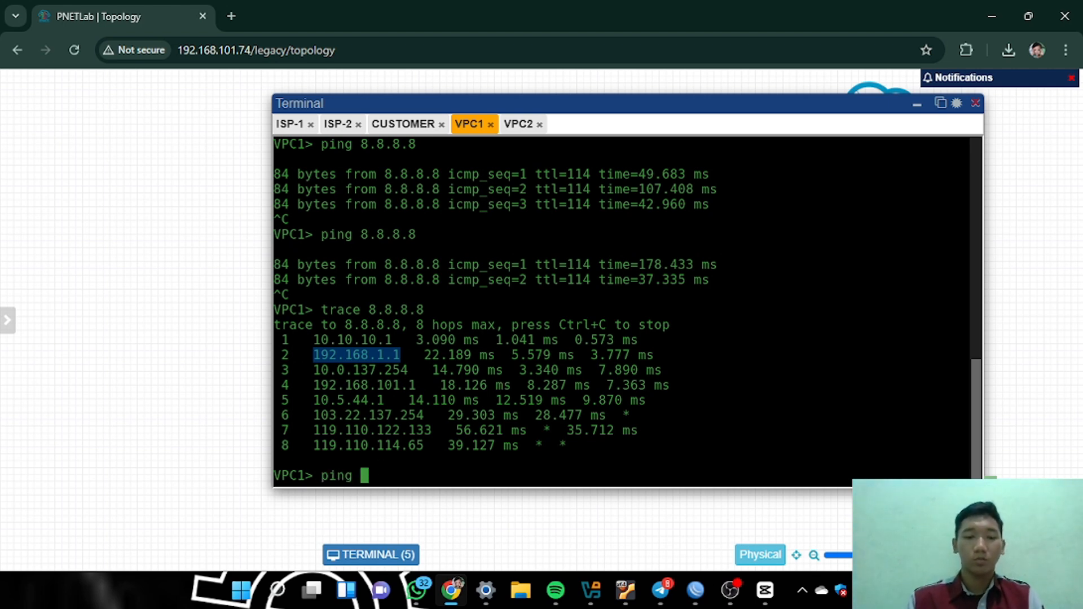
type("31")
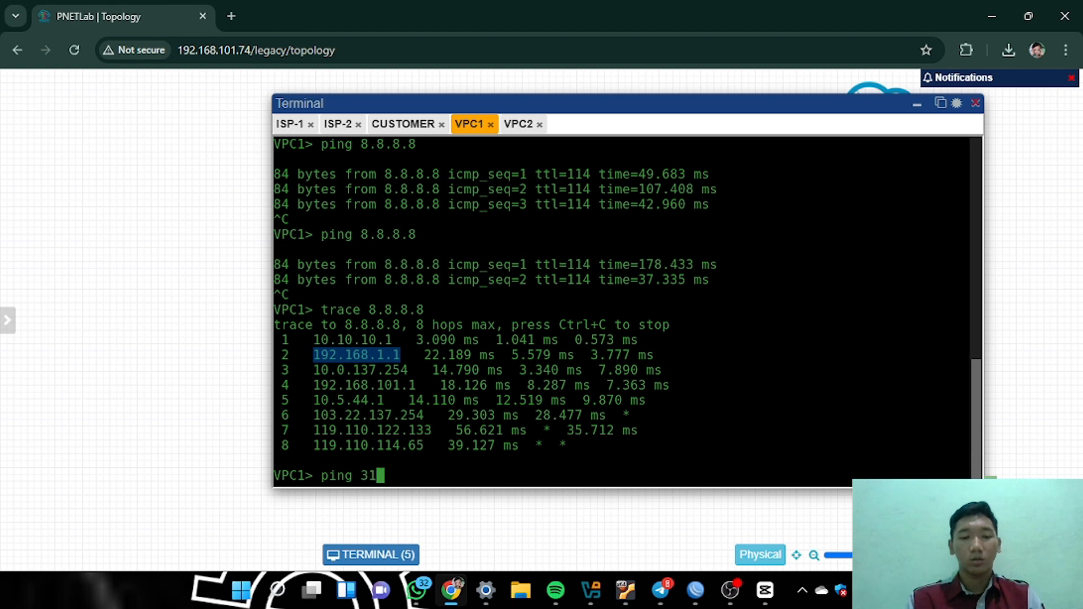
type(".13.")
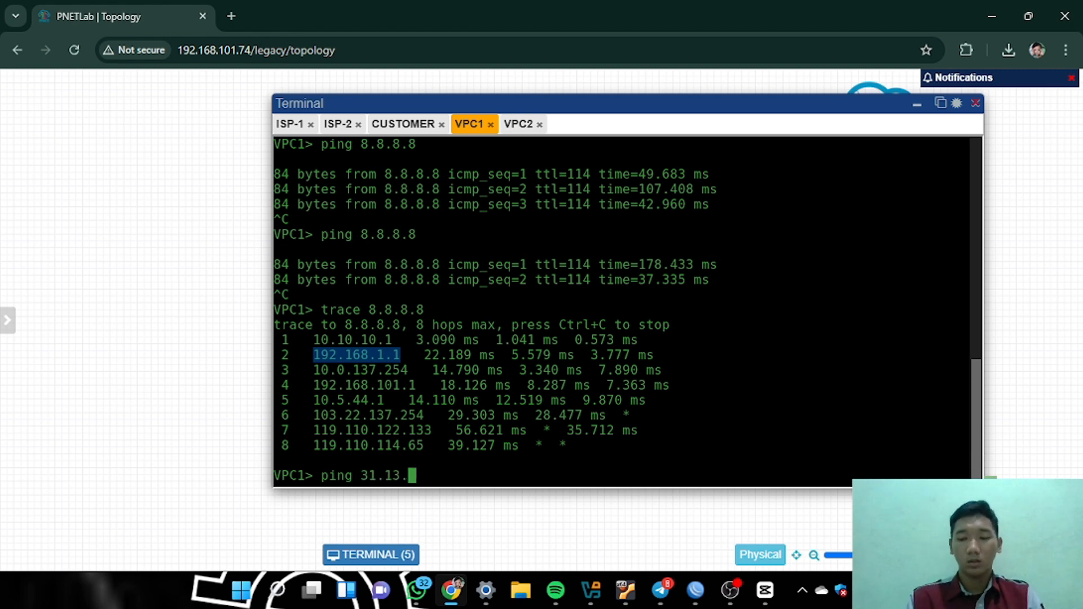
type("9")
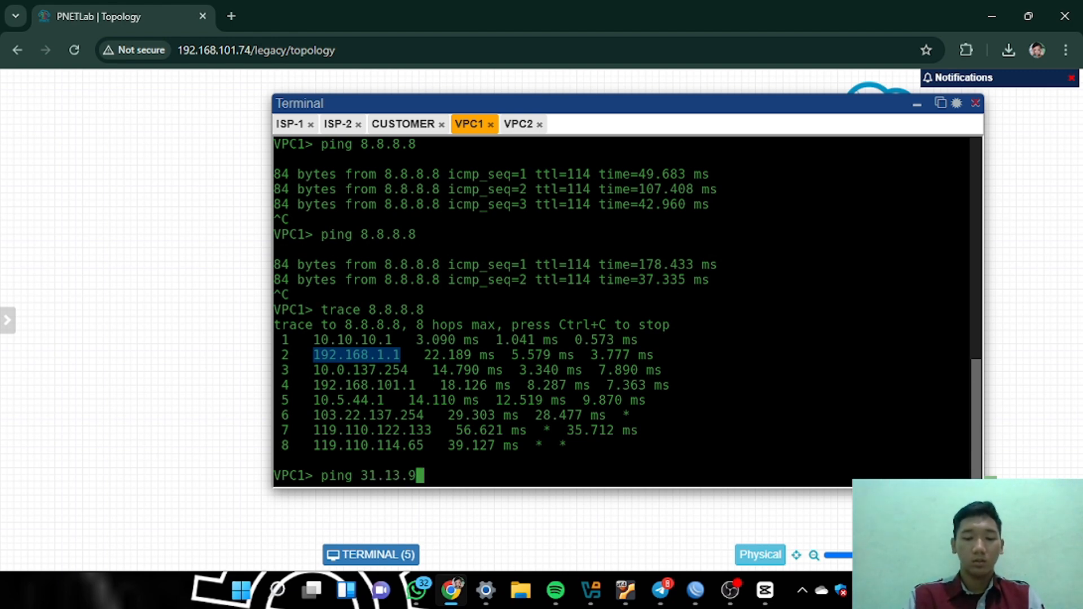
type("5.")
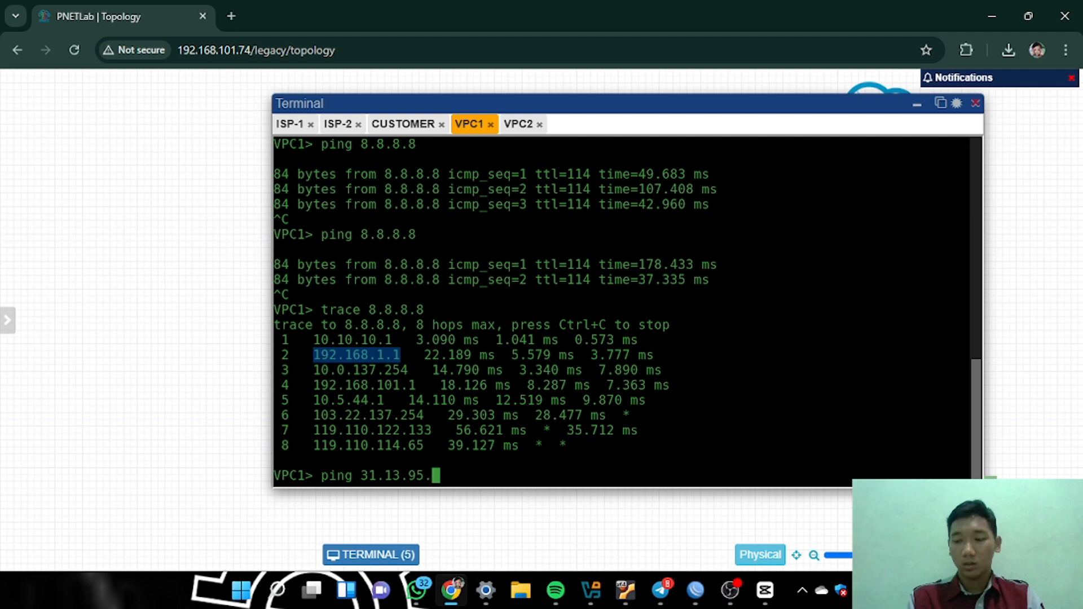
type("35")
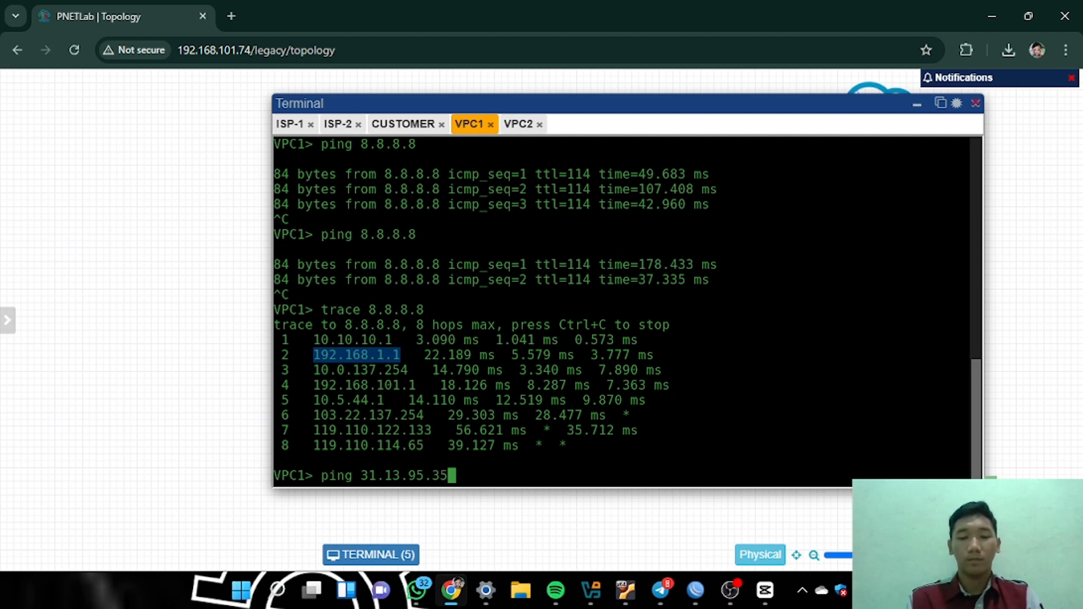
key("Return")
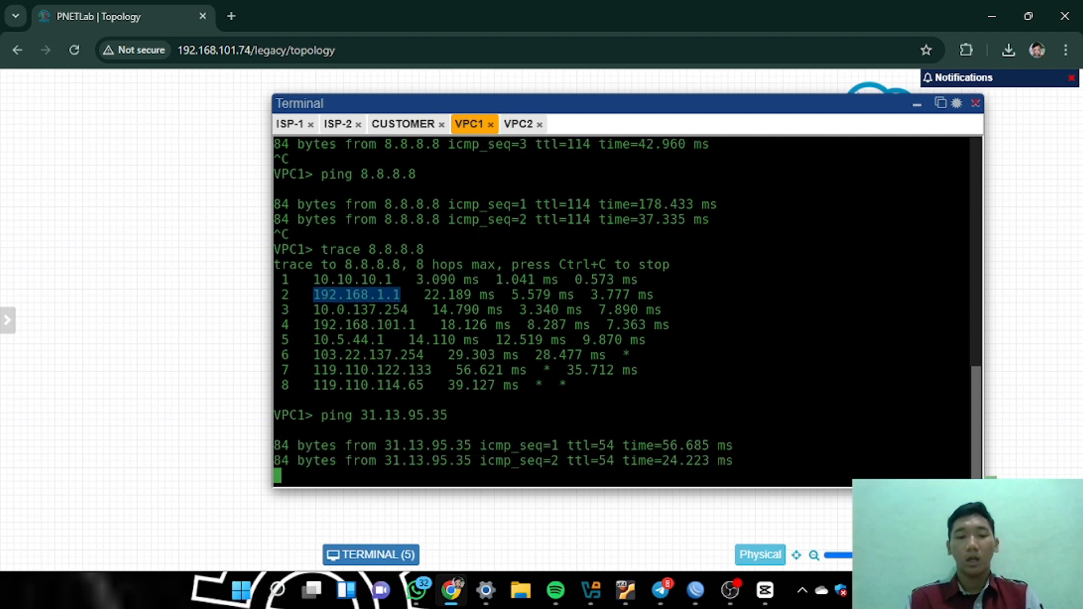
key("ctrl+c")
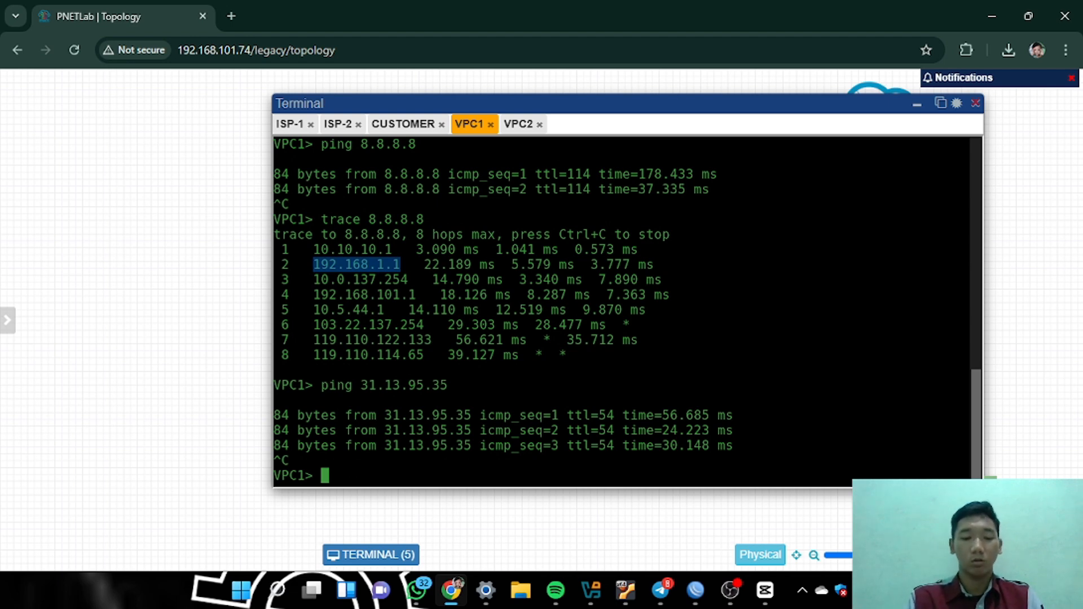
Trace the route from VPC1 to 31.13.95.35
type("trace ")
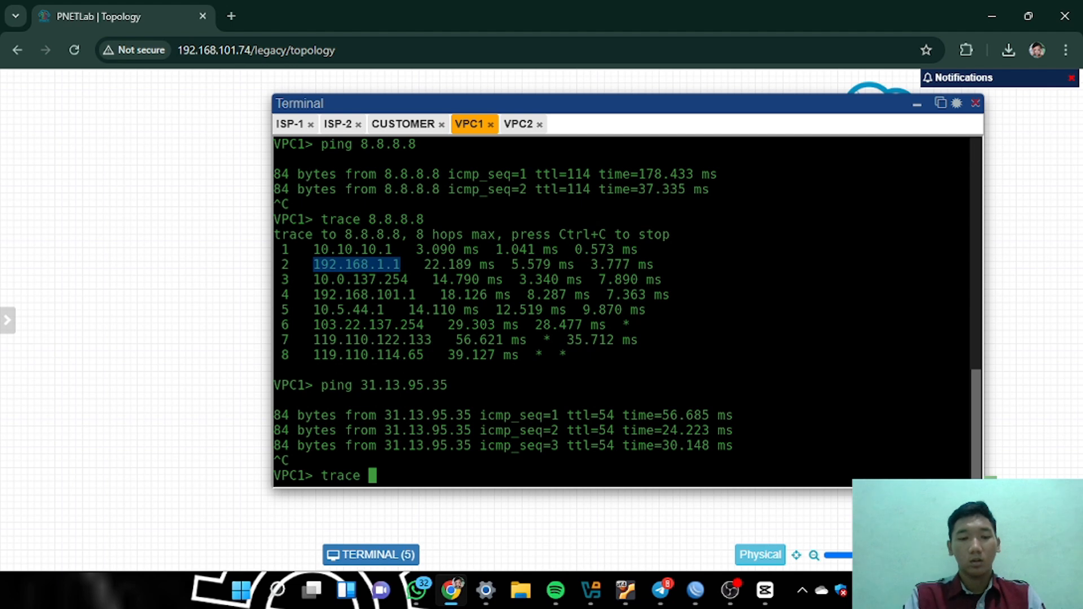
type("31.")
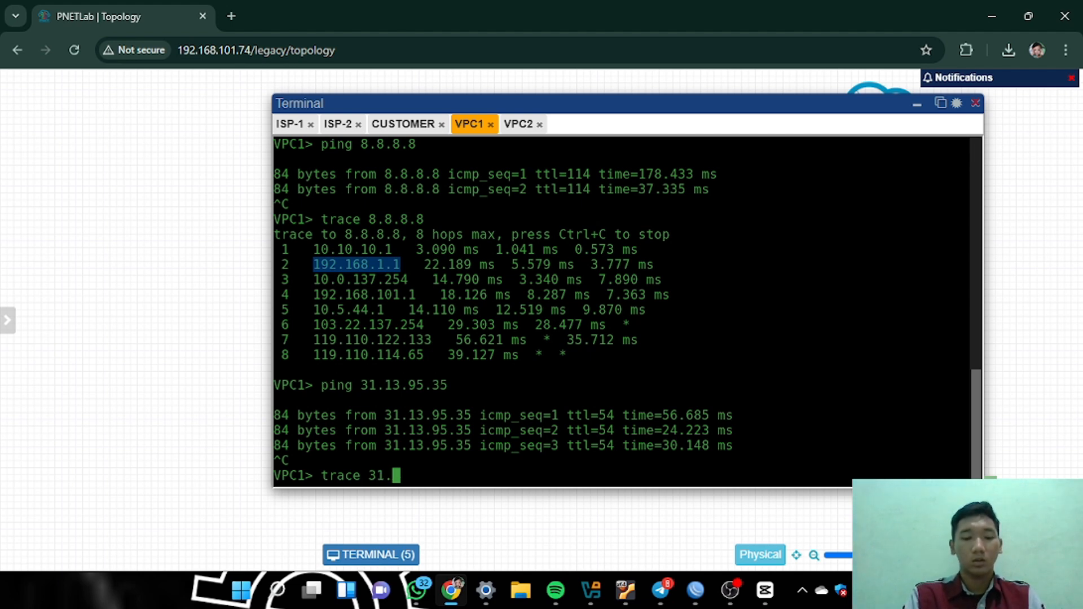
type("13.94")
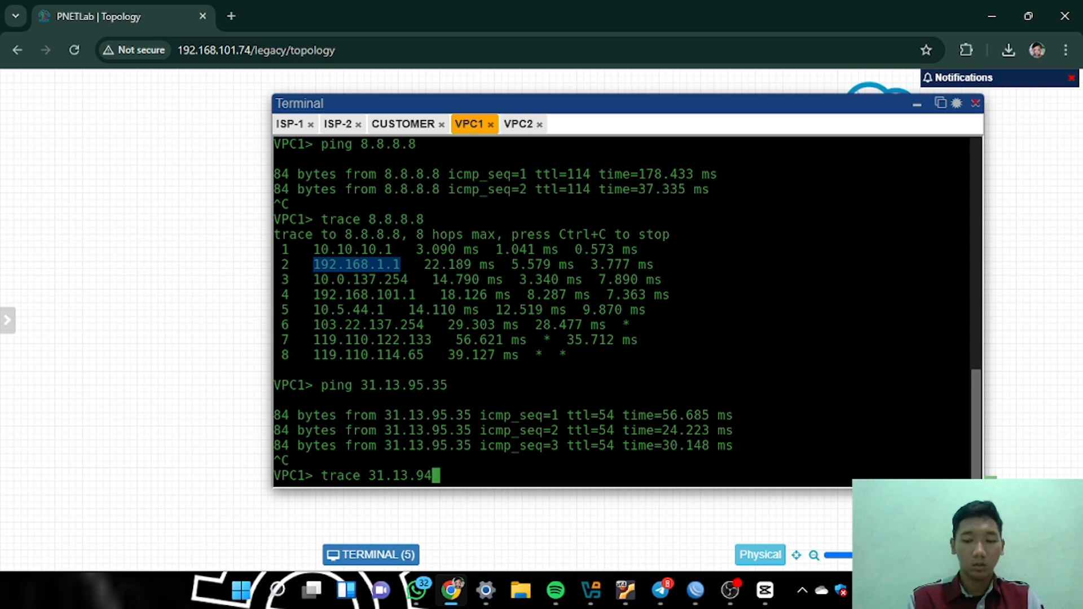
key("BackSpace")
type("5.")
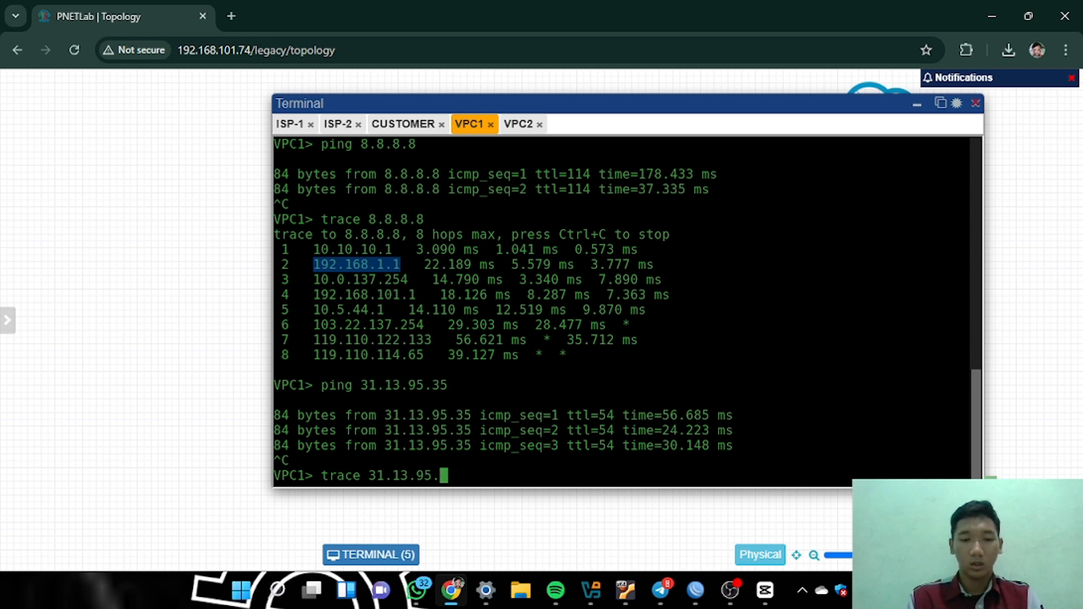
type("35")
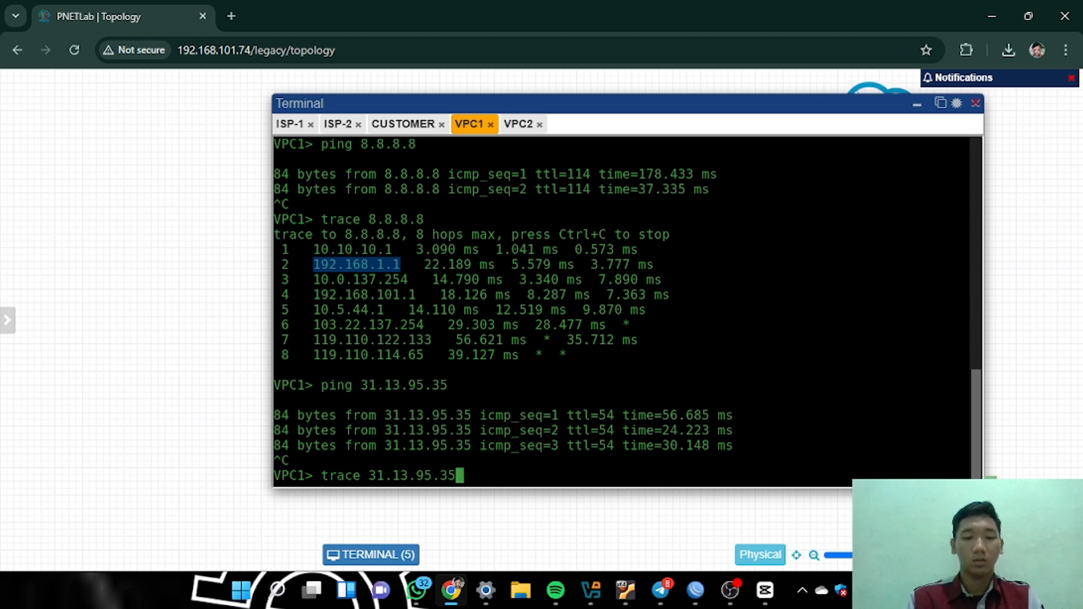
key("Return")
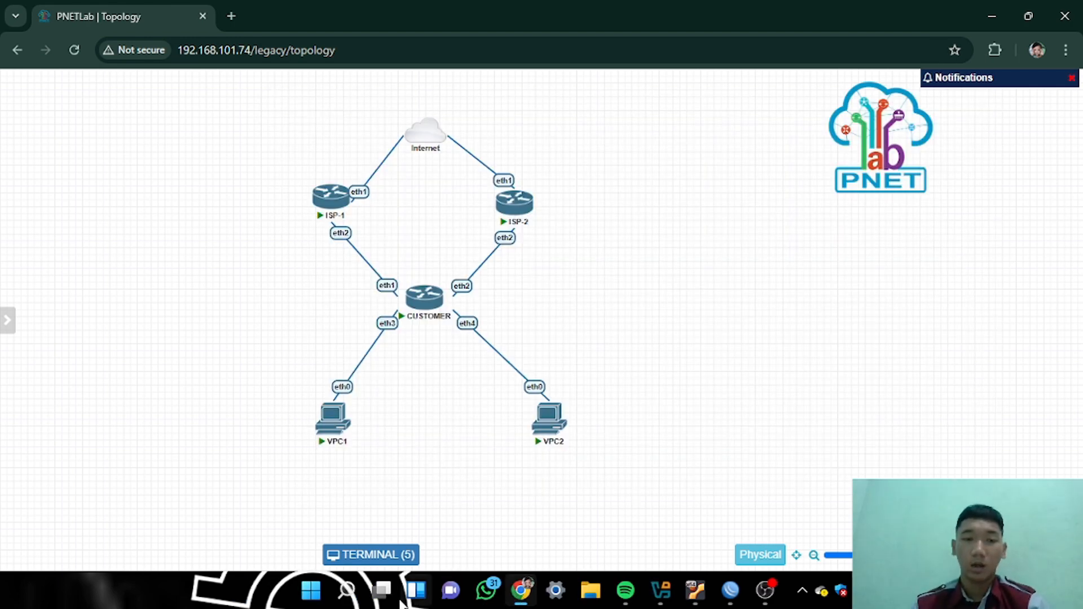
Move the Internet cloud slightly higher above the two ISP routers in the topology
mouse_move(427, 137)
left_click_drag(427, 137, 428, 125)
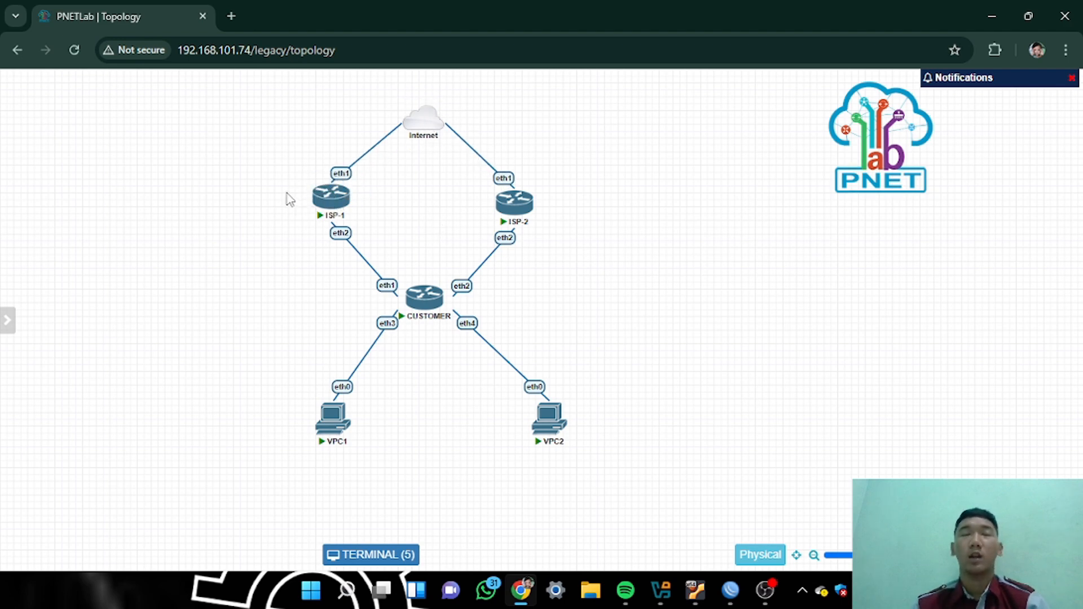
mouse_move(343, 179)
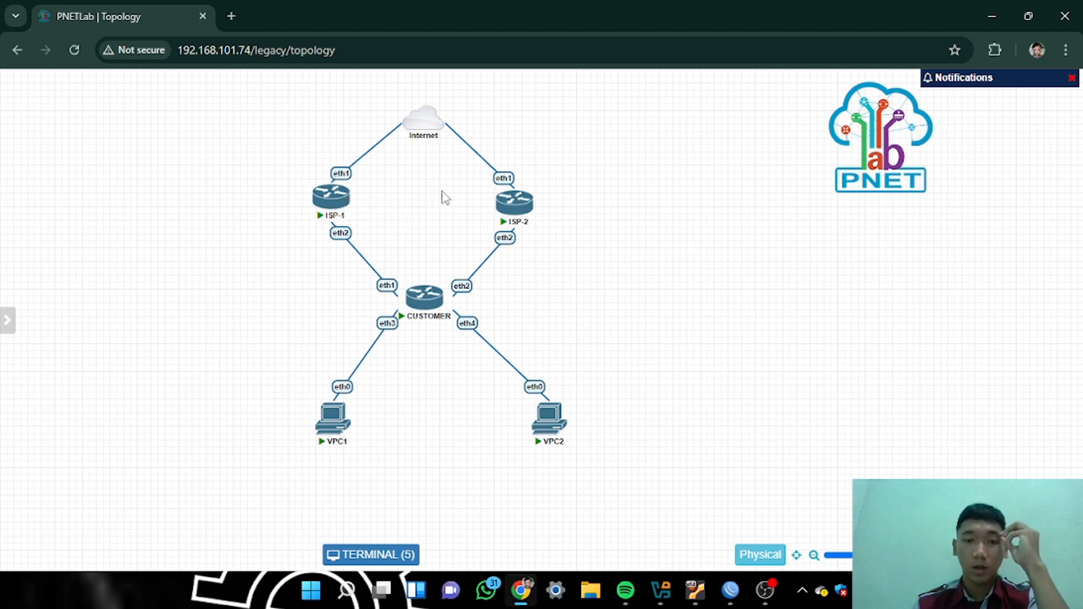
mouse_move(507, 204)
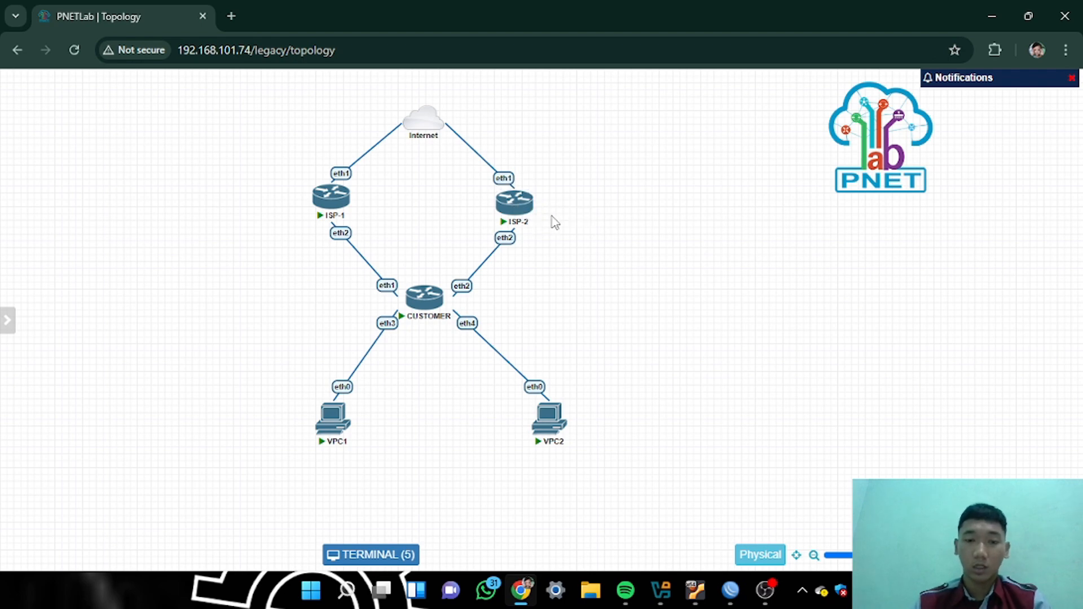
mouse_move(453, 280)
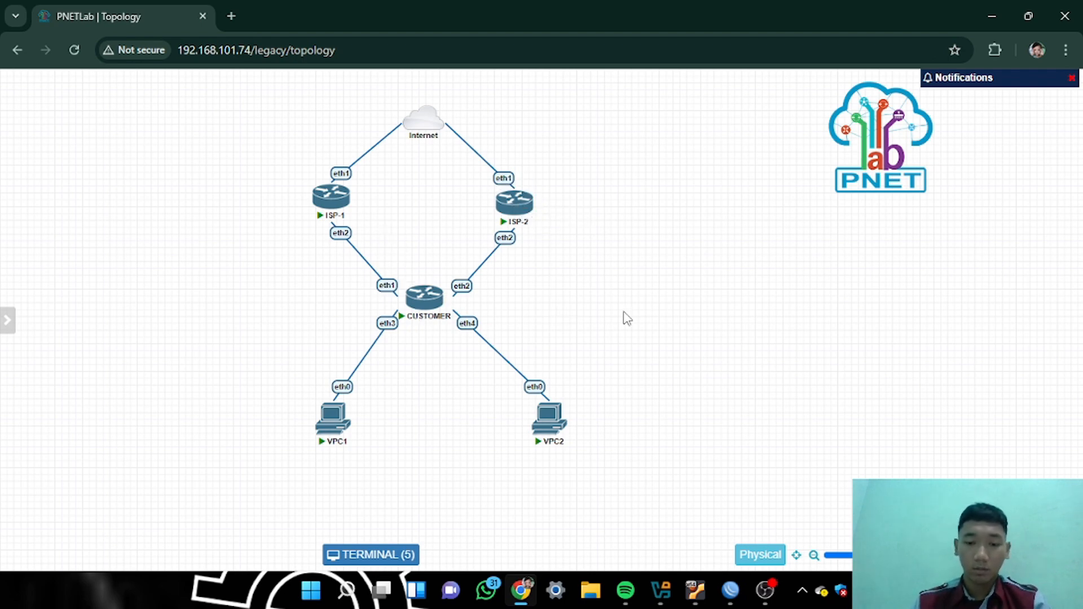
Switch to the ISP-1 router's WinBox session, dismiss the password change prompt and open the IP route list
mouse_move(732, 604)
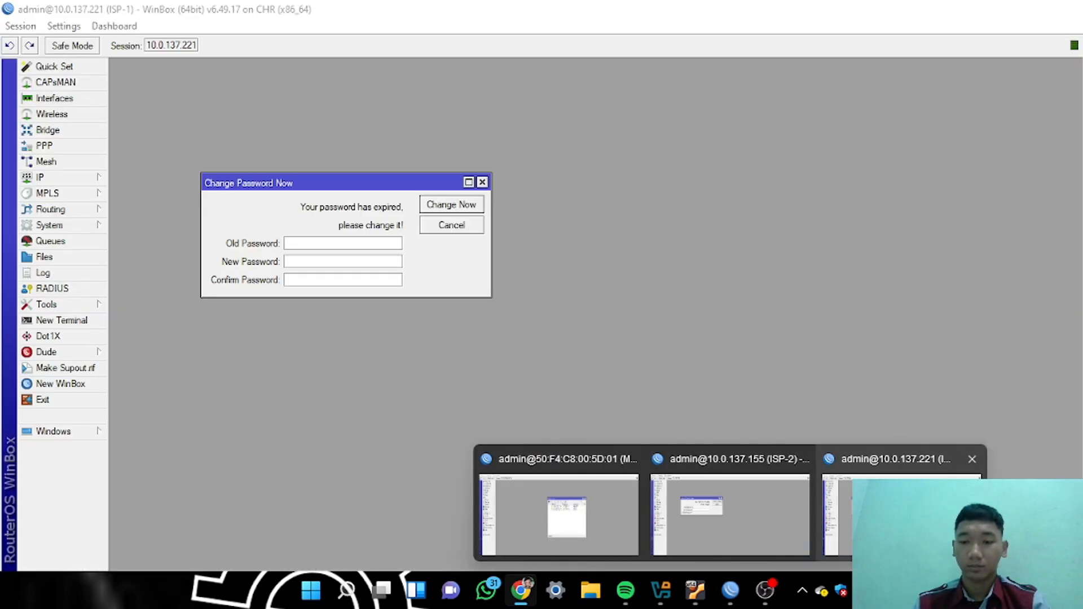
left_click(902, 459)
left_click(484, 182)
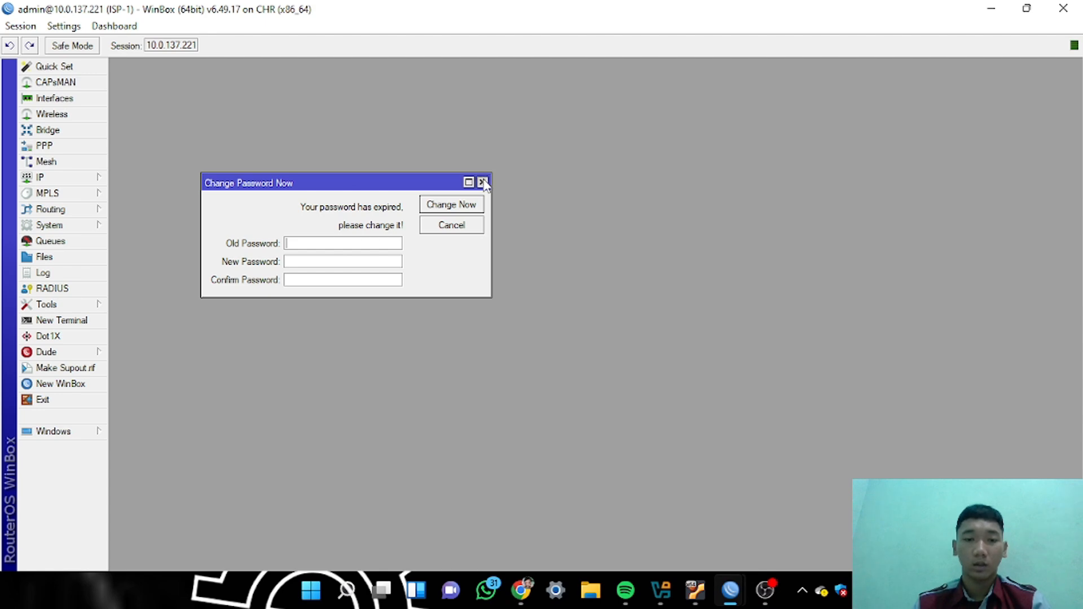
left_click(95, 177)
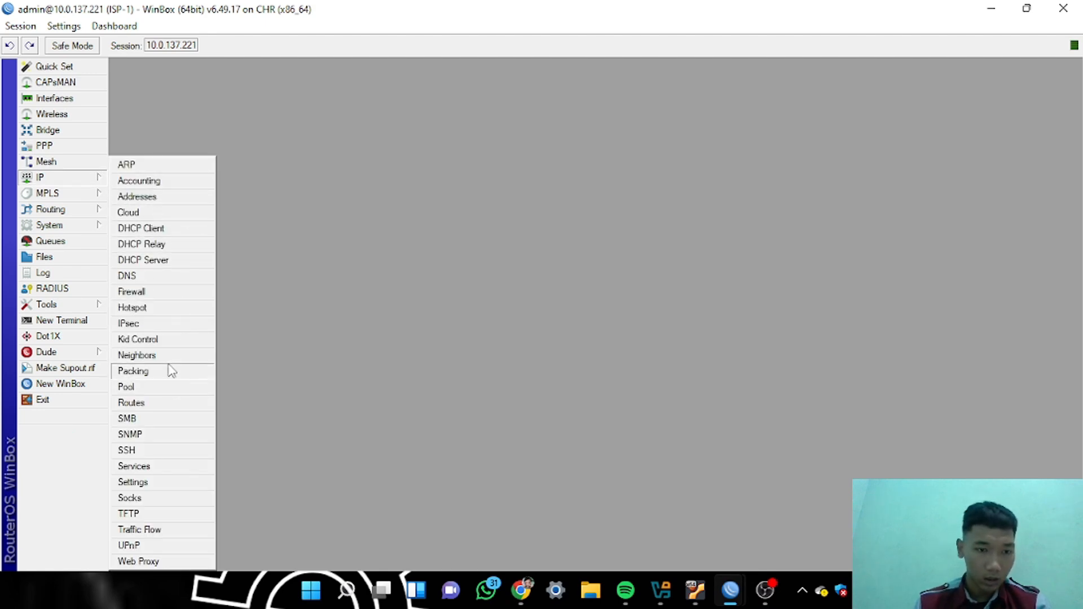
left_click(170, 404)
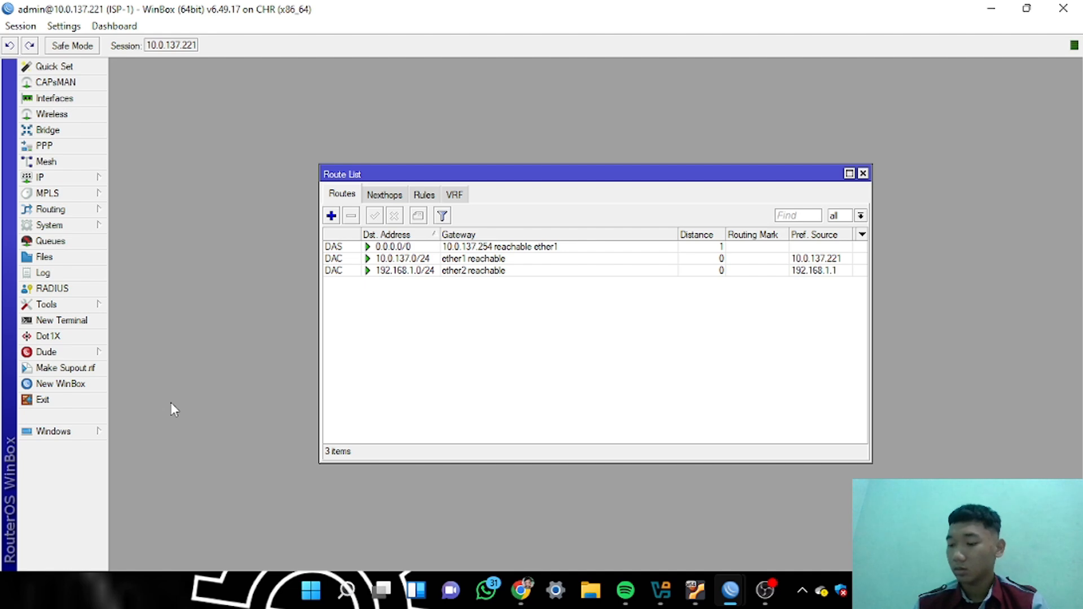
Open the details of ISP-1's default route 0.0.0.0/0 and examine its gateway address
double_click(407, 248)
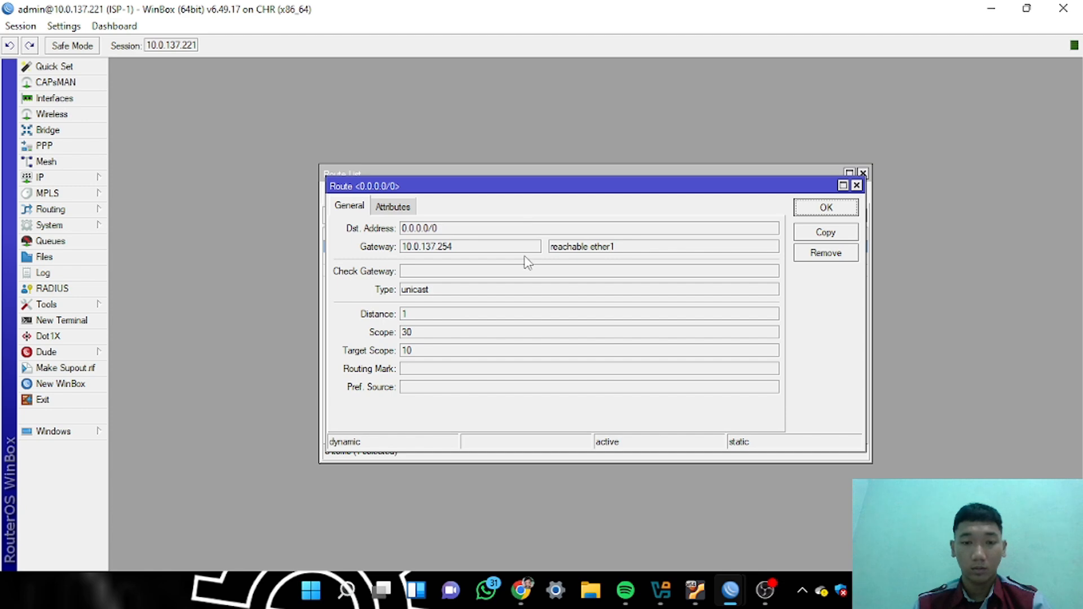
left_click(856, 185)
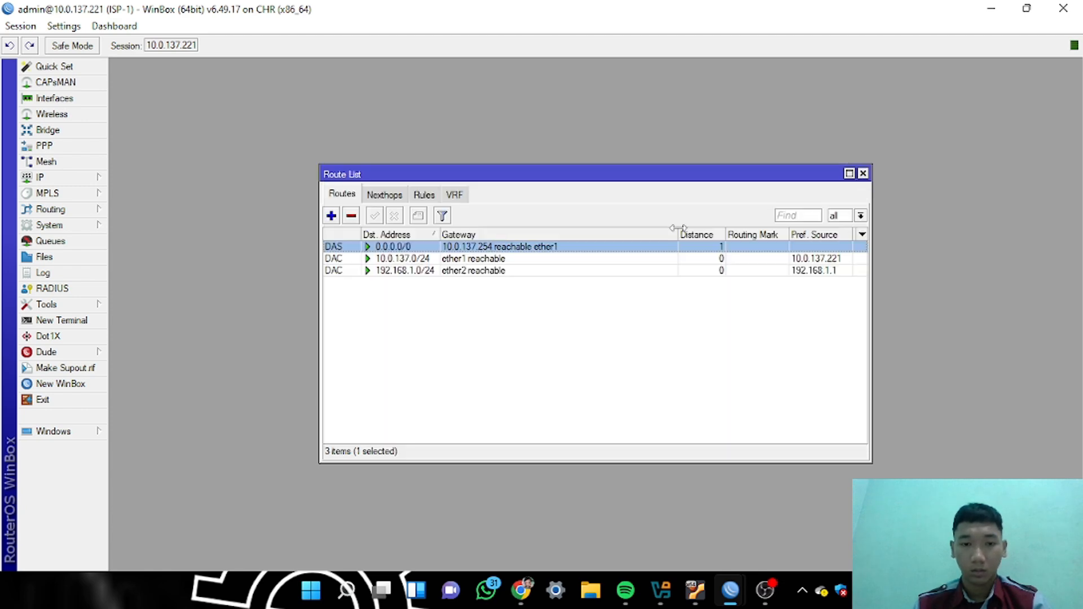
double_click(578, 250)
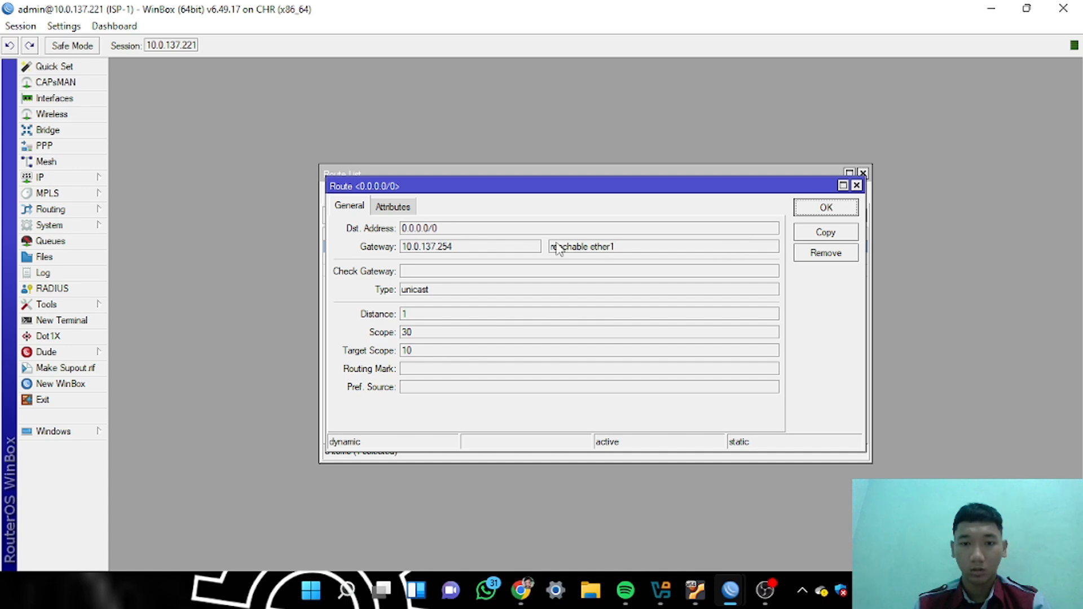
left_click(523, 247)
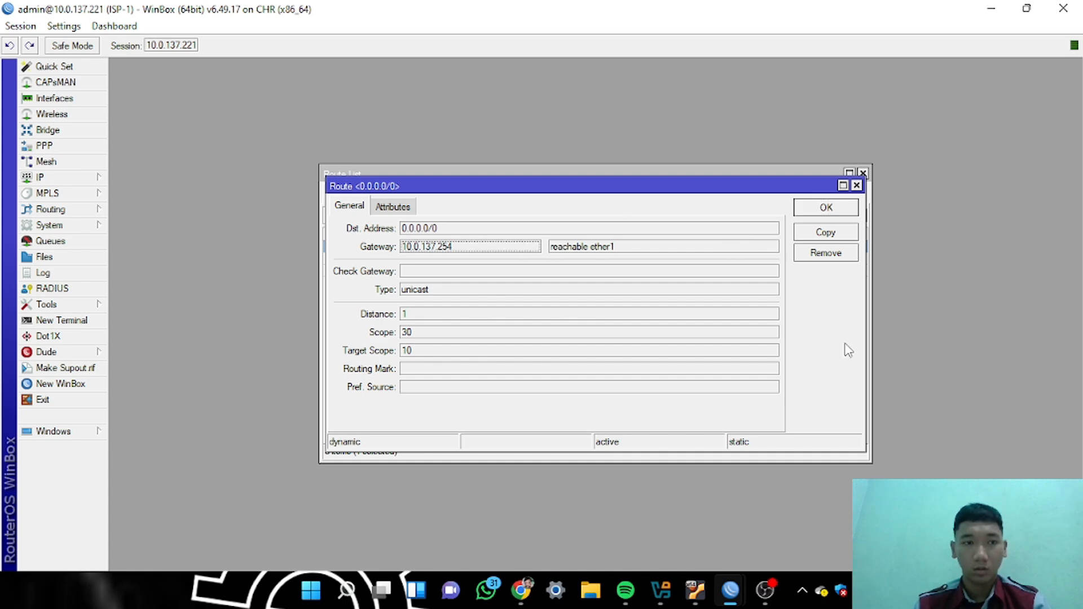
mouse_move(731, 590)
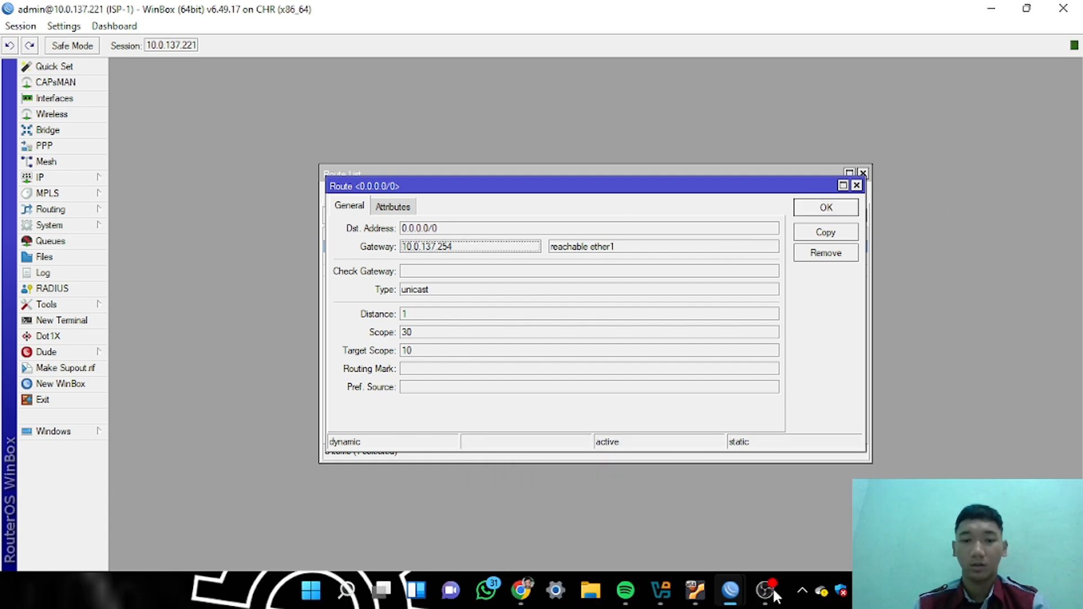
Switch to the MikroTik customer router's WinBox session and open the default route 0.0.0.0/0 from its IP route list
left_click(597, 520)
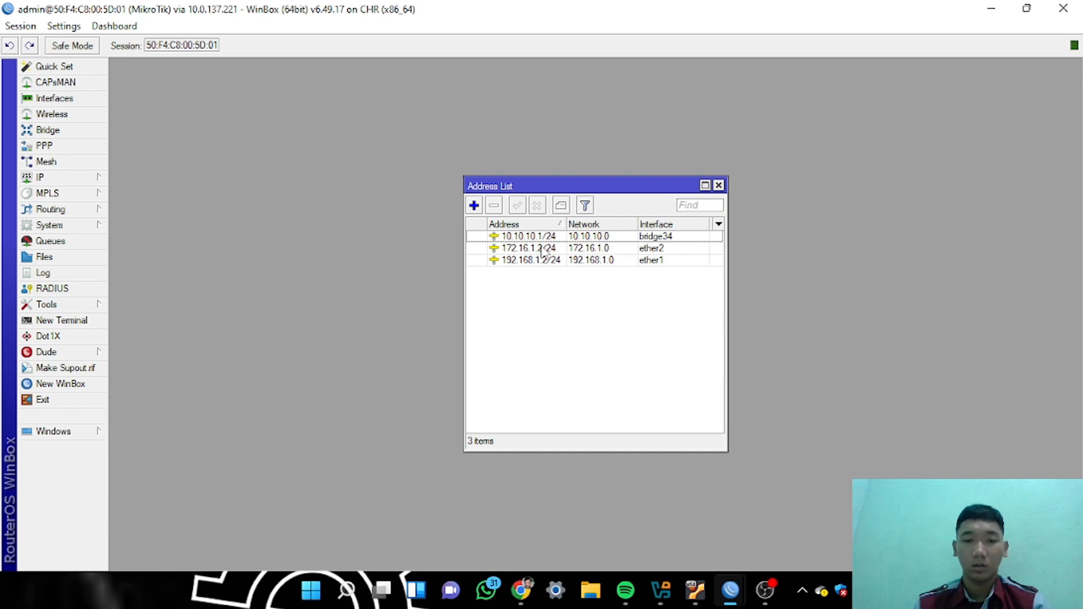
left_click(72, 179)
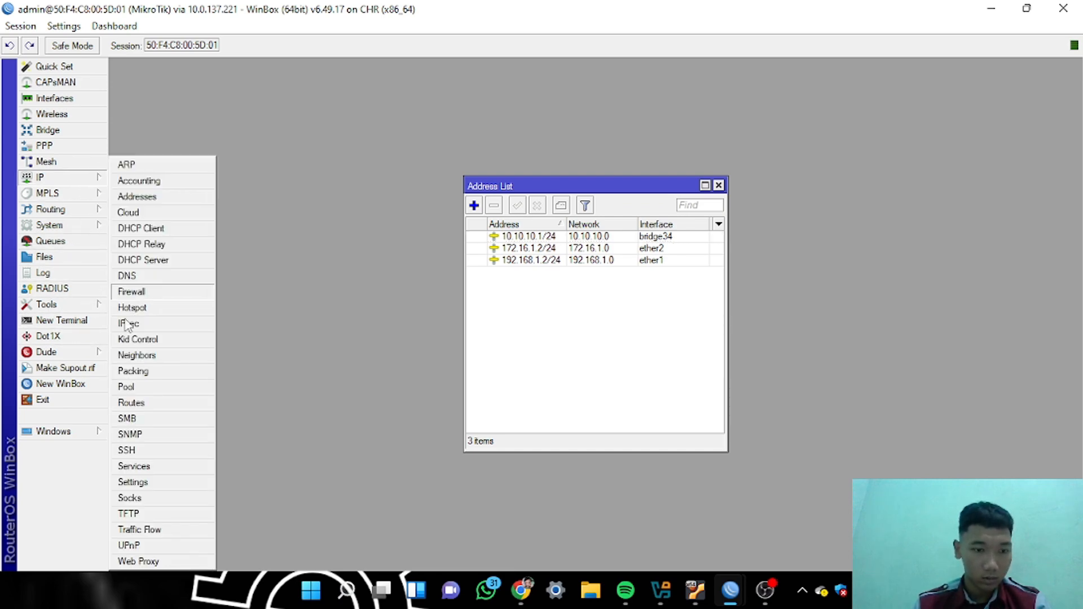
left_click(145, 403)
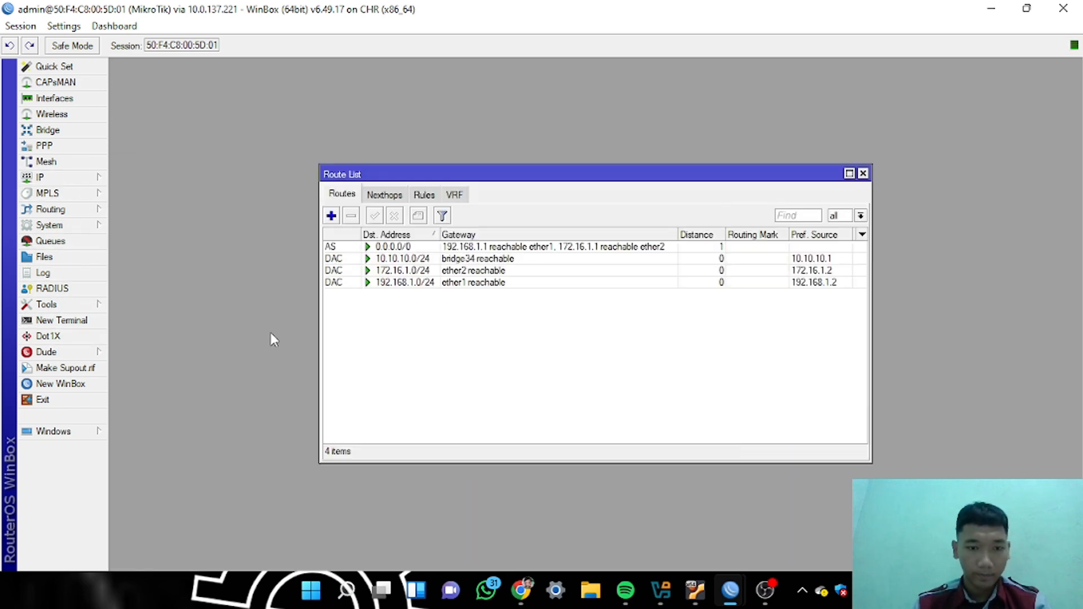
double_click(457, 246)
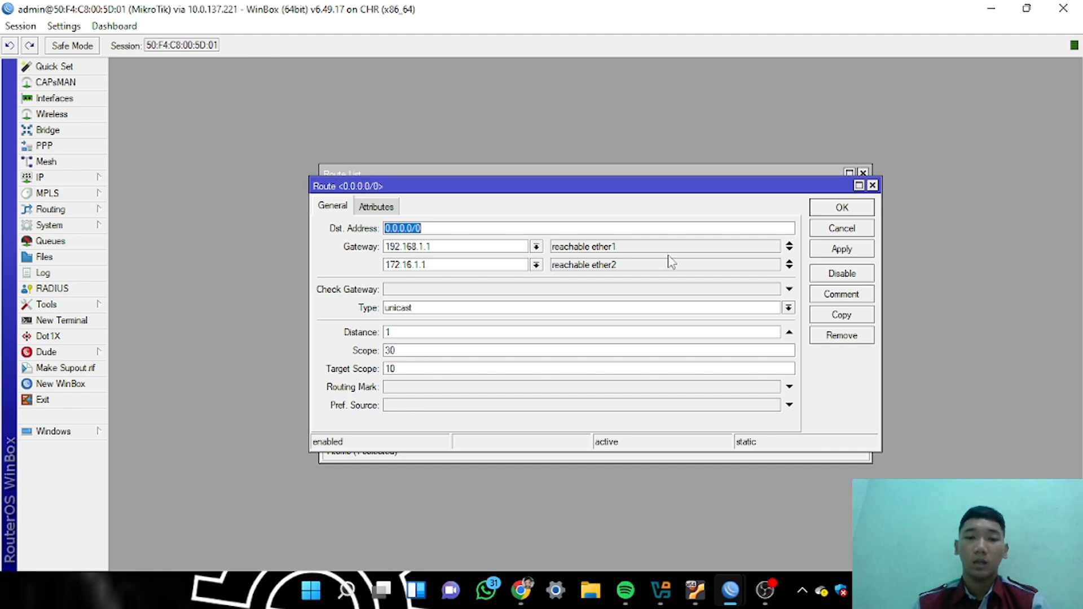
Add three more gateway entries to the default route and set the first new one to 172.16.1.1
left_click(789, 268)
left_click(790, 268)
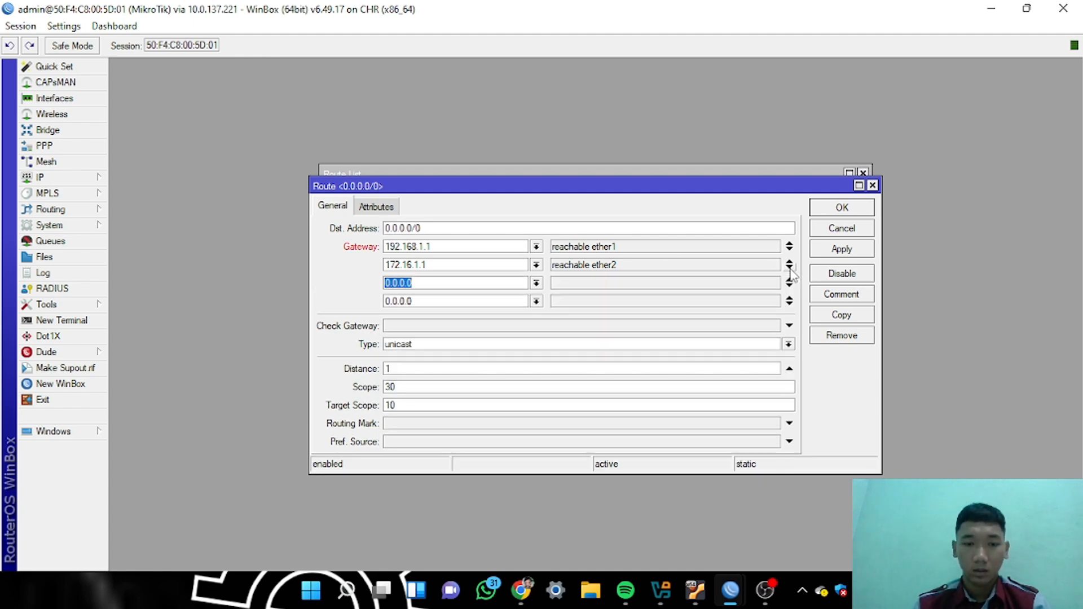
left_click(790, 269)
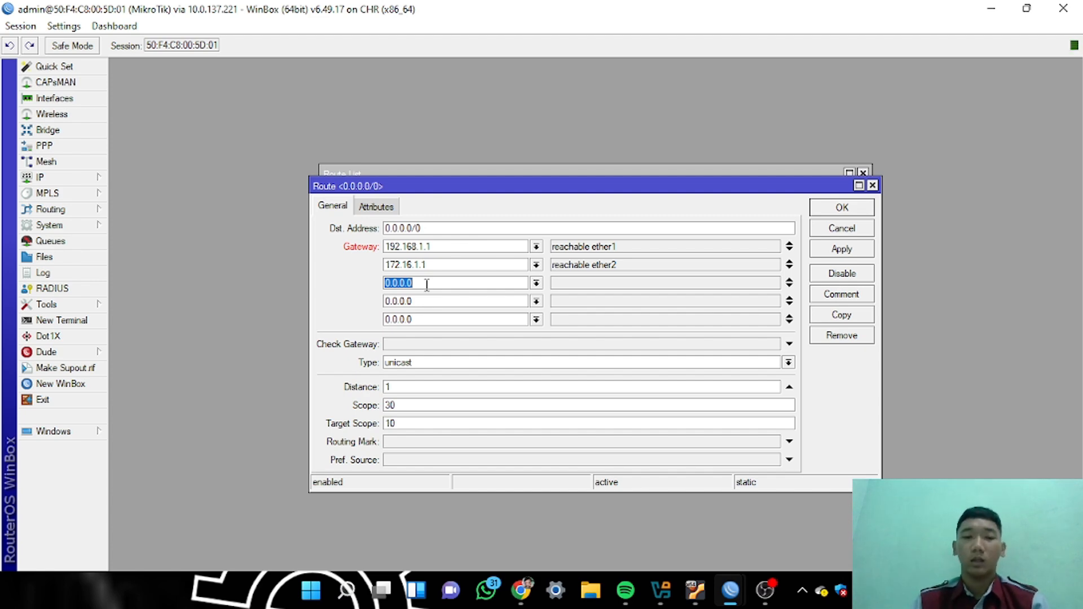
key("BackSpace")
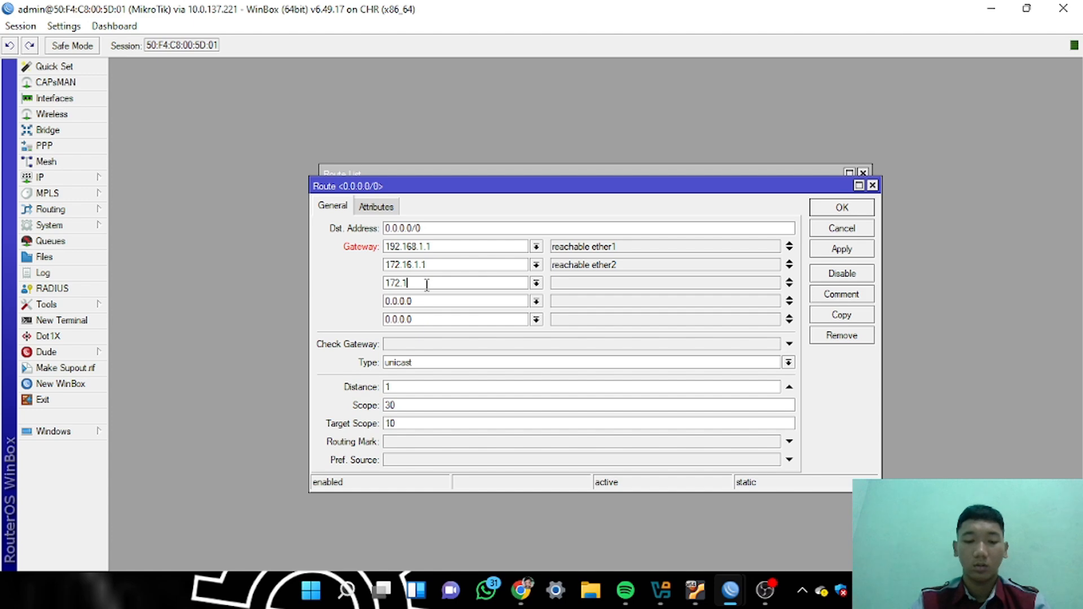
type("5")
type("6")
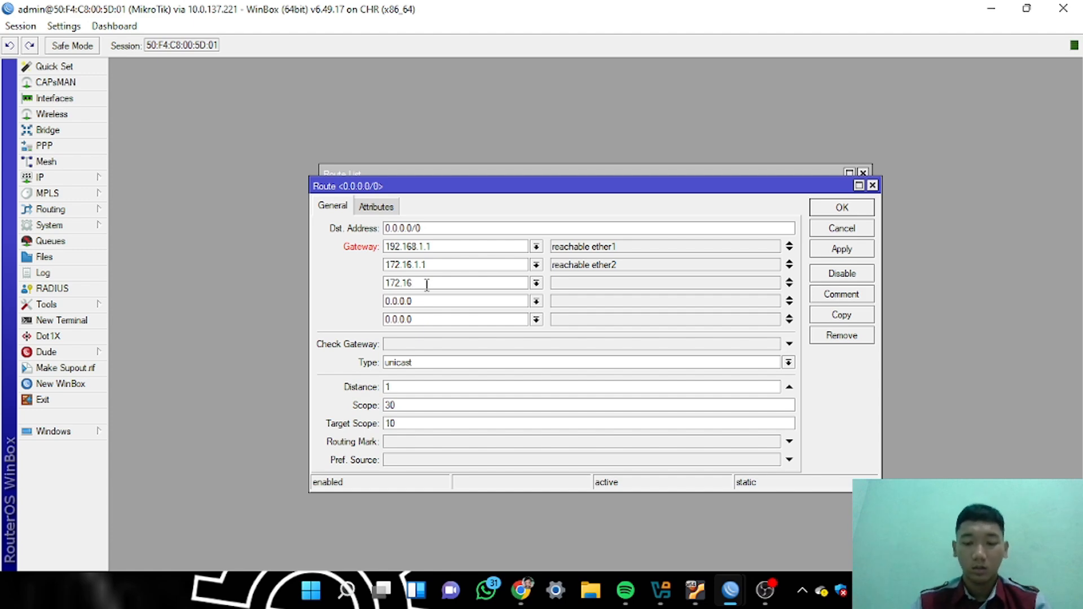
type(".1.1")
Set the remaining two new gateway entries of the default route to 172.16.1.1 and save the route
double_click(422, 300)
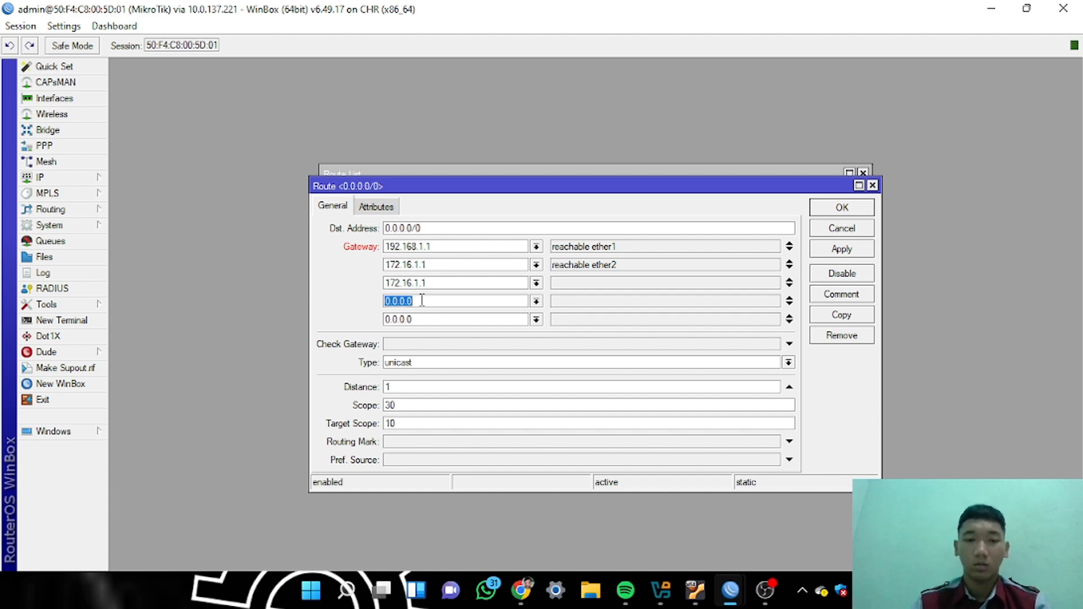
type("172.1")
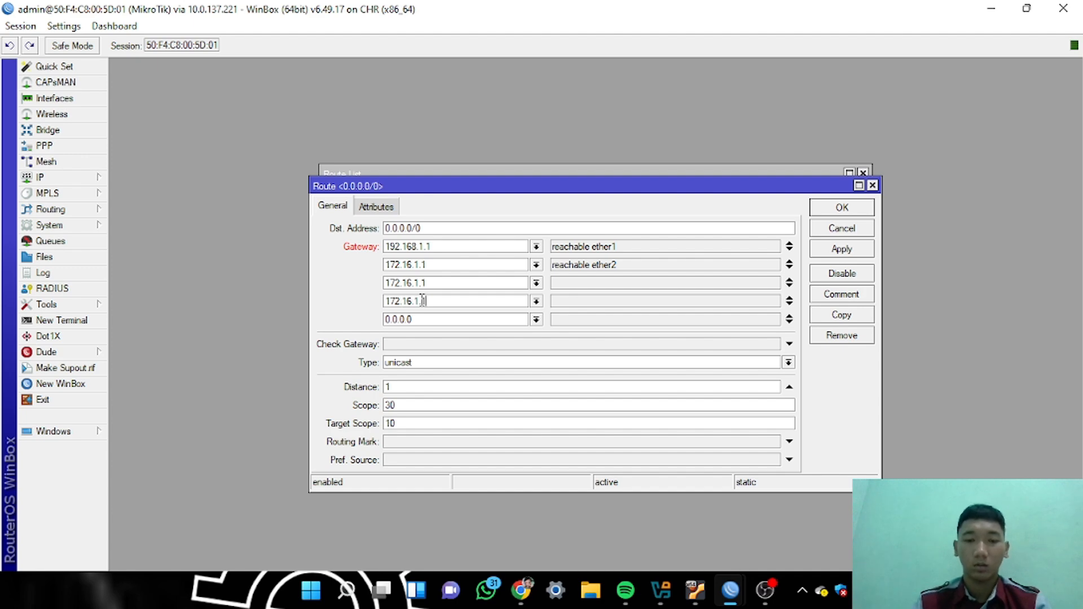
type("6.1.1")
double_click(424, 319)
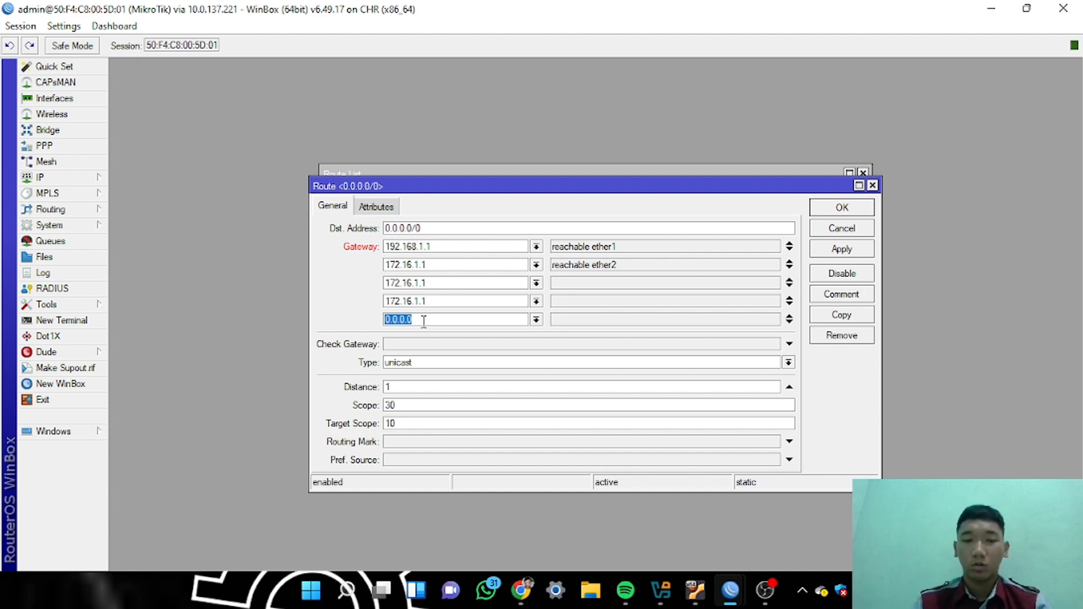
key("BackSpace")
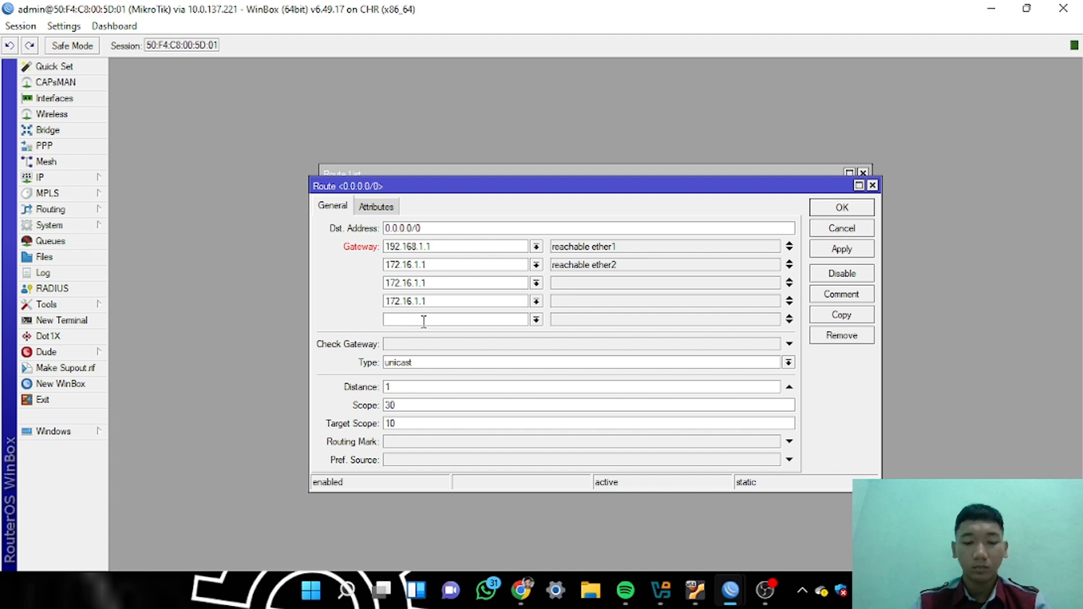
type("19")
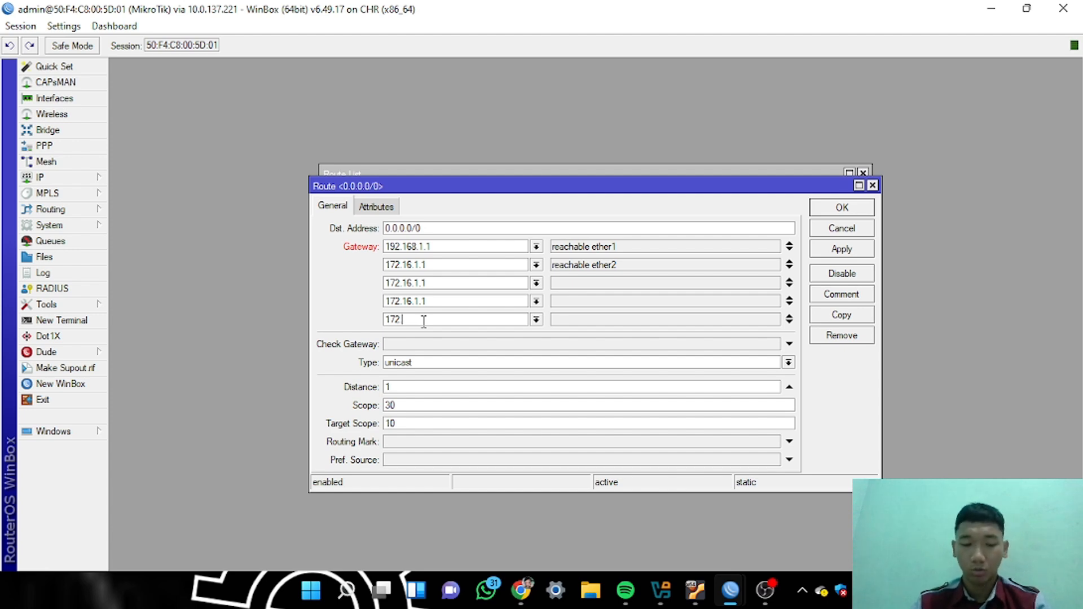
type("16")
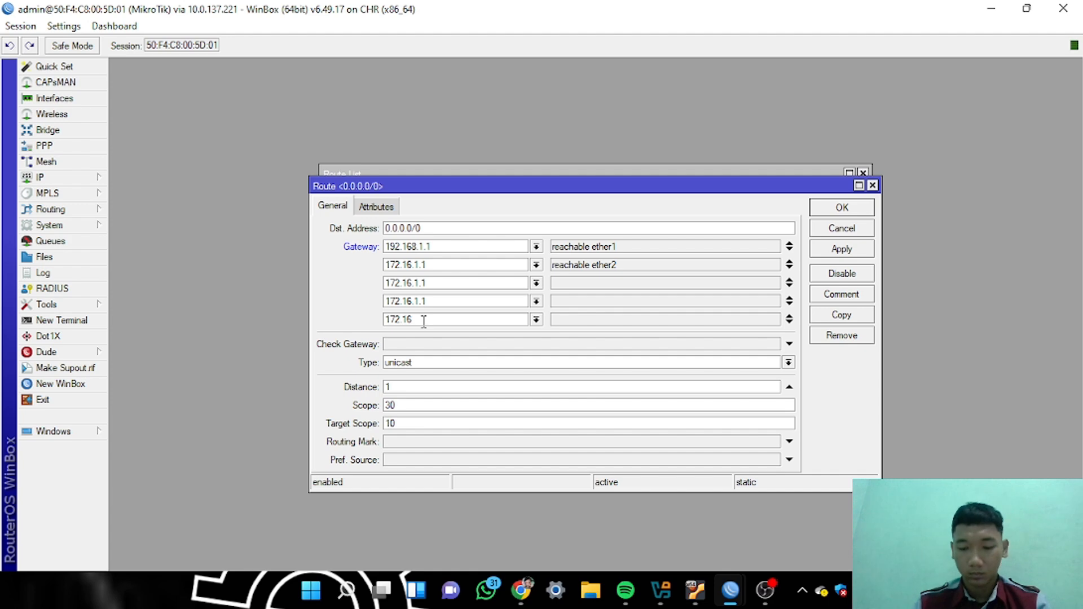
type(".1.1")
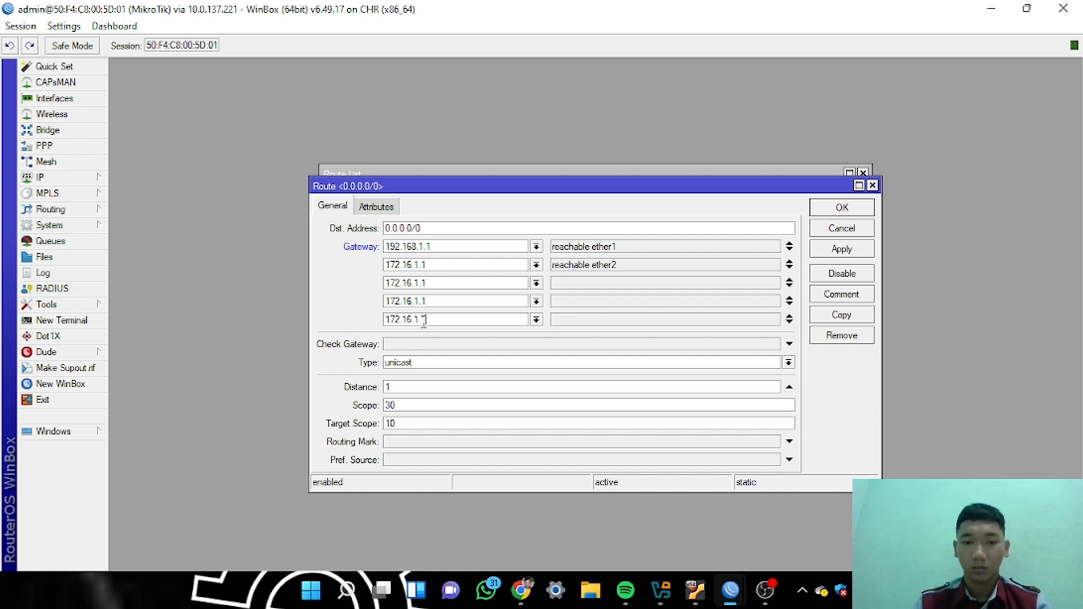
left_click(840, 250)
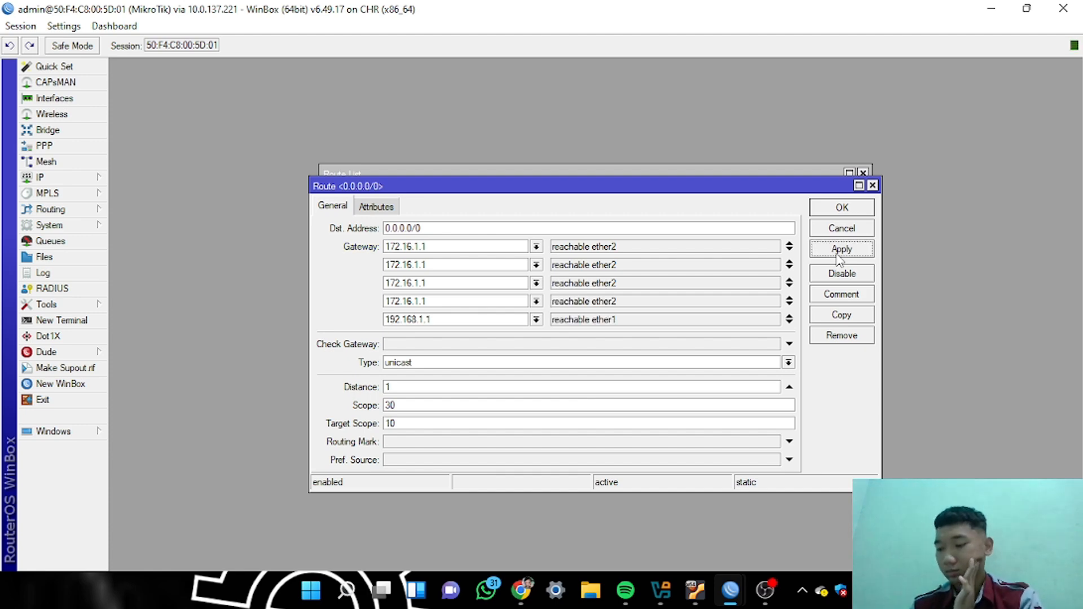
left_click(841, 215)
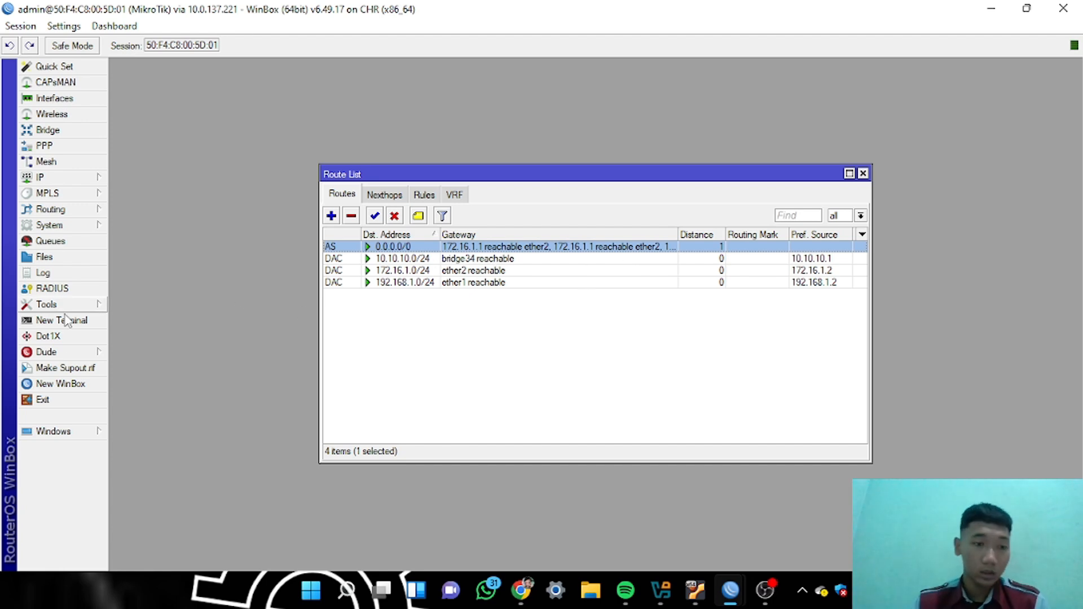
Open a new terminal, skip the password change prompt and list the routing table with "ip route print"
left_click(96, 320)
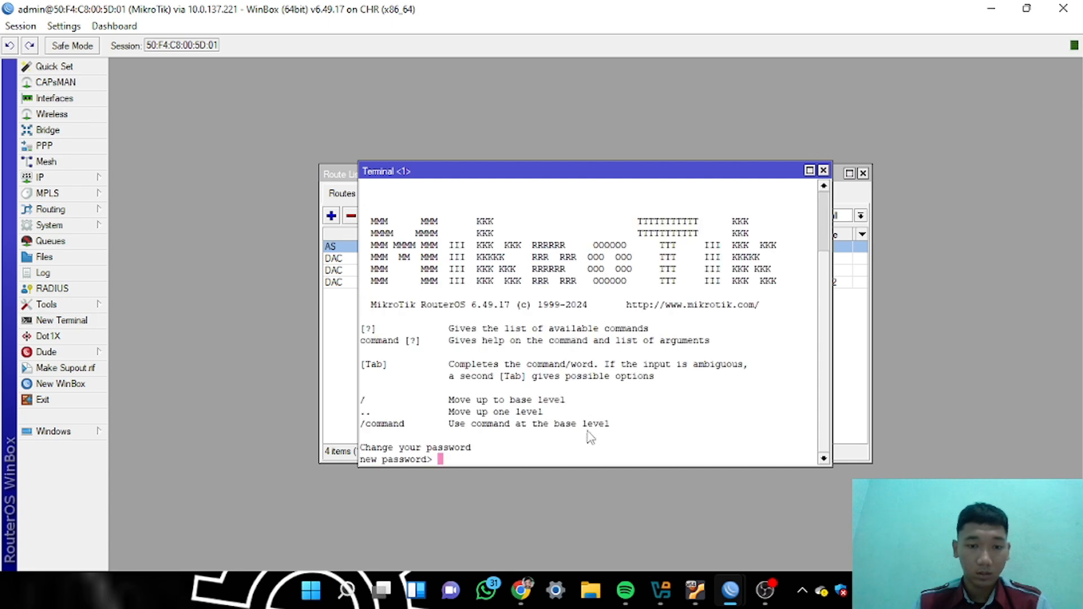
key("ctrl+c")
type("ip ")
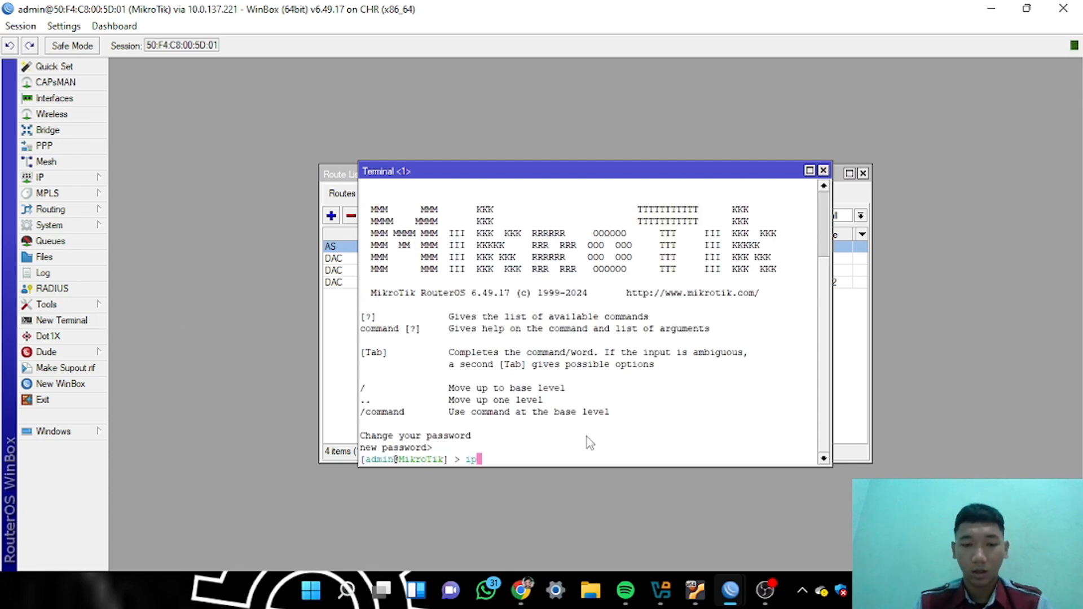
type("rou")
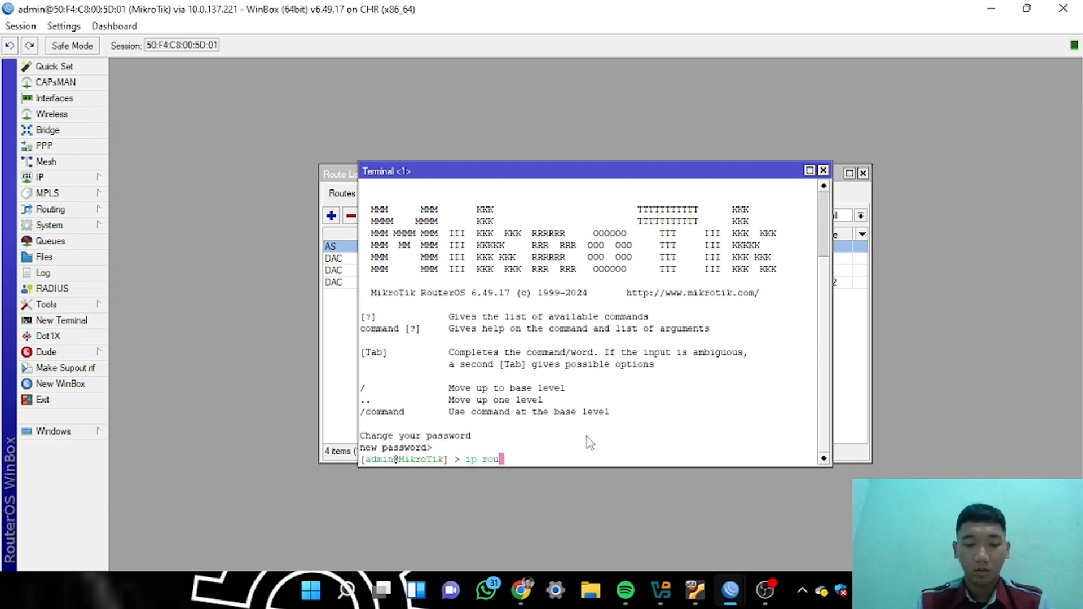
type("te print")
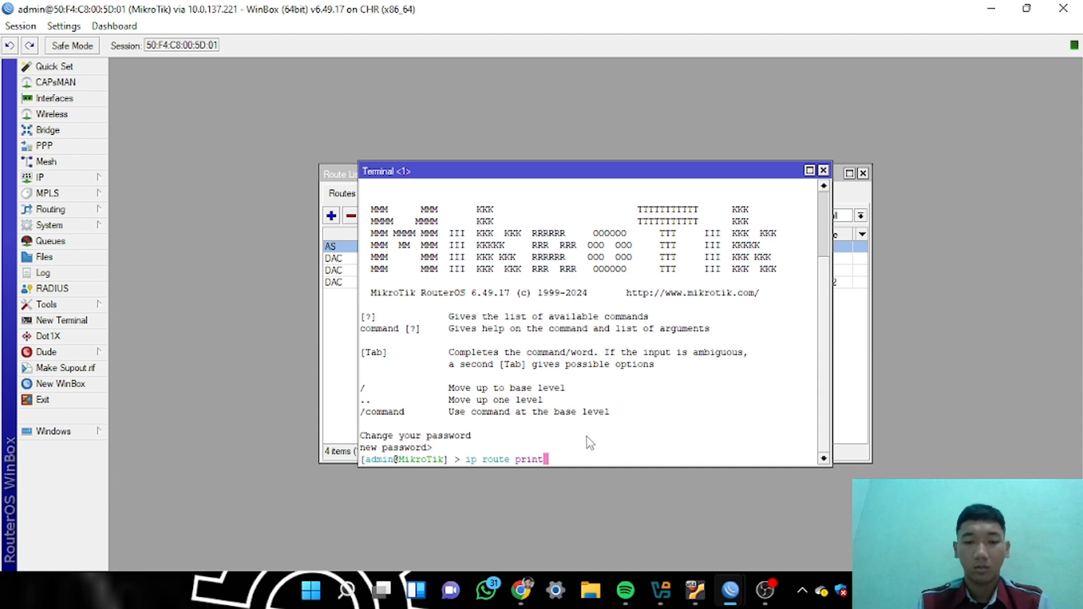
key("Return")
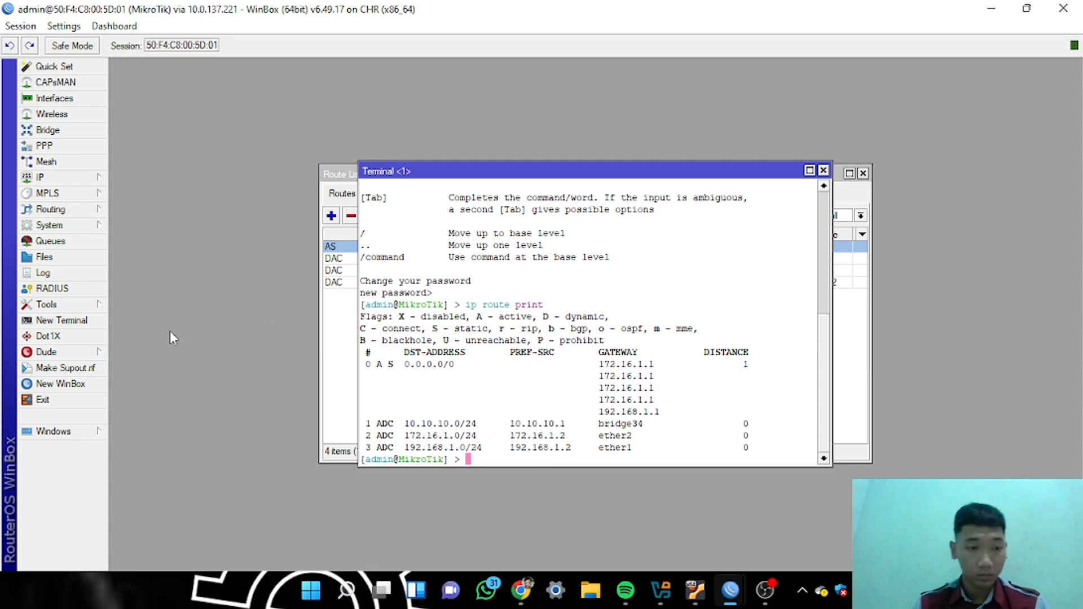
Run a traceroute from the MikroTik router to 8.8.8.8 with the Traceroute tool
left_click(88, 310)
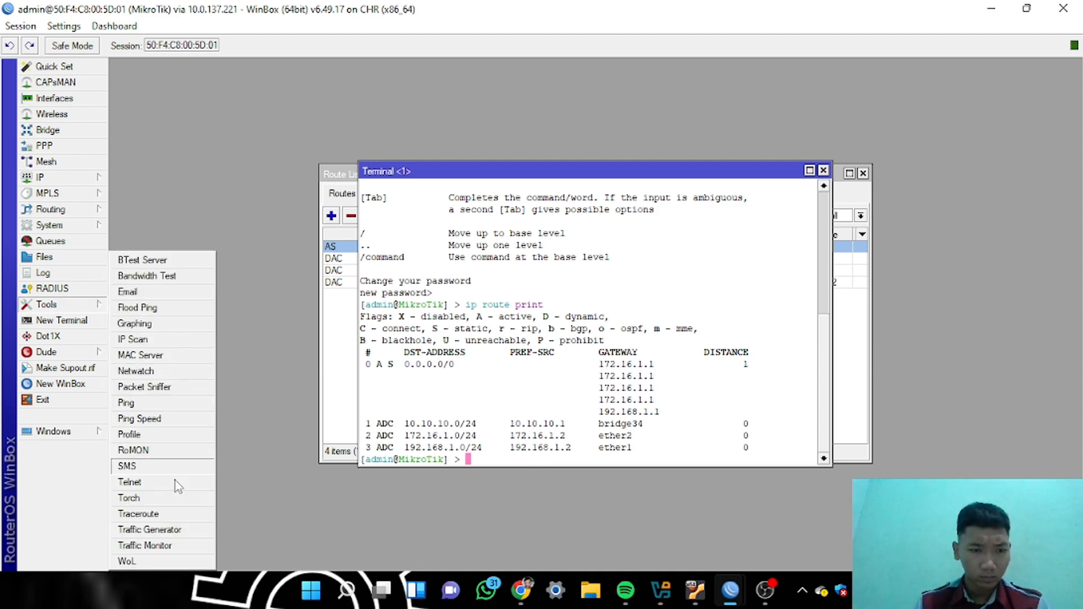
left_click(141, 514)
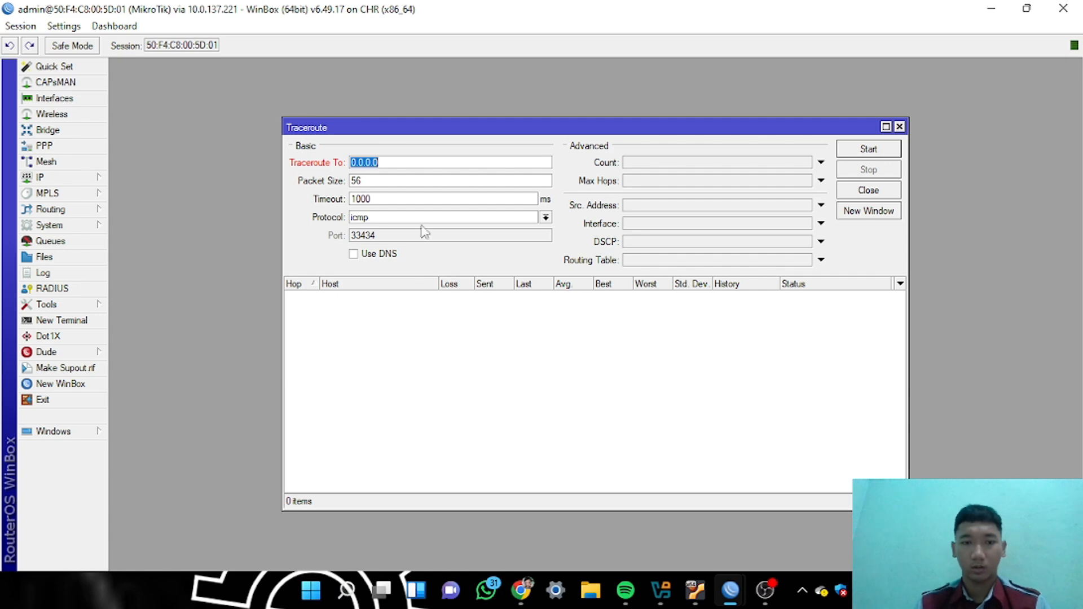
left_click(397, 164)
type("8.8.8")
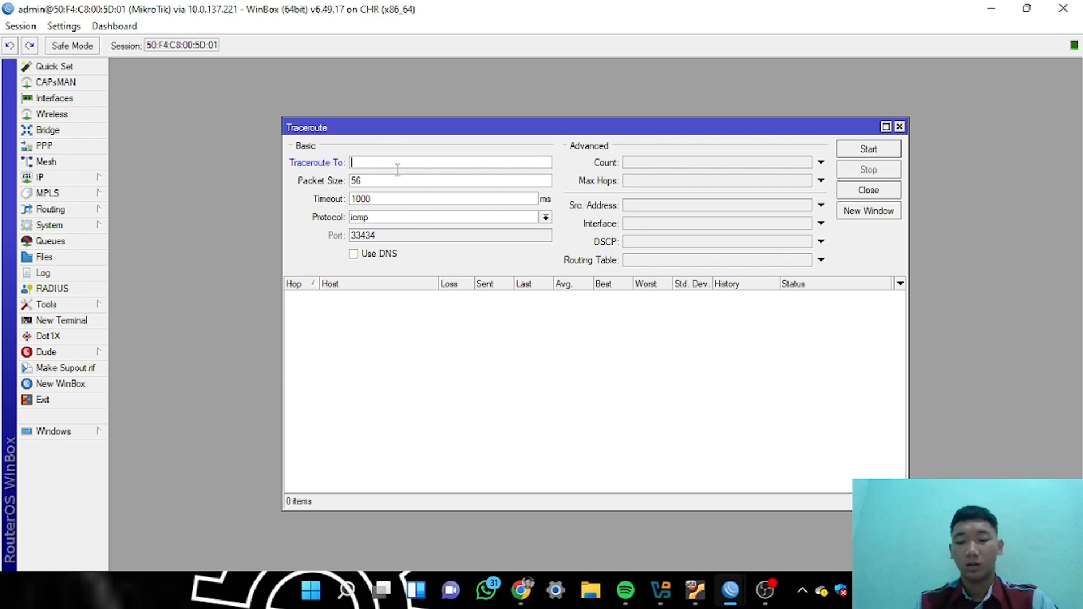
key("BackSpace")
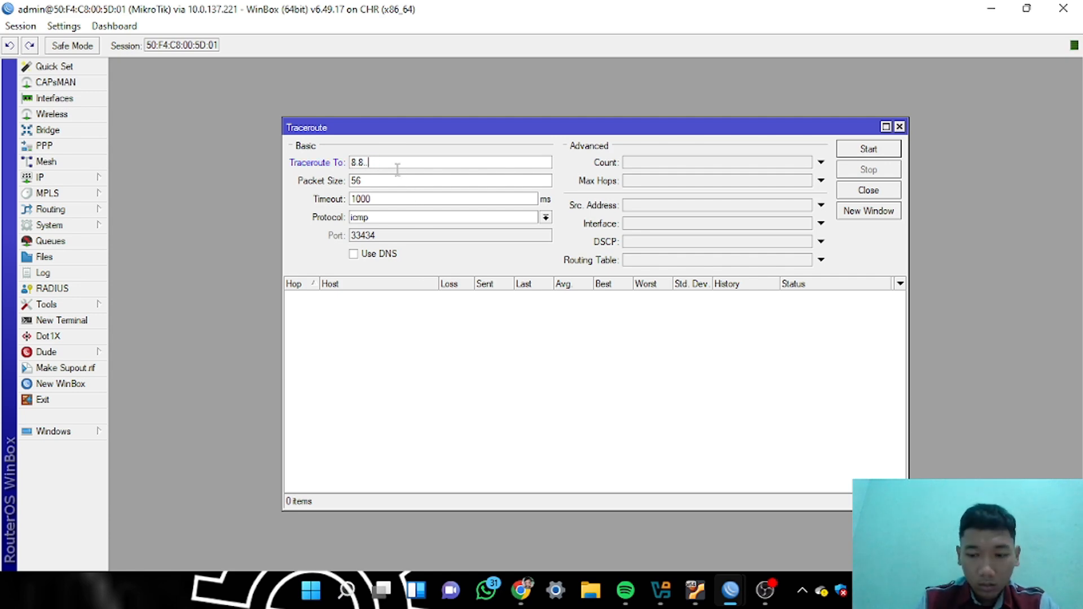
type("8.")
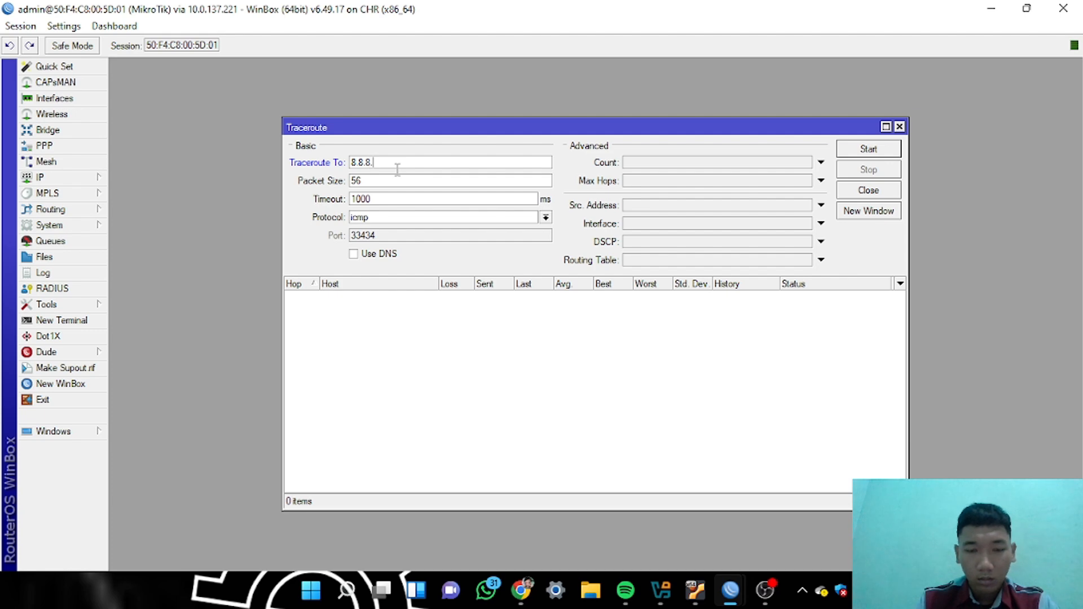
type("8")
key("Return")
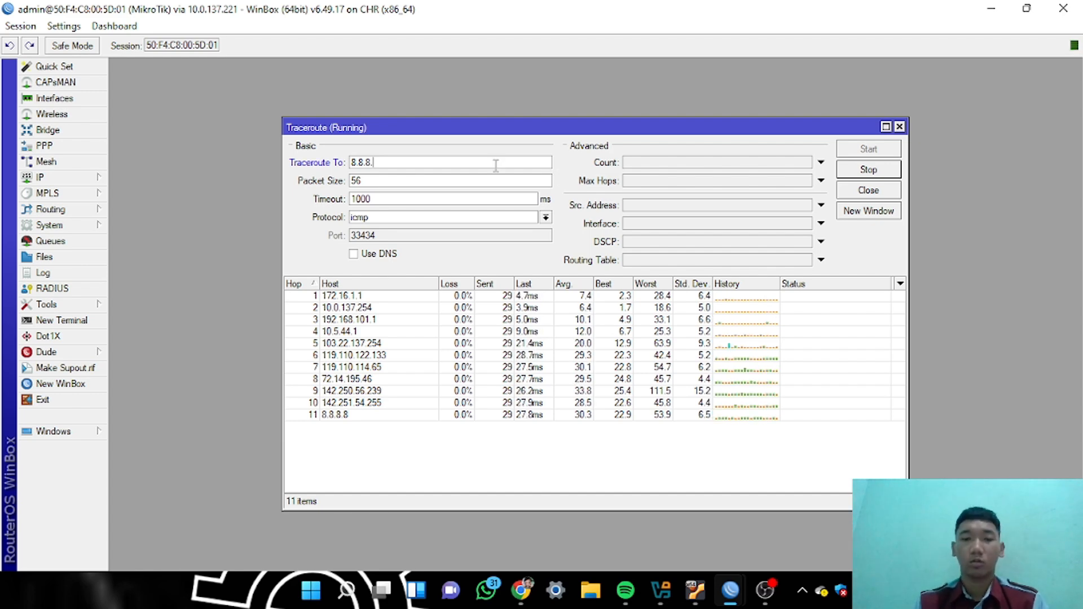
Change the traceroute target to 162.62.115.42, stop the running trace and start it again
key("BackSpace")
key("BackSpace")
key("BackSpace")
key("BackSpace")
key("BackSpace")
key("BackSpace")
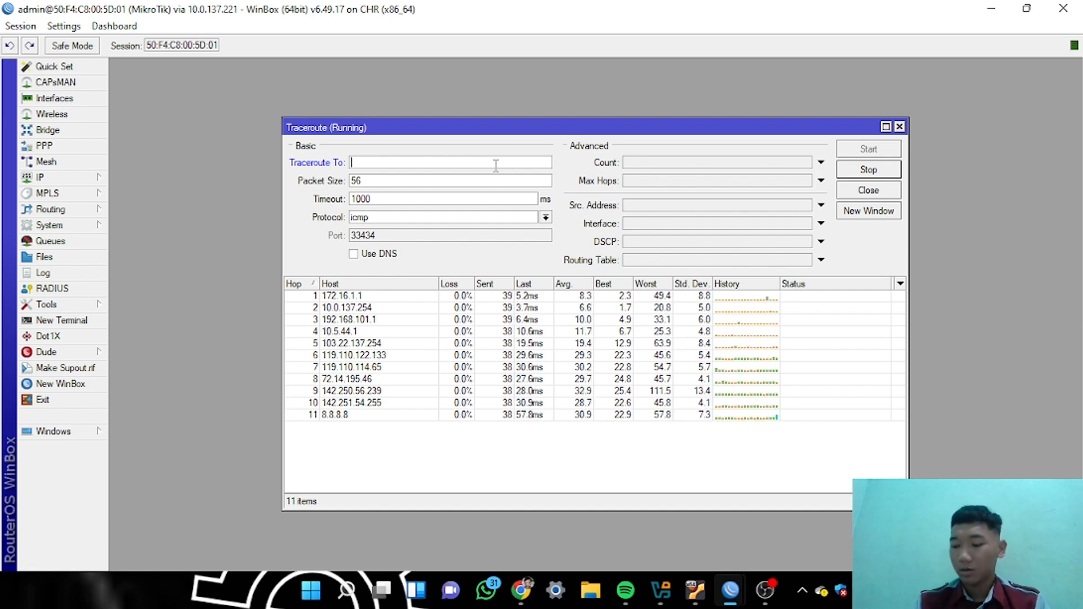
type("162")
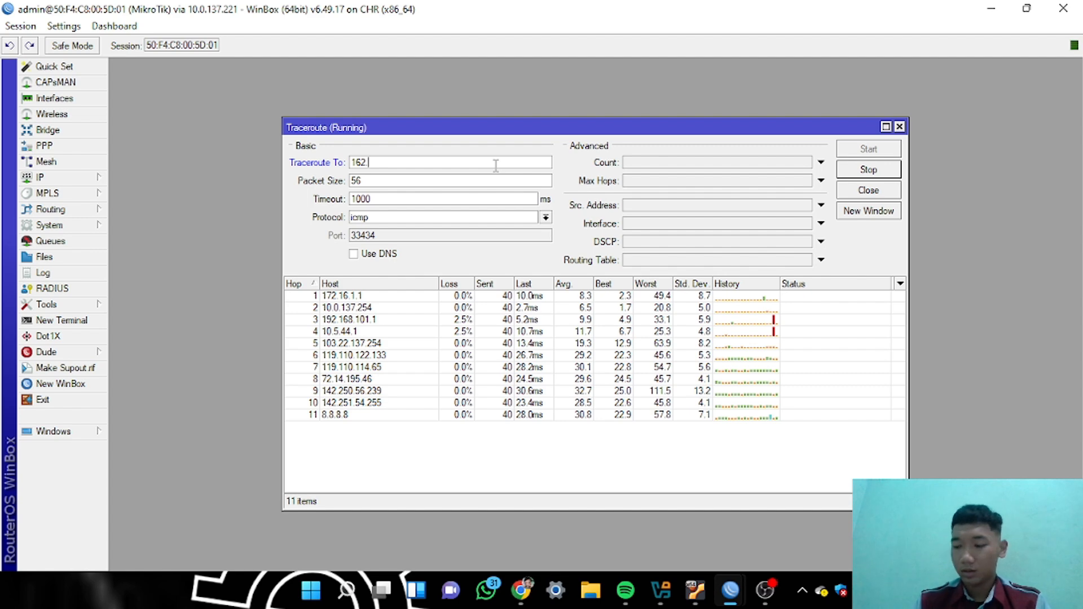
type(".62.")
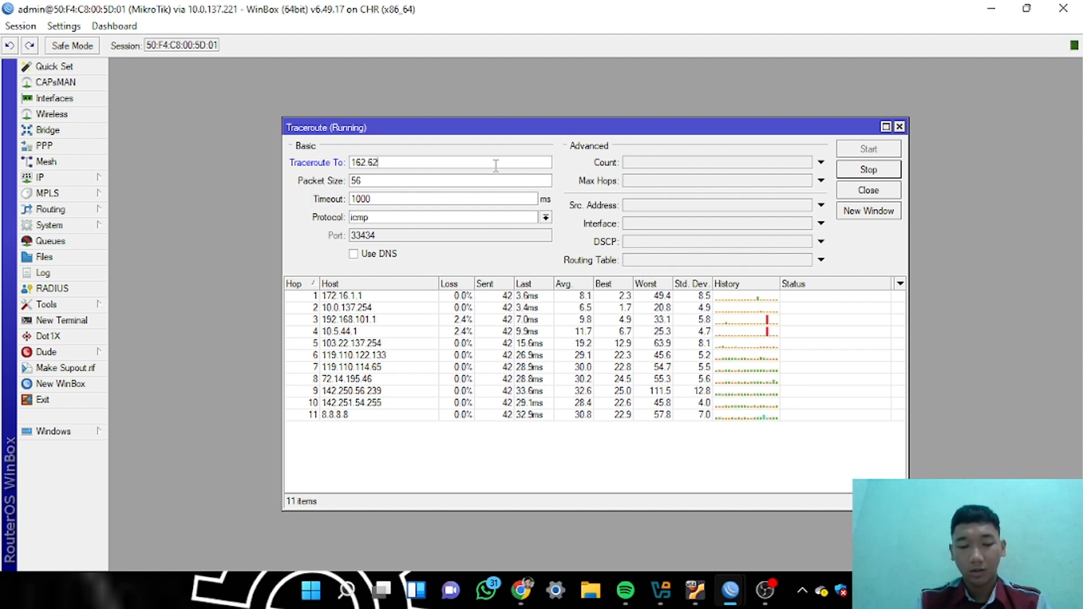
type("115")
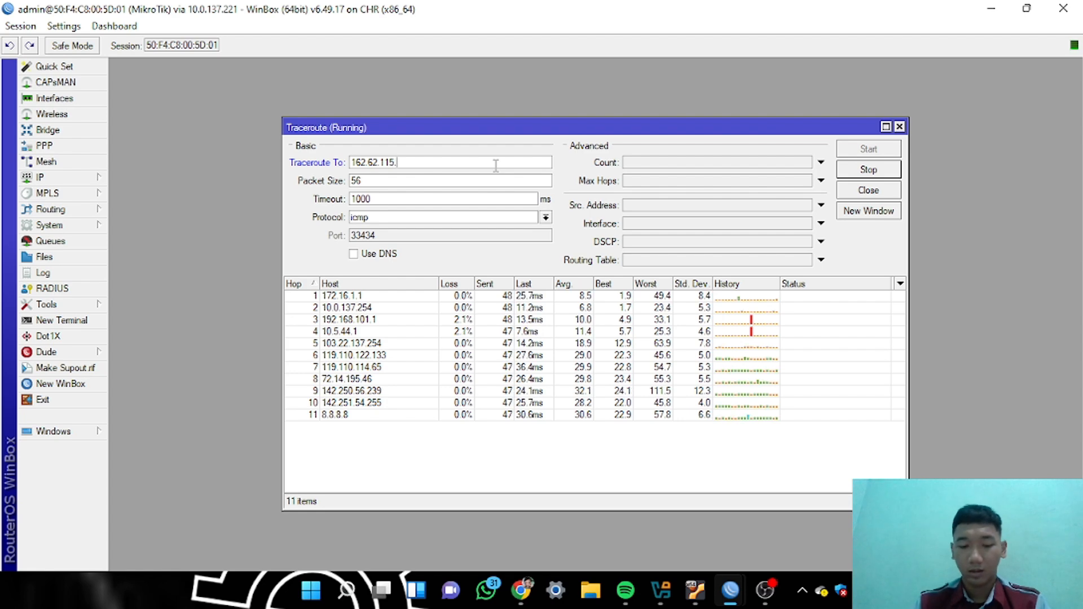
type(".42")
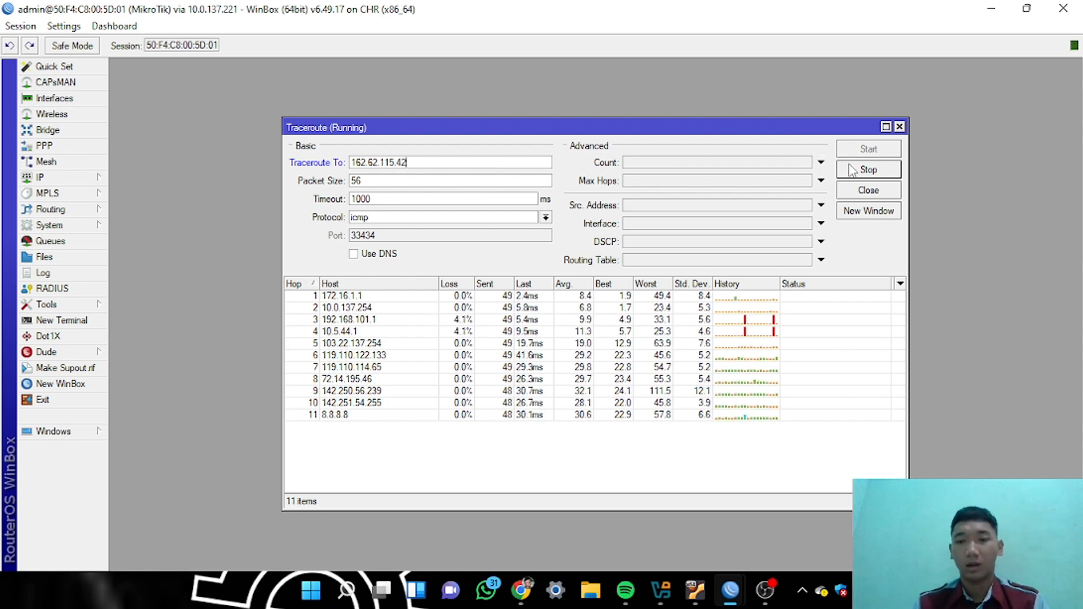
left_click(867, 171)
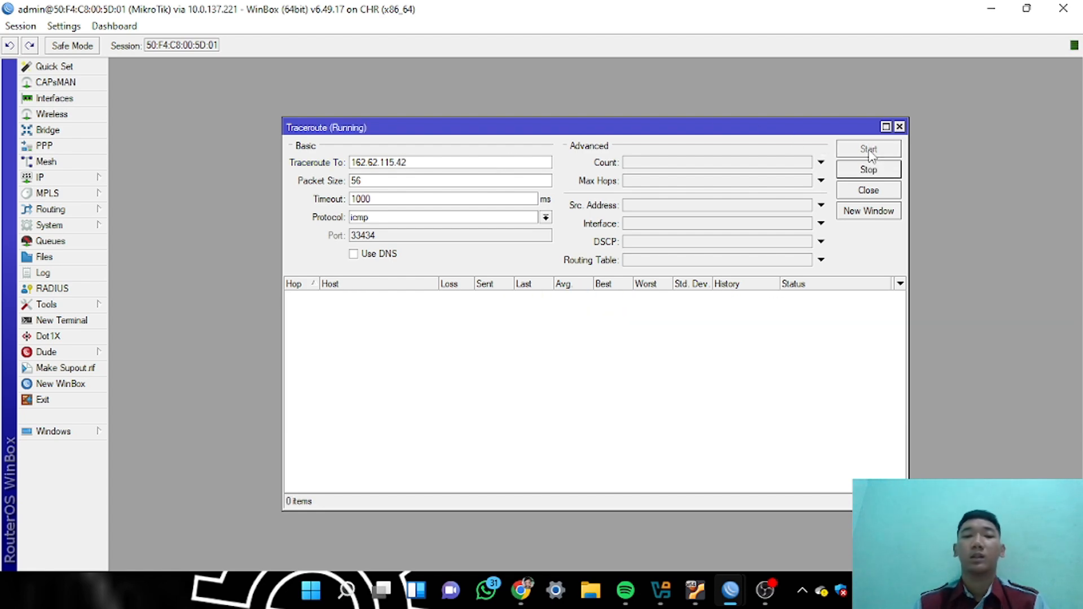
left_click(869, 150)
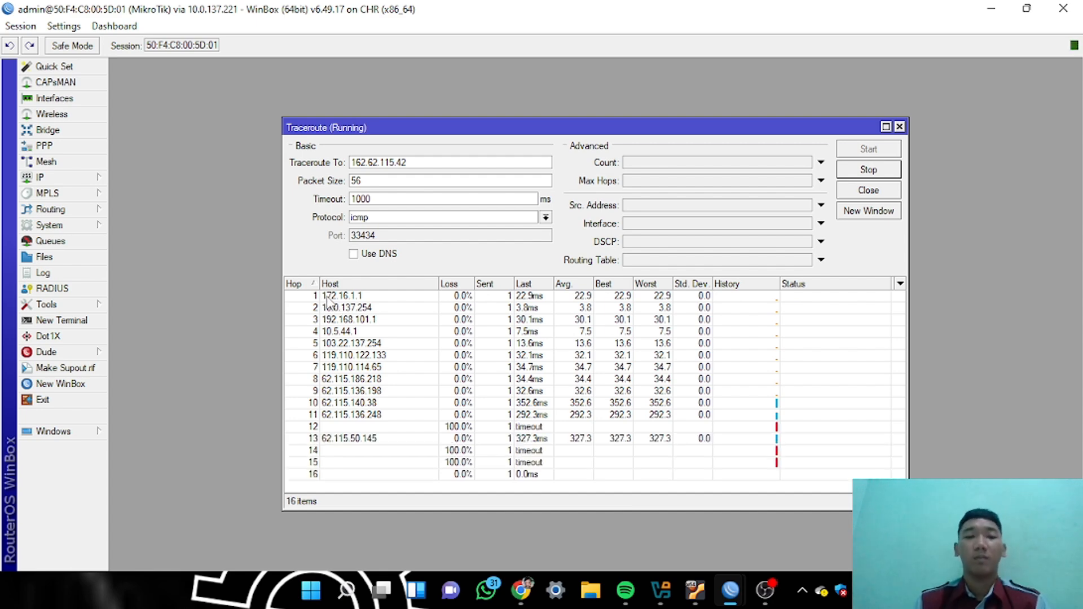
Examine the hops of the running traceroute to 162.62.115.42, checking which gateway the first hop uses
left_click(329, 297)
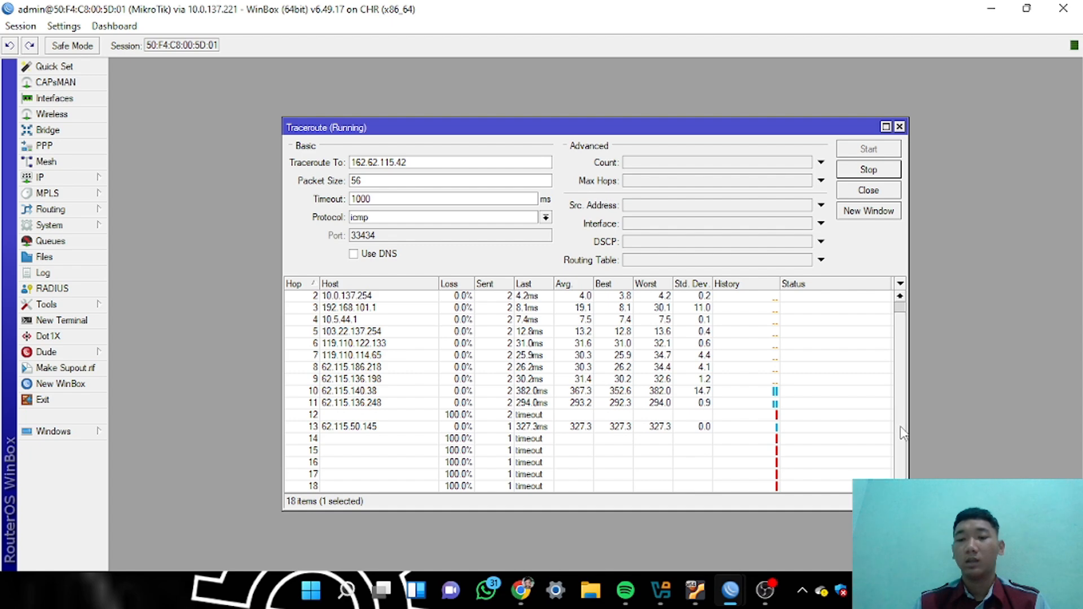
left_click_drag(899, 427, 898, 393)
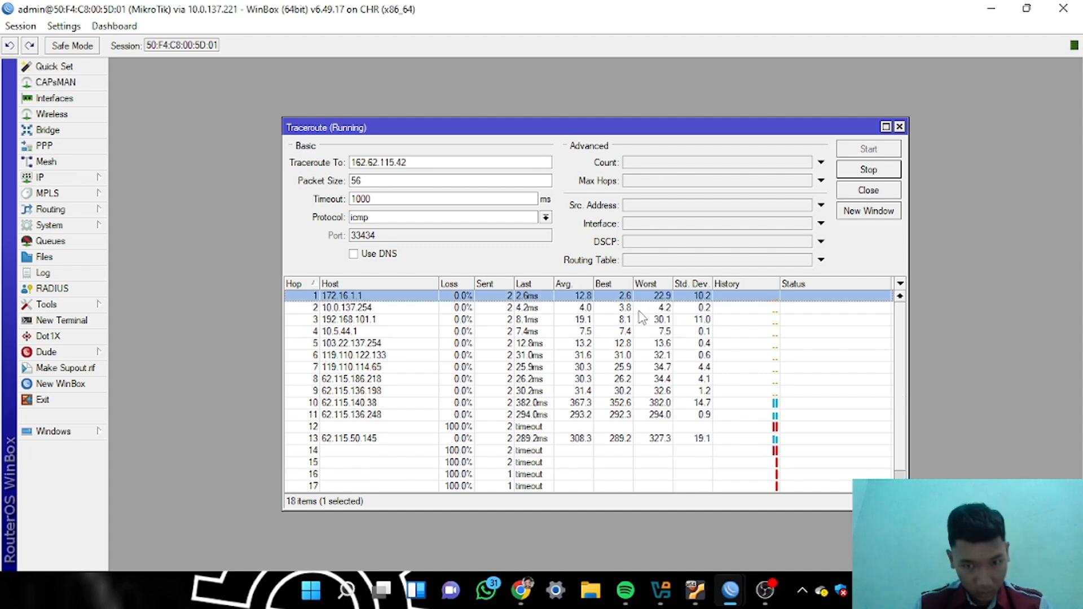
key("super")
left_click(949, 301)
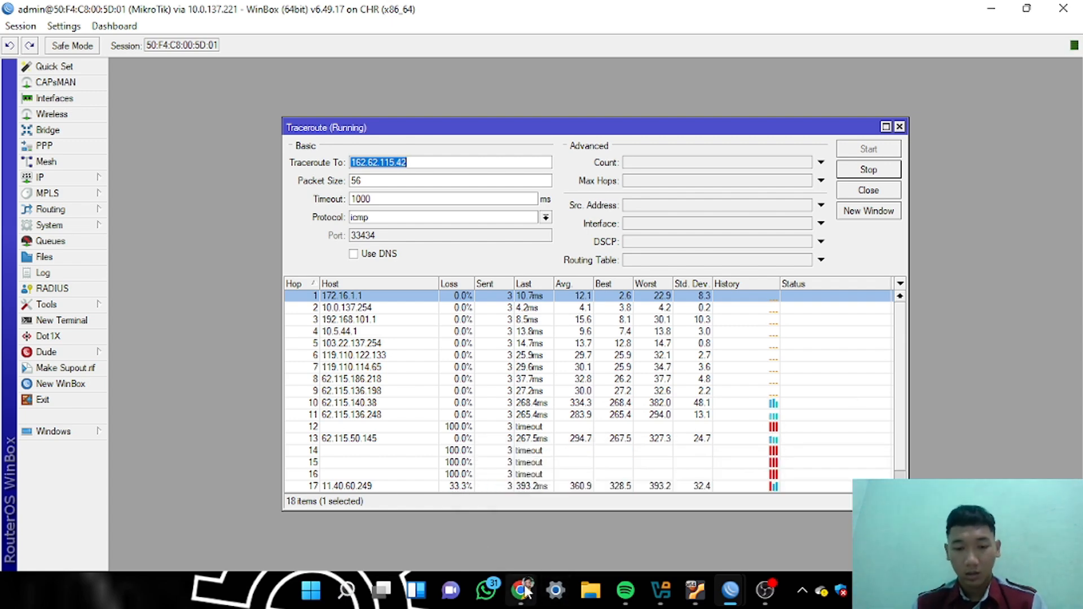
Switch to the PNETLab topology in Chrome, open VPC1's terminal, ping 162.62.115.42 and stop the ping after a few replies
mouse_move(521, 590)
left_click(511, 526)
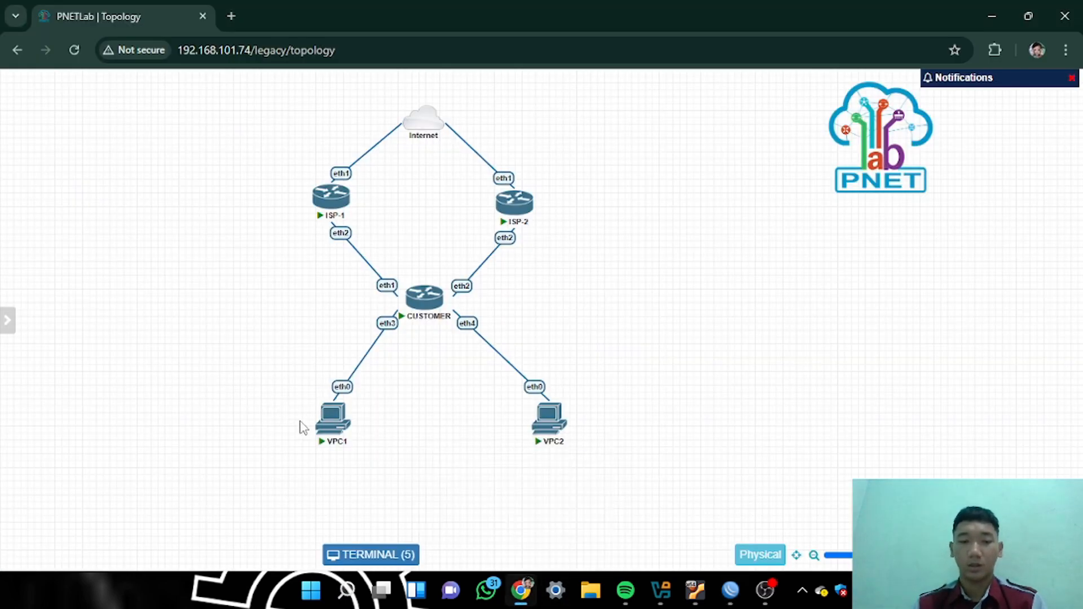
left_click(329, 427)
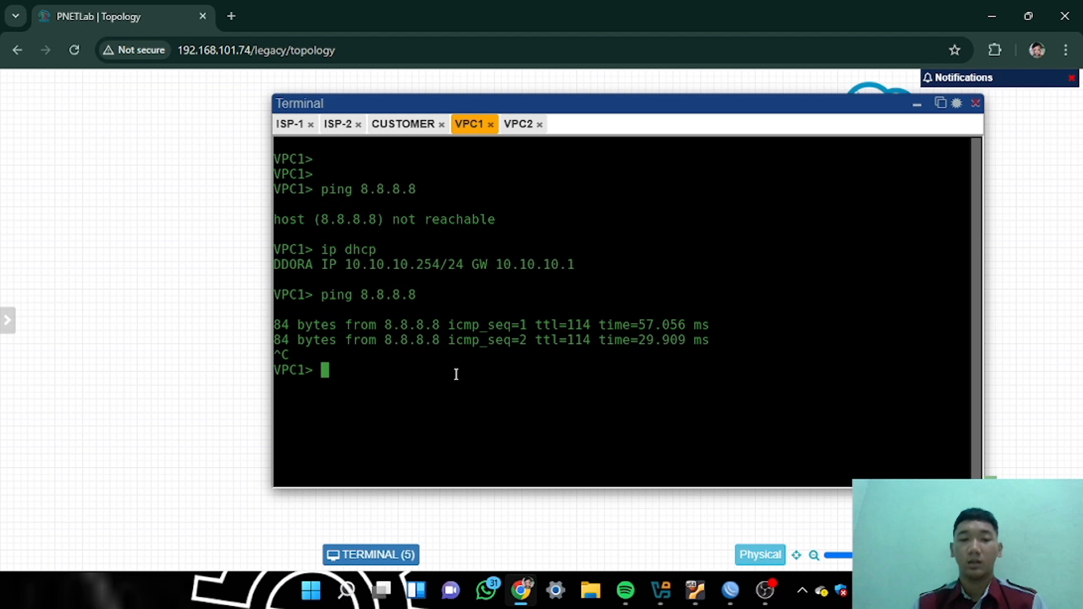
type("ping ")
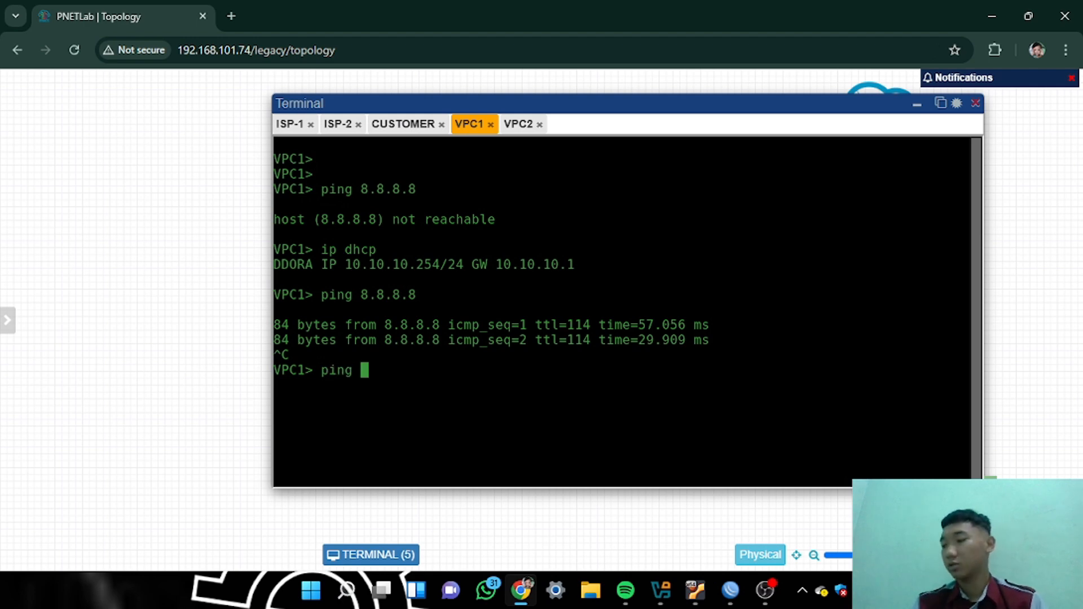
type("16")
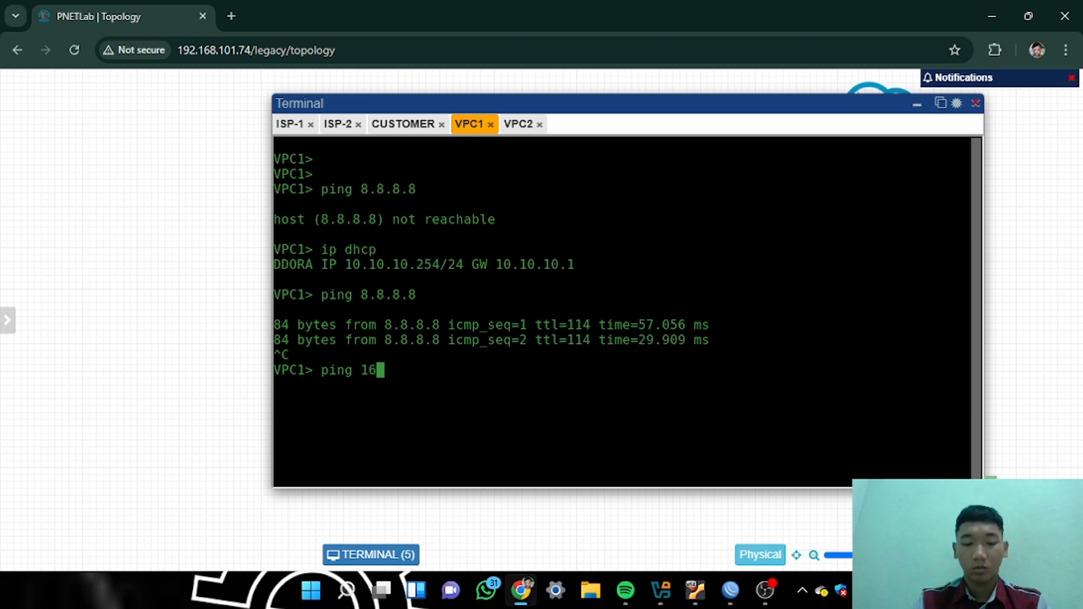
type("2.62.6")
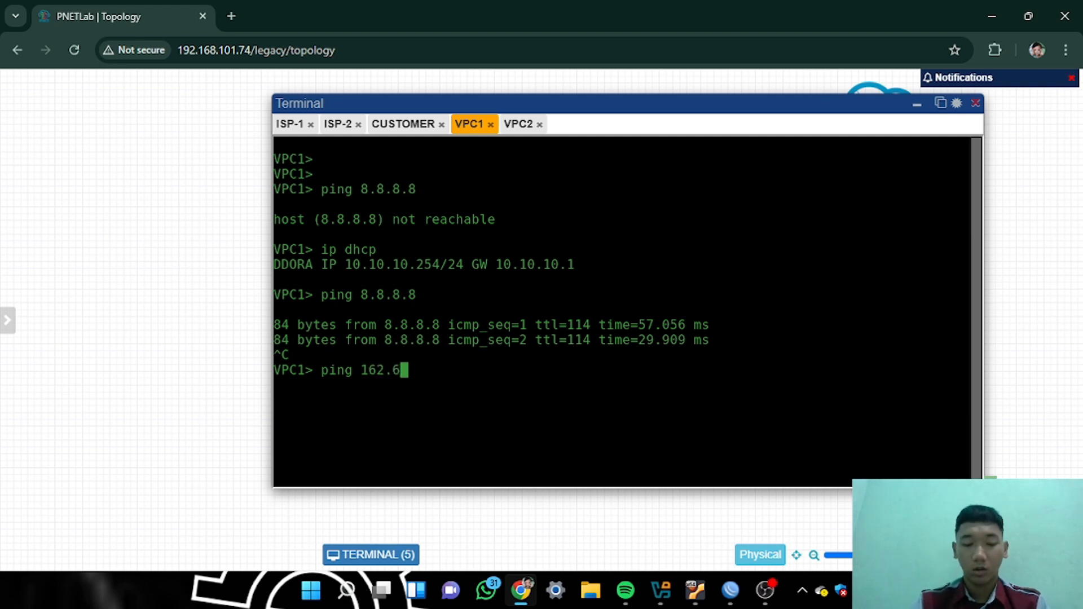
type("115")
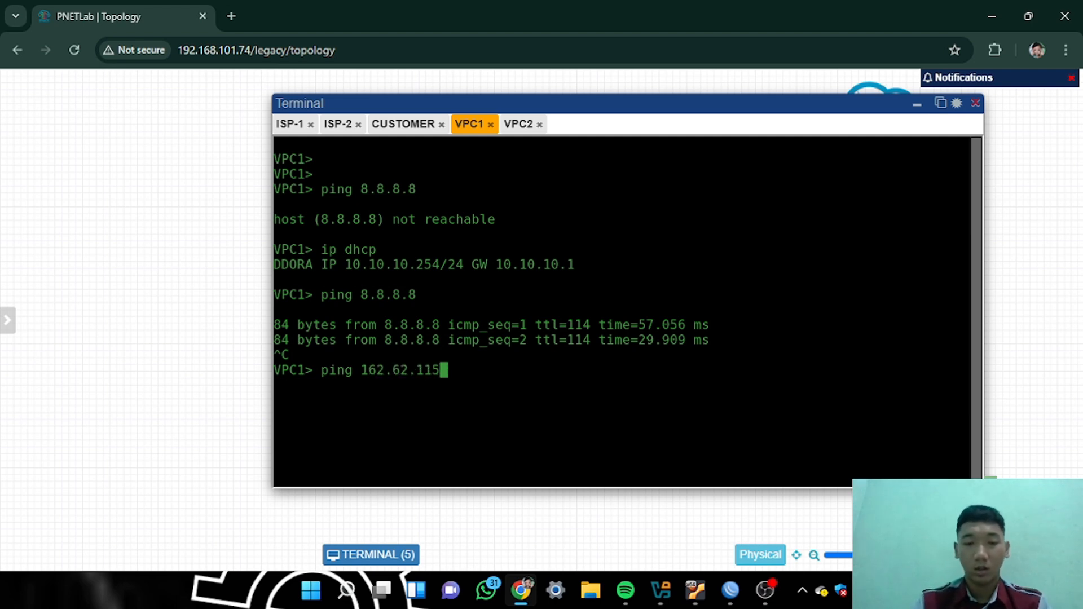
type(".42")
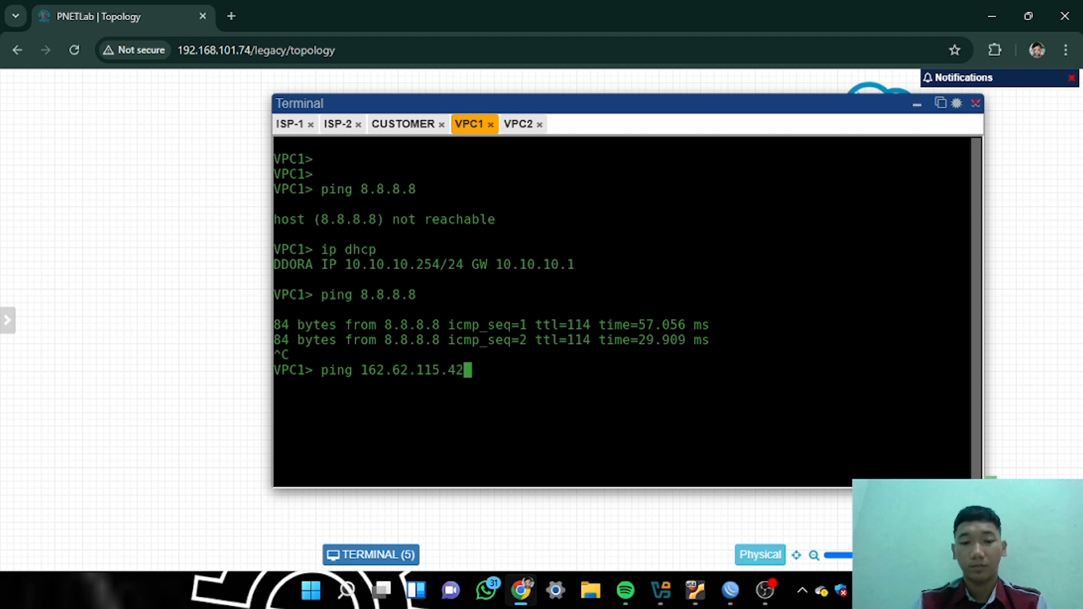
key("Return")
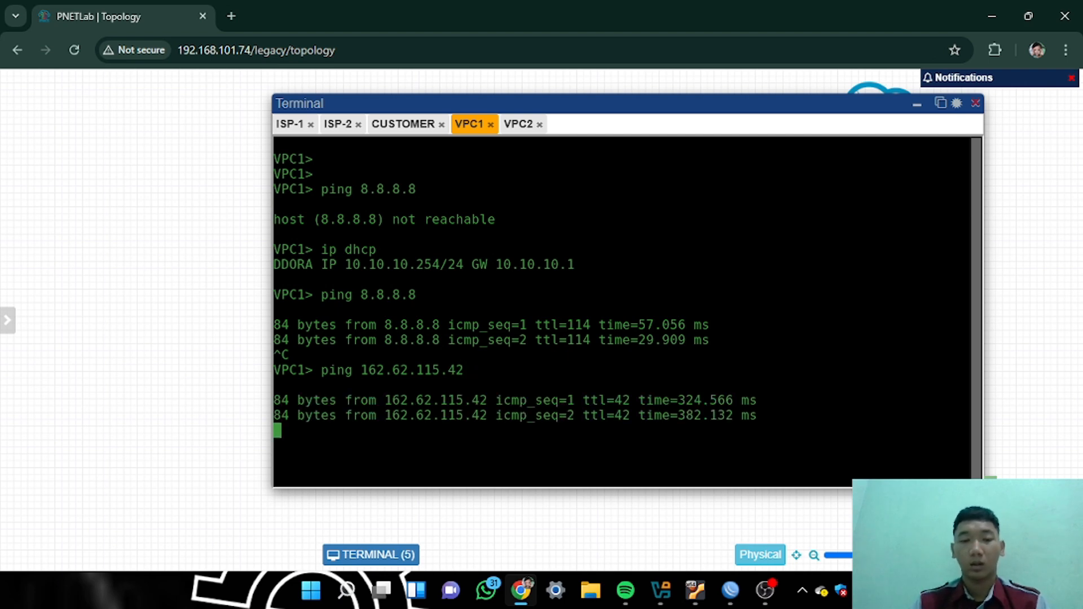
key("ctrl+c")
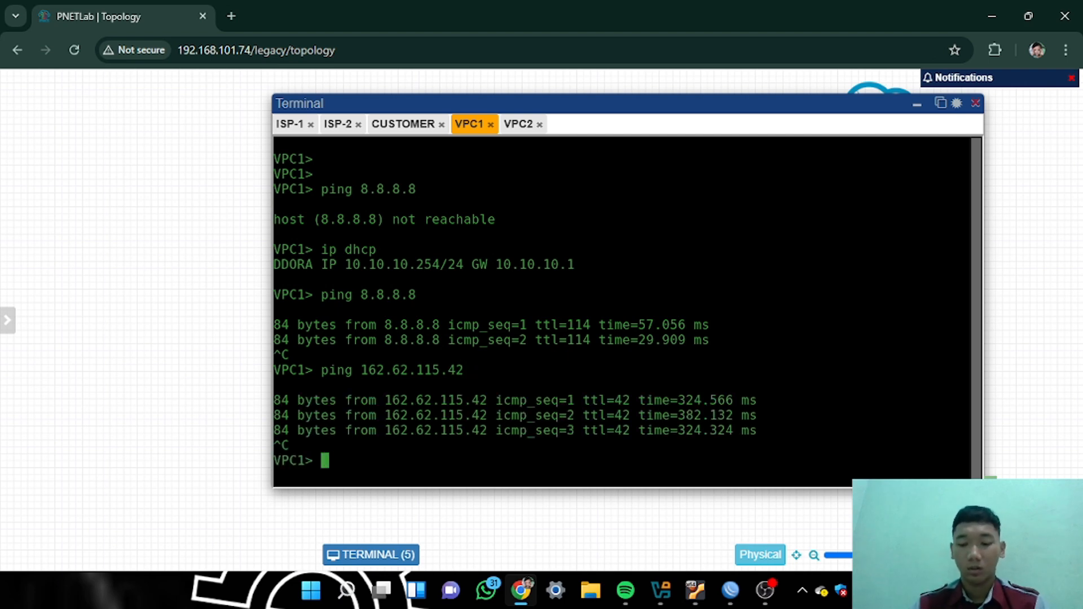
Run "trace 162.62.115.42" from VPC1 by editing the previous ping command, and close the terminal window once the trace completes
key("Up")
key("Left")
key("Left")
key("Left")
key("Left")
key("Left")
key("Left")
key("Left")
key("Left")
key("Left")
key("Left")
key("Left")
key("Left")
key("Left")
key("Left")
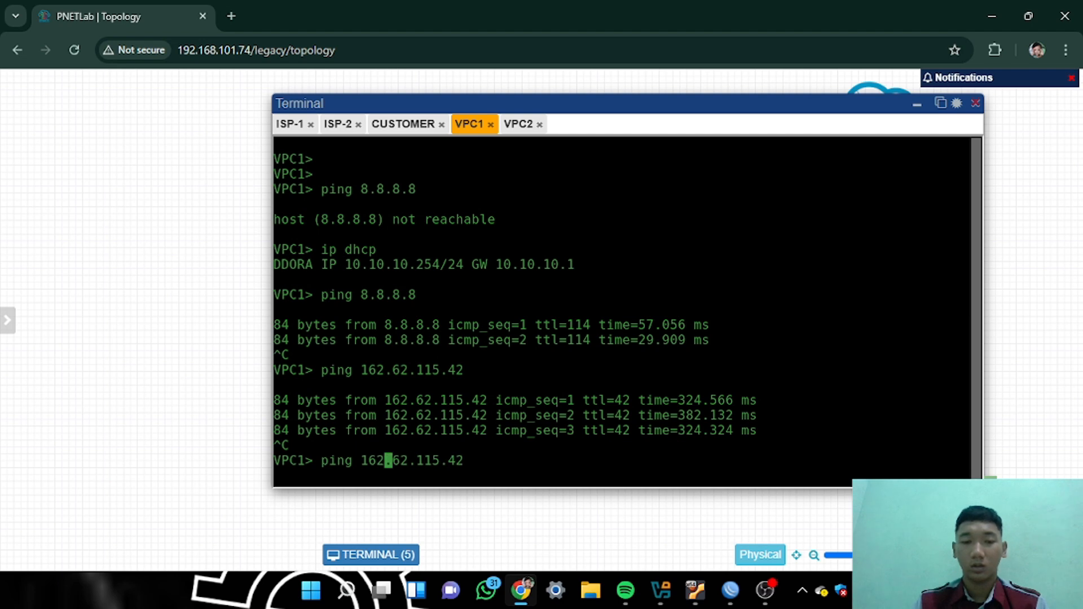
key("BackSpace")
key("BackSpace")
key("BackSpace")
key("BackSpace")
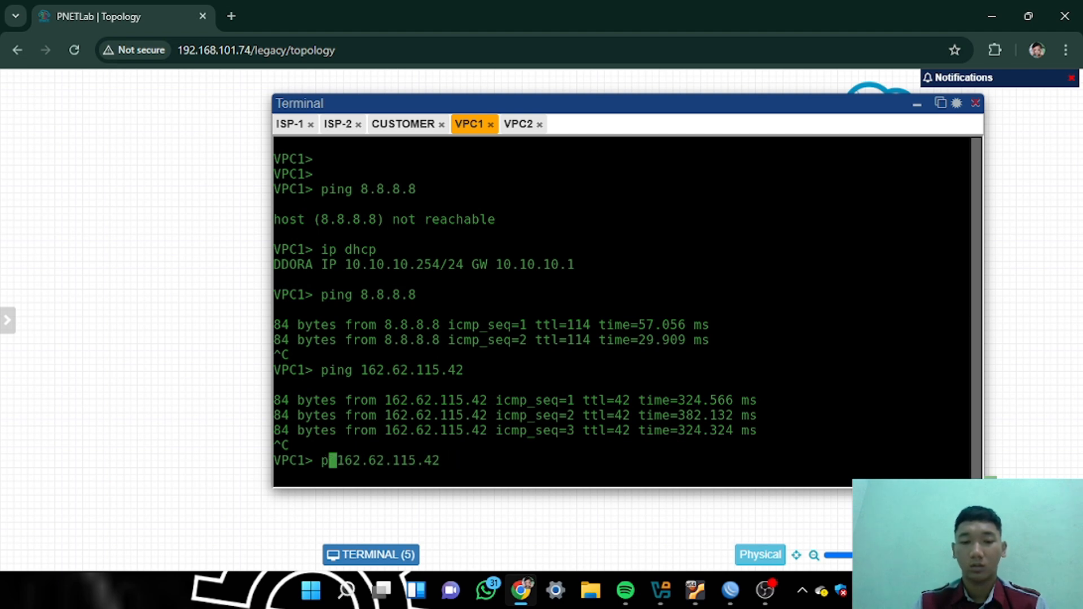
type("trace")
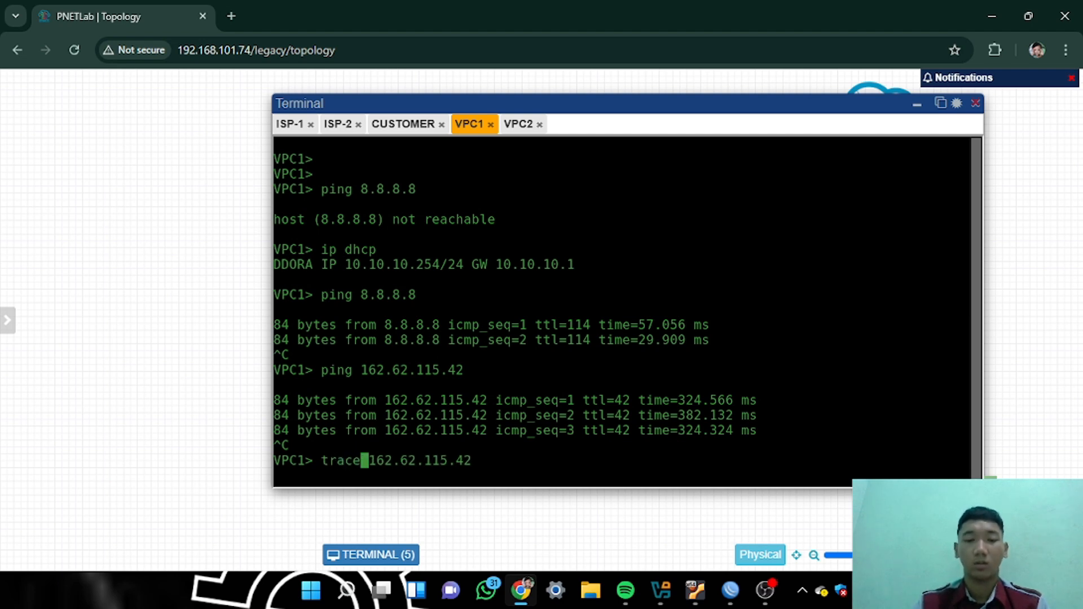
key("Return")
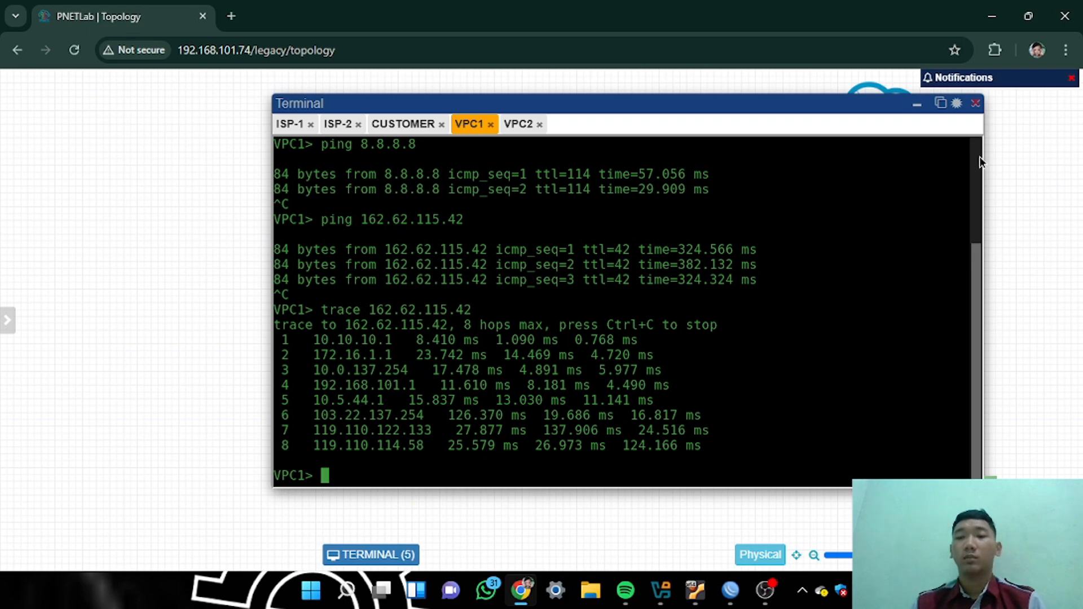
left_click(975, 105)
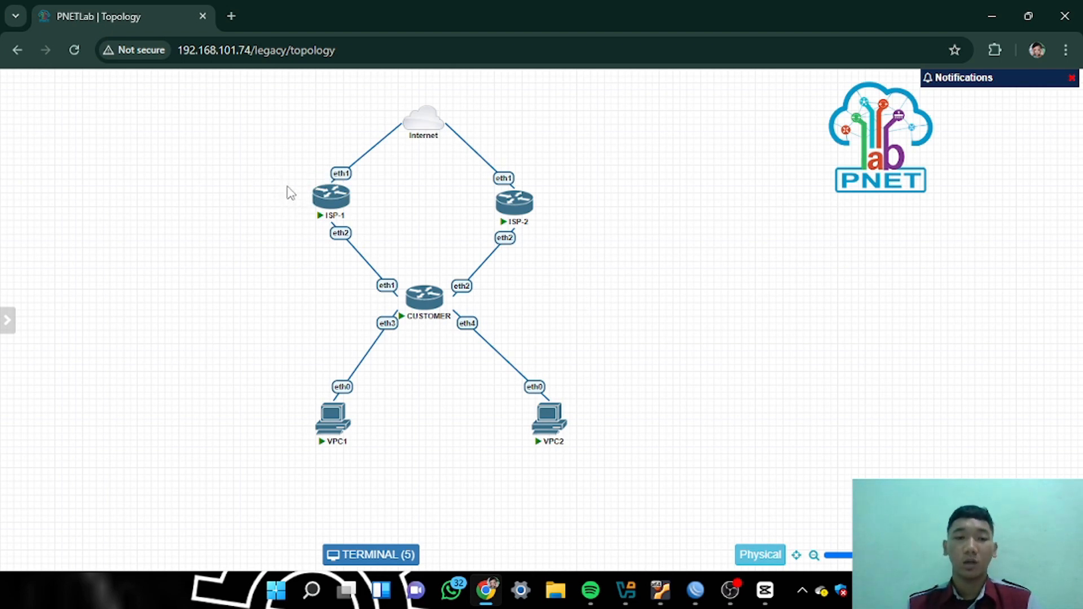
left_click_drag(297, 406, 391, 429)
mouse_move(329, 195)
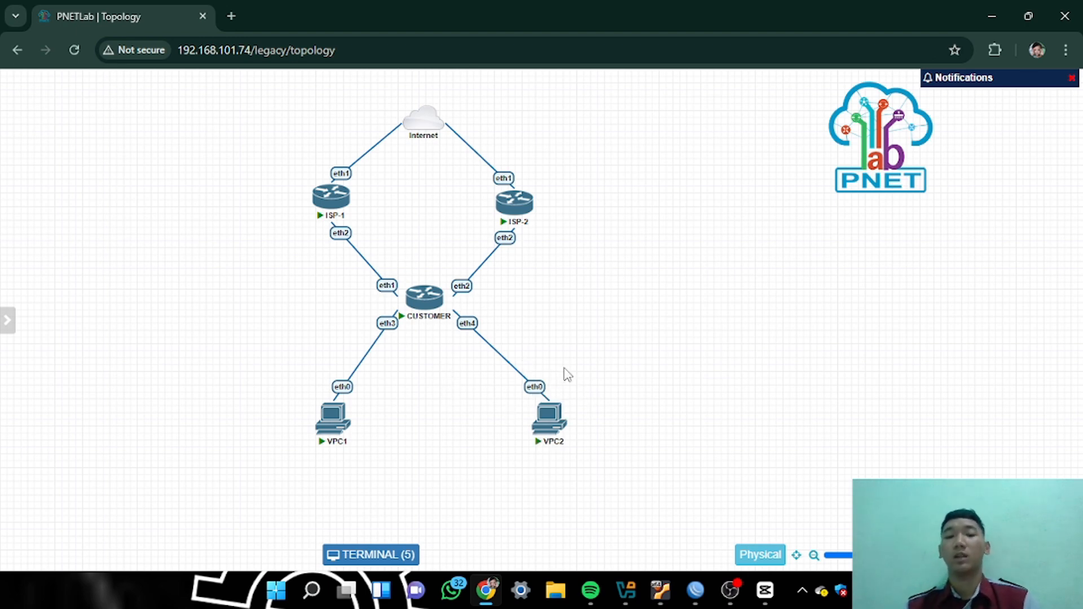
mouse_move(563, 368)
left_mouse_down()
mouse_move(550, 370)
mouse_move(525, 452)
mouse_move(569, 379)
left_mouse_up()
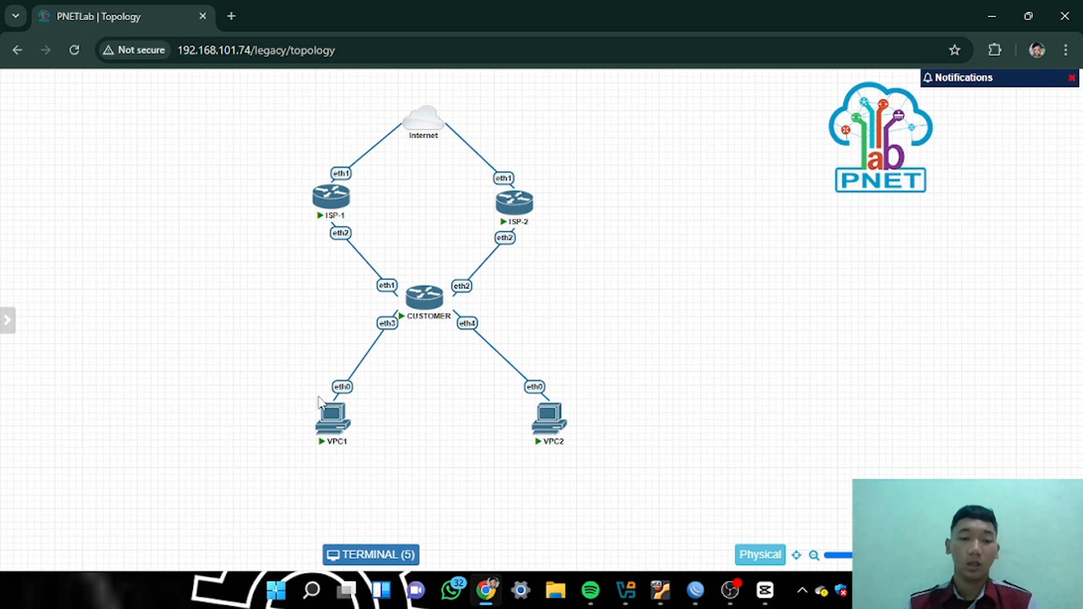
left_click_drag(320, 401, 681, 484)
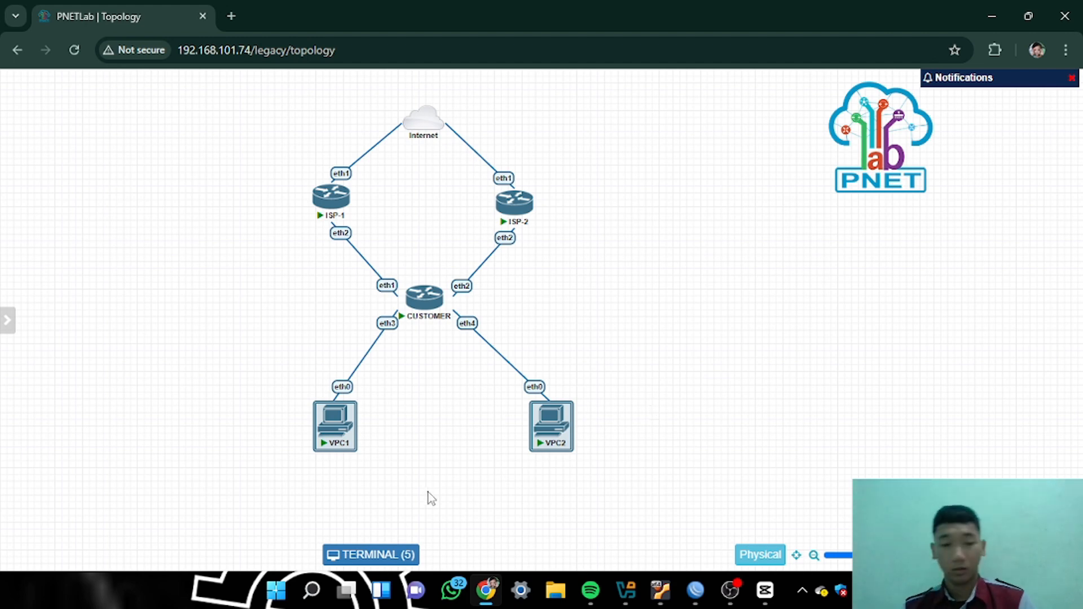
left_click(384, 433)
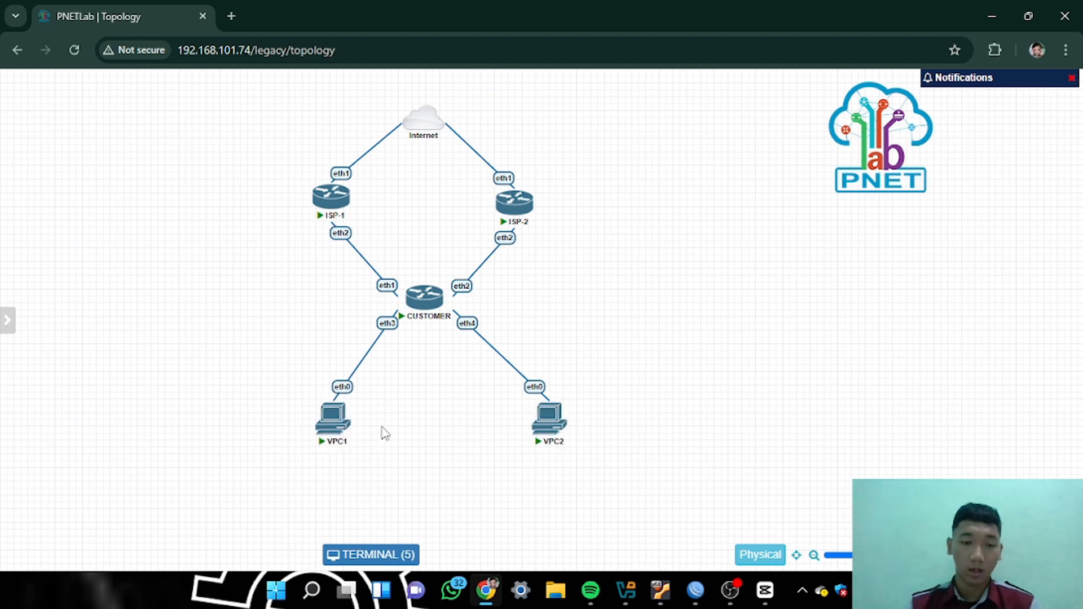
In VPC1's terminal, assign the static address 10.10.10.11/24 with gateway 10.10.10.1 and display the configuration with "show ip"
left_click(344, 418)
type("ip")
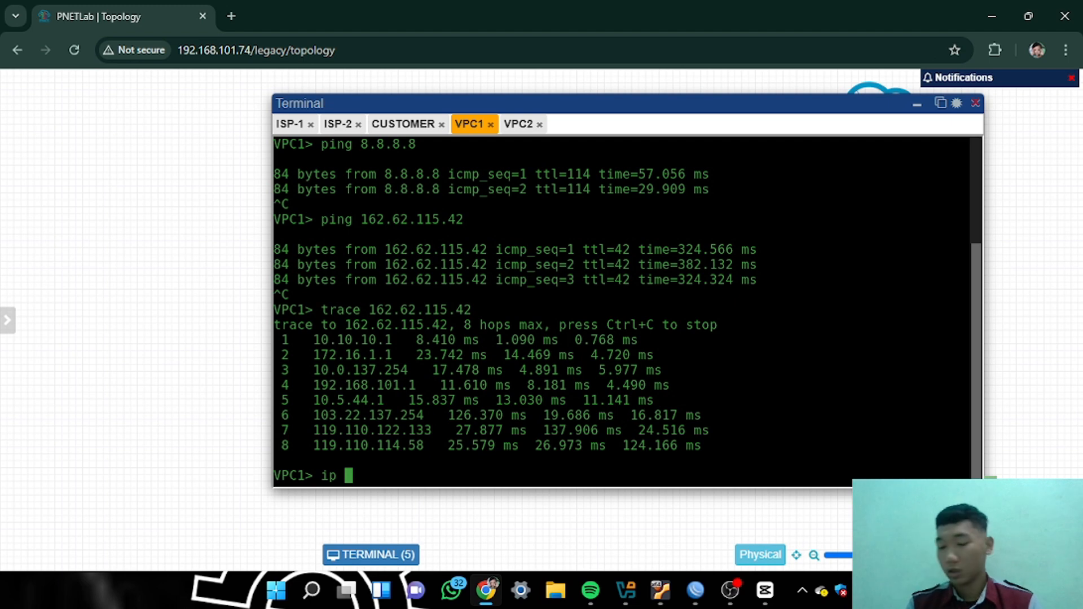
type("10.01")
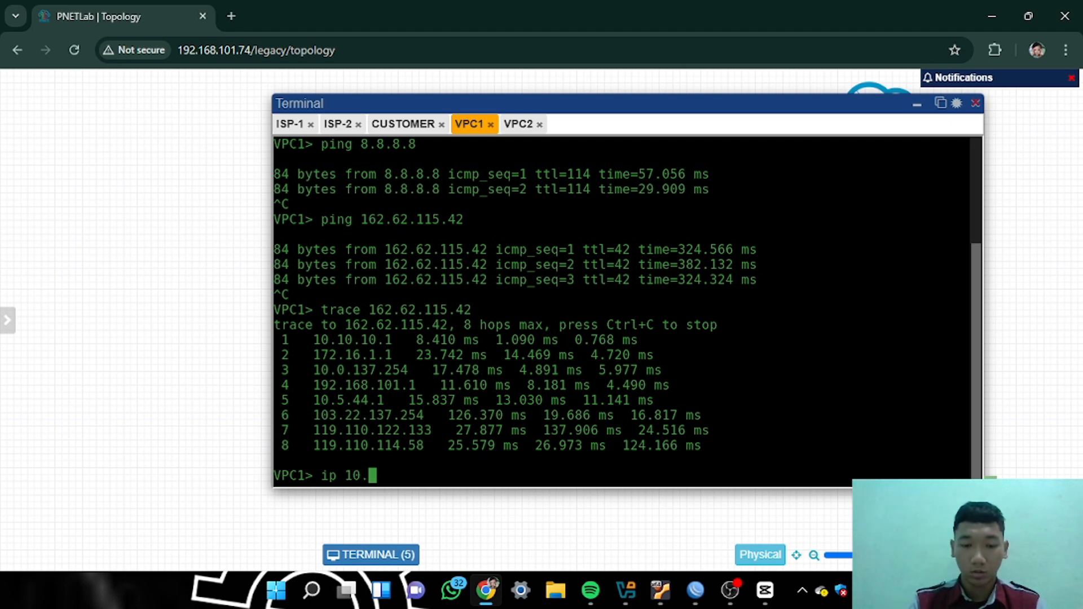
key("BackSpace")
key("BackSpace")
type("10")
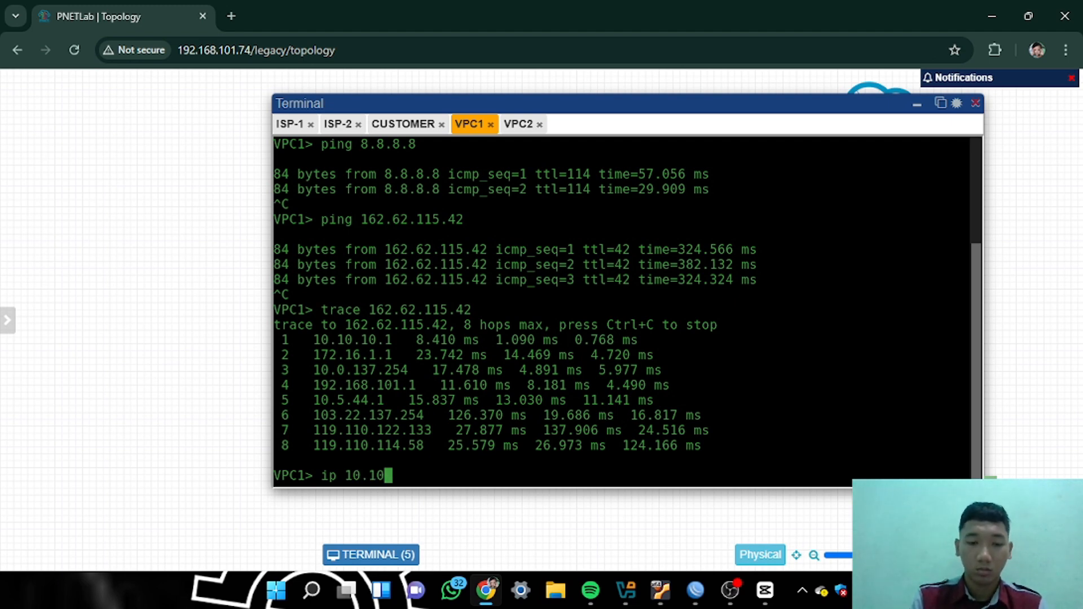
type(".10.11")
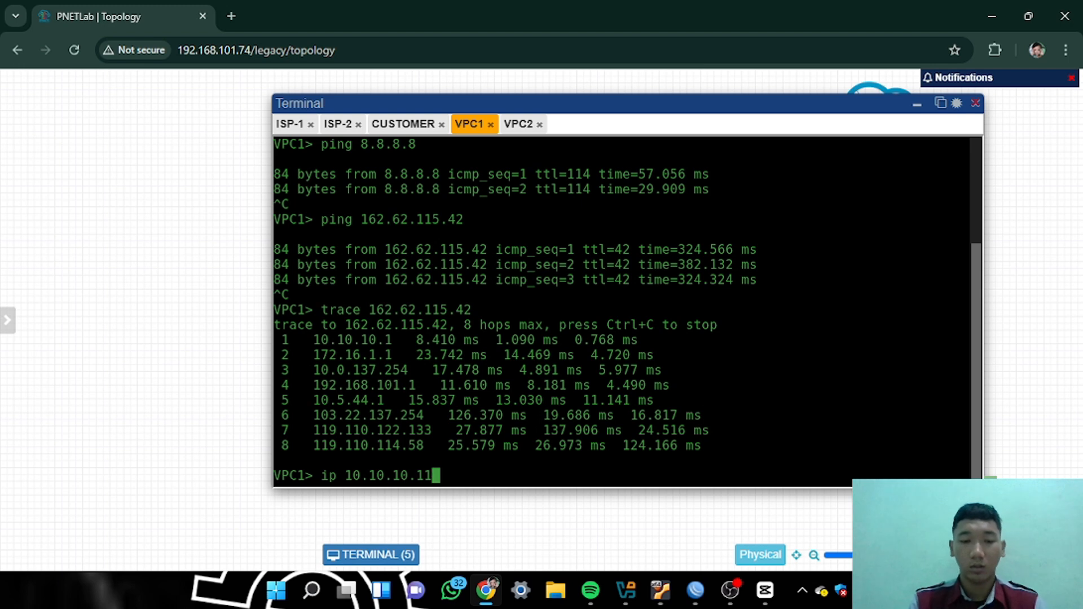
type("/24")
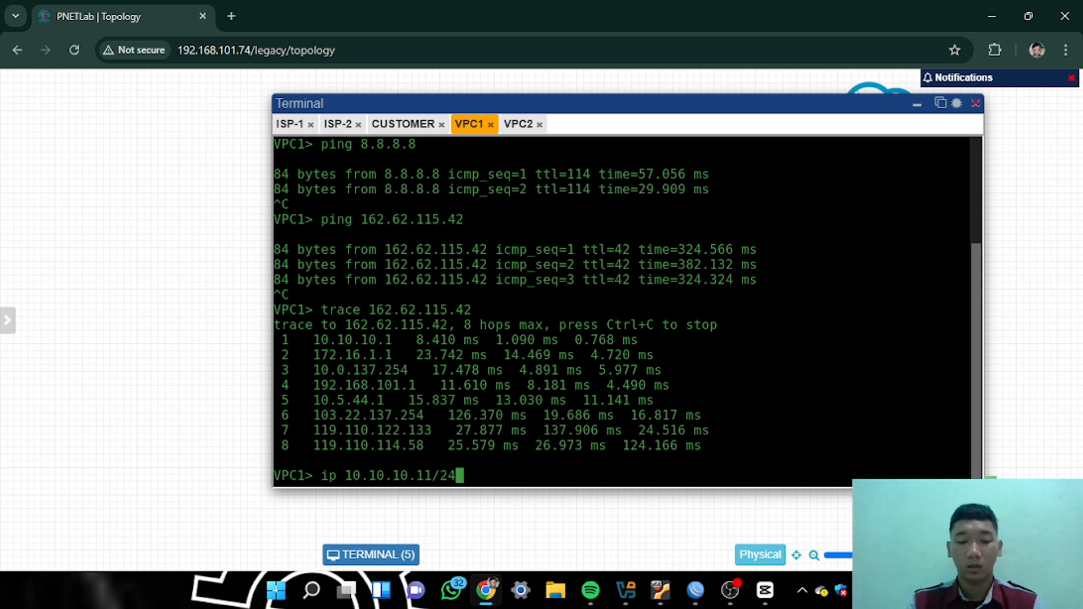
type(" 10.")
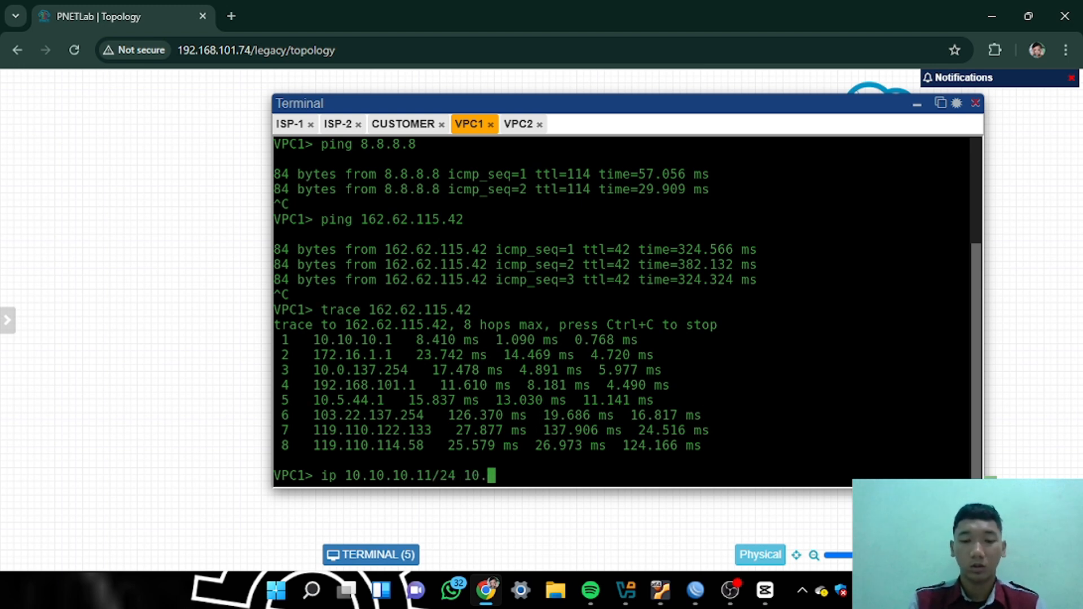
type("0")
type("0.10.1")
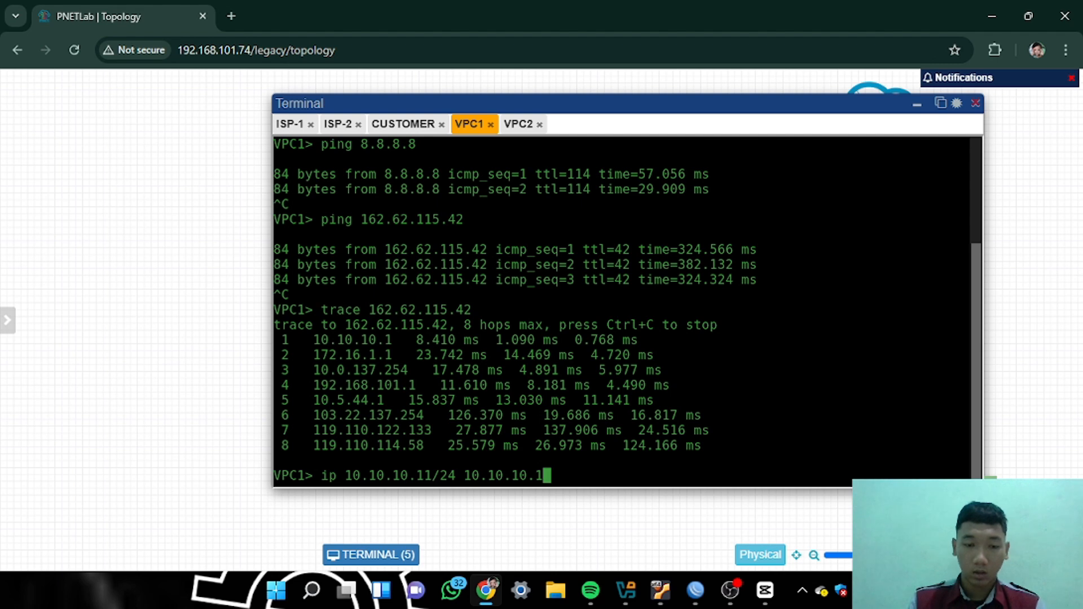
key("Return")
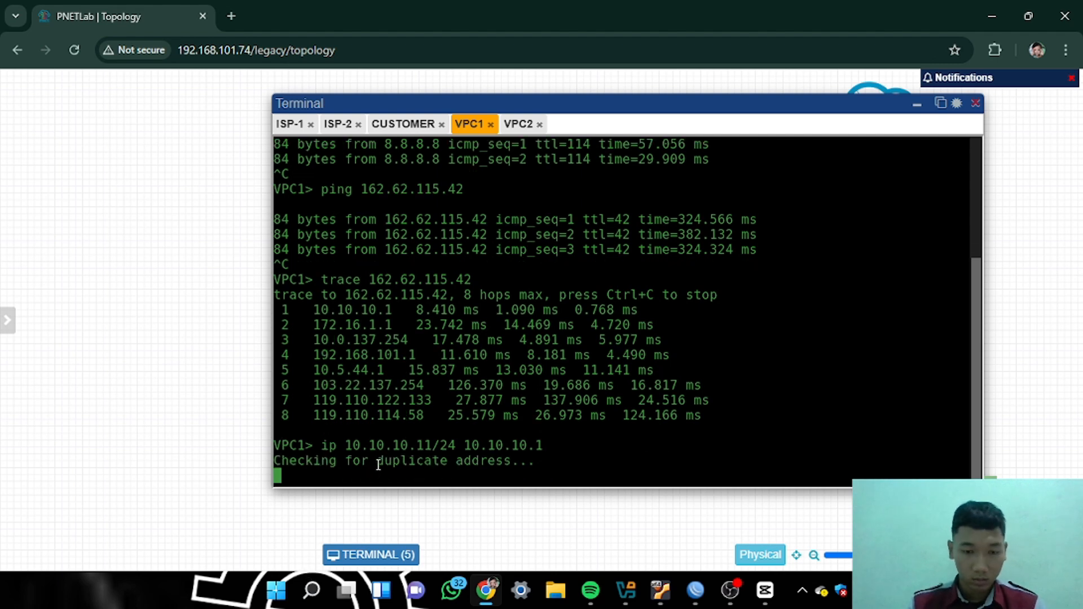
type("show ip")
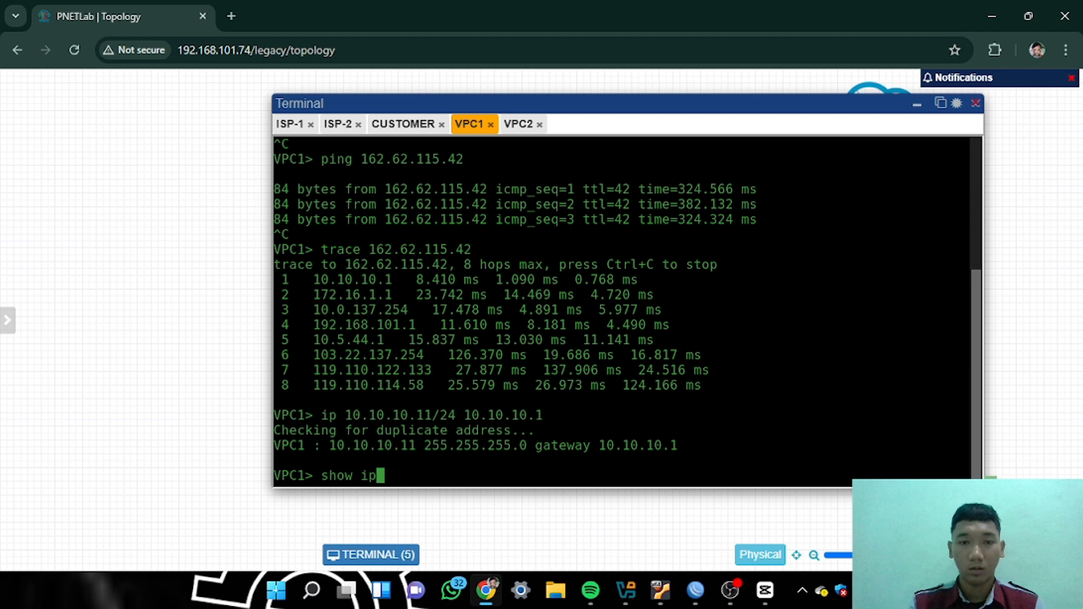
key("Return")
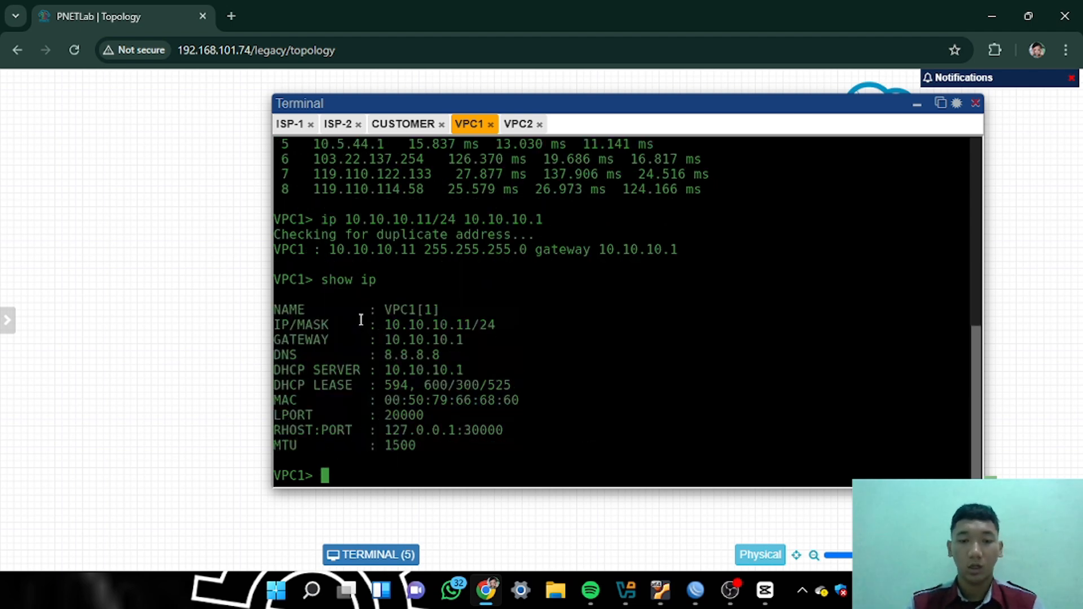
In VPC2's terminal, assign the static address 10.10.10.12/24 with gateway 10.10.10.1
left_click(507, 123)
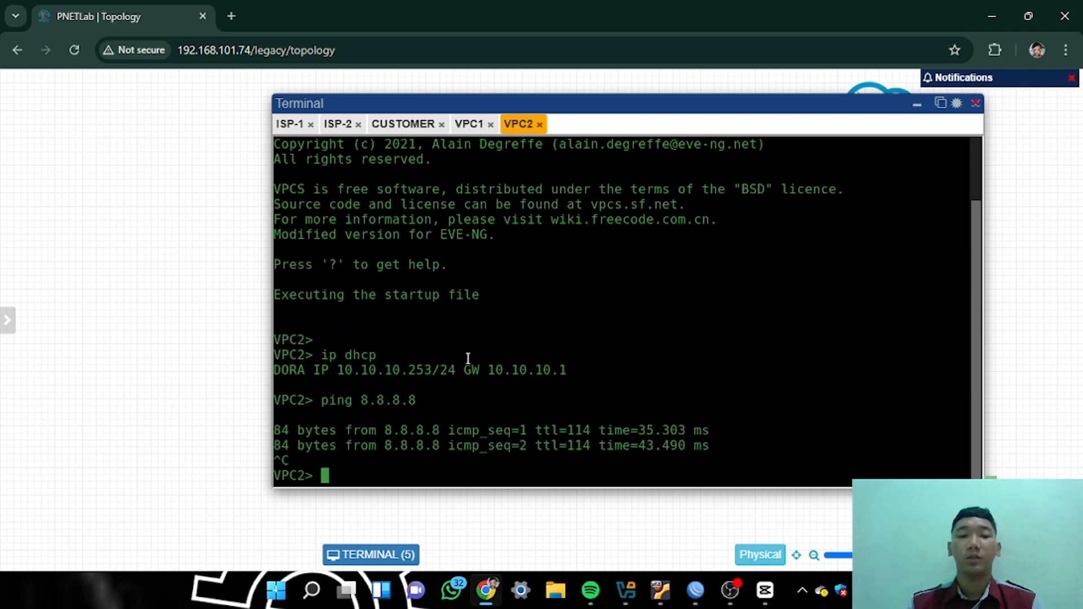
type("10")
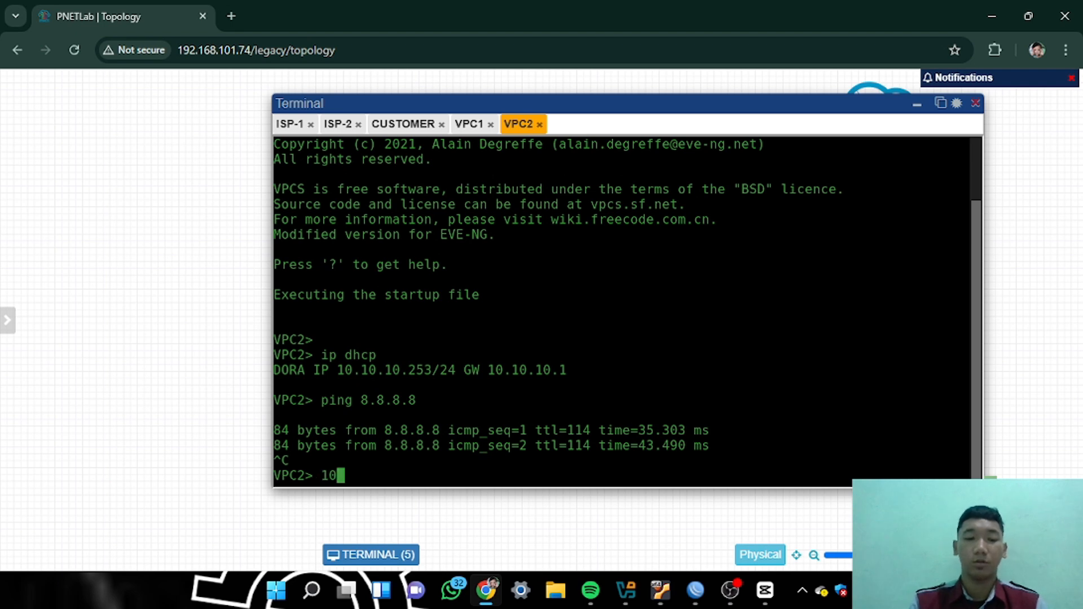
key("BackSpace")
key("BackSpace")
type("ip")
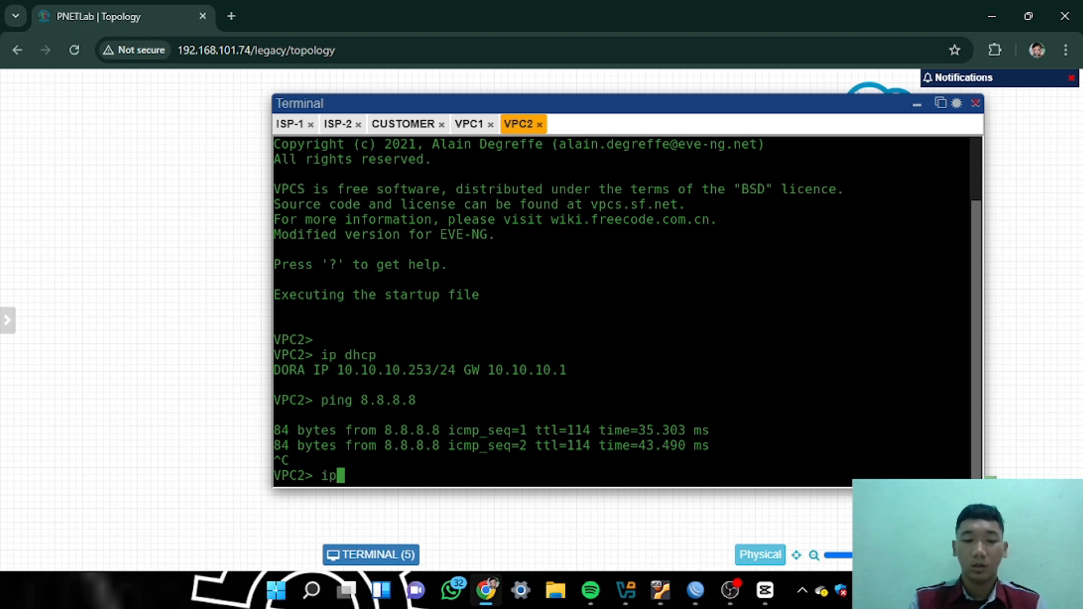
type(" 10.101.")
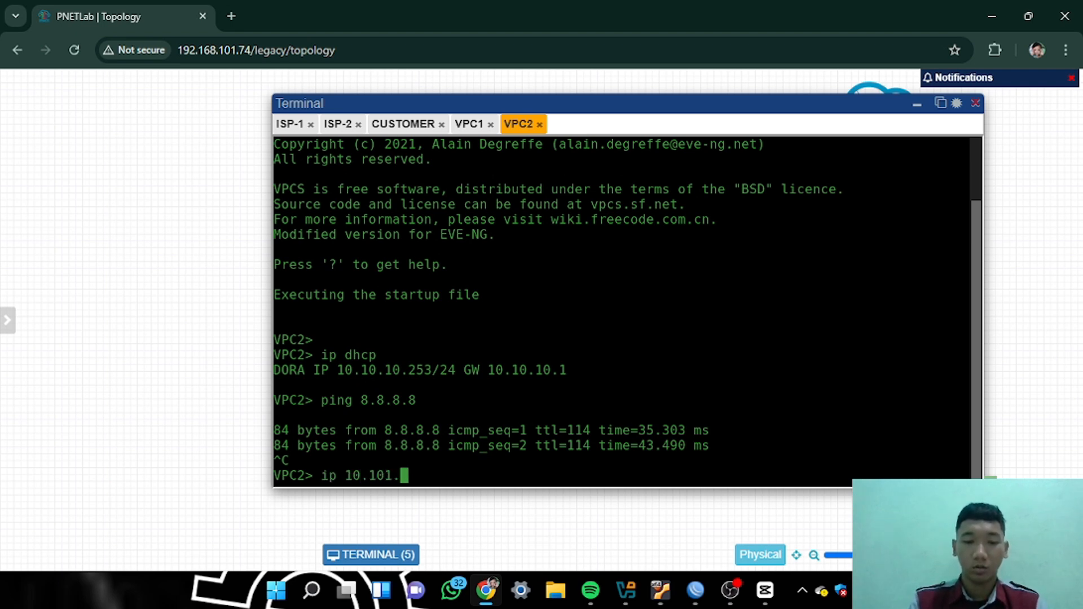
key("BackSpace")
key("BackSpace")
type(".10.")
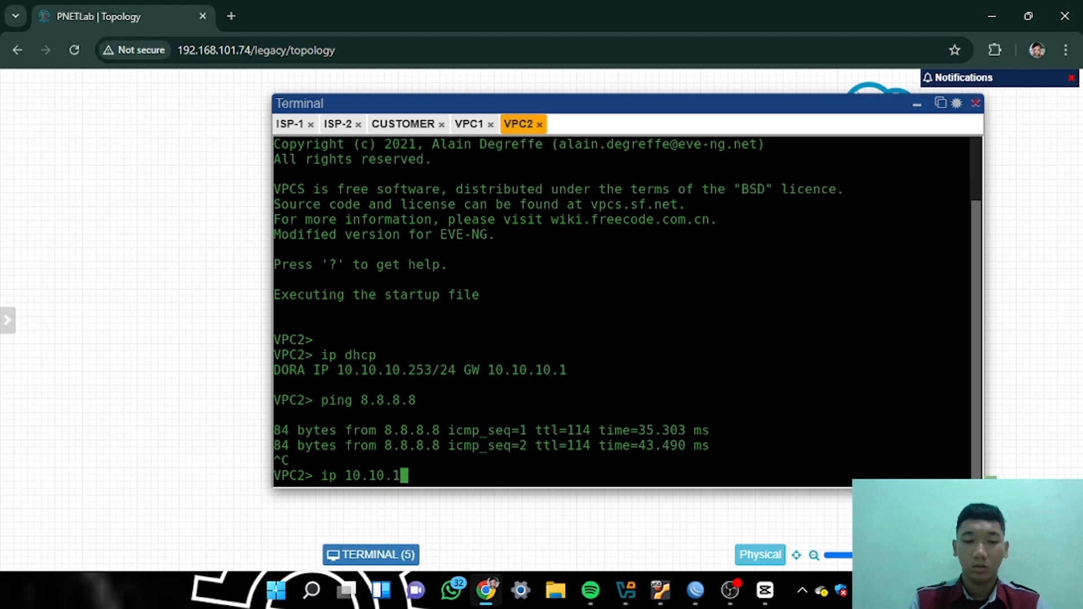
type("12/2")
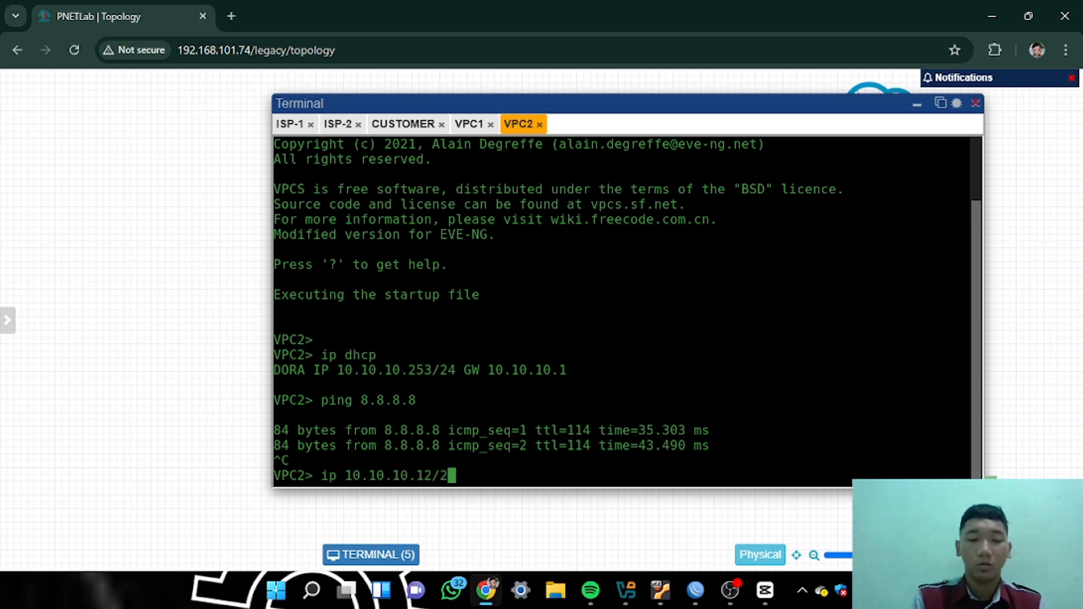
key("BackSpace")
type("13")
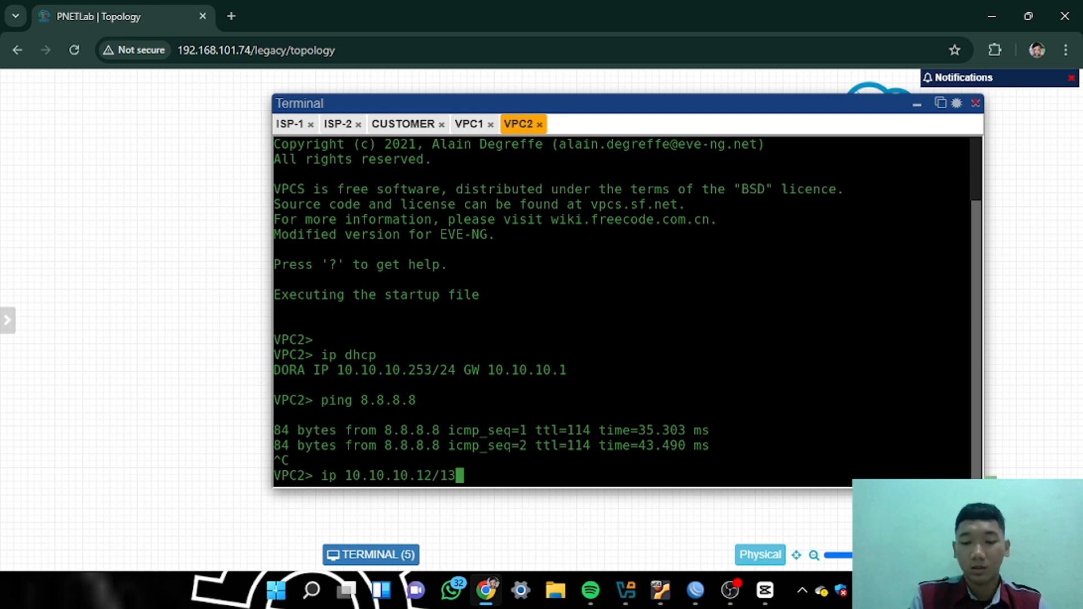
key("BackSpace")
key("BackSpace")
type("24")
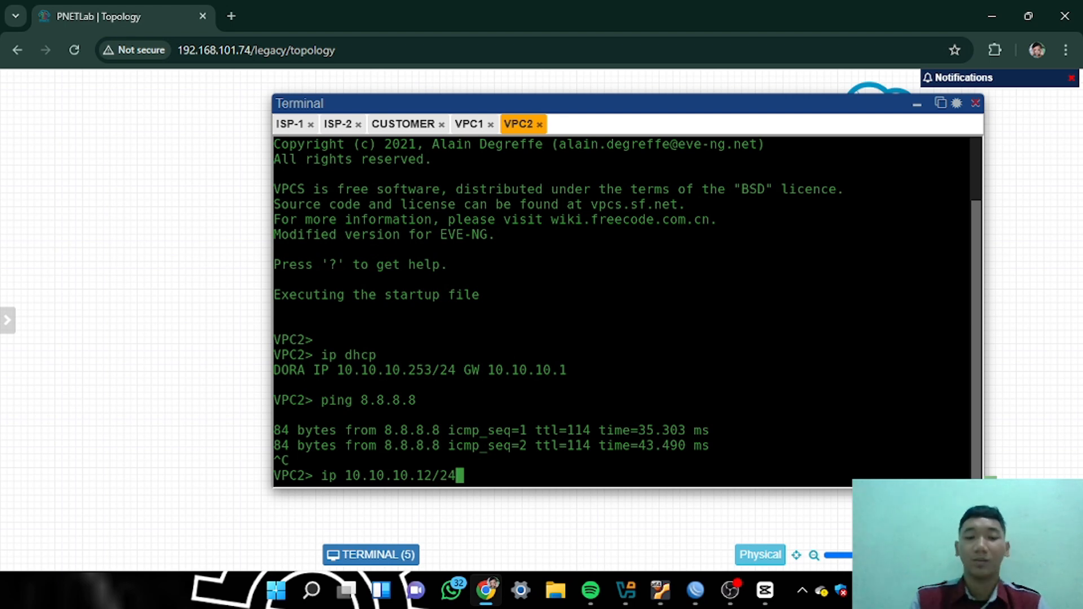
type(" 10.10.10")
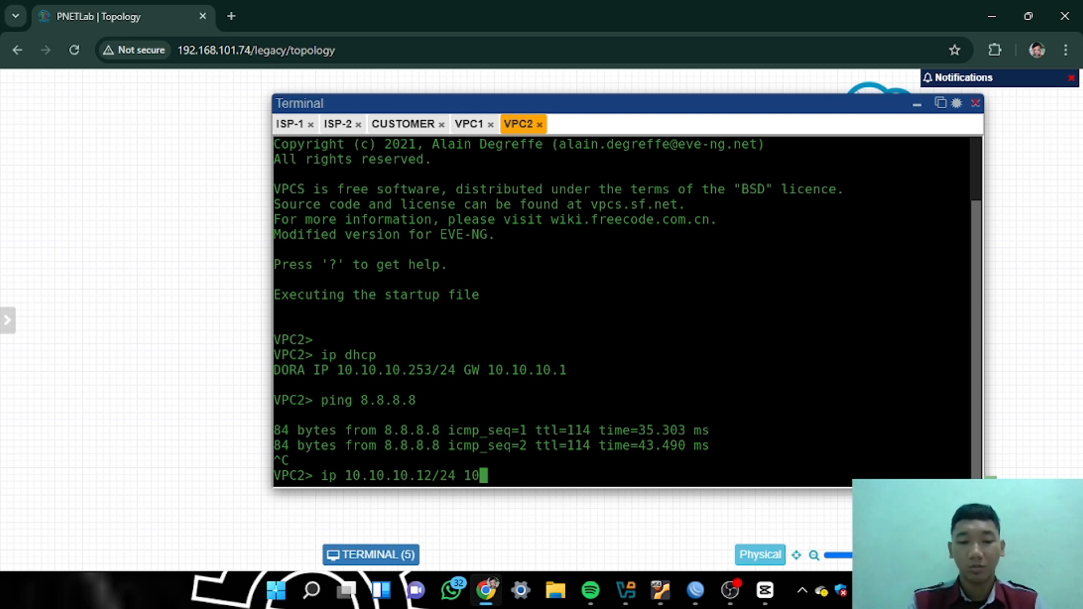
type(".1")
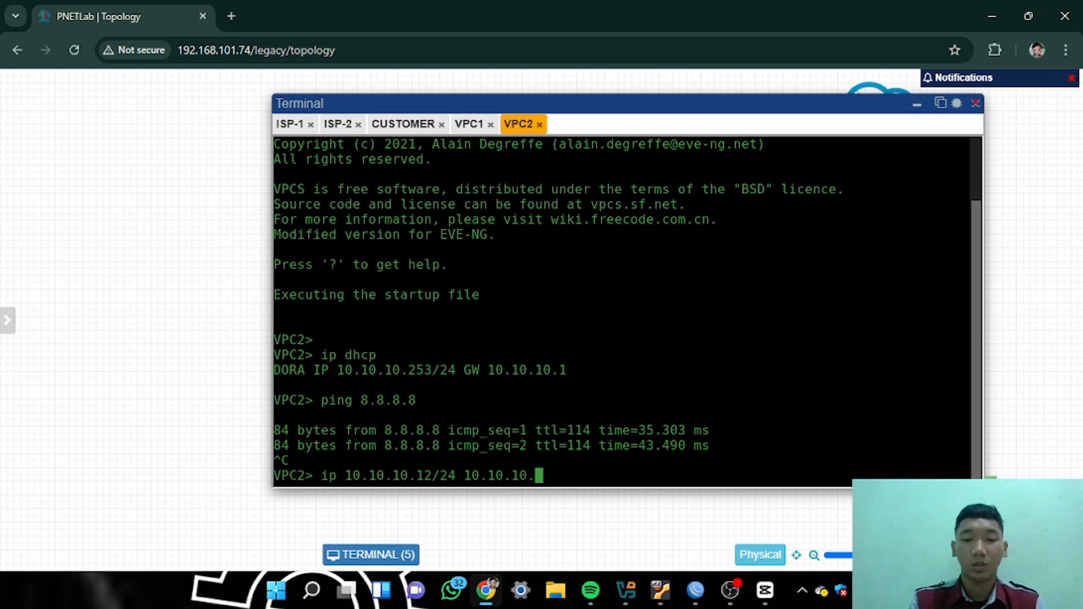
key("Return")
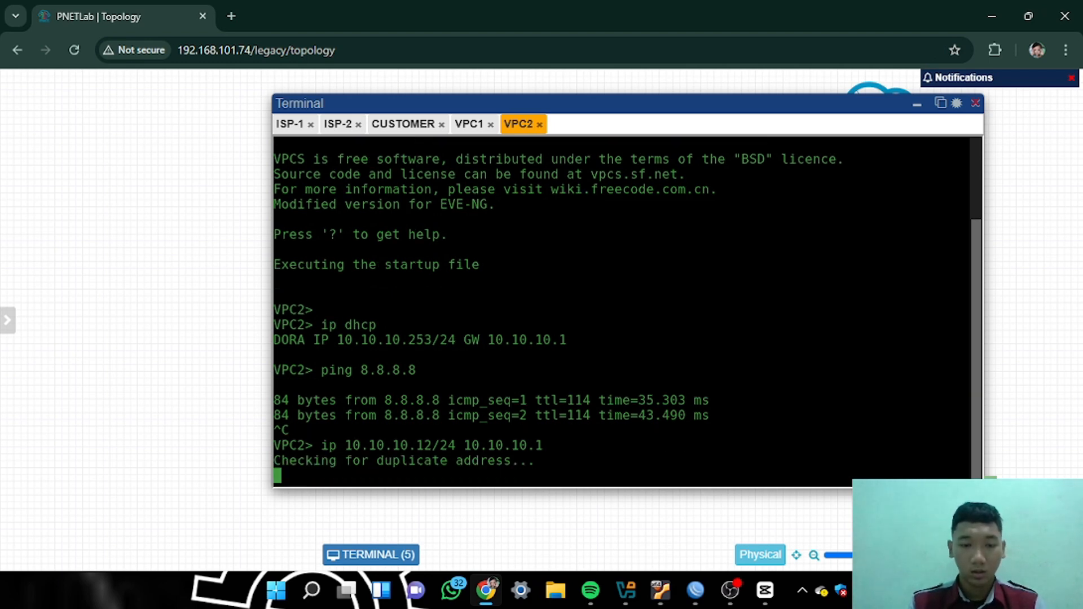
Run "show ip" on VPC2 and check its IP/mask entry
type("show")
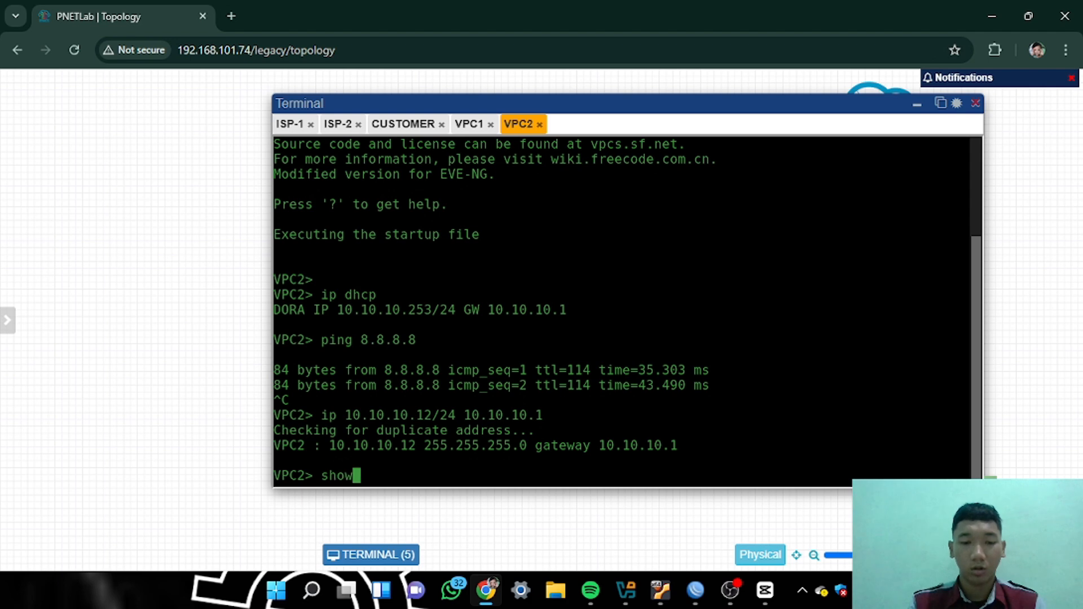
type(" ip")
key("Return")
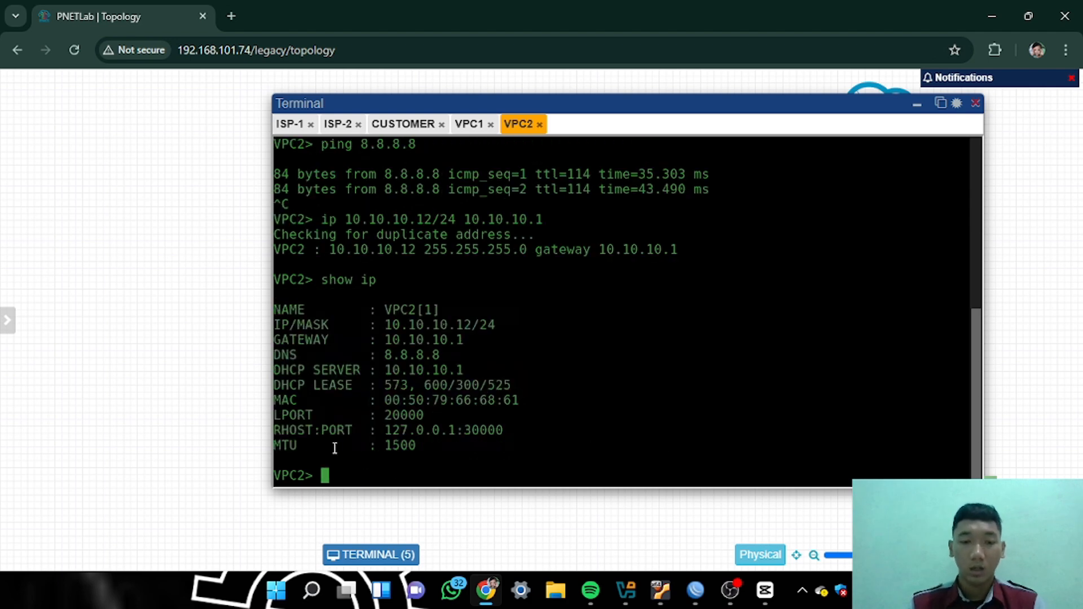
left_click_drag(385, 325, 480, 320)
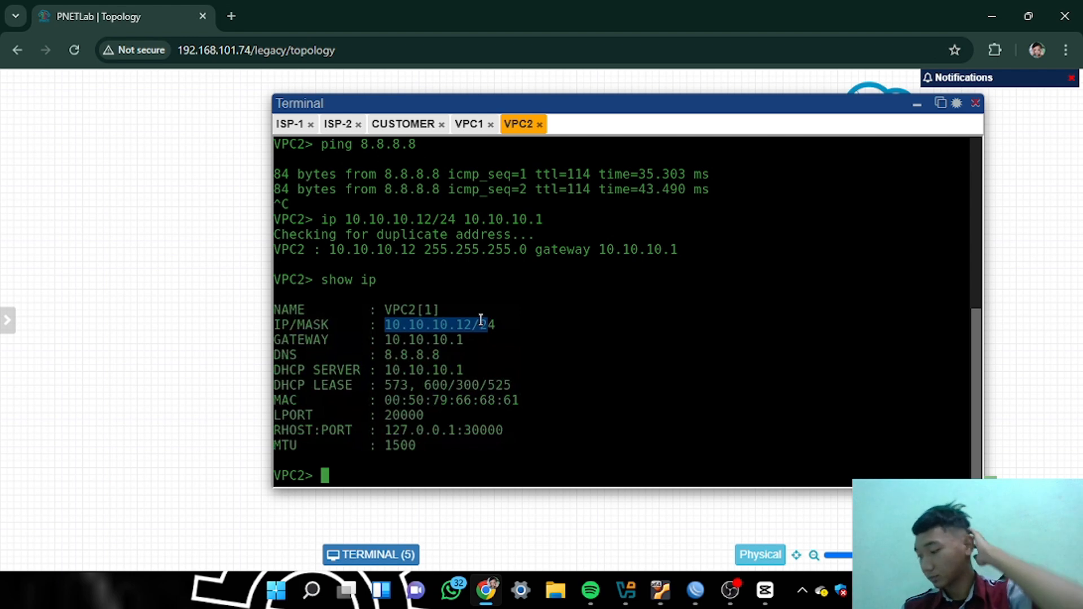
left_click(519, 314)
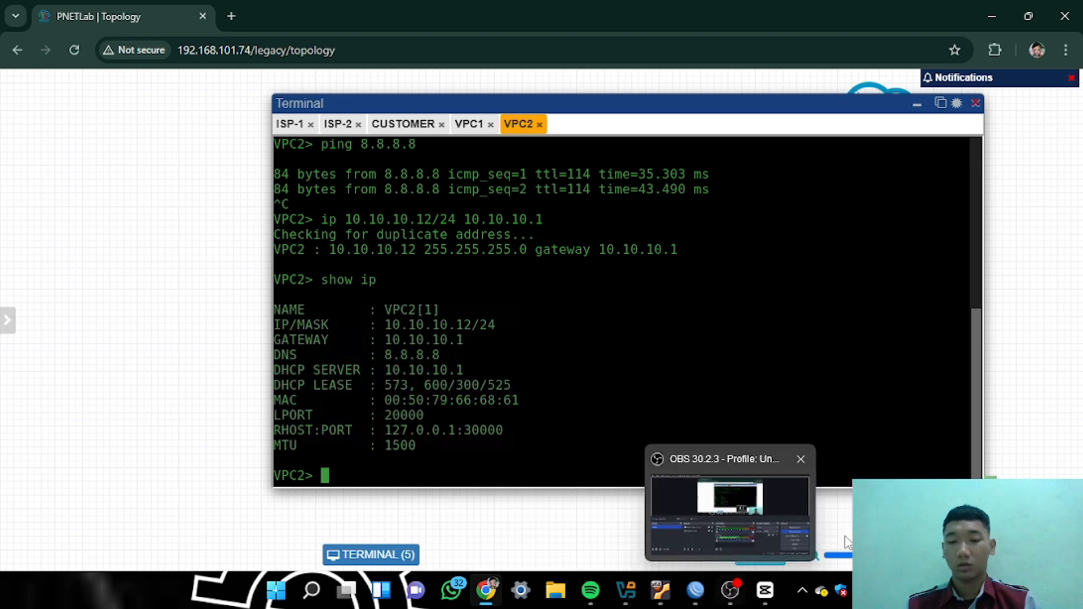
Switch to WinBox and close the running traceroute, the terminal, the route list and the address list
mouse_move(695, 590)
left_click(525, 502)
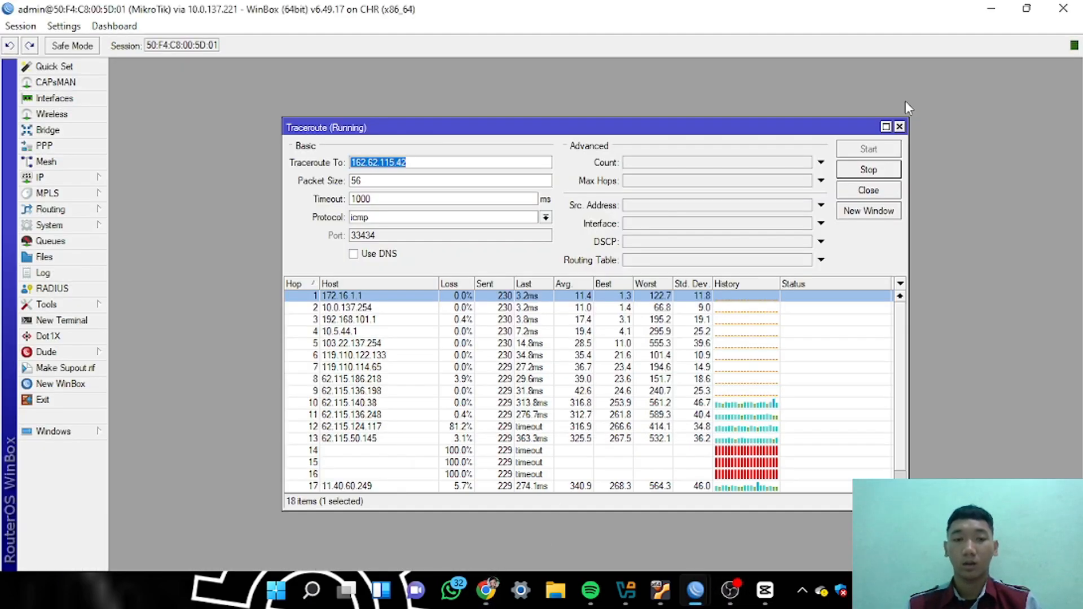
left_click(900, 127)
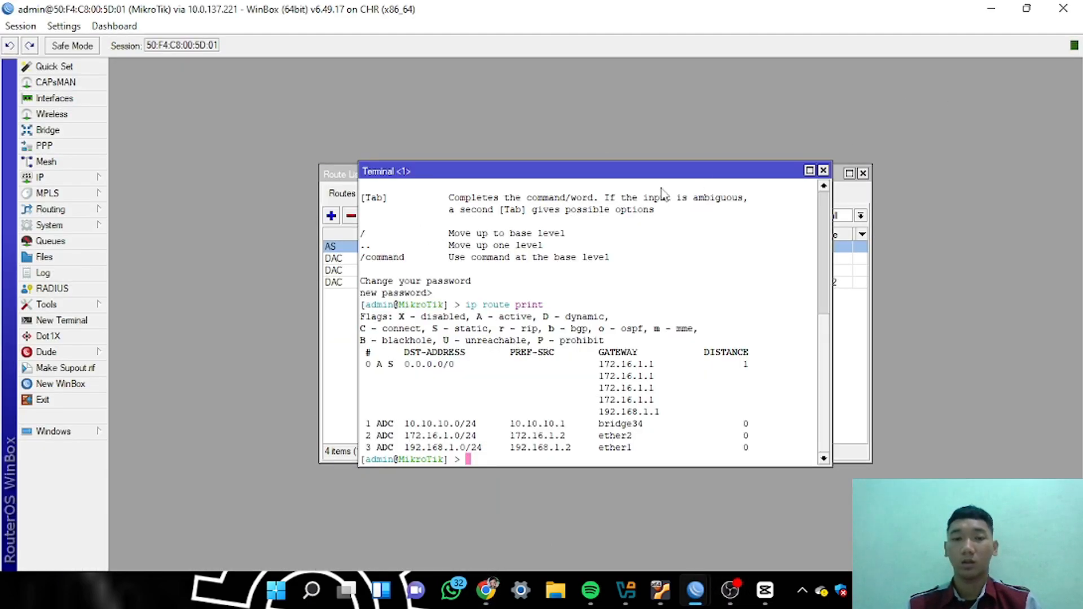
left_click(823, 170)
left_click(862, 173)
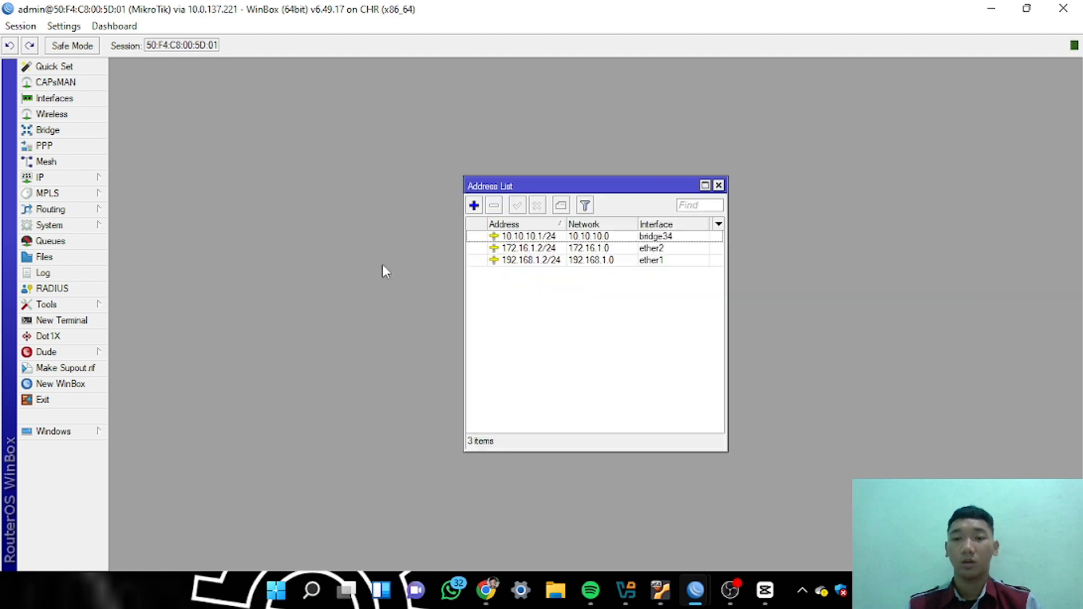
left_click(719, 185)
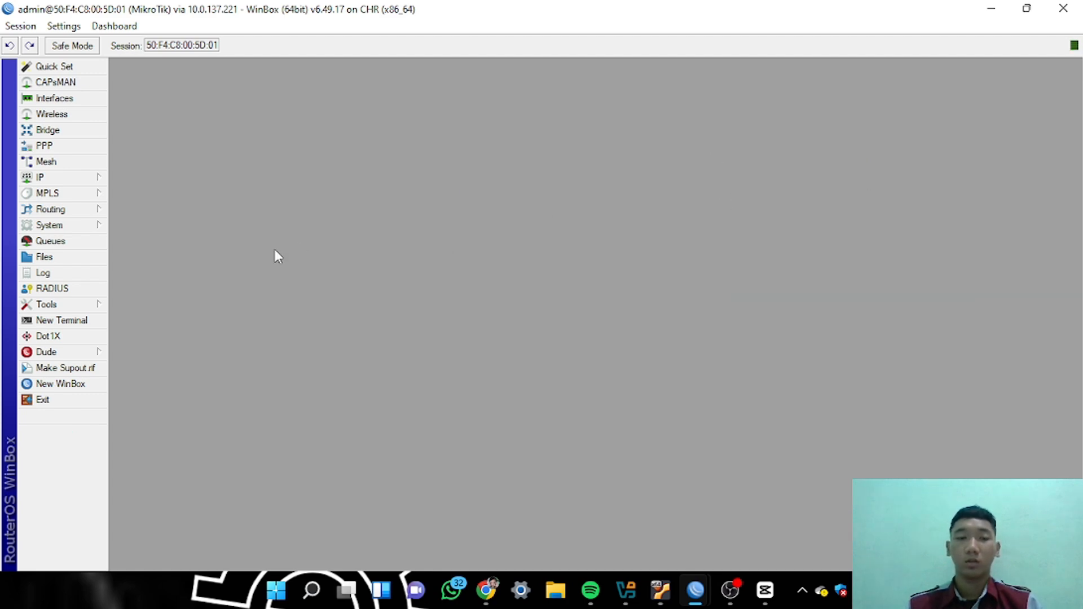
Open the IP route list and disable the static 0.0.0.0/0 route that uses several gateways
left_click(89, 178)
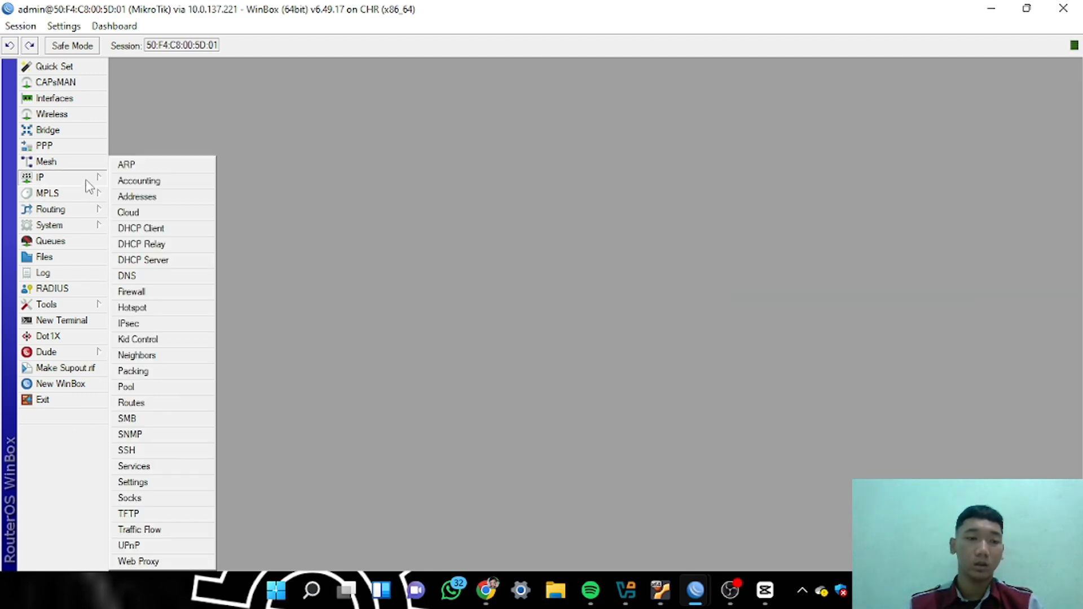
left_click(151, 403)
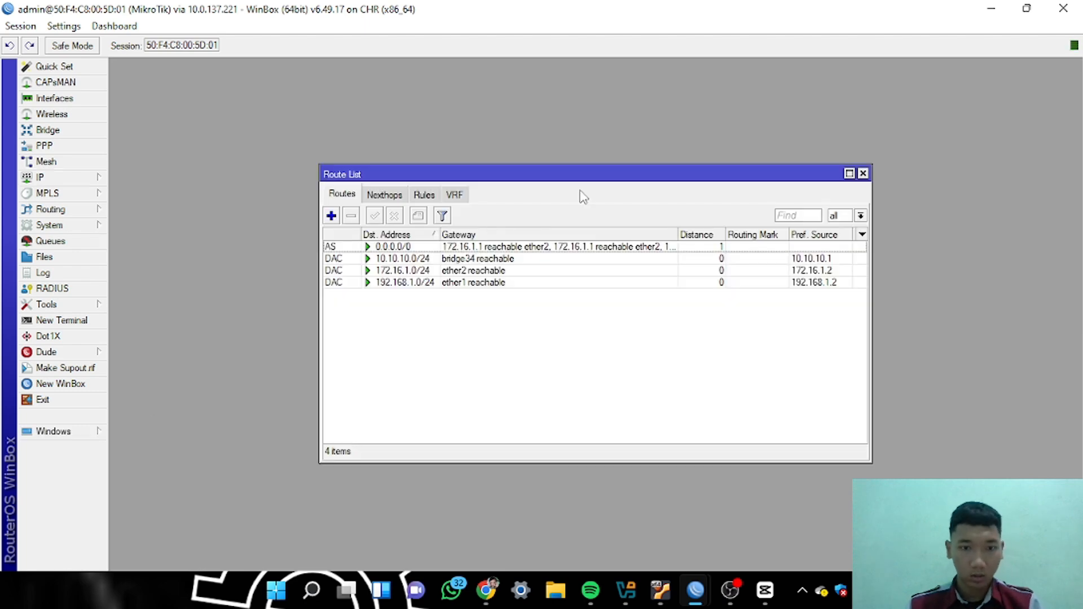
left_click(540, 251)
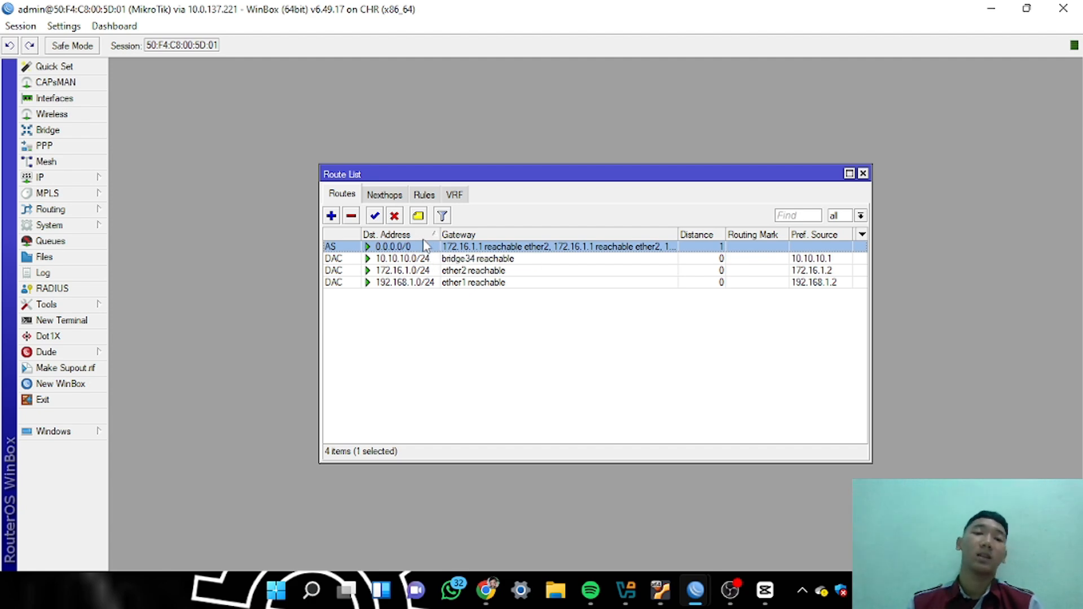
left_click(394, 216)
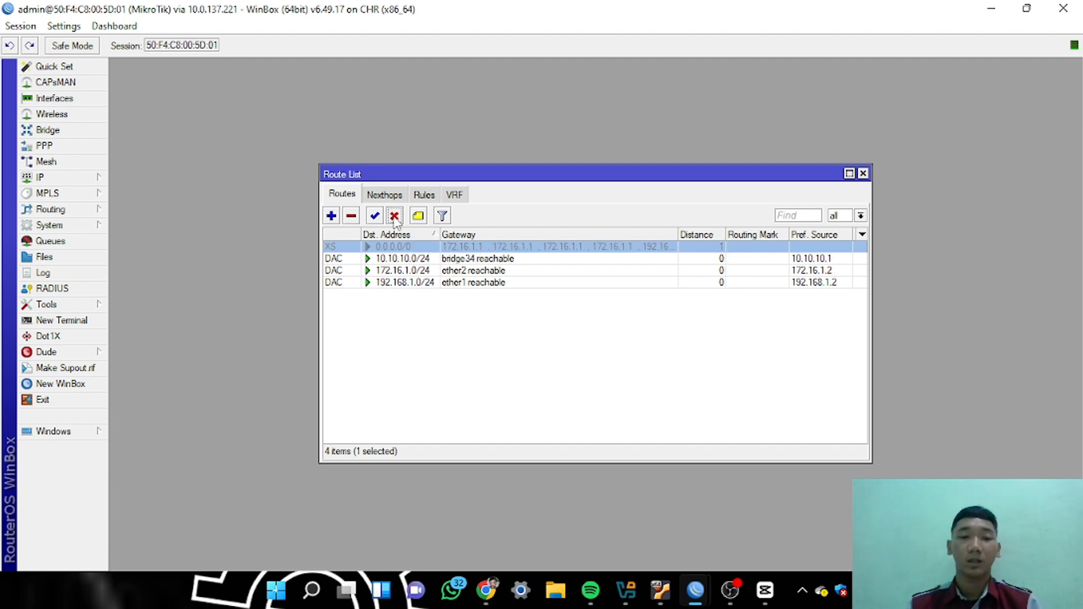
Add a policy routing rule with source address 10.10.10.11, action lookup and table vpc1
left_click(433, 194)
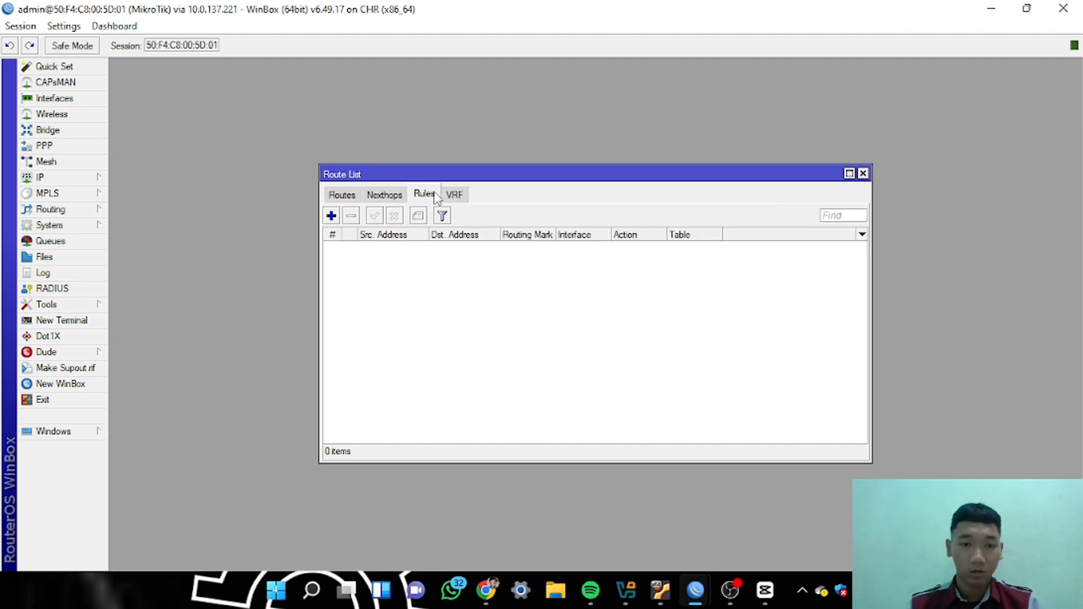
left_click(331, 216)
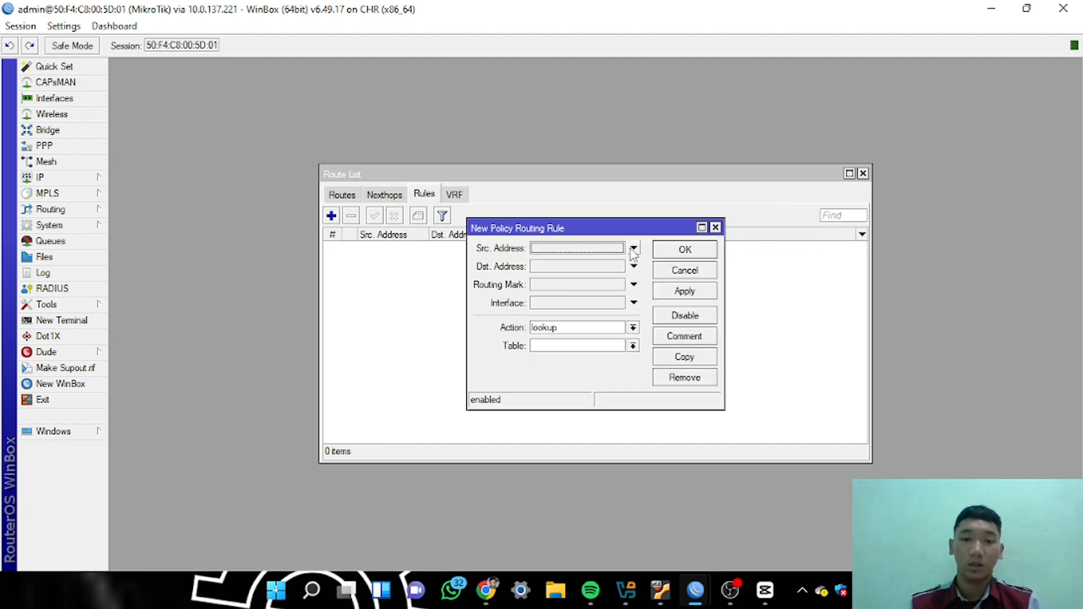
left_click(576, 252)
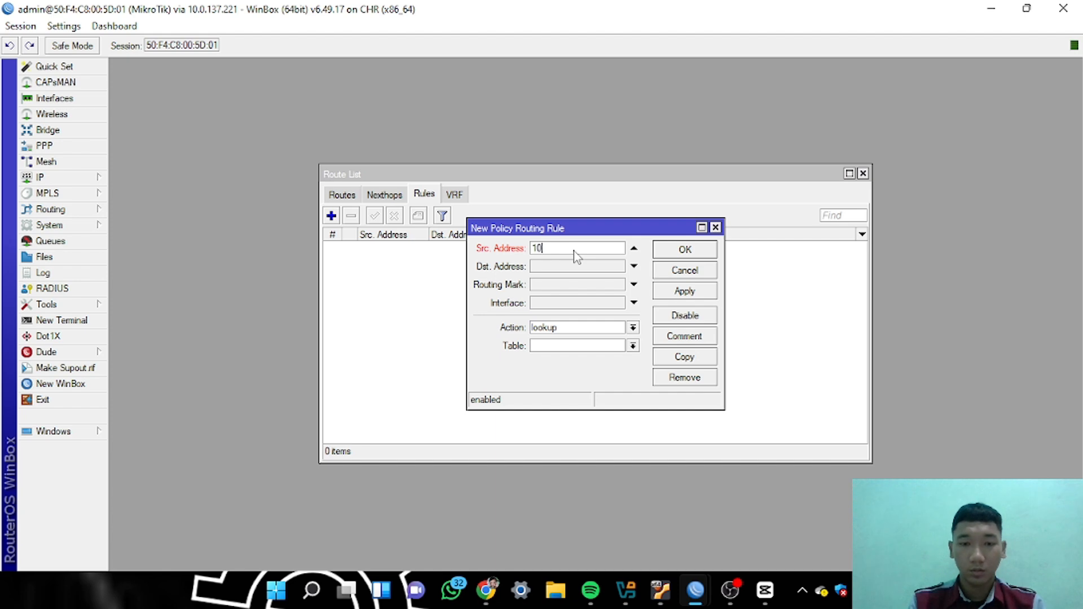
type("10.10.10")
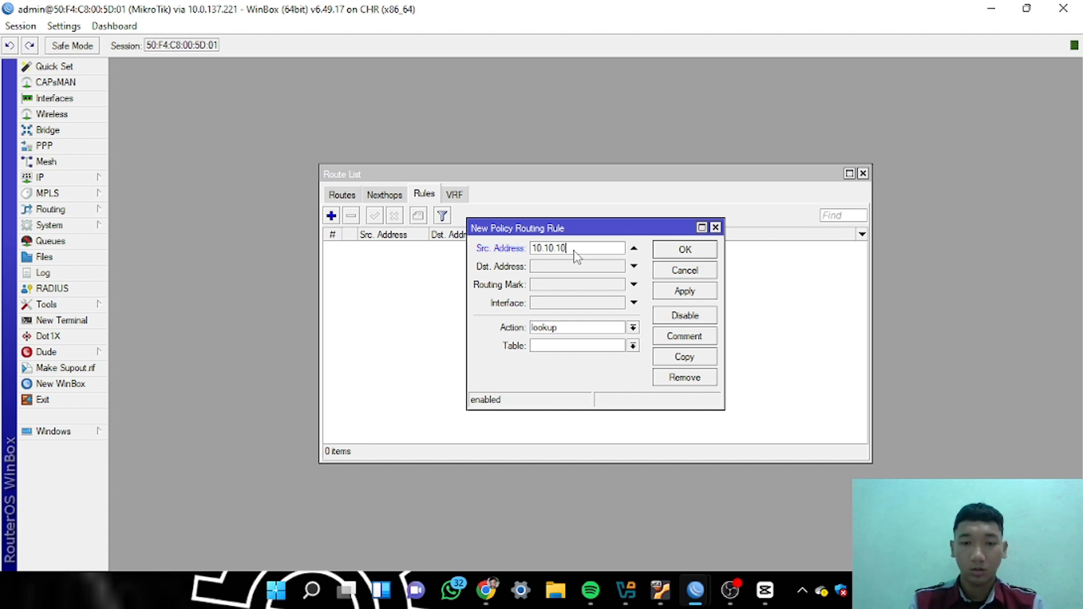
type(".11")
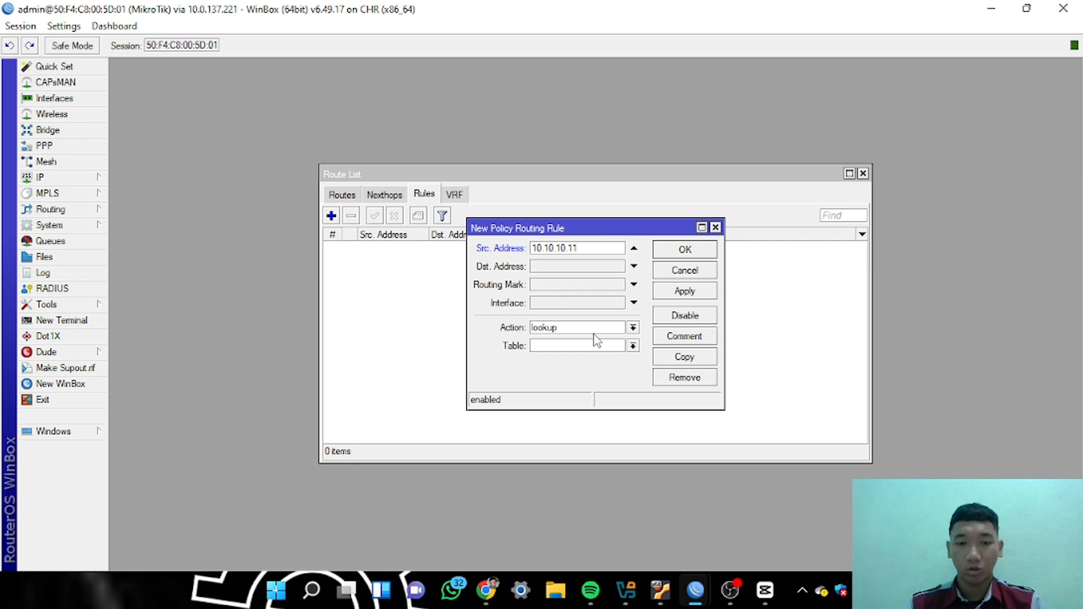
left_click(622, 345)
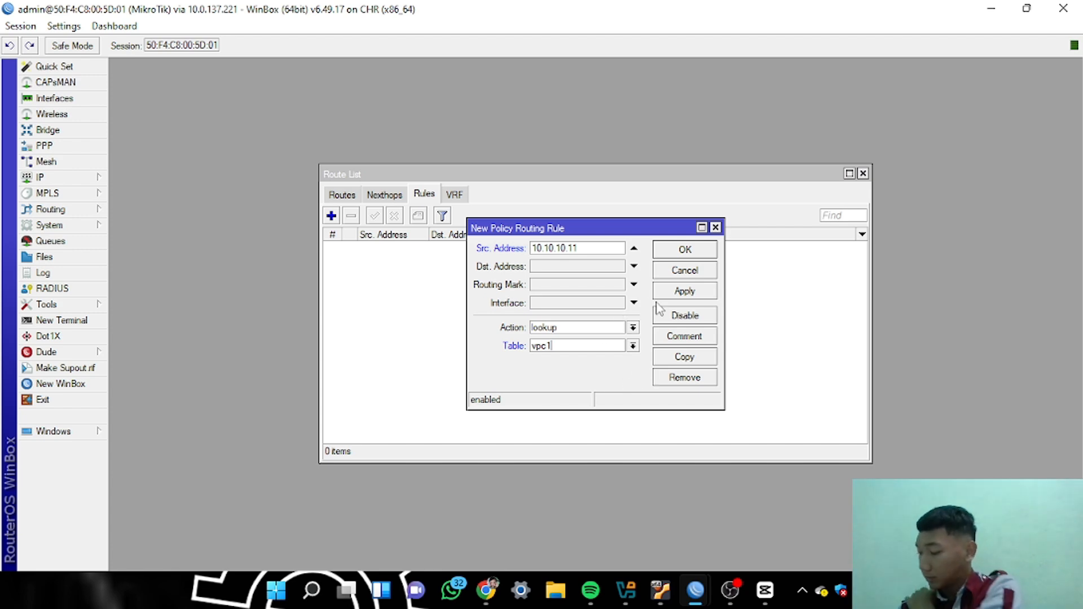
left_click(695, 291)
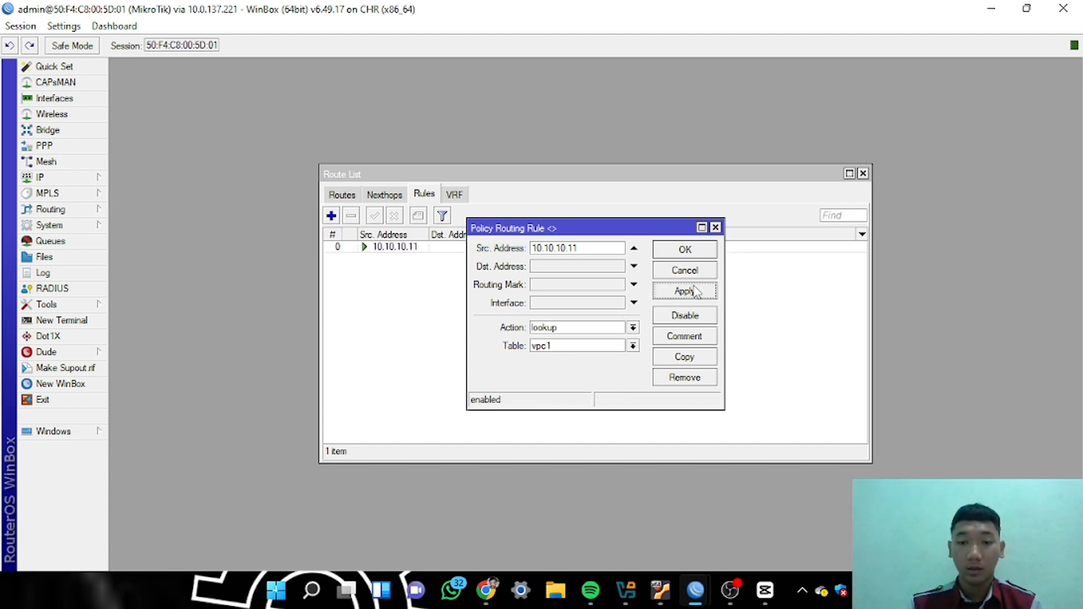
left_click(689, 249)
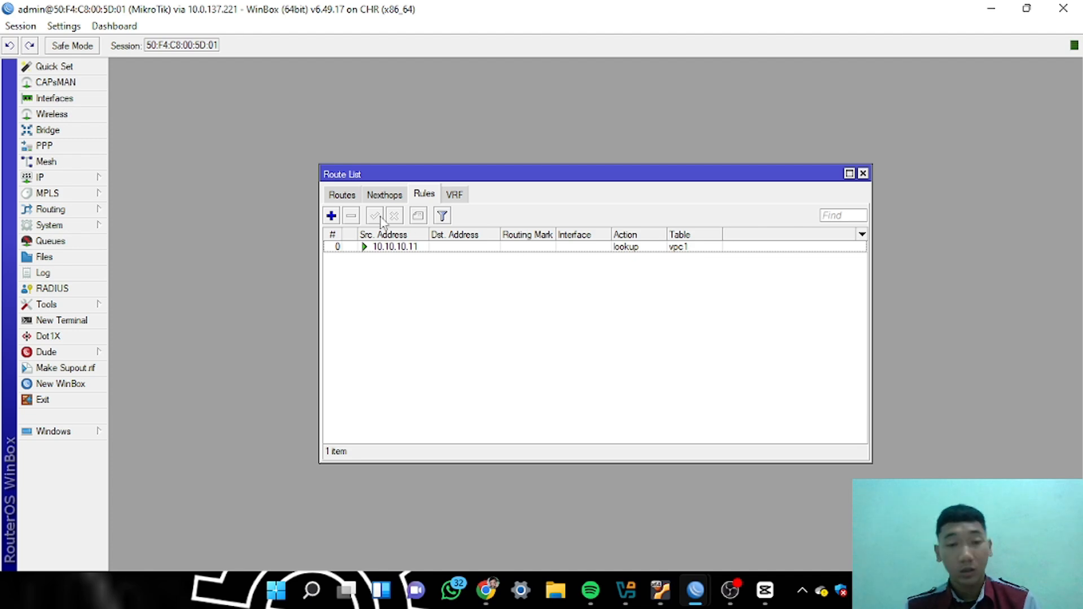
Add a second policy routing rule with source address 10.10.10.12, action lookup and table vpc2
left_click(332, 216)
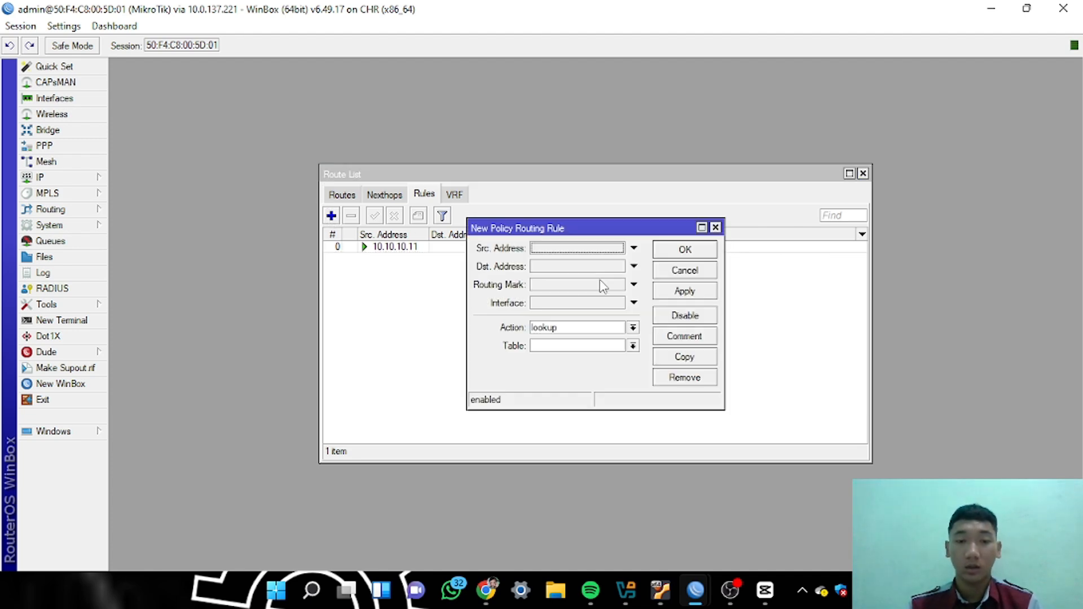
left_click(542, 248)
type("10.10.10.12")
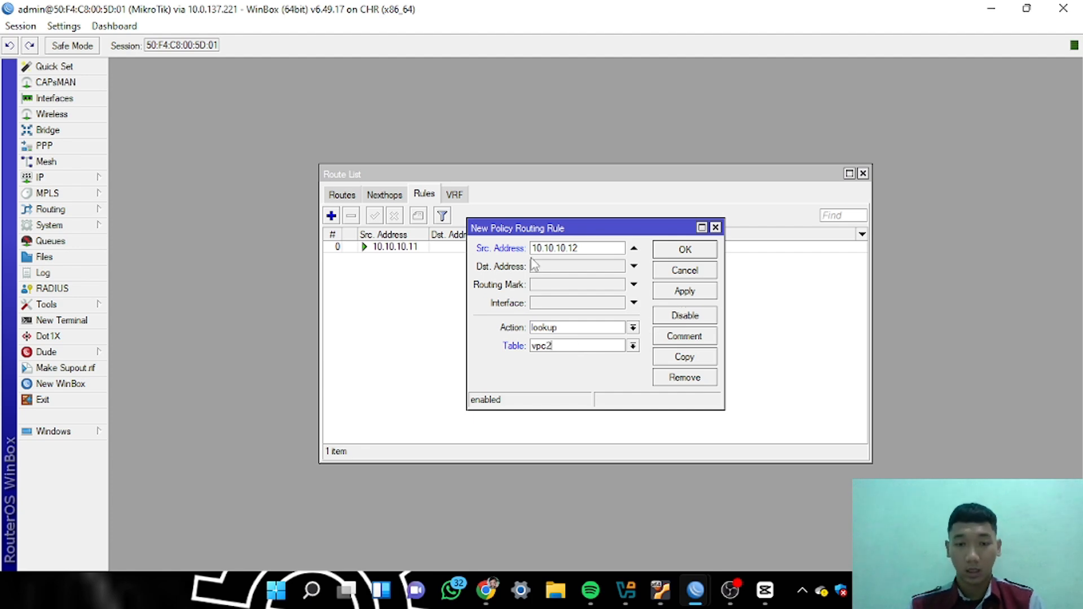
left_click(677, 291)
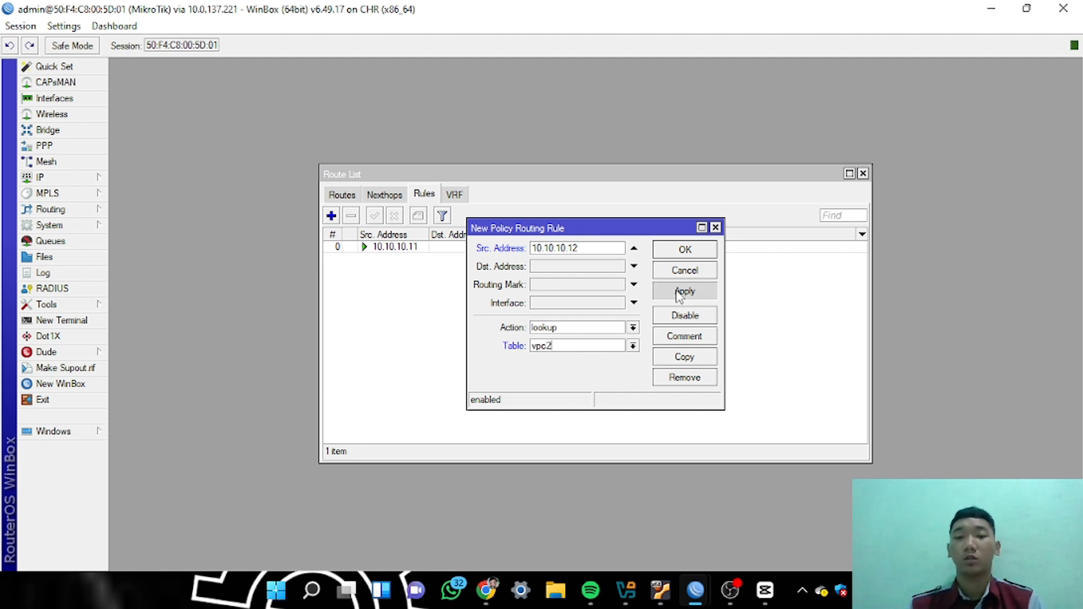
left_click(685, 250)
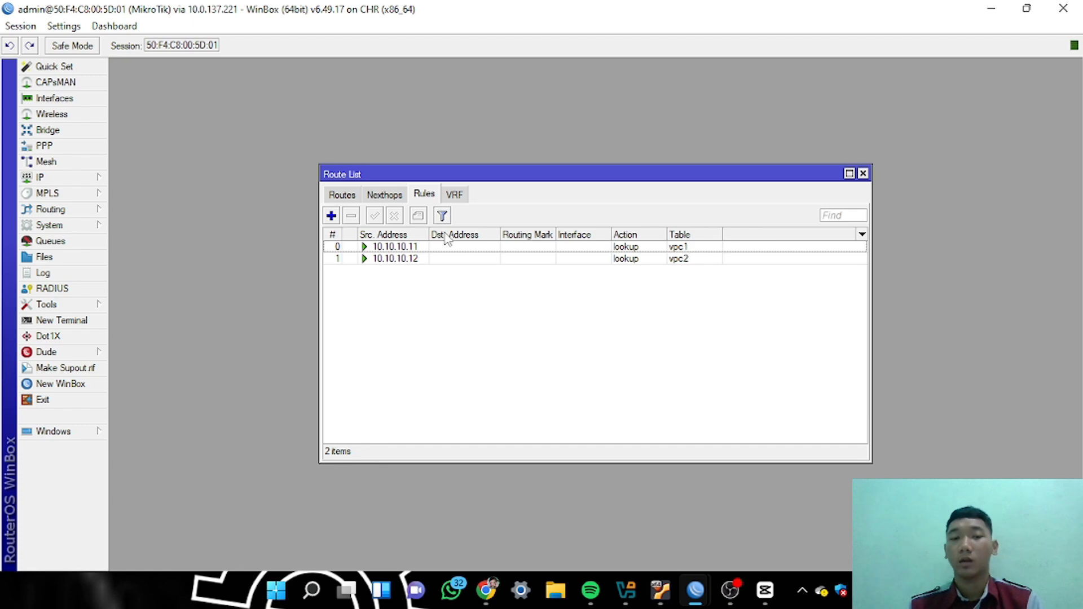
Add a static route to 0.0.0.0/0 through gateway 192.168.1.1 with routing mark vpc1
left_click(341, 197)
left_click(331, 216)
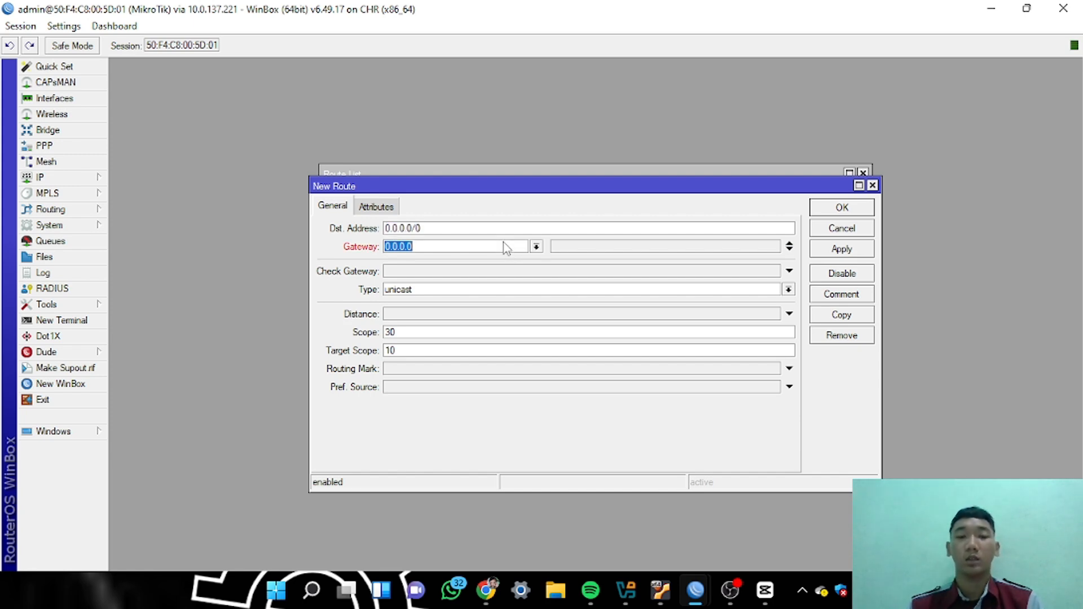
key("BackSpace")
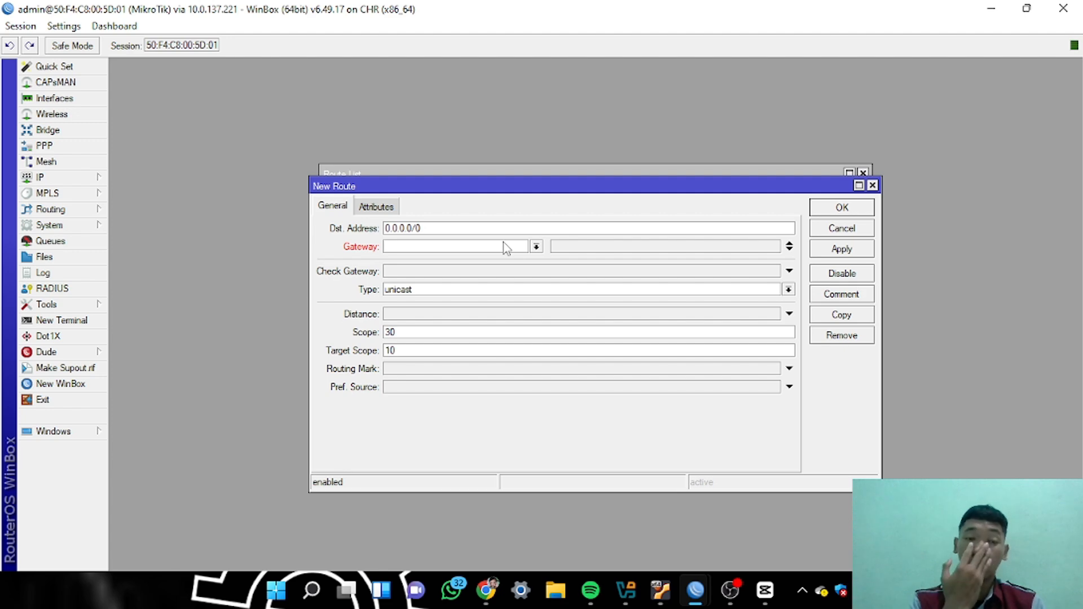
type("192")
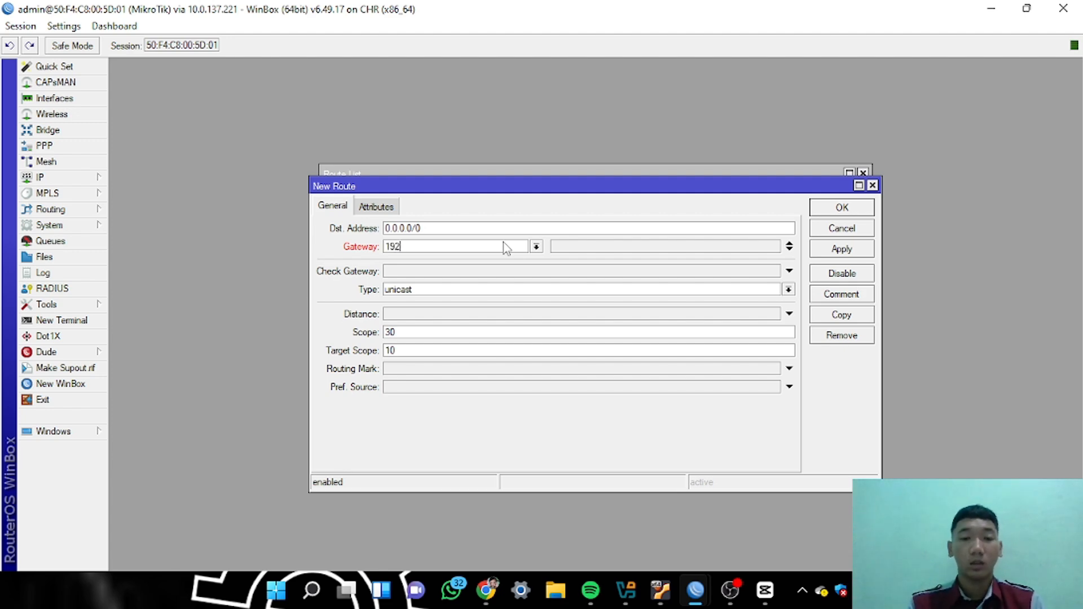
type(".168")
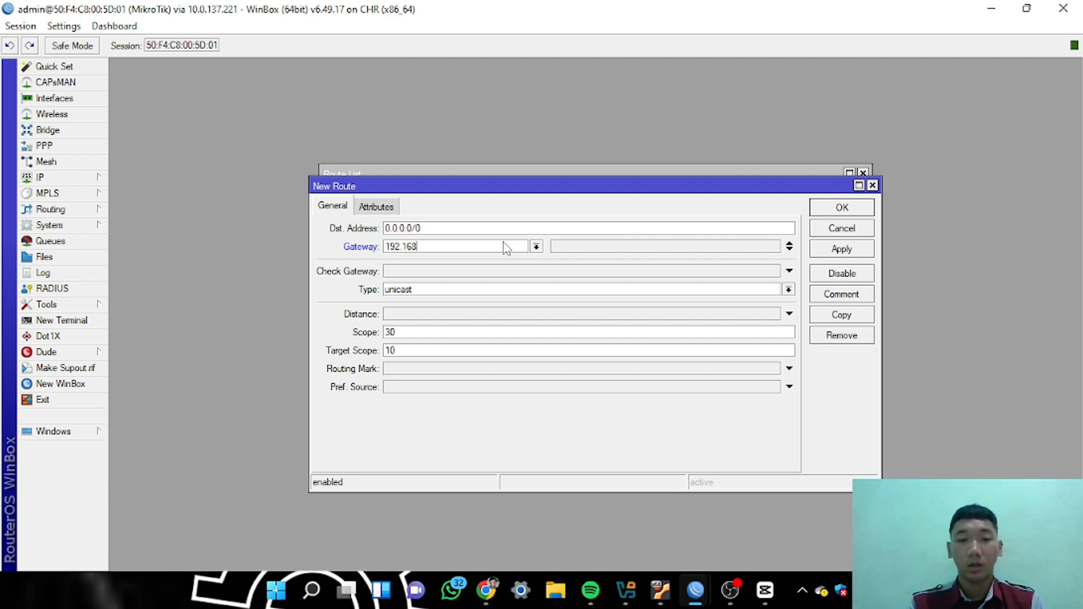
type(".1.1")
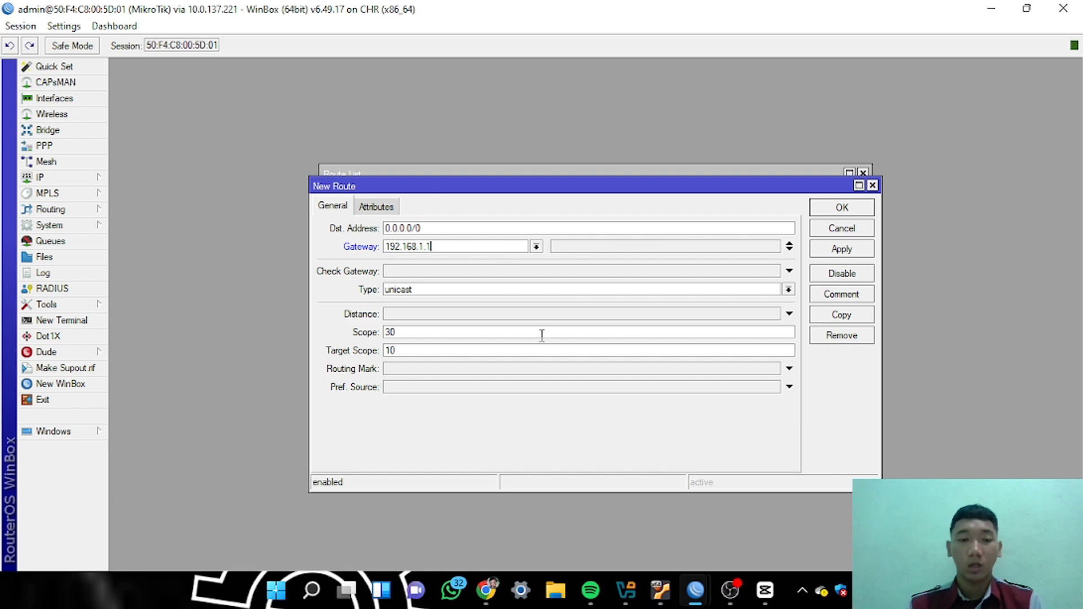
left_click(788, 369)
left_click(775, 370)
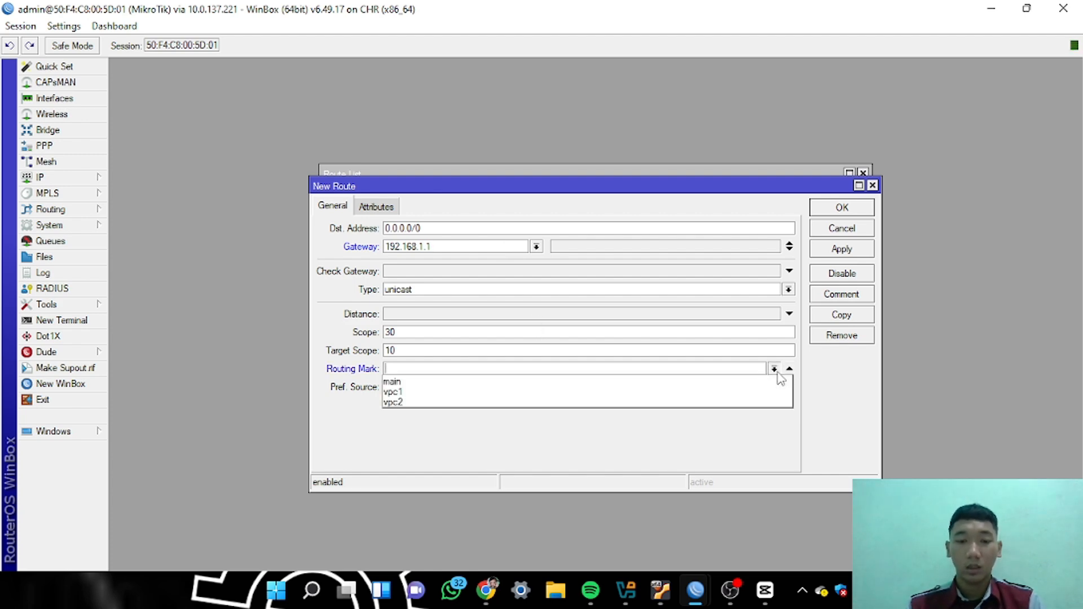
left_click(698, 394)
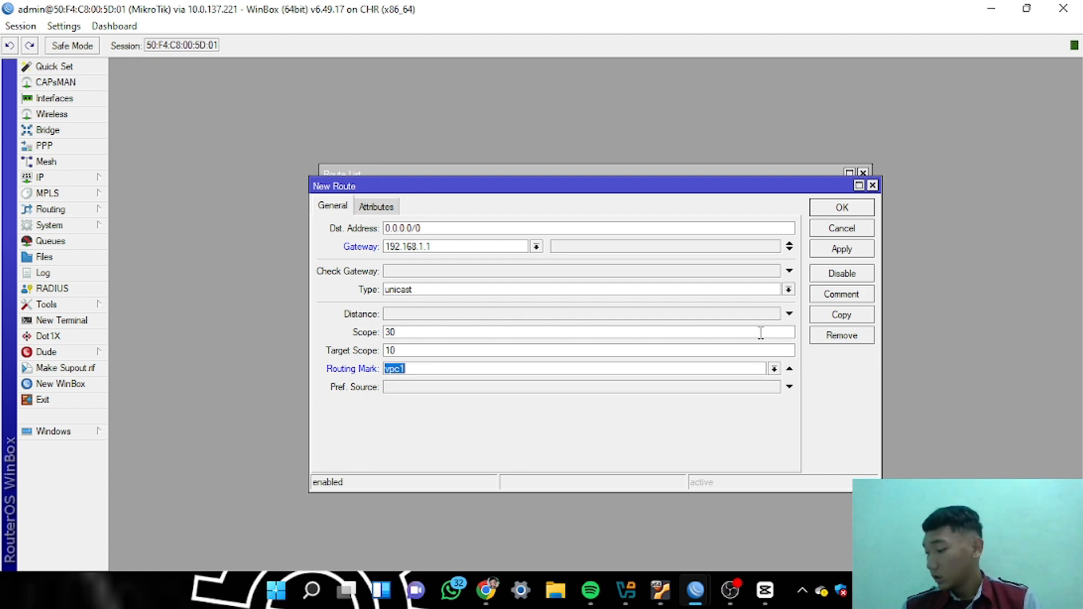
left_click(839, 251)
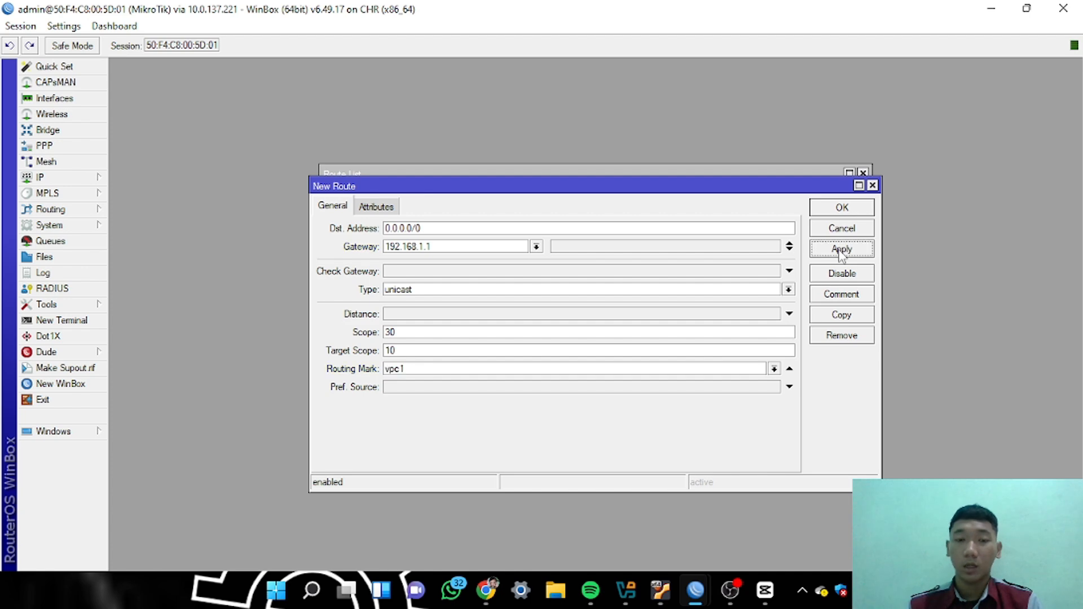
left_click(831, 210)
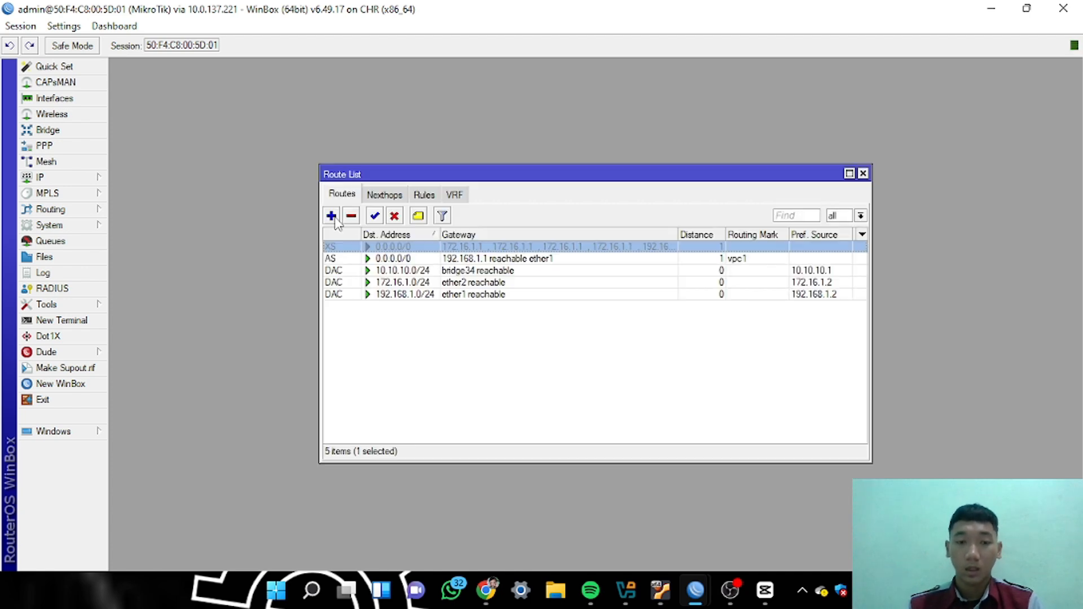
Start a second route with routing mark vpc2 and try to apply it with destination address 172.16.1.1 and no gateway
left_click(331, 216)
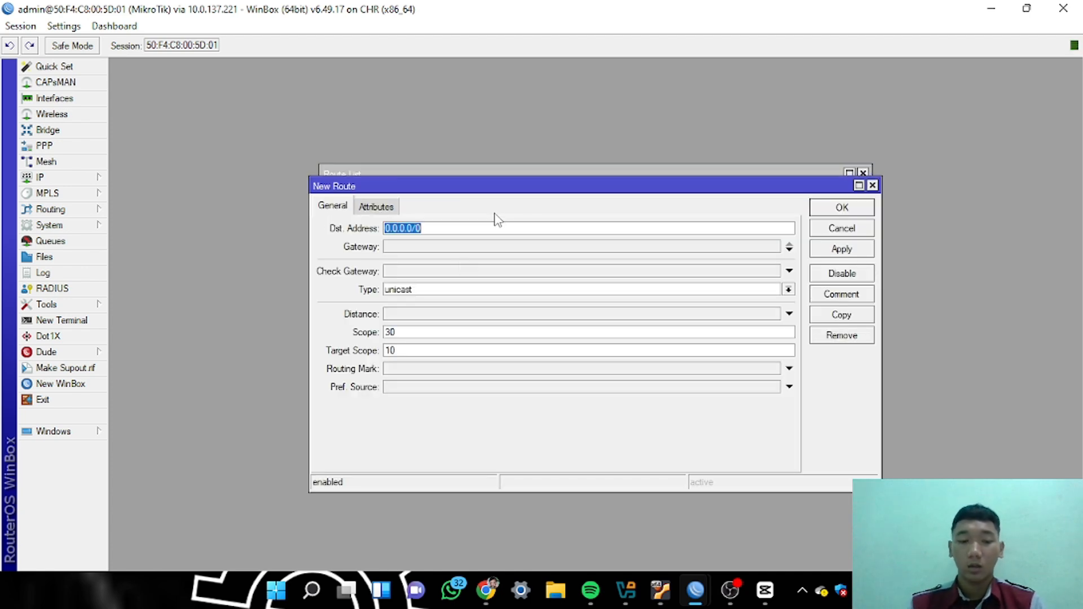
type("172")
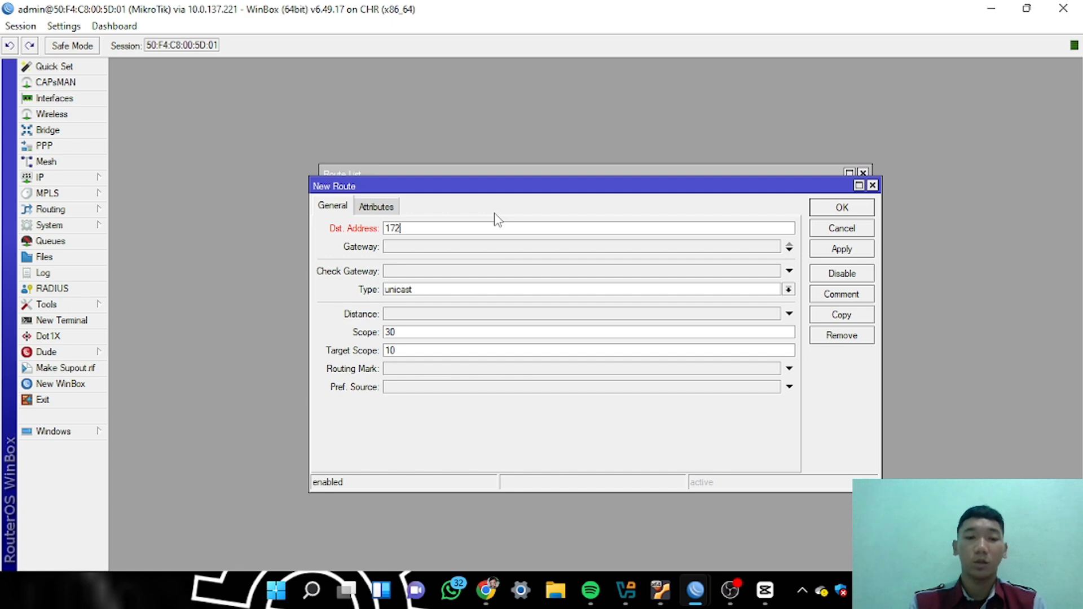
type(".16")
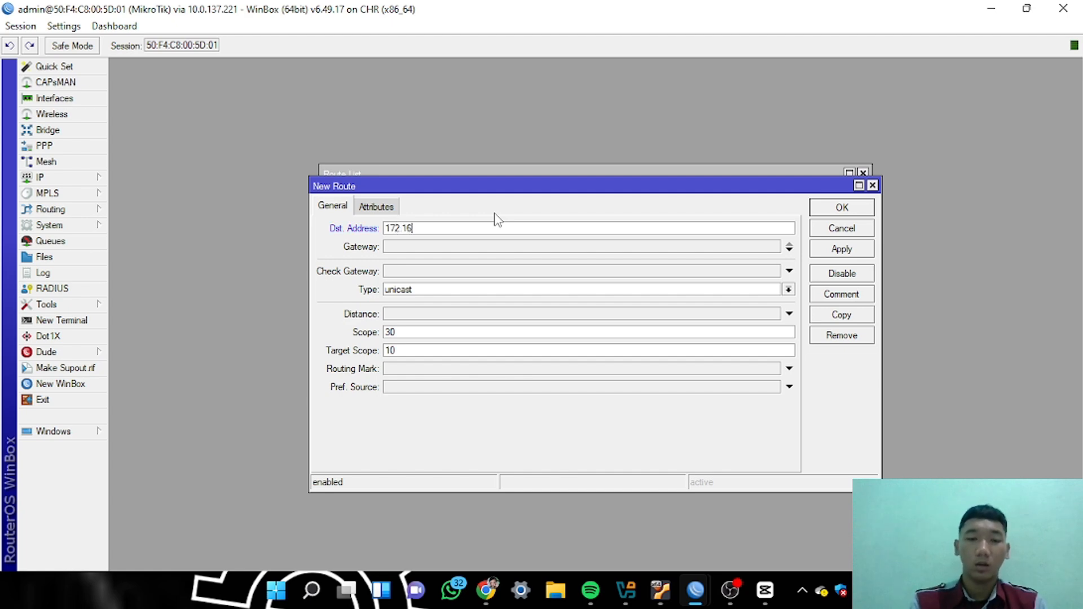
type(".1.1")
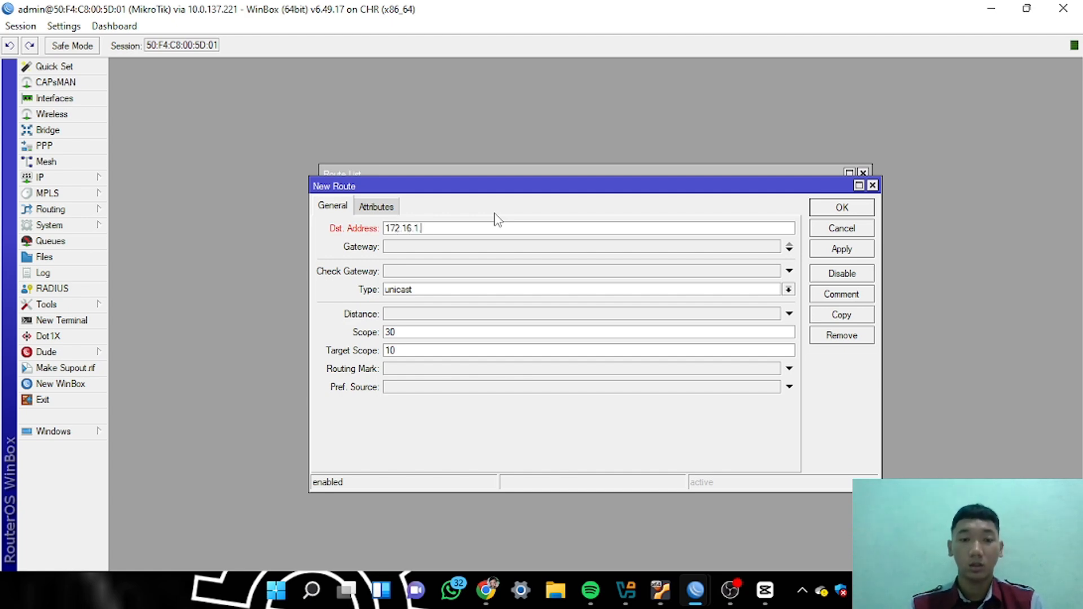
left_click(789, 369)
left_click(774, 370)
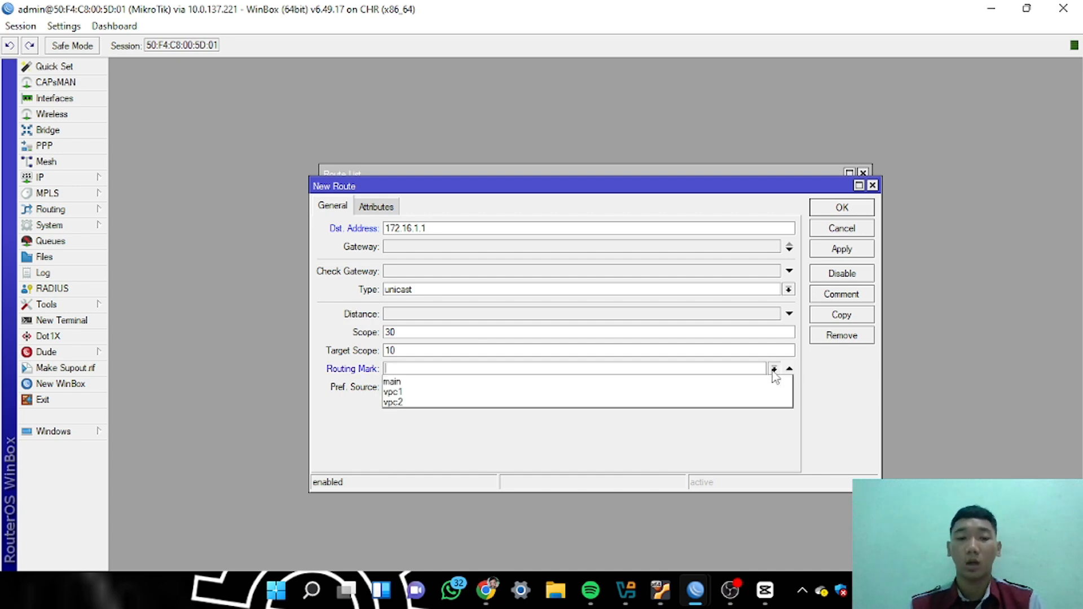
left_click(710, 403)
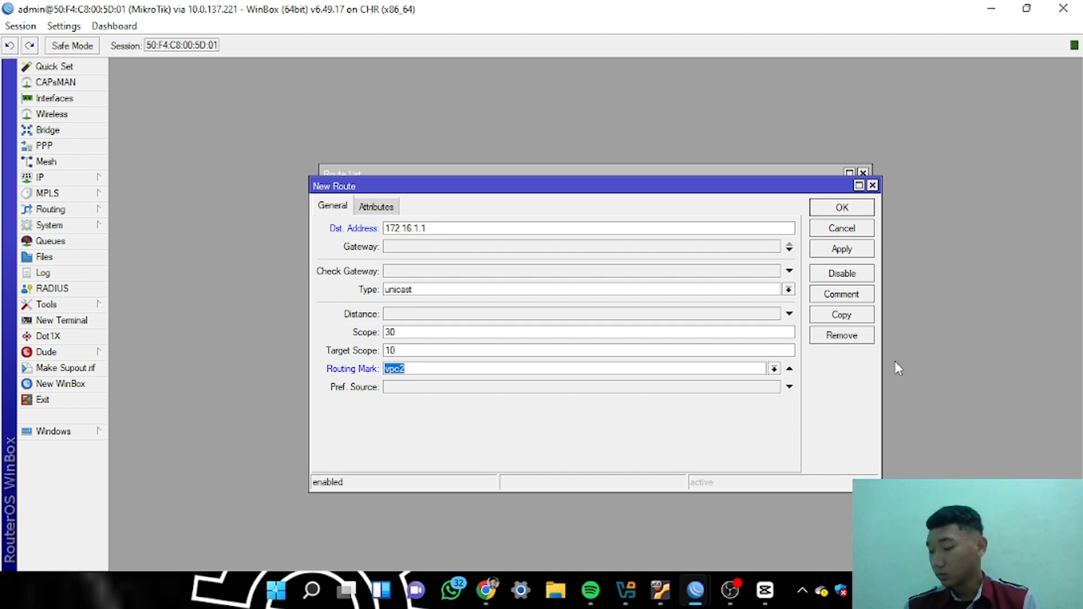
left_click(827, 250)
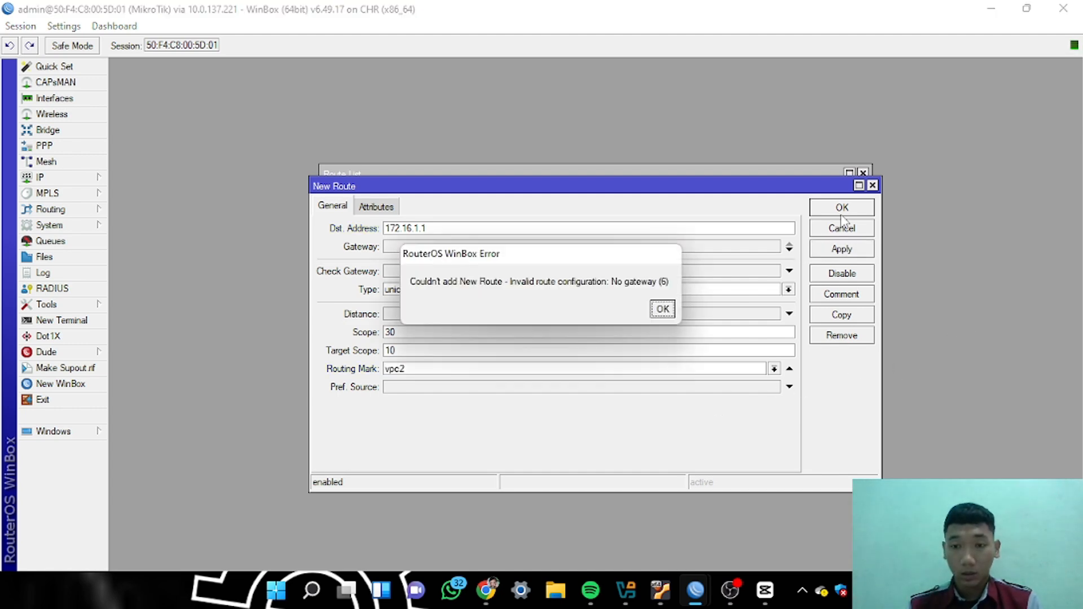
left_click(662, 309)
Correct the new route to gateway 172.16.1.1 and destination address 0.0.0.0/0, and save it
key("BackSpace")
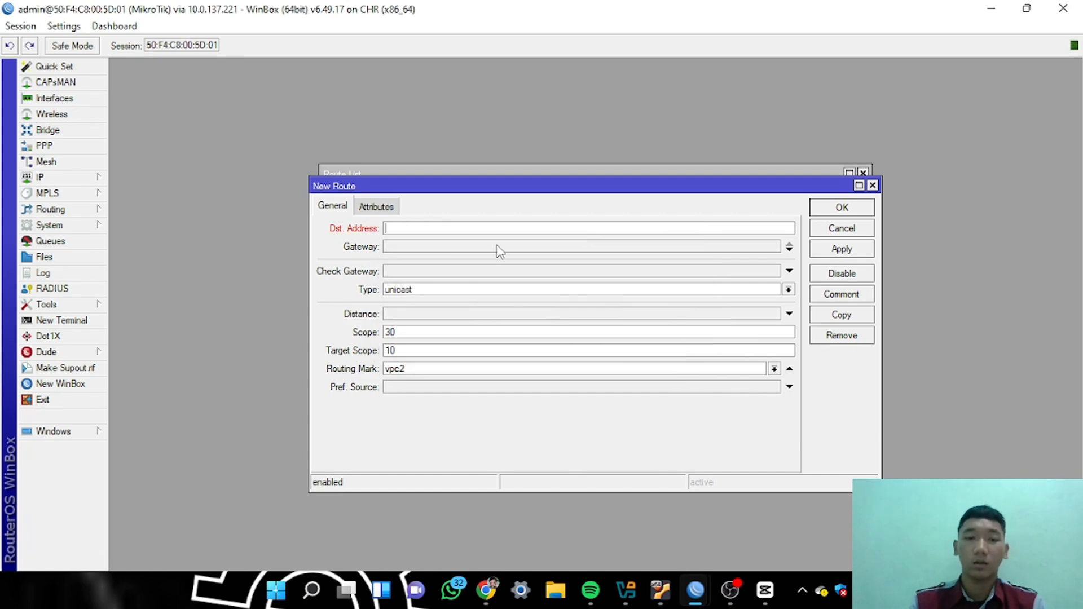
left_click(482, 248)
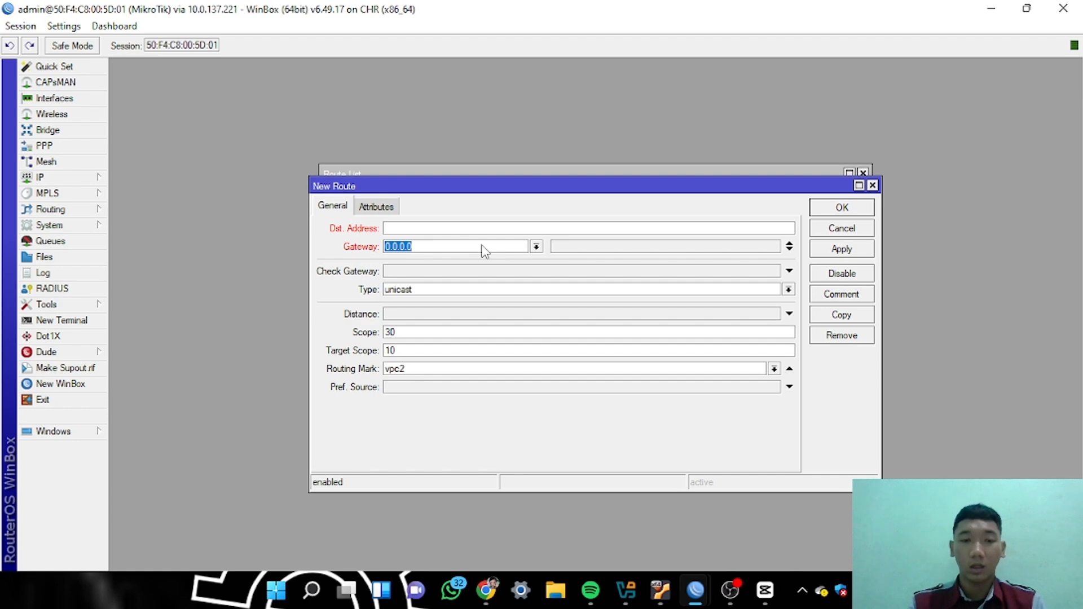
type("172")
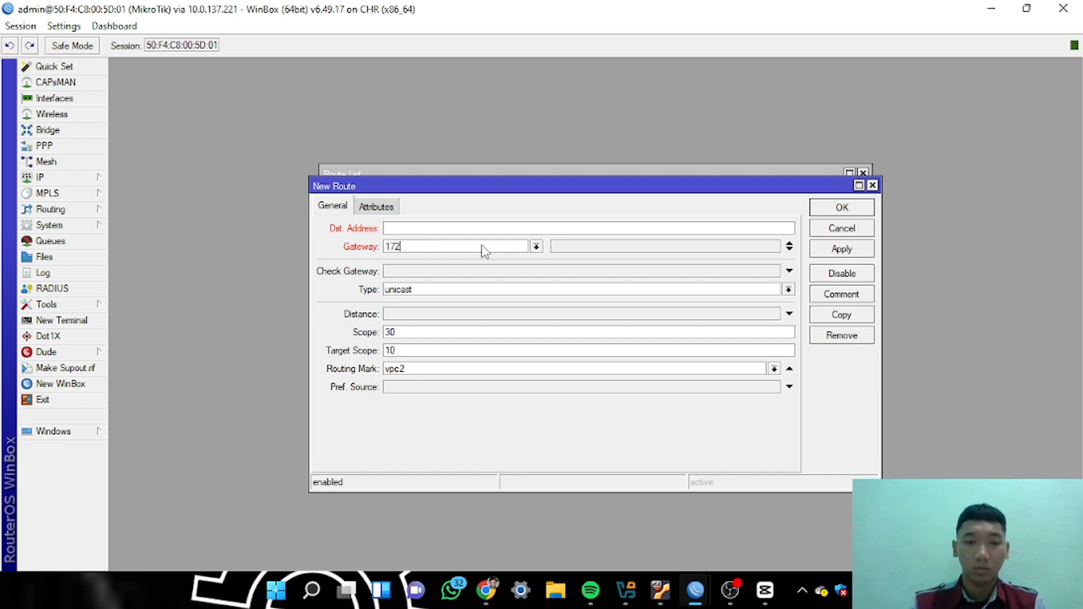
type(".16.1.1")
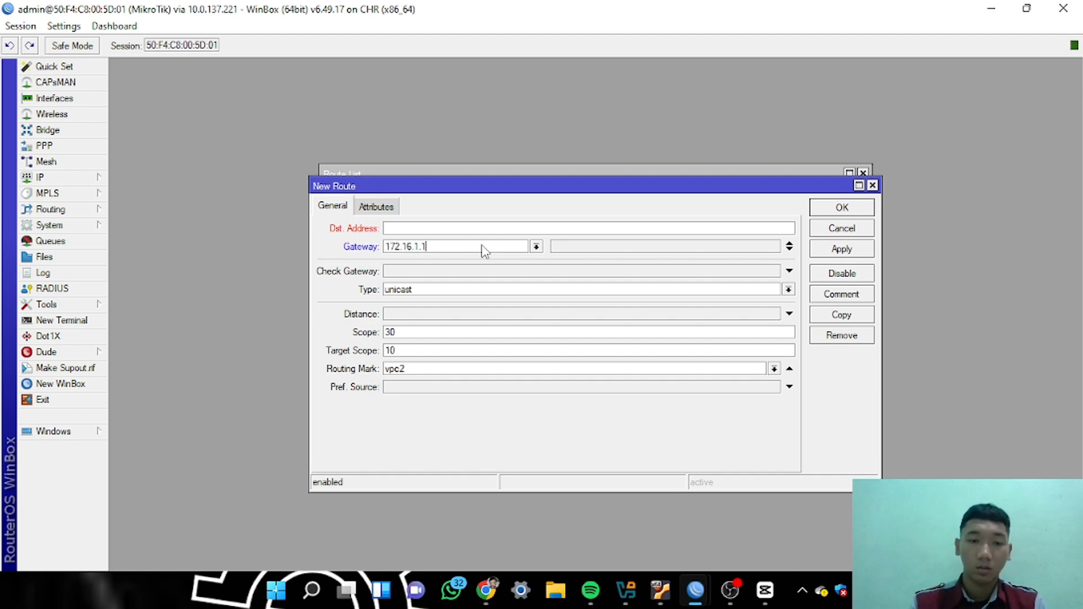
left_click(835, 252)
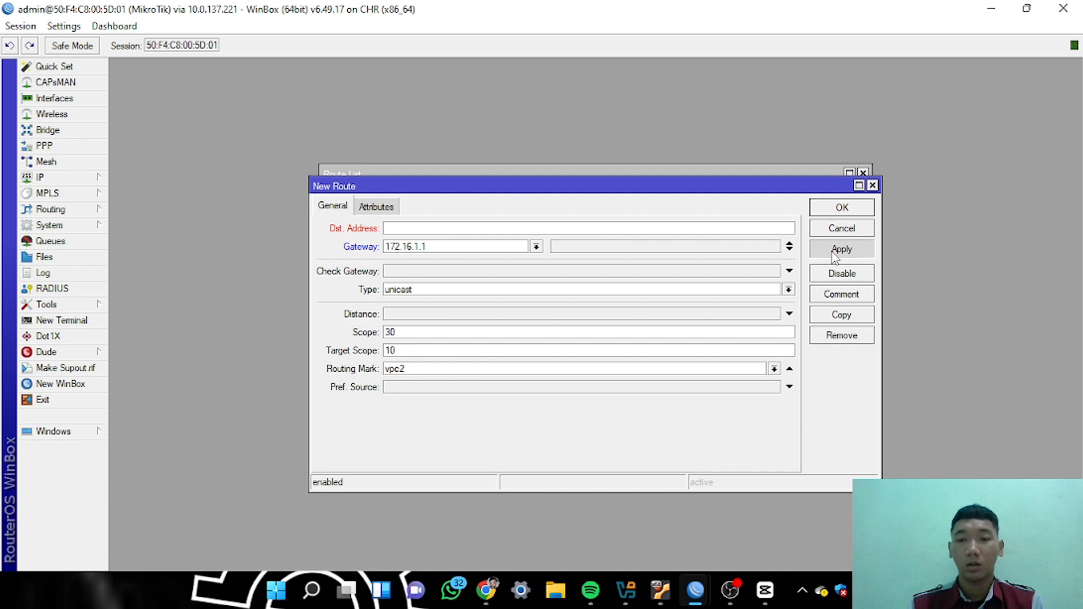
left_click(623, 309)
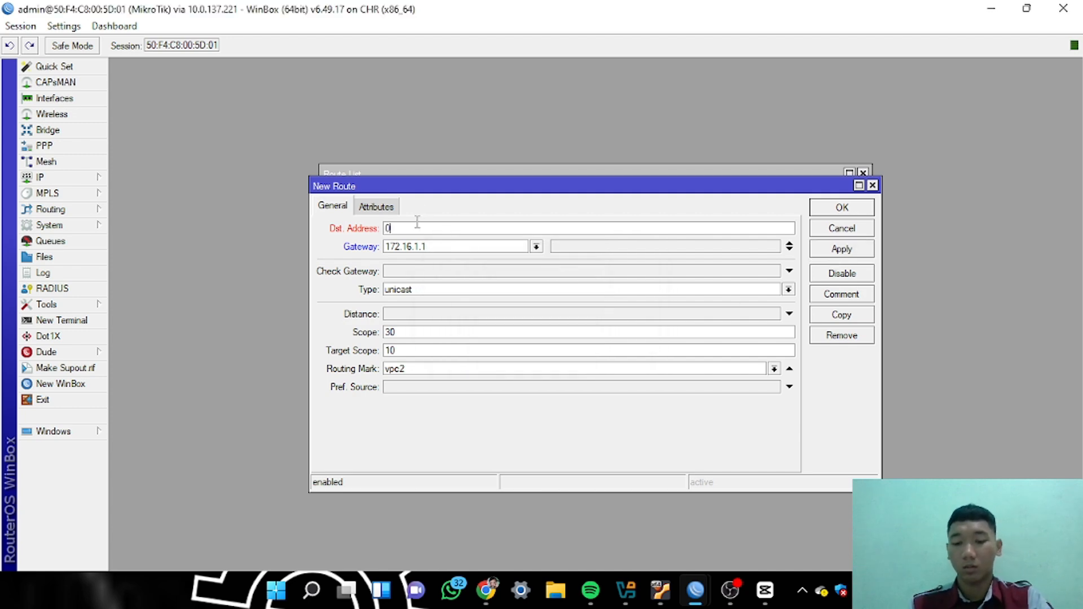
type("0.0.0")
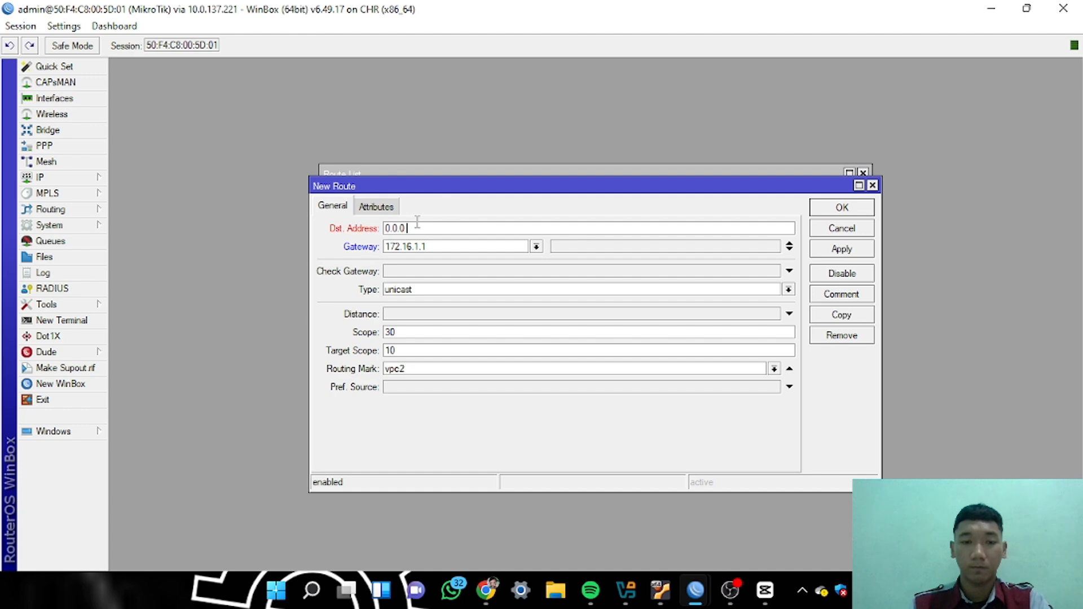
type(".0/0")
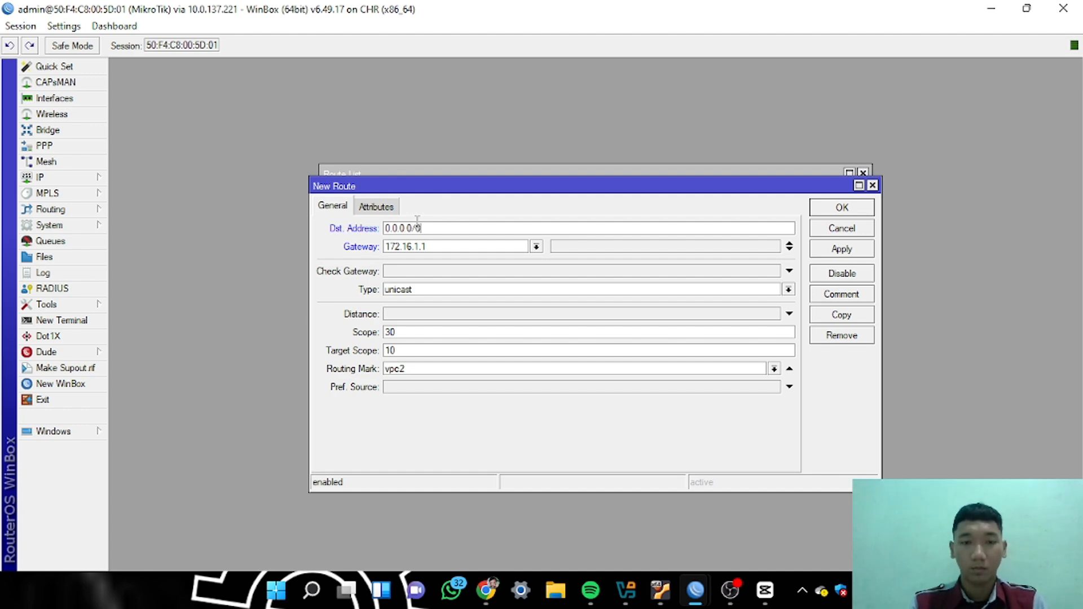
left_click(839, 249)
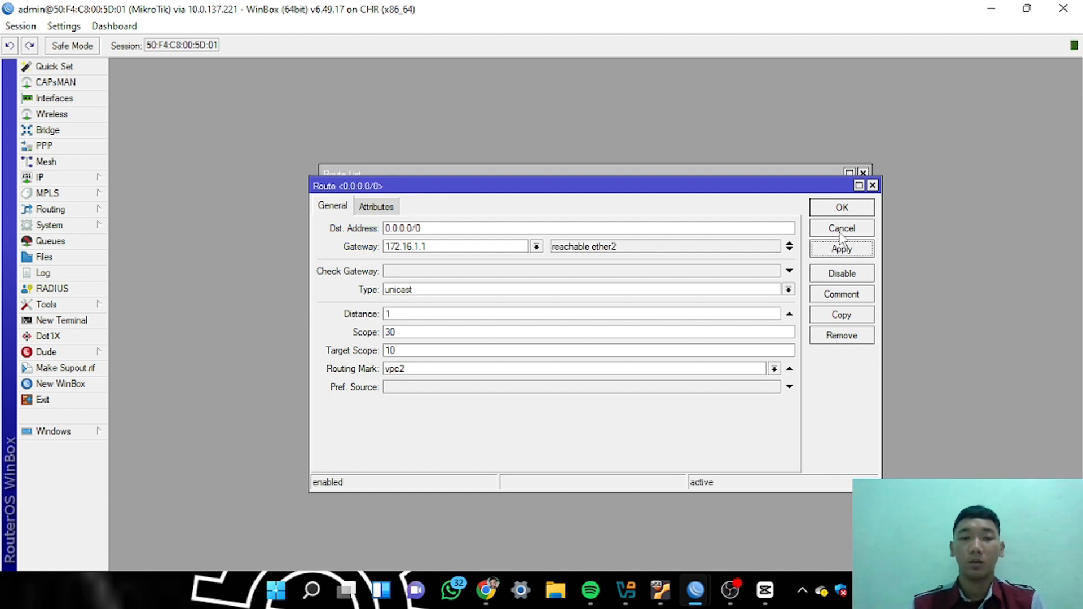
left_click(842, 209)
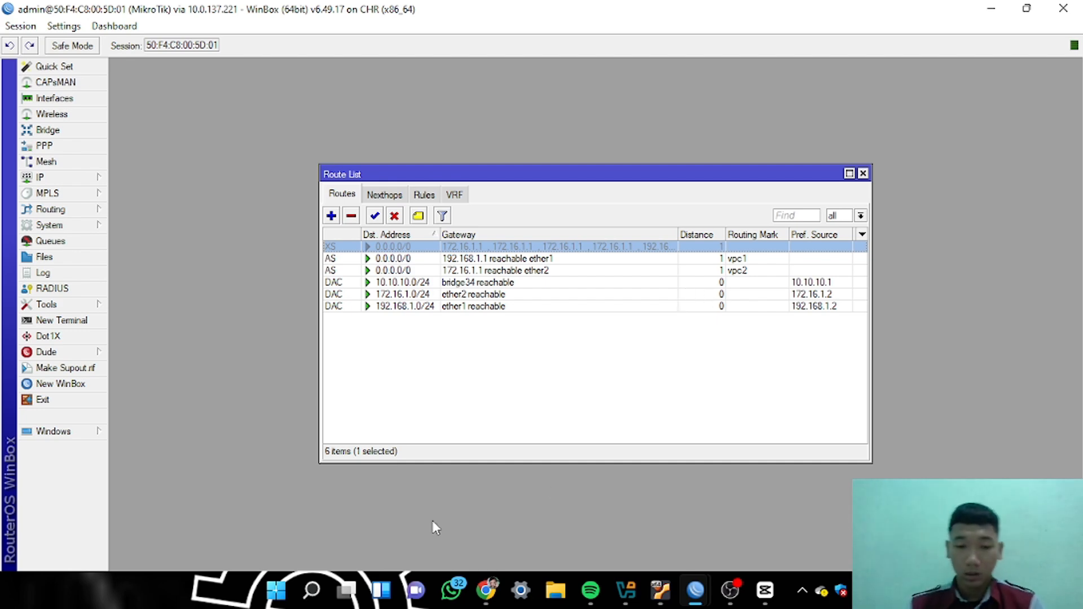
Switch to the PNETLab topology in Chrome and ping 8.8.8.8 from the VPC1 console, stopping after a couple of replies
left_click(486, 513)
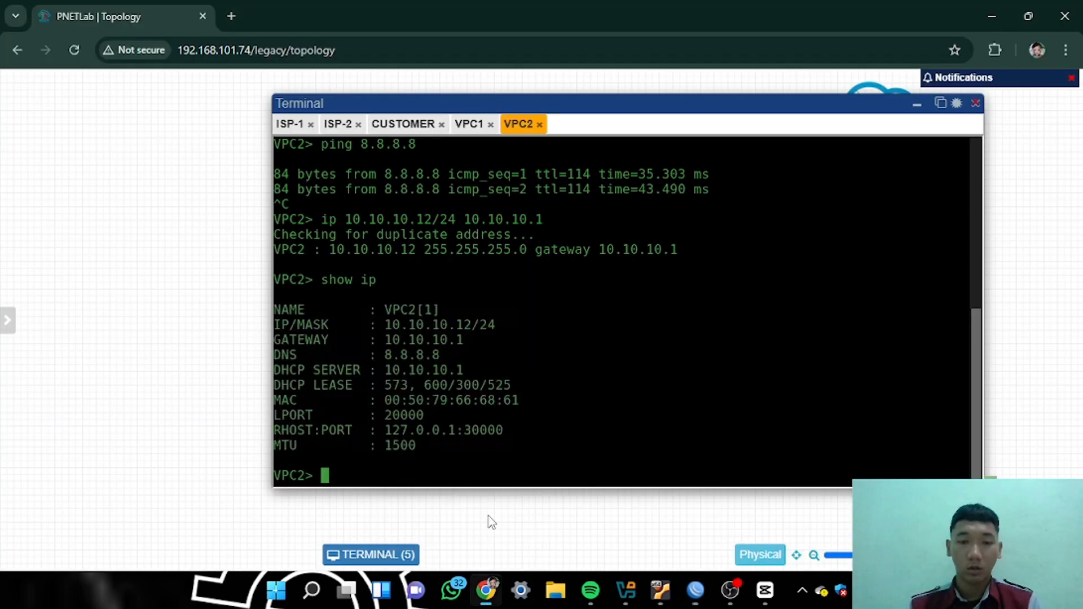
left_click(470, 124)
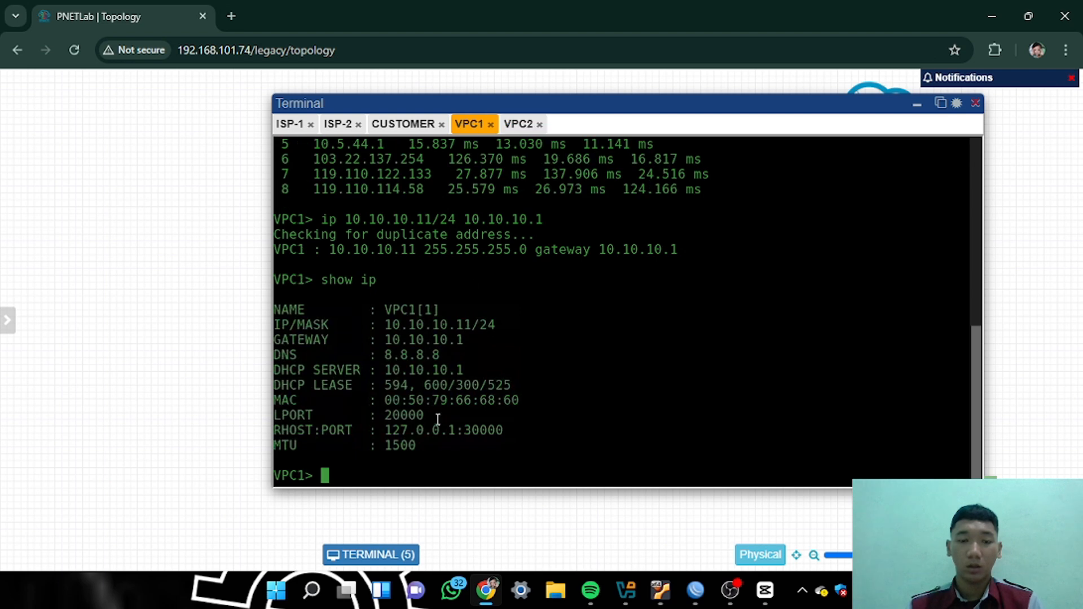
type("ping")
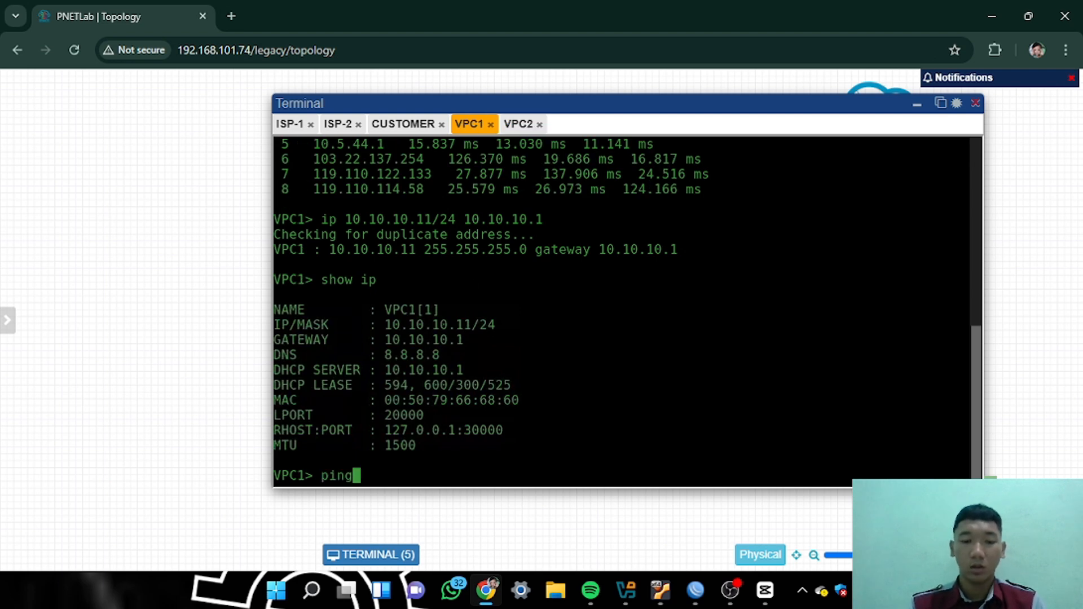
type(" 8.8.8.8")
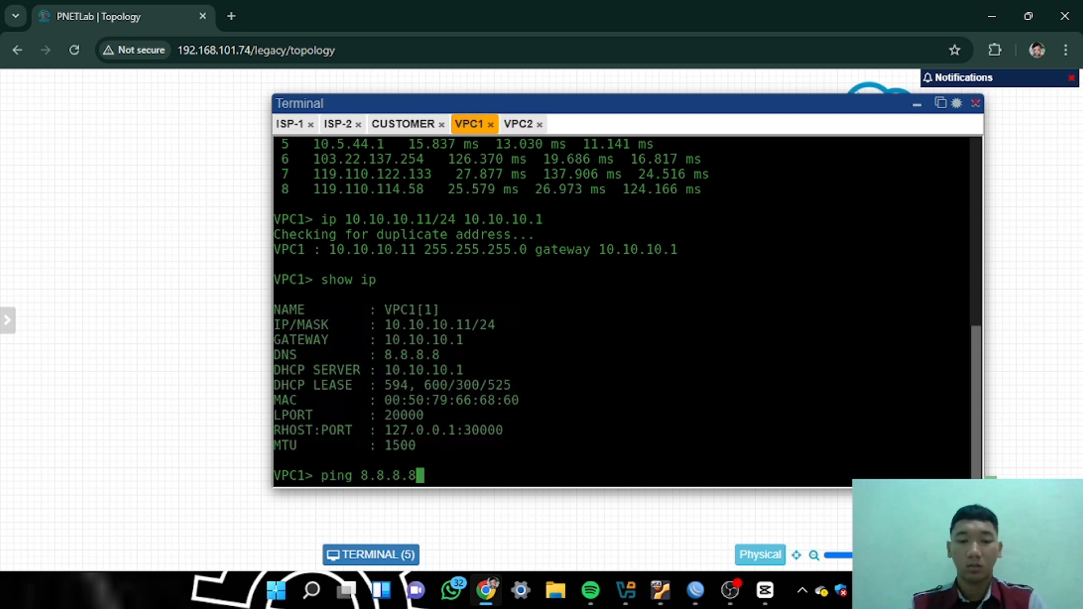
key("Return")
key("ctrl+c")
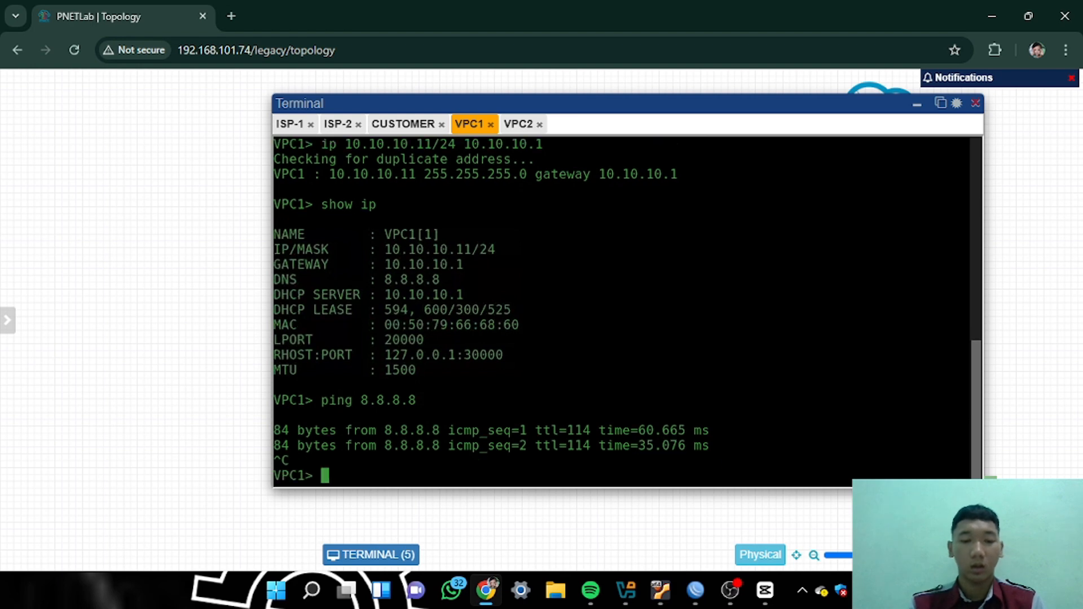
Trace the path to 8.8.8.8 from VPC1 by changing the recalled ping command to trace
key("Up")
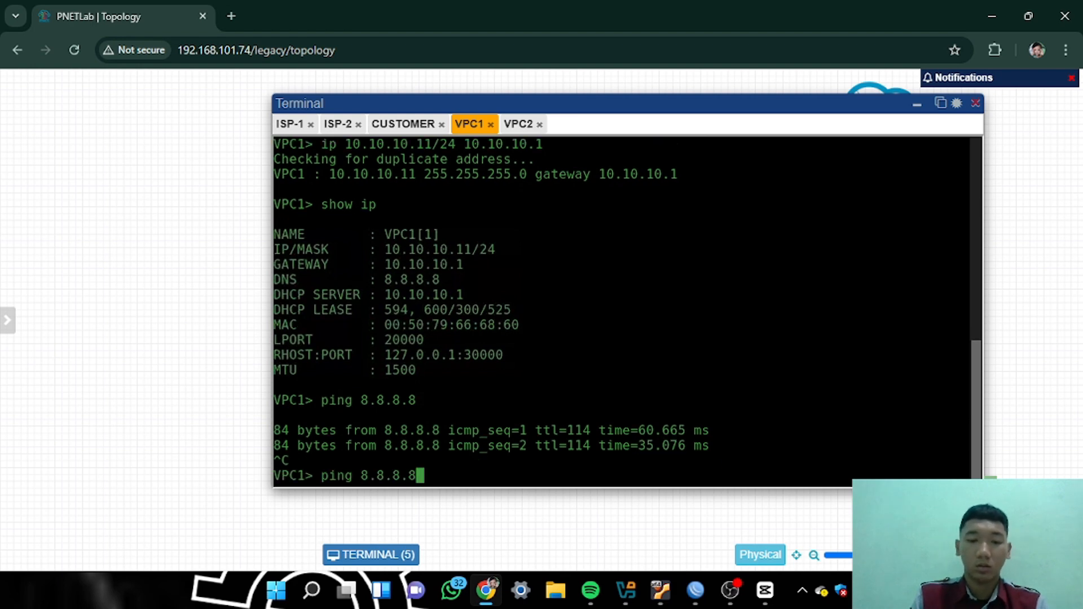
key("Left")
key("Left")
key("Left")
key("Left")
key("Left")
key("Left")
key("Left")
key("Left")
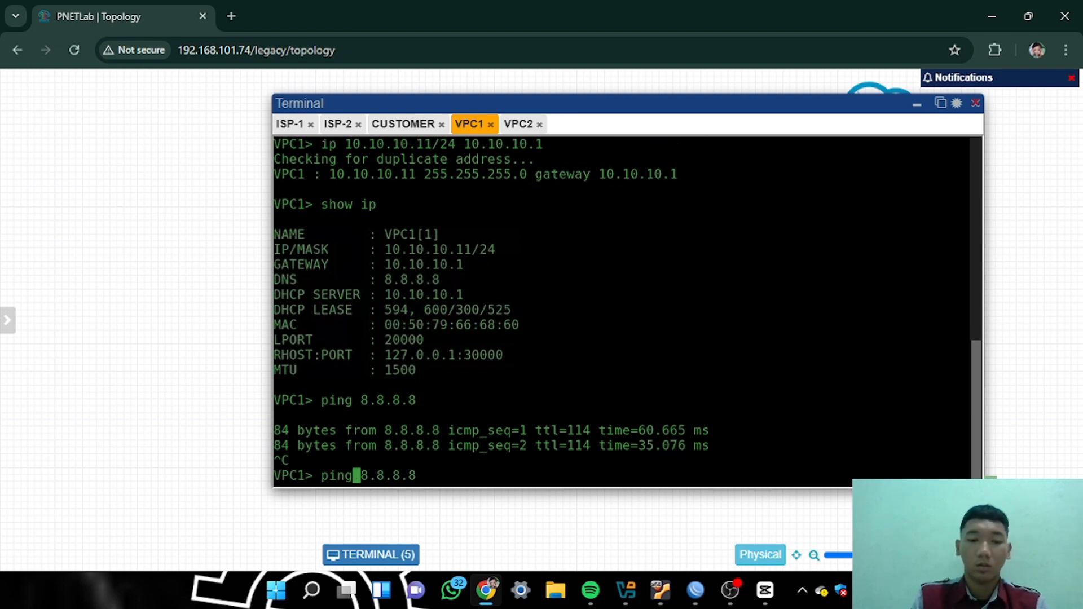
key("BackSpace")
key("BackSpace")
key("BackSpace")
key("BackSpace")
type("tra")
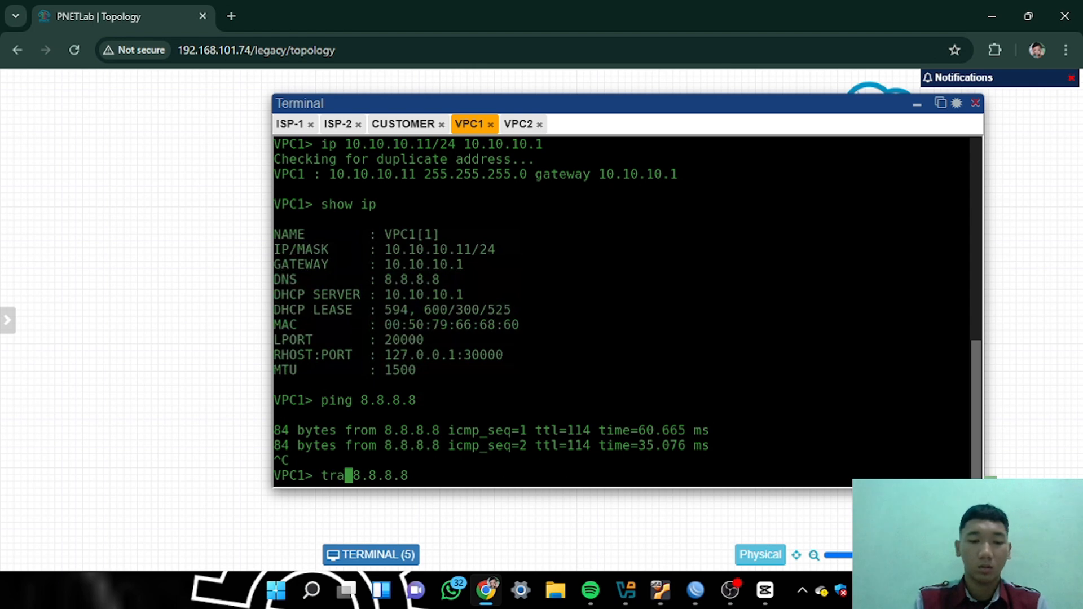
type("ce")
key("Return")
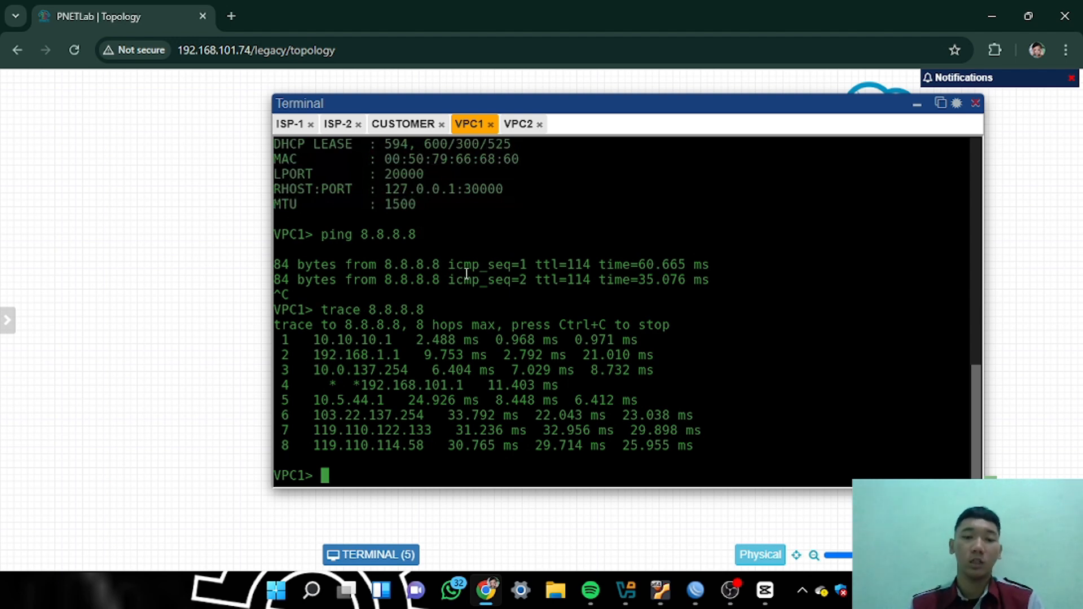
Ping 8.8.8.8 from the VPC2 console and stop after a couple of replies
left_click(519, 125)
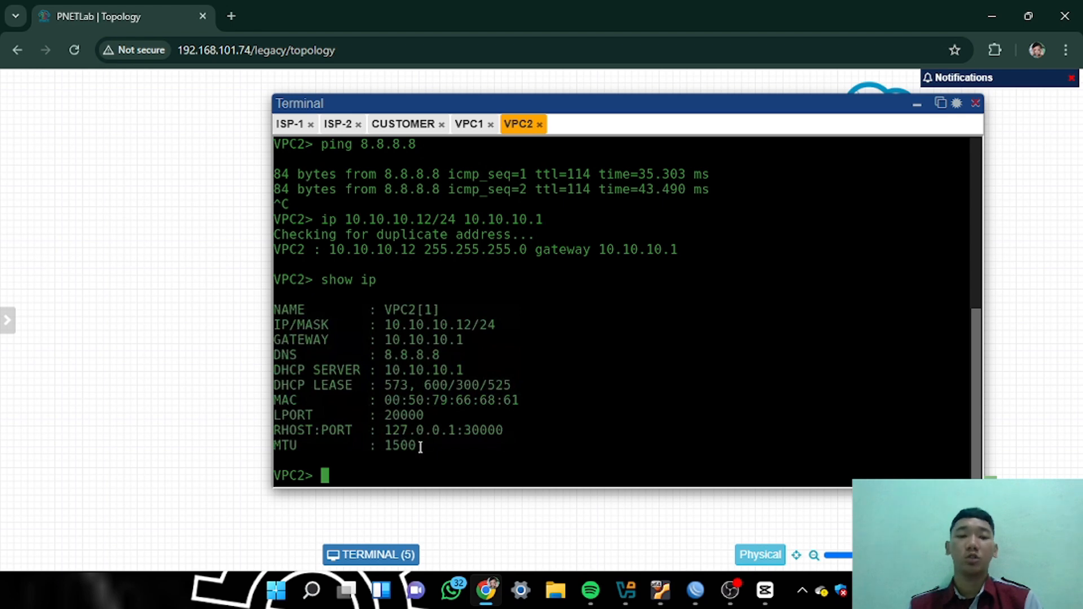
type("pi")
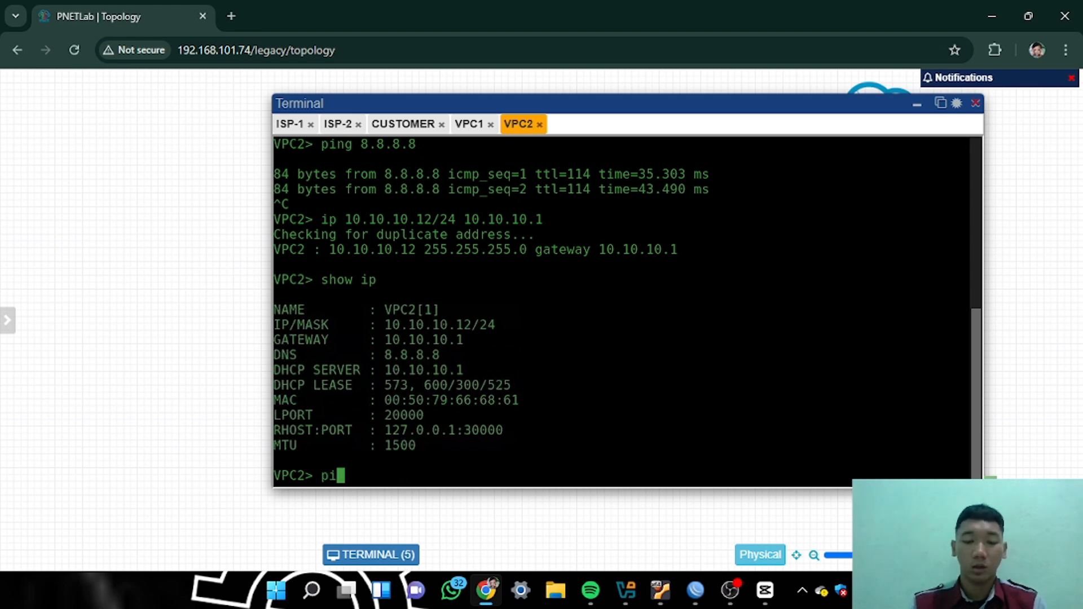
type("ng 8.8.8.8")
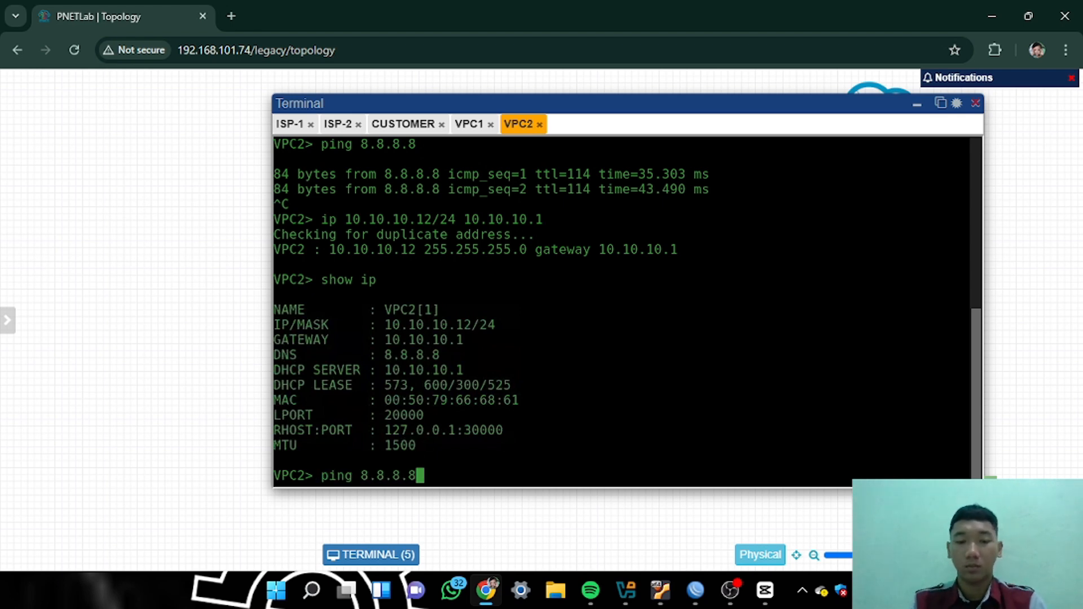
key("Return")
key("ctrl+c")
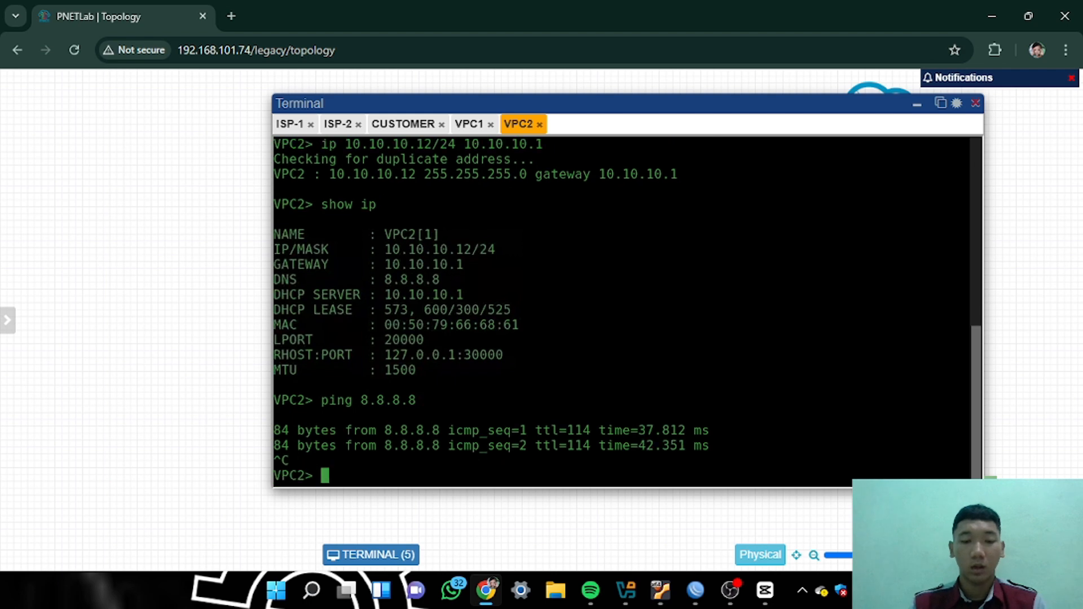
Trace the path to 8.8.8.8 from VPC2 by changing the recalled ping command to trace
key("Up")
key("Left")
key("Left")
key("Left")
key("Left")
key("Left")
key("Left")
key("Left")
key("Left")
key("Left")
key("Left")
key("Left")
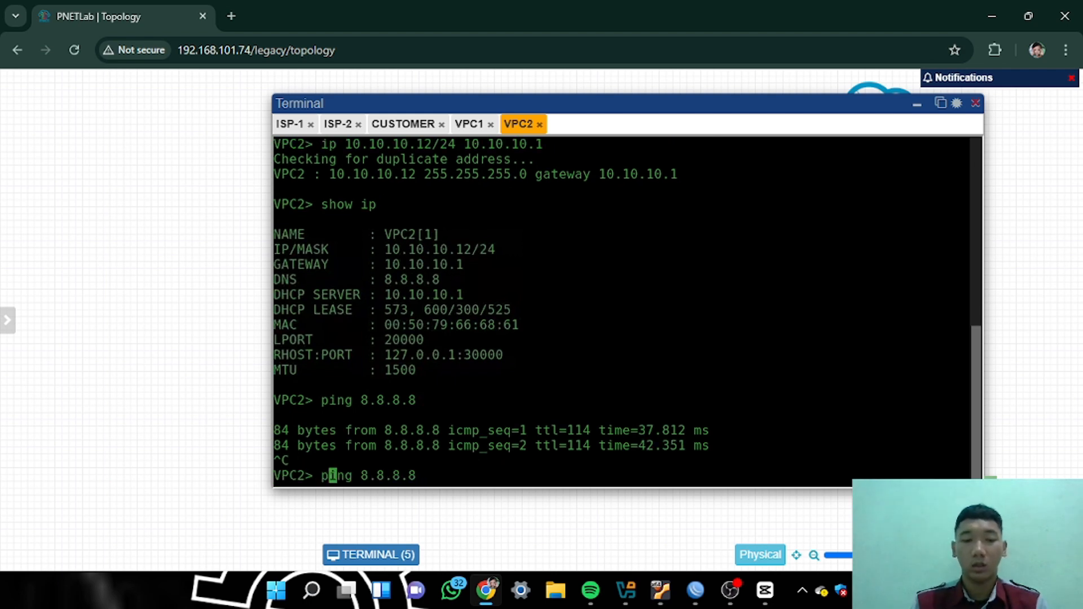
key("Right")
key("Right")
key("Right")
key("Right")
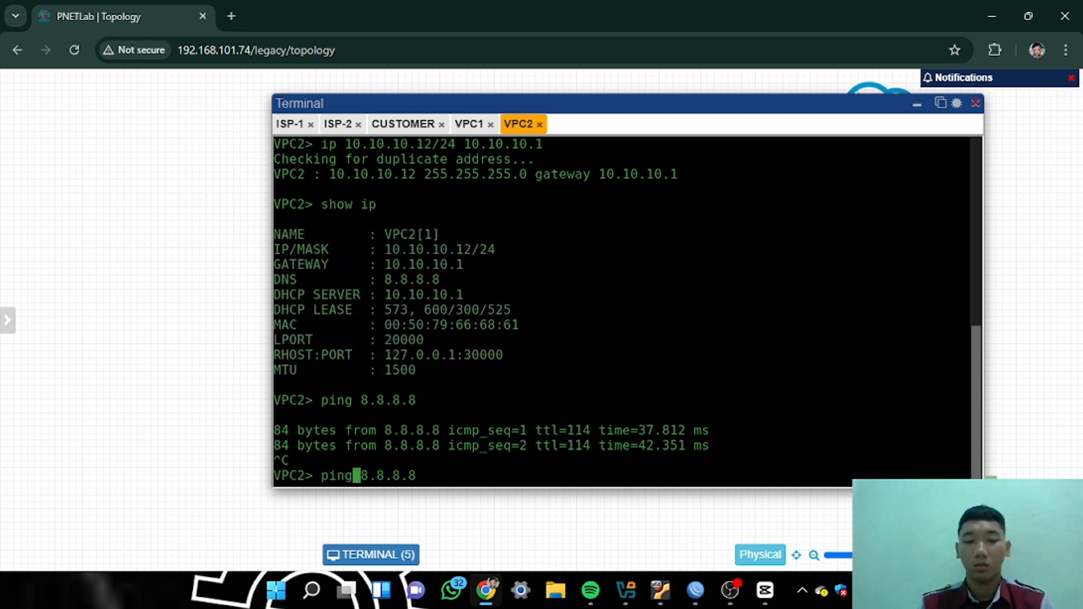
key("BackSpace")
key("BackSpace")
key("BackSpace")
key("BackSpace")
key("BackSpace")
type("trace")
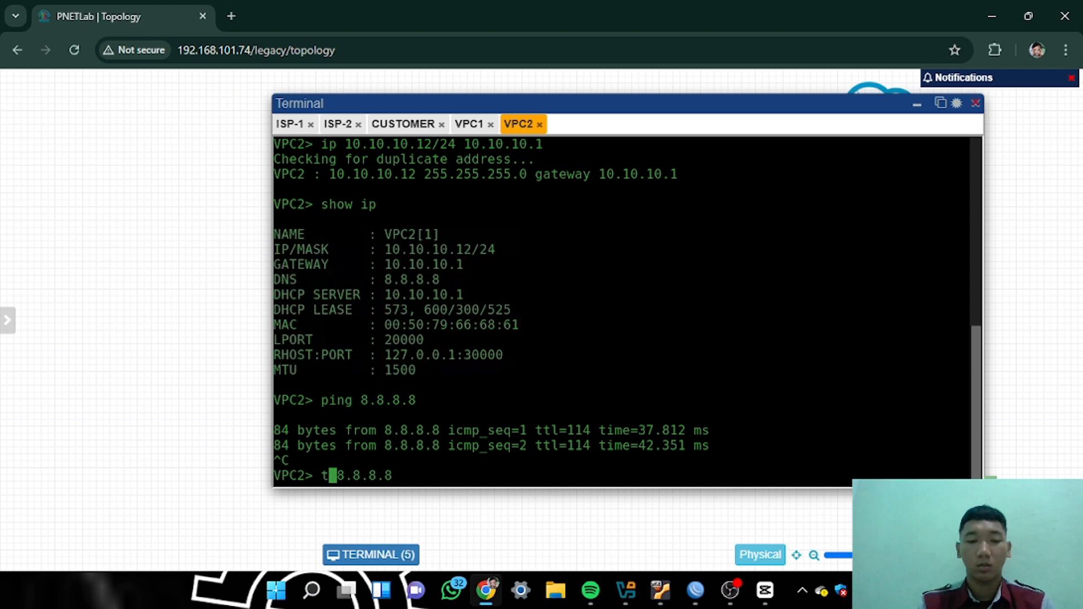
key("Return")
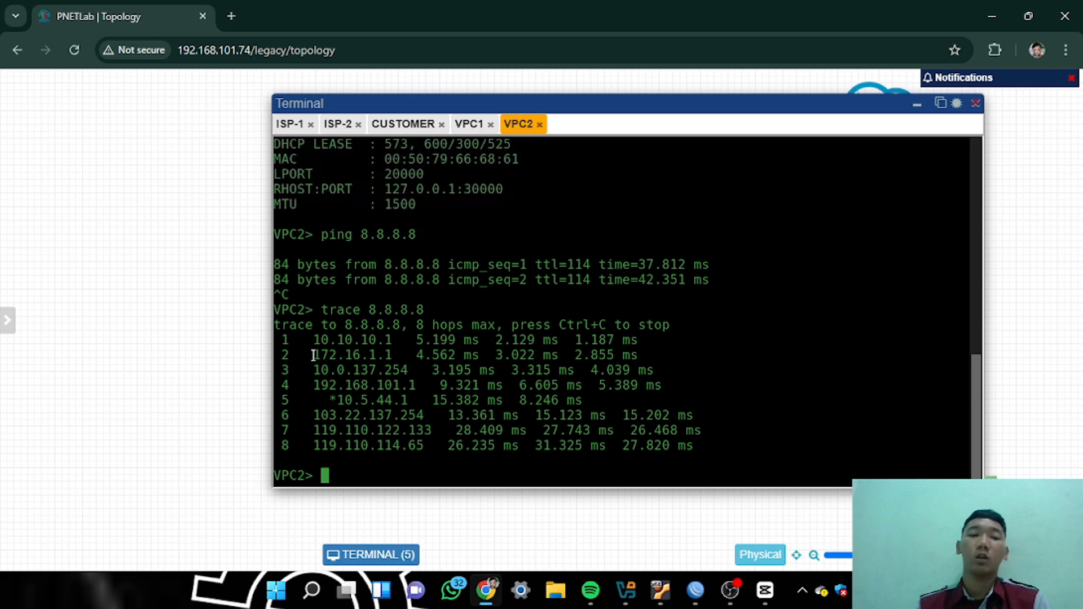
Highlight the second hop in VPC2's trace output and close the terminal window
mouse_move(314, 355)
left_mouse_down()
mouse_move(527, 342)
mouse_move(653, 358)
left_mouse_up()
left_click(887, 253)
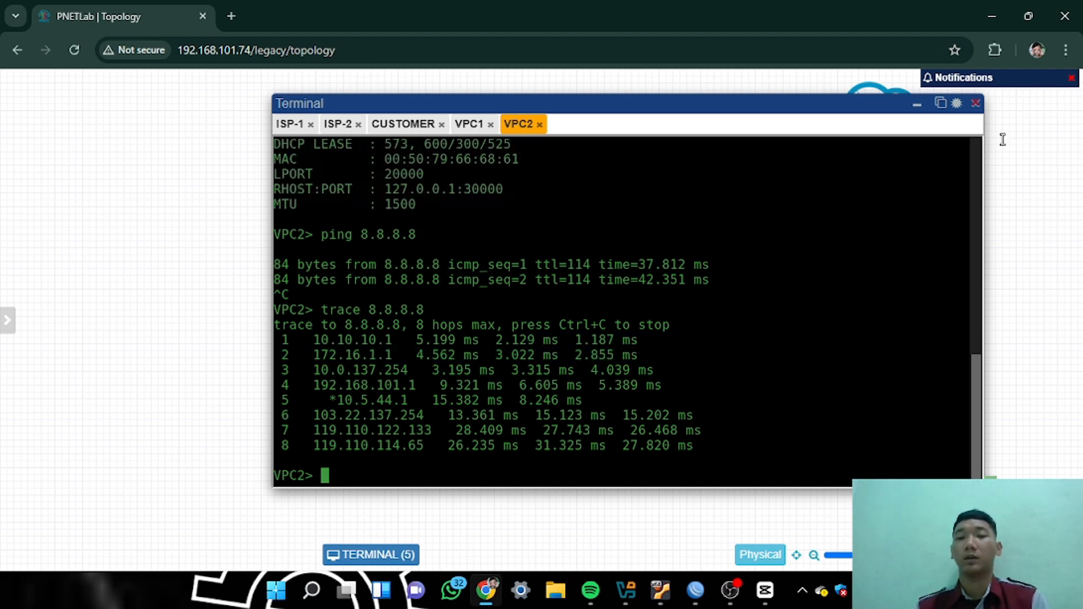
left_click(977, 104)
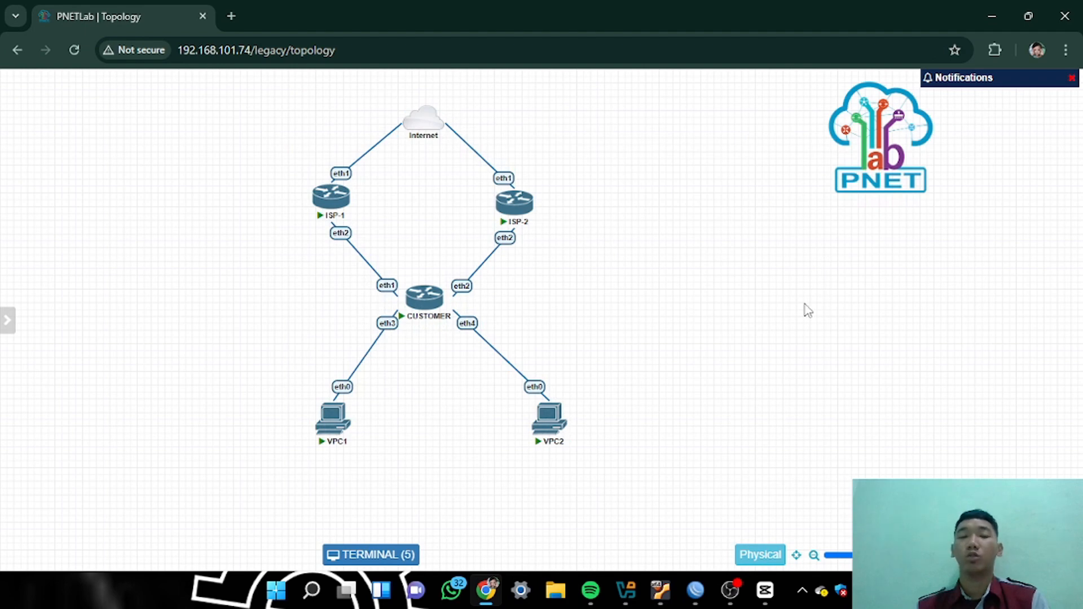
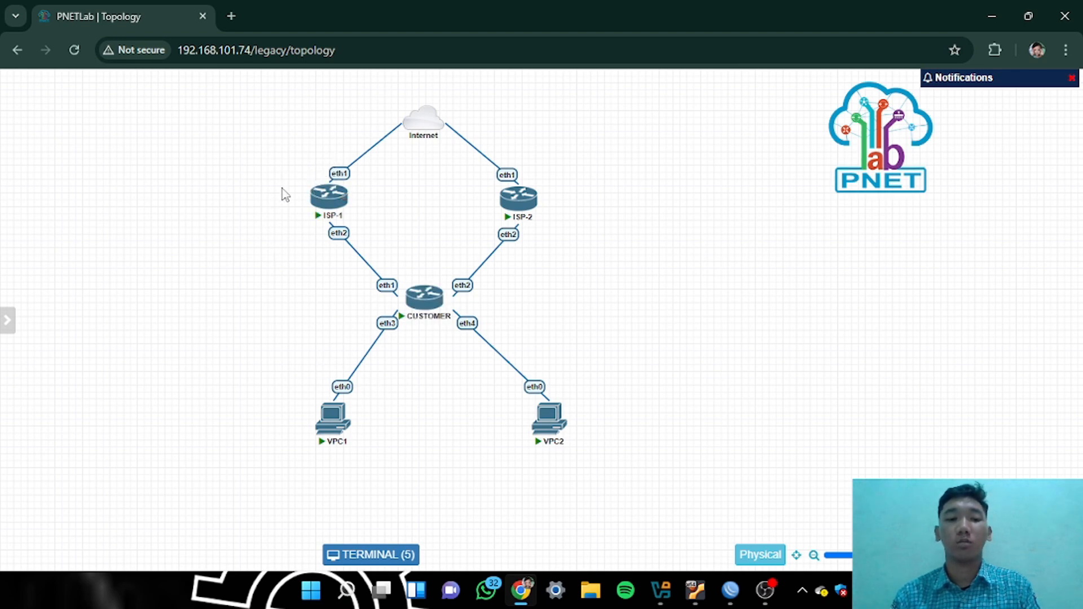
left_click_drag(262, 177, 409, 220)
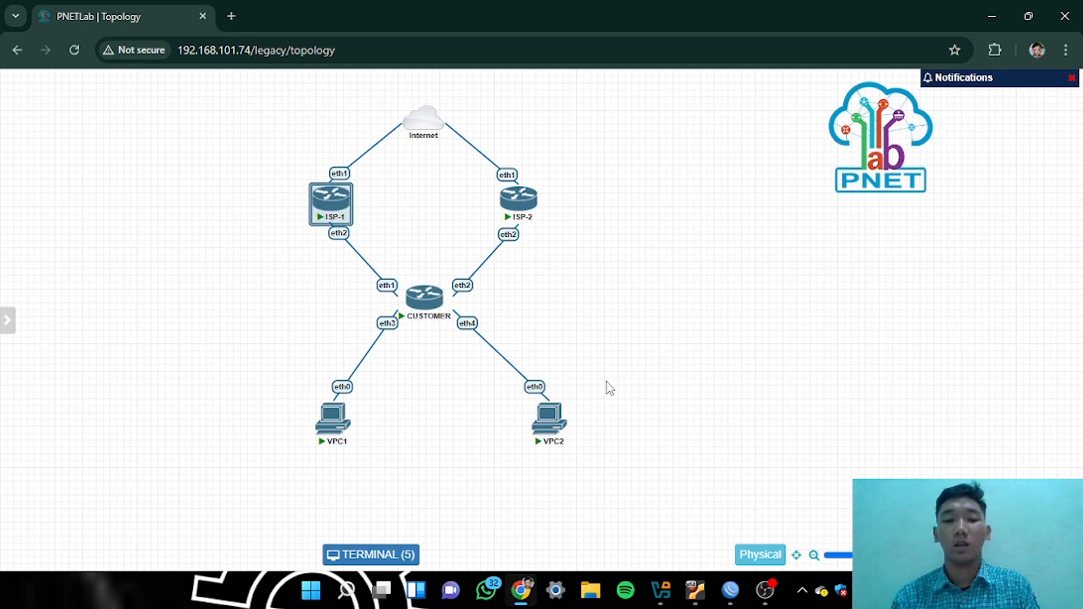
left_click_drag(495, 385, 613, 453)
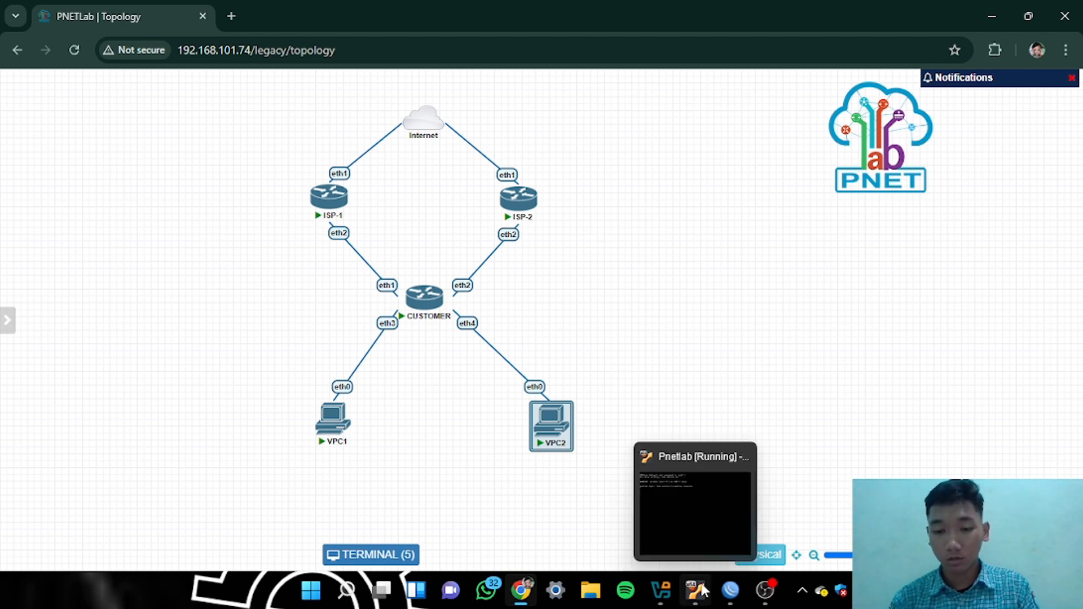
Switch to the customer router in WinBox and disable the default routes marked vpc2 and vpc1 in its route list
mouse_move(730, 589)
left_click(902, 516)
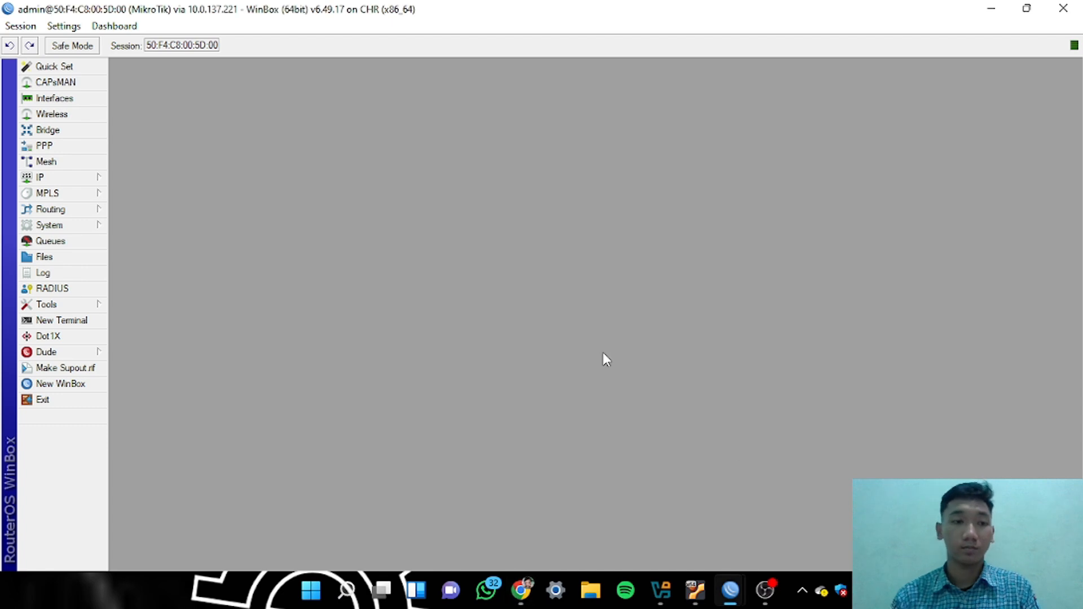
left_click(72, 177)
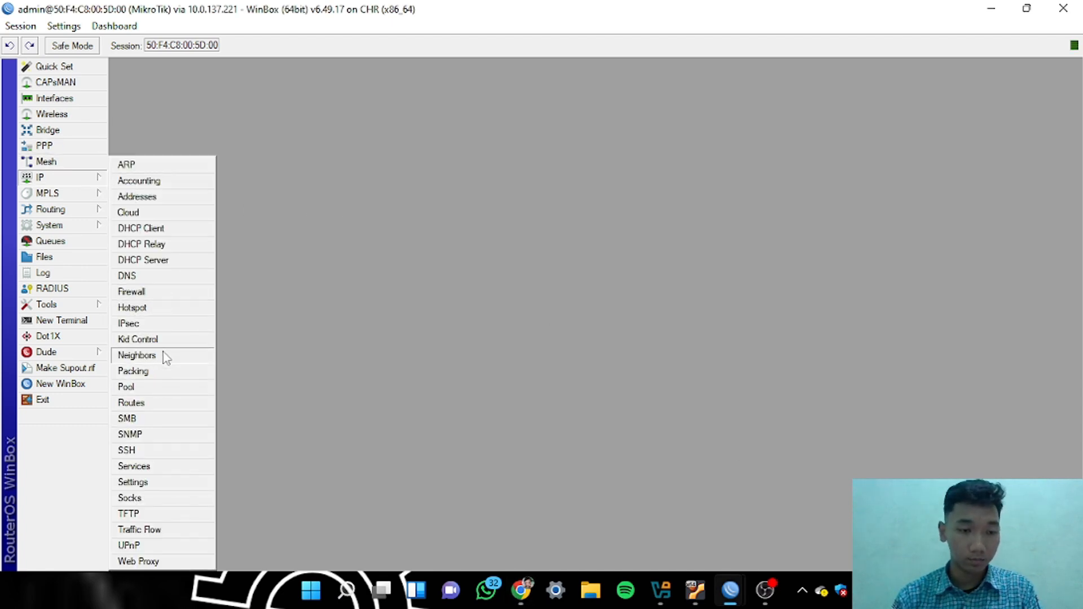
left_click(160, 404)
left_click(189, 181)
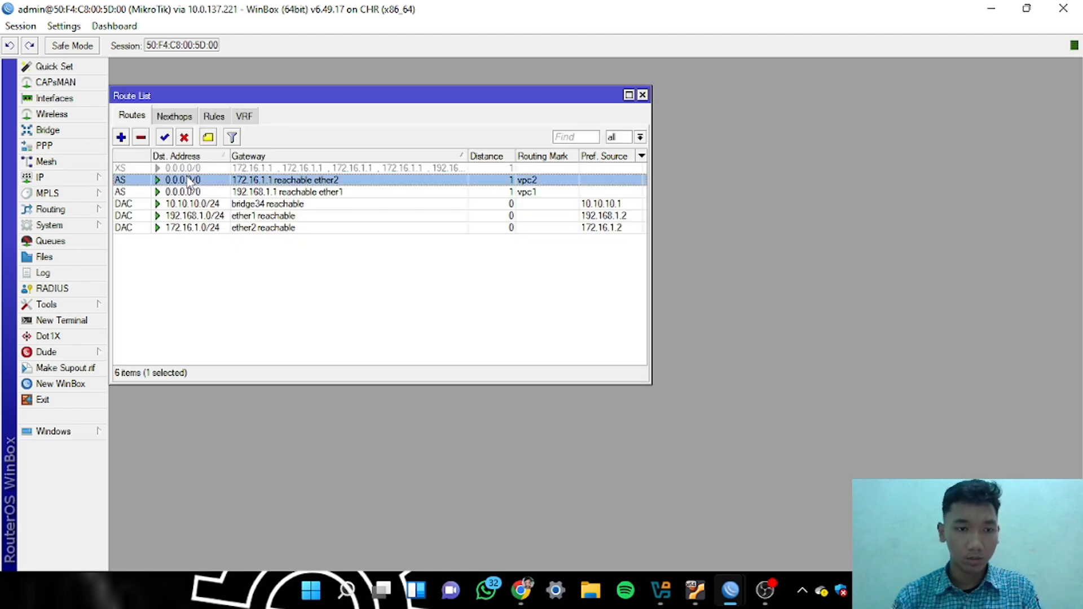
left_click(183, 137)
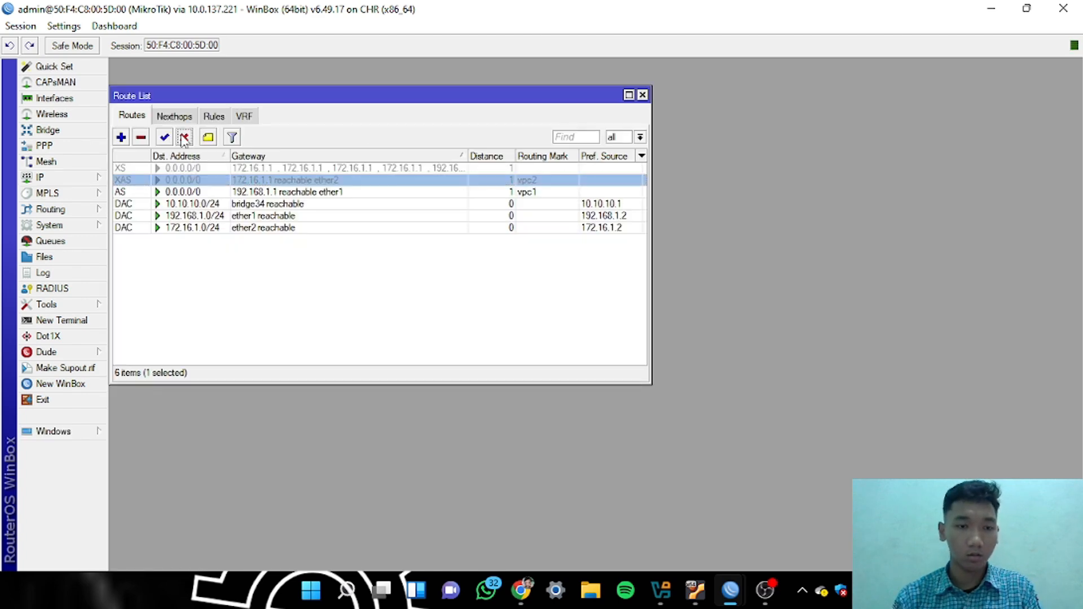
left_click(218, 193)
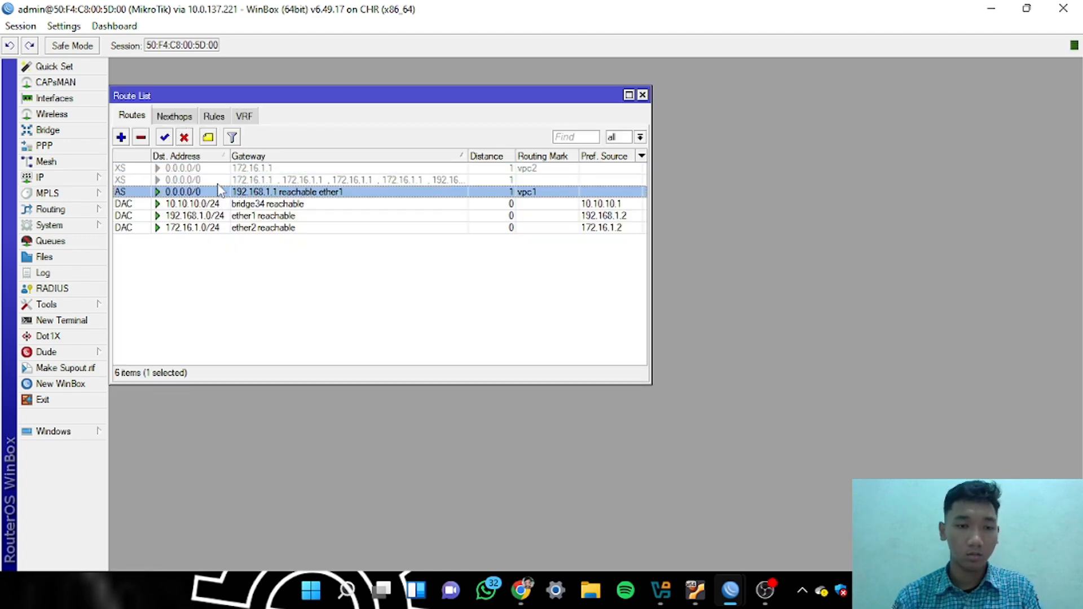
left_click(183, 137)
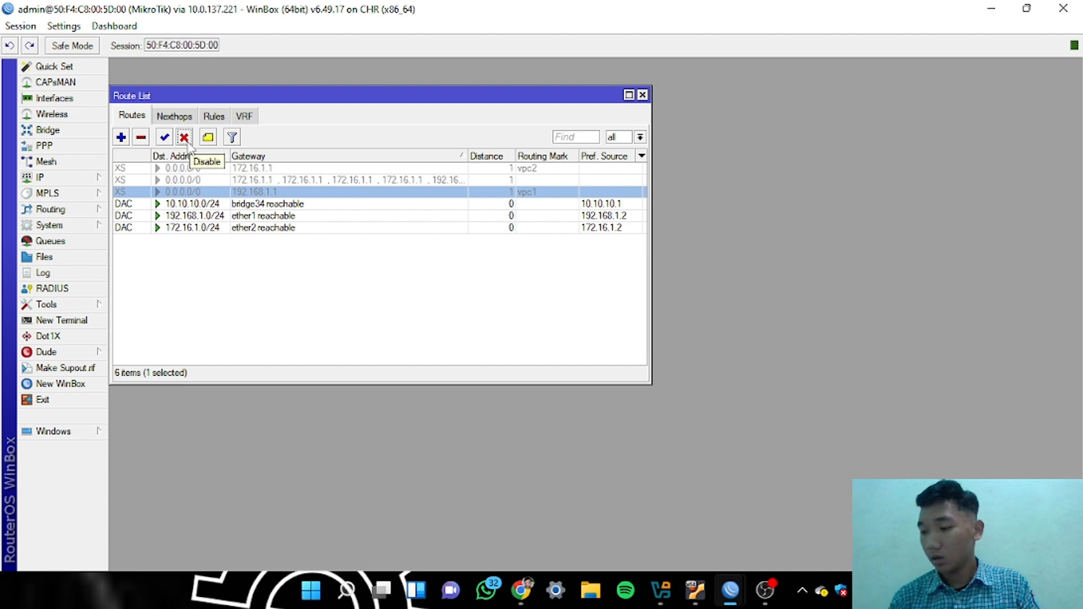
Remove both policy routing rules, for sources 10.10.10.11 and 10.10.10.12, and close the route list
left_click(224, 118)
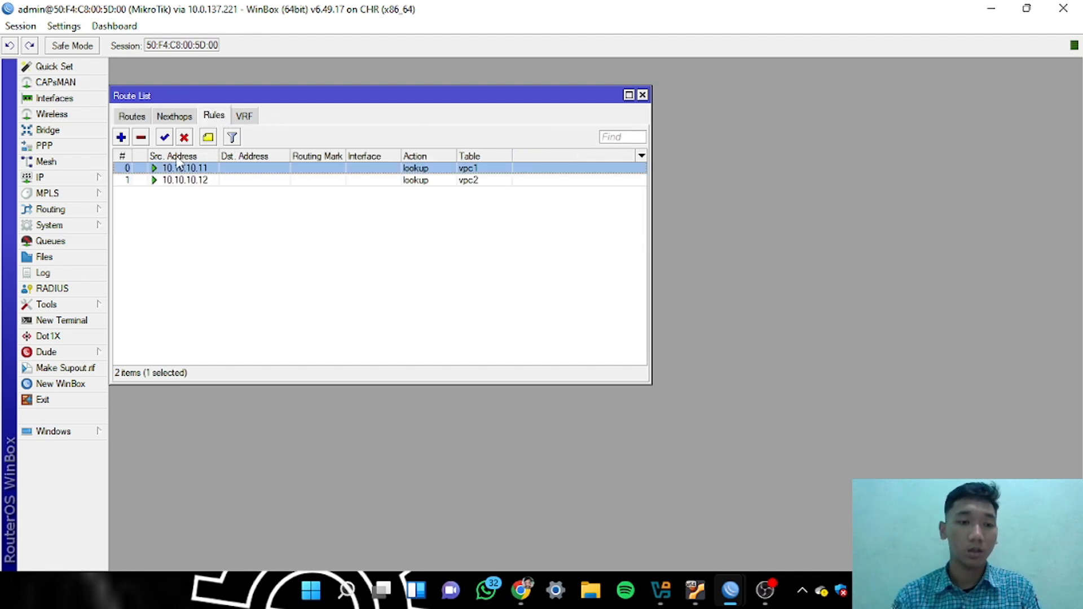
left_click(141, 137)
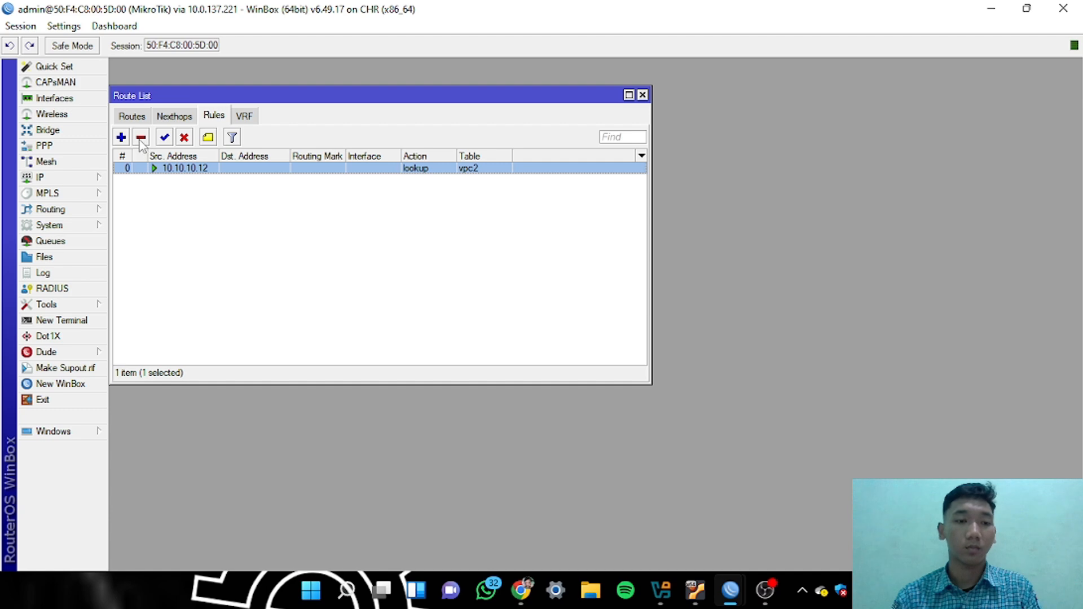
left_click(141, 137)
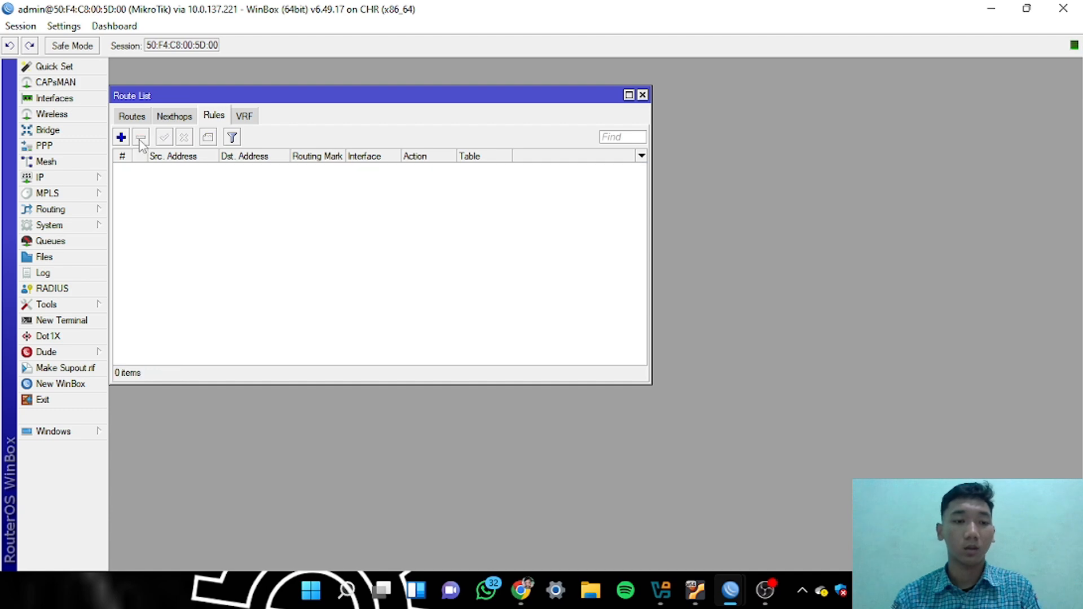
left_click(642, 96)
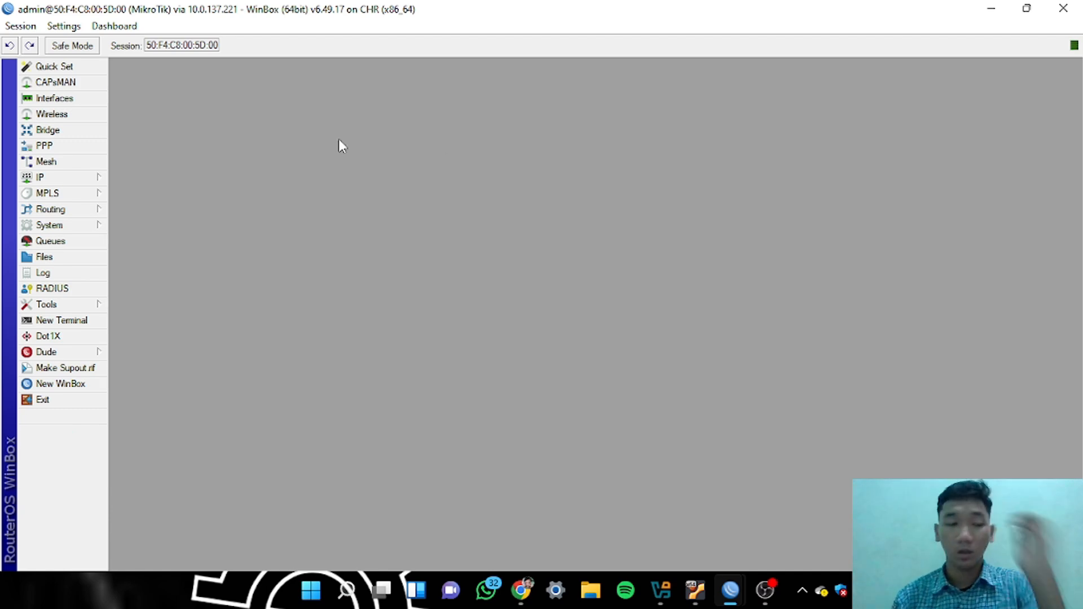
Start a new firewall mangle rule in the prerouting chain with source address 10.10.10.11
left_click(80, 181)
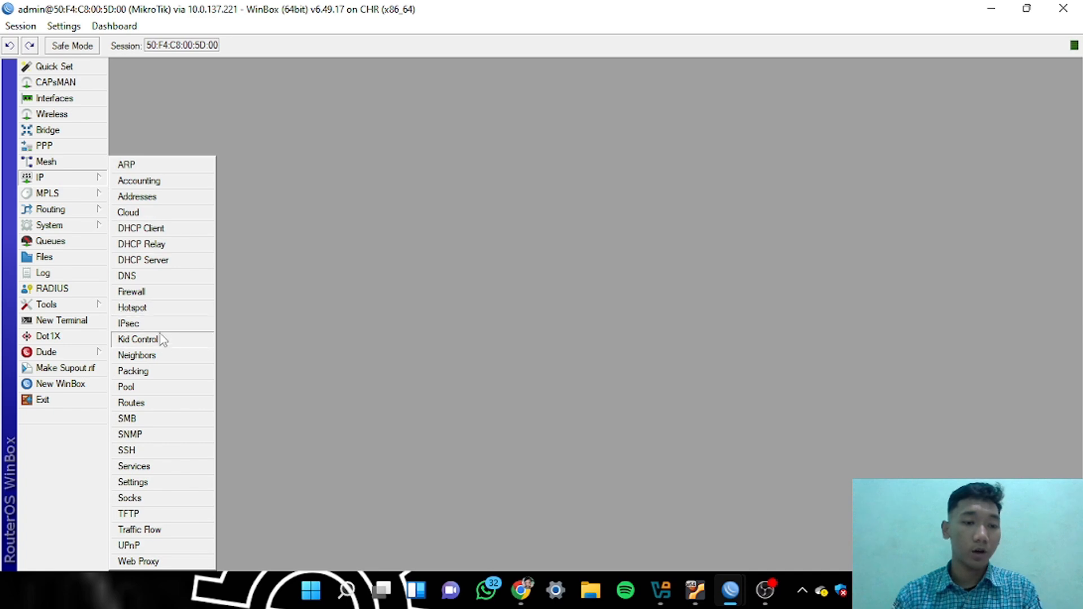
left_click(174, 289)
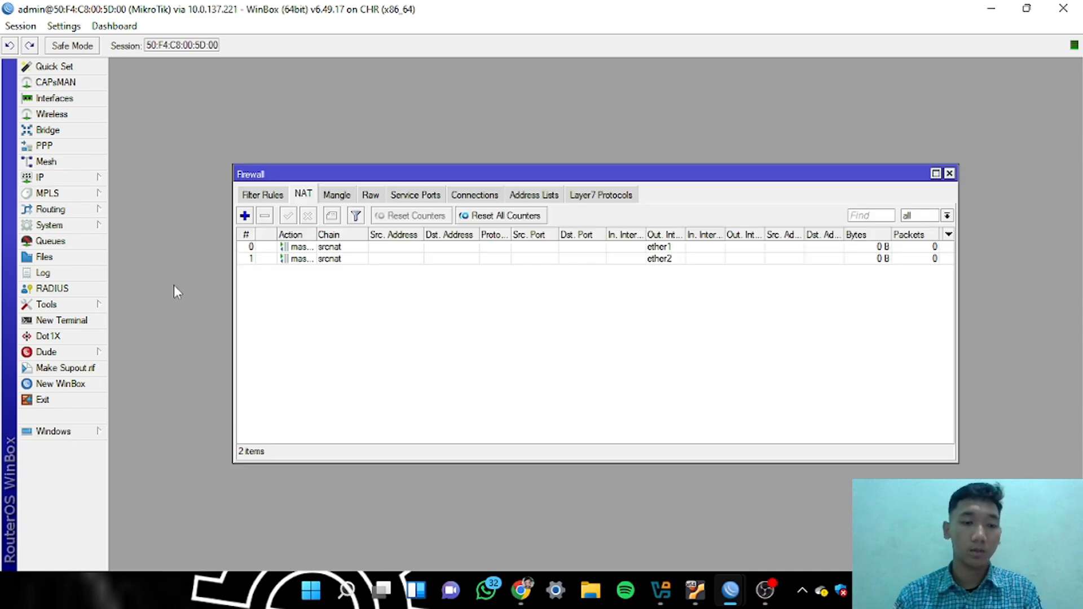
left_click(338, 198)
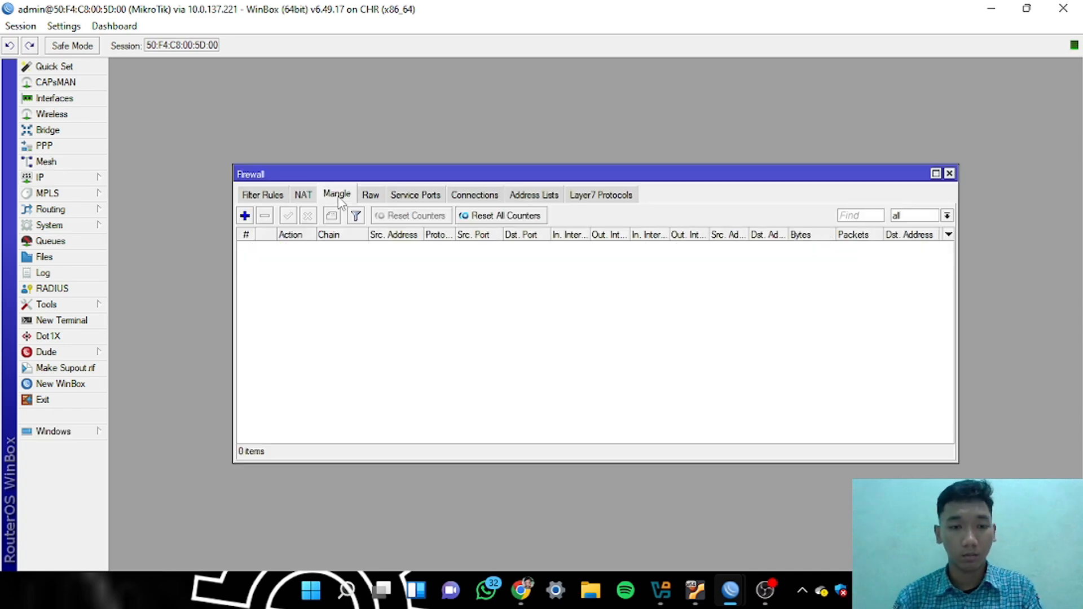
left_click(245, 215)
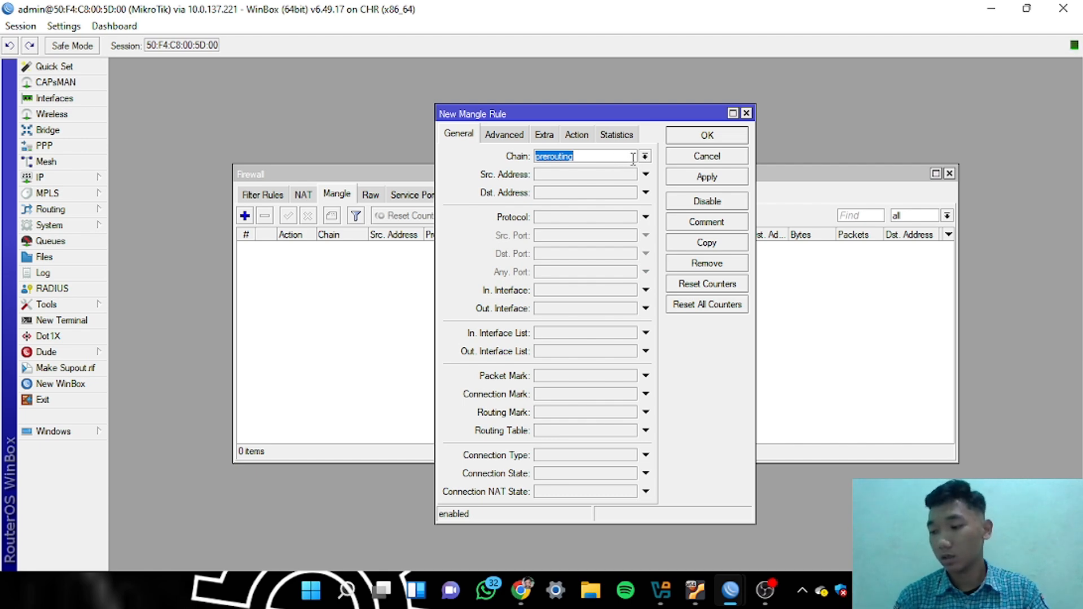
left_click(588, 179)
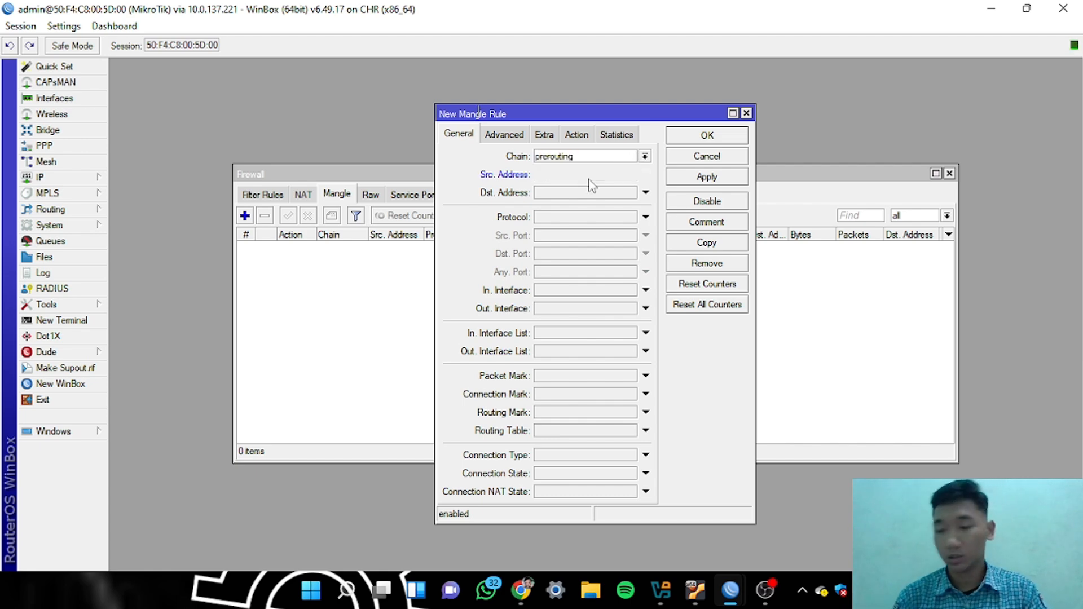
key("BackSpace")
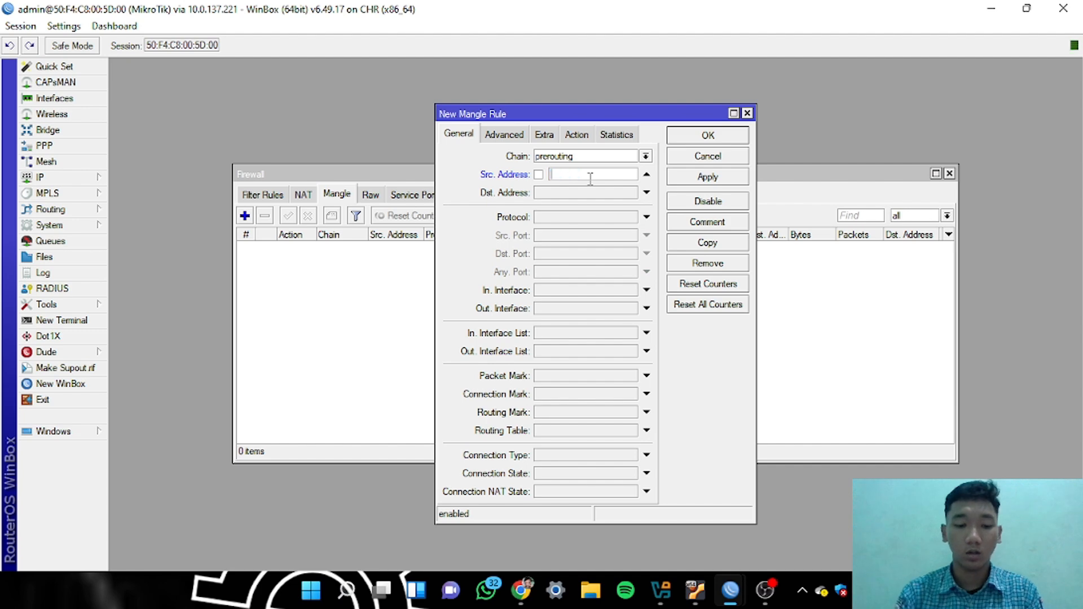
type("10.10.10.11")
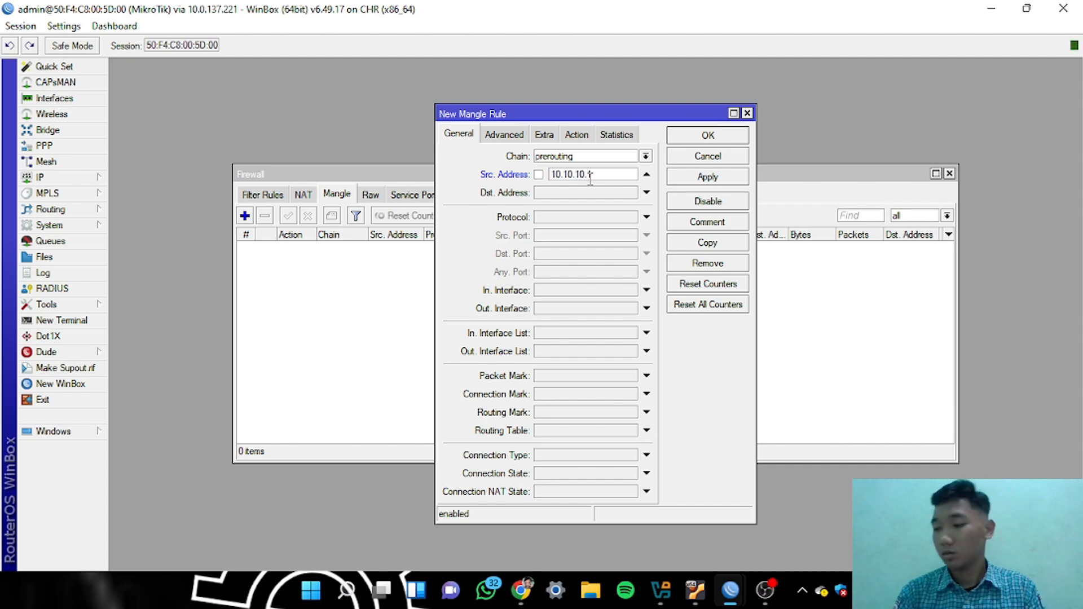
Set the mangle rule's action to mark routing with new routing mark mangle-isp-1 and save the rule
left_click(576, 135)
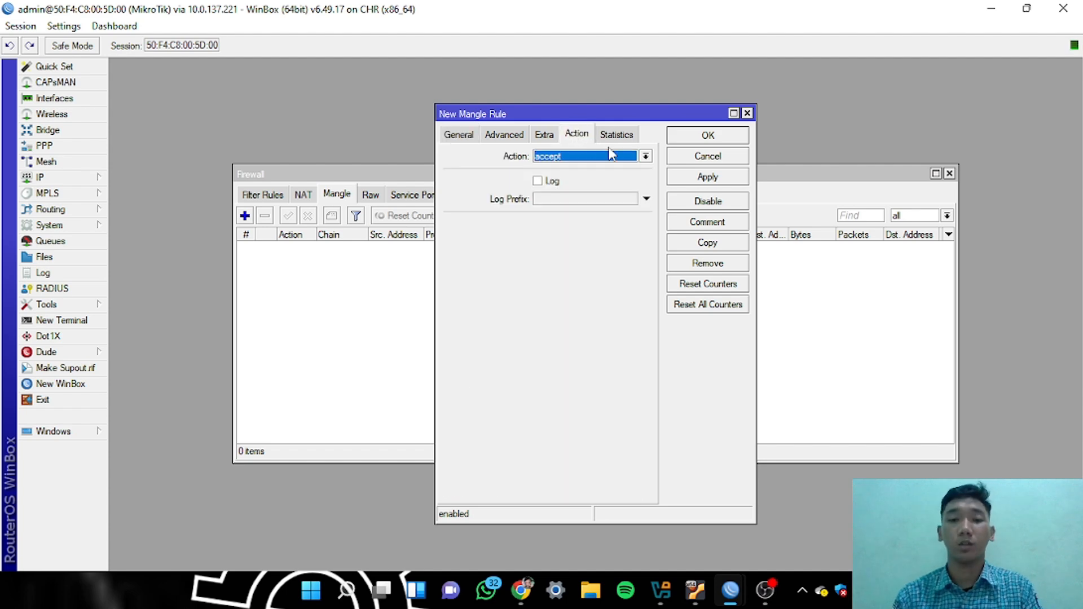
left_click(645, 157)
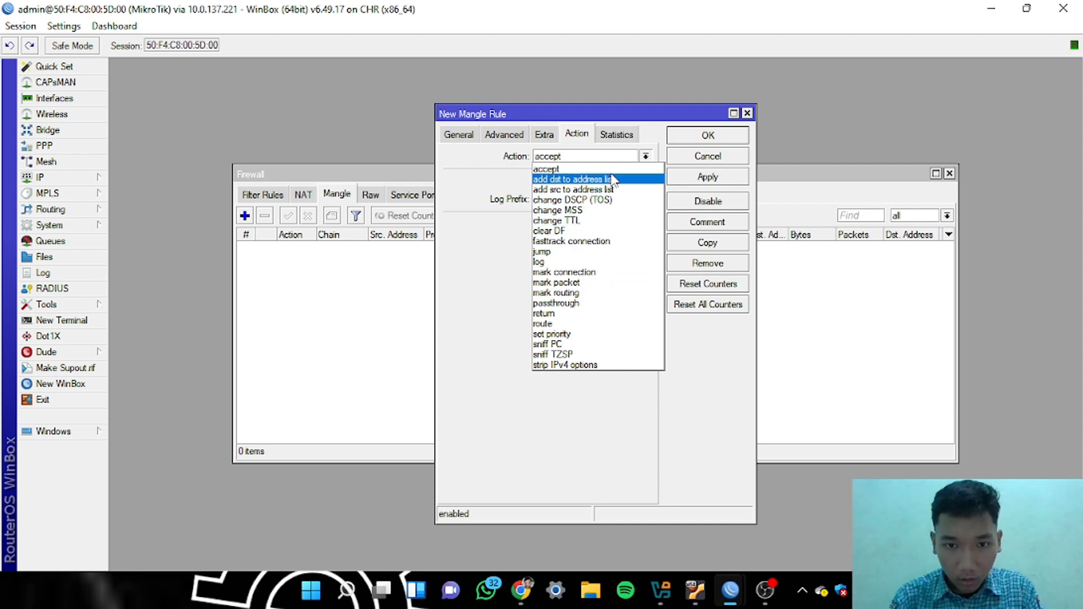
left_click(587, 294)
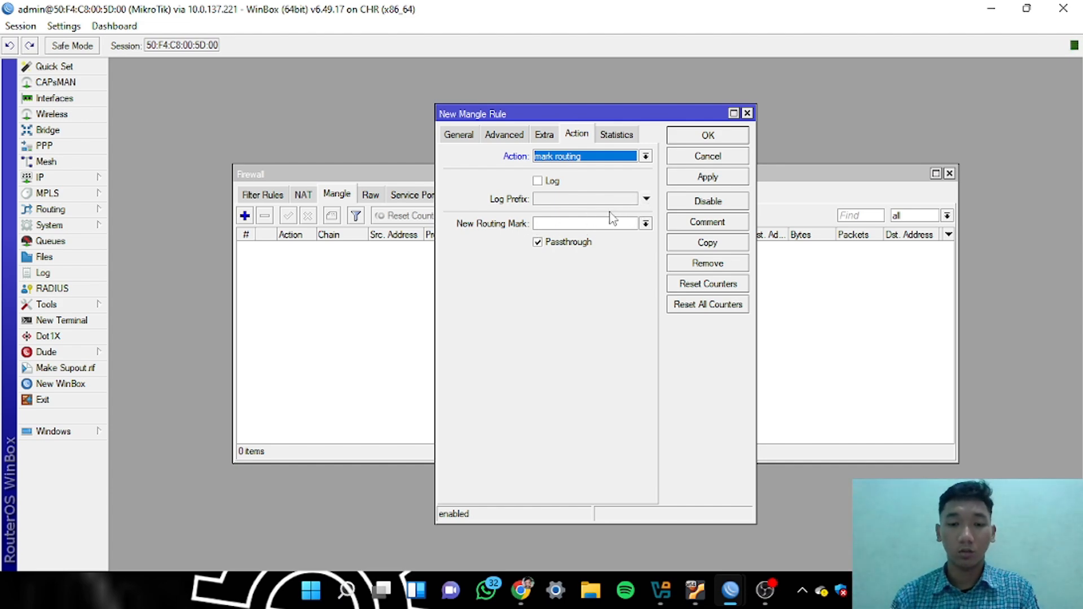
left_click(645, 223)
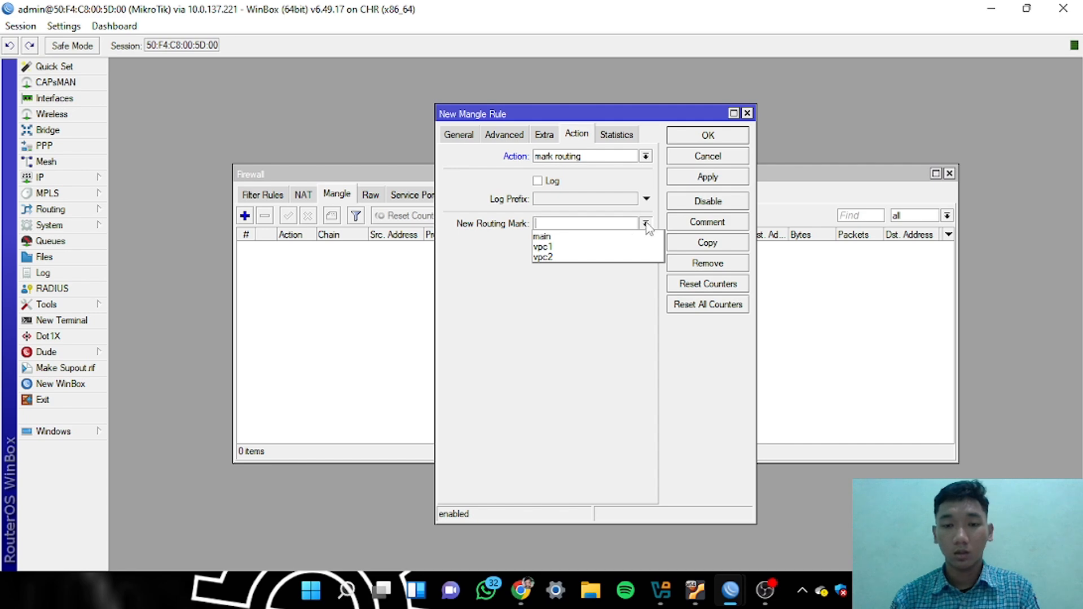
left_click(647, 224)
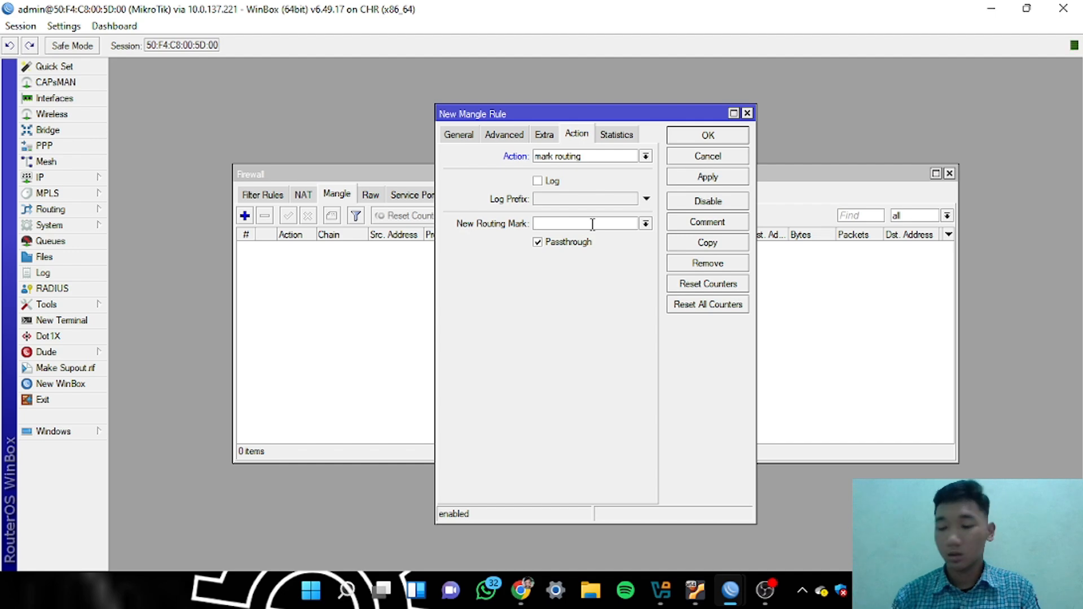
type("ma")
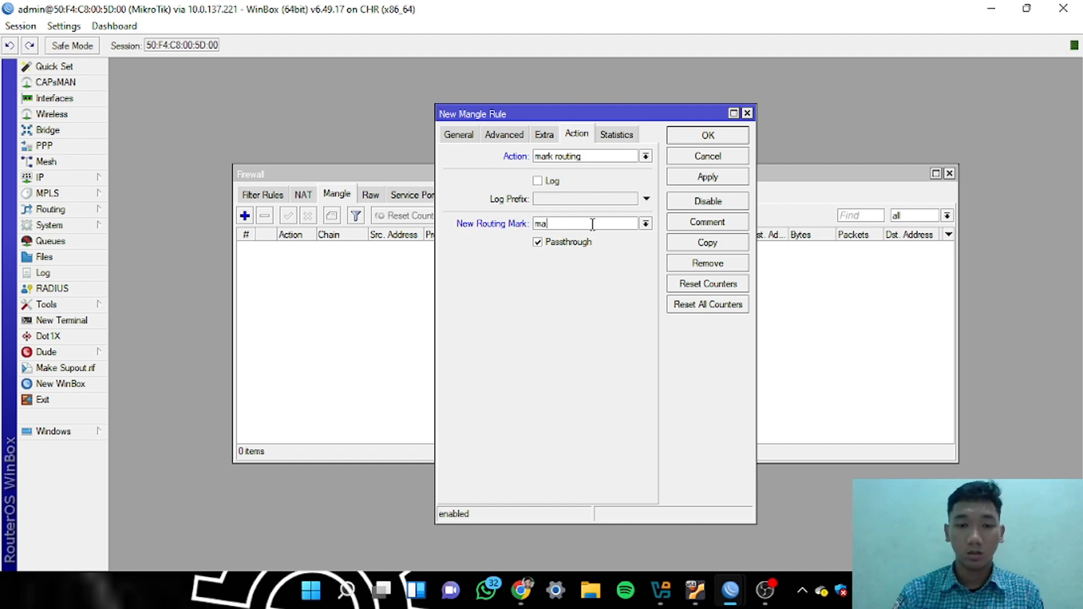
type("nn")
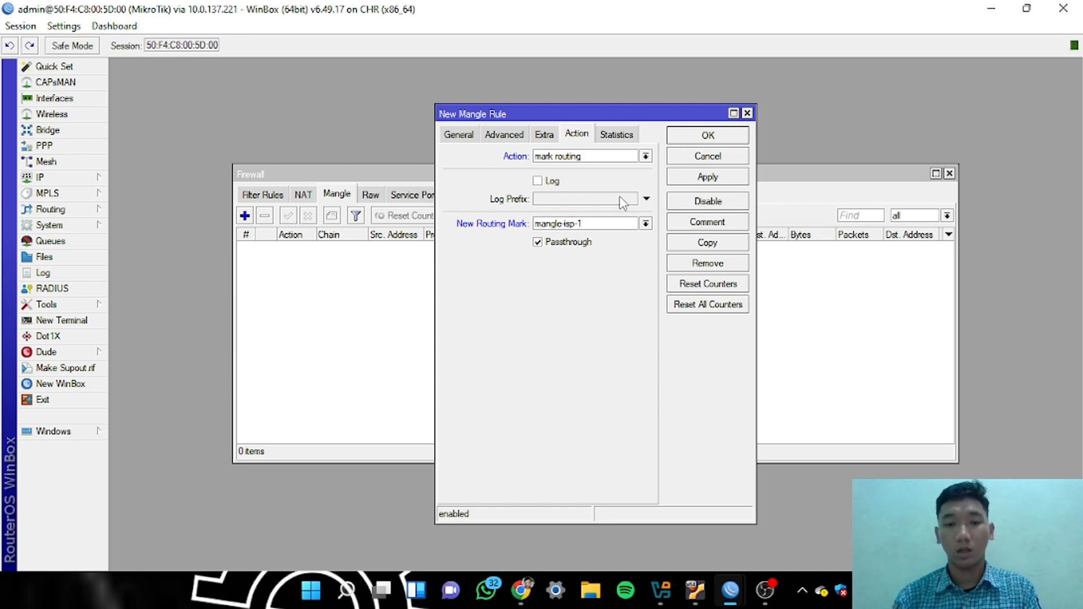
left_click(715, 178)
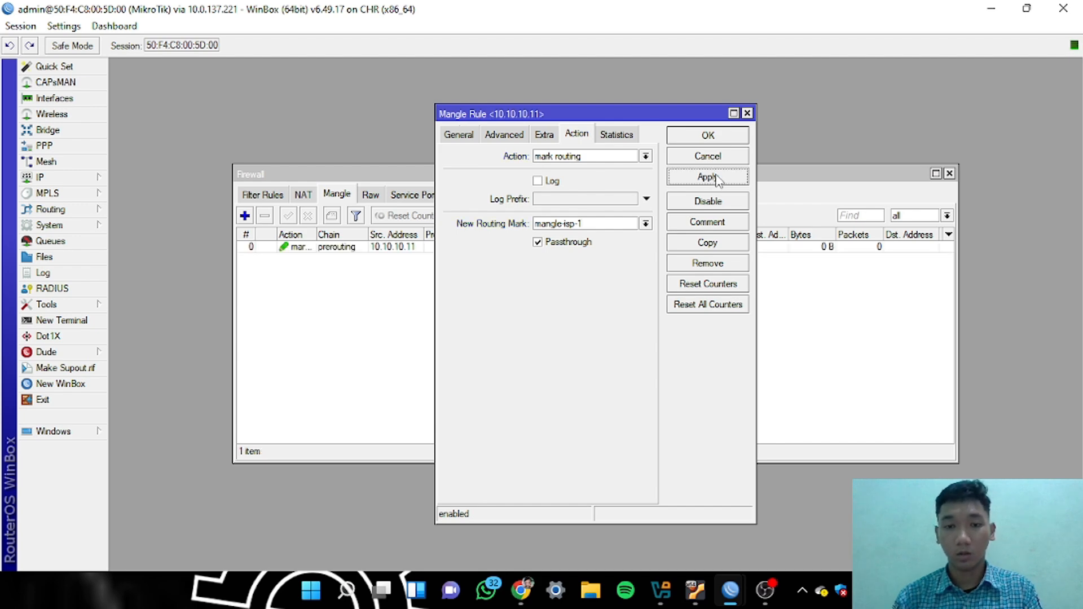
left_click(716, 136)
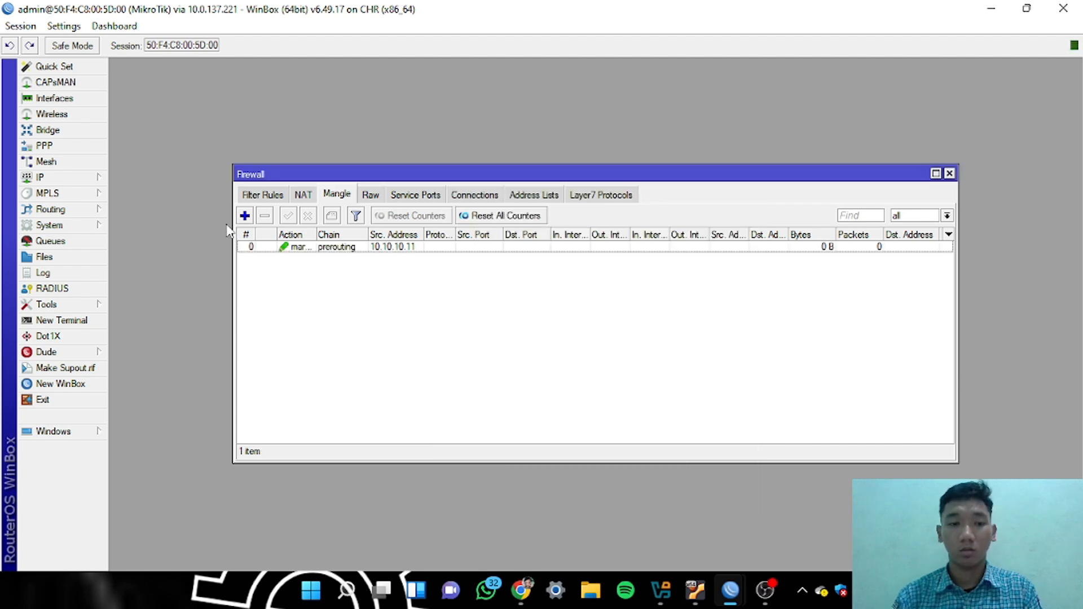
Start a second mangle rule in the prerouting chain with source address 10.10.10.12
left_click(245, 215)
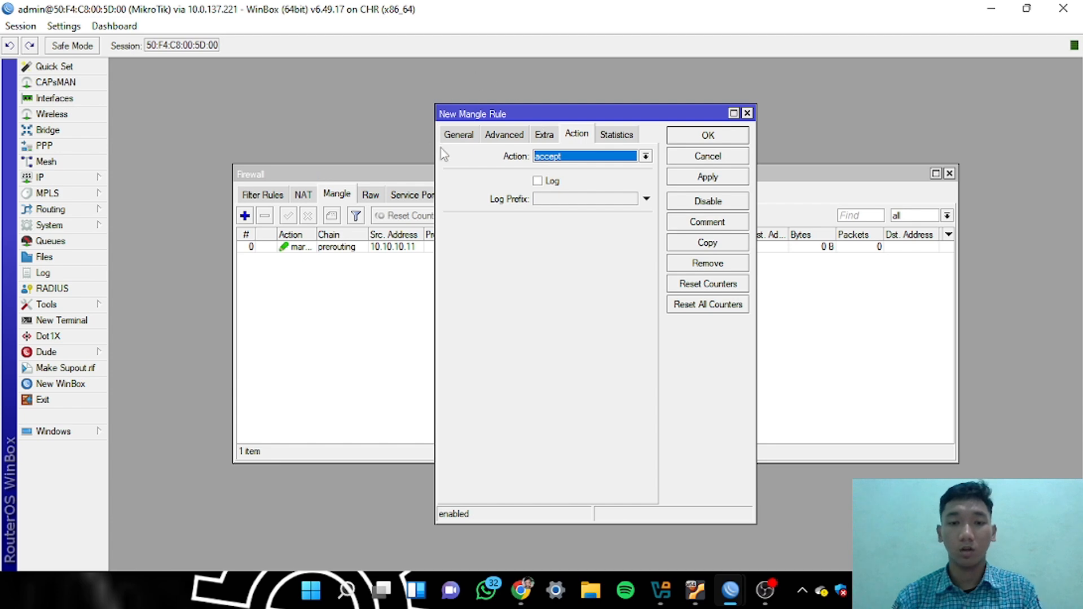
left_click(462, 137)
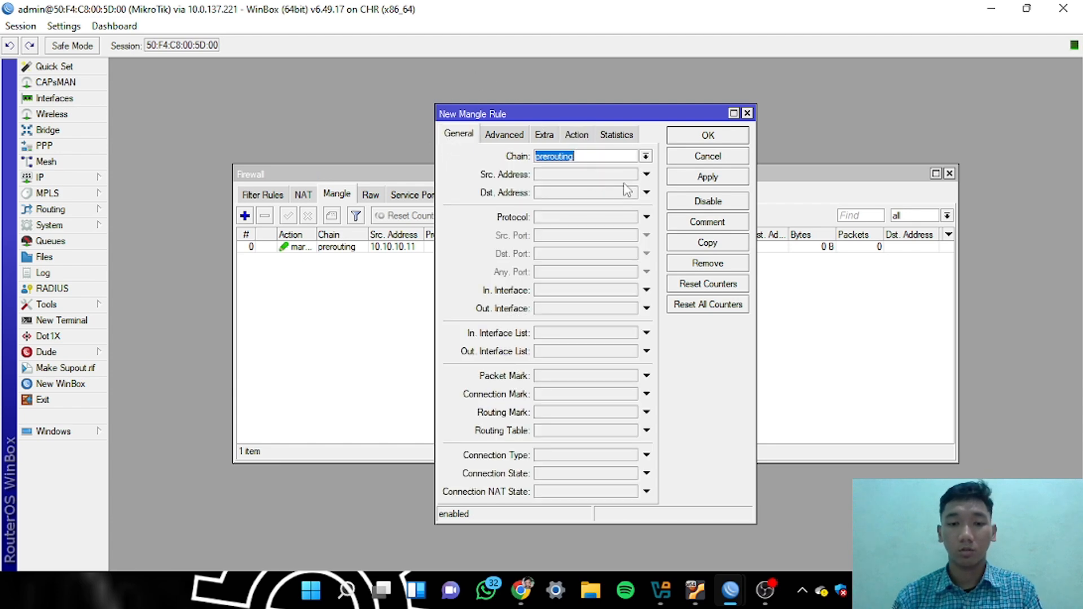
left_click(602, 178)
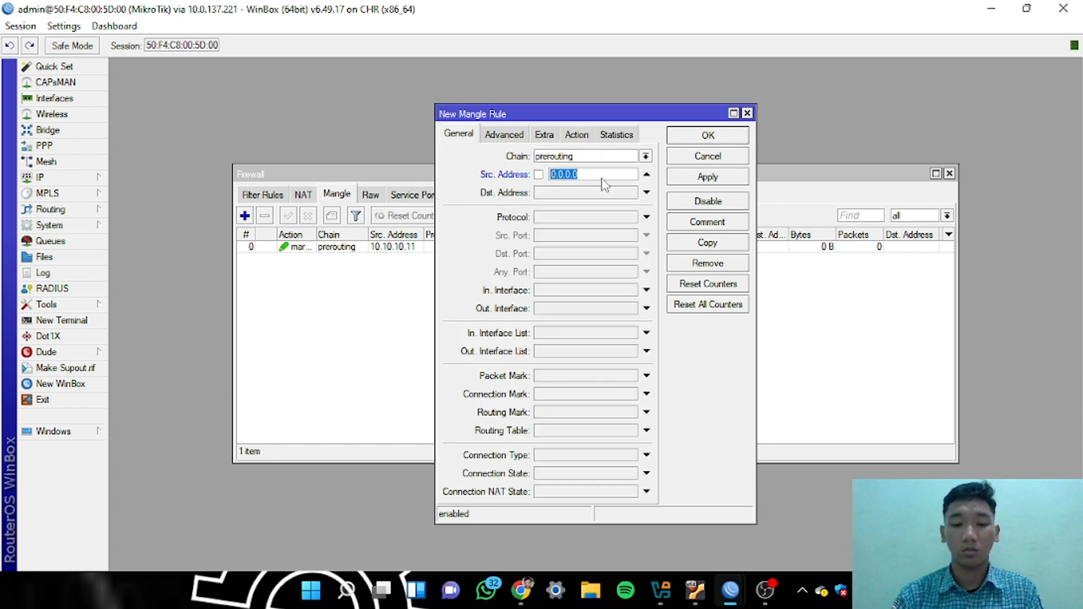
type("10")
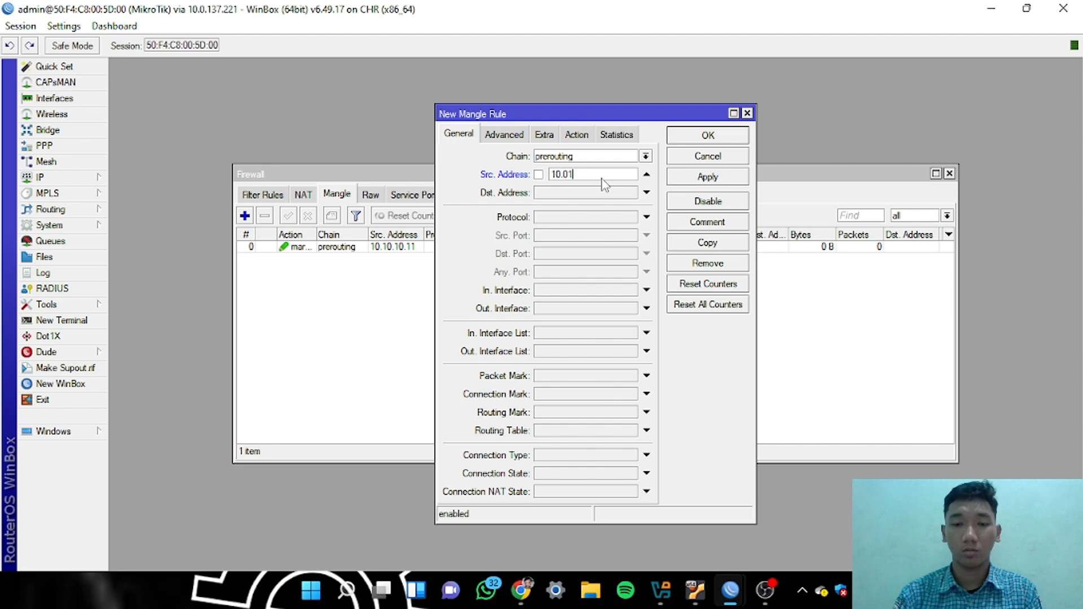
type(".01")
key("BackSpace")
type("0.10.12")
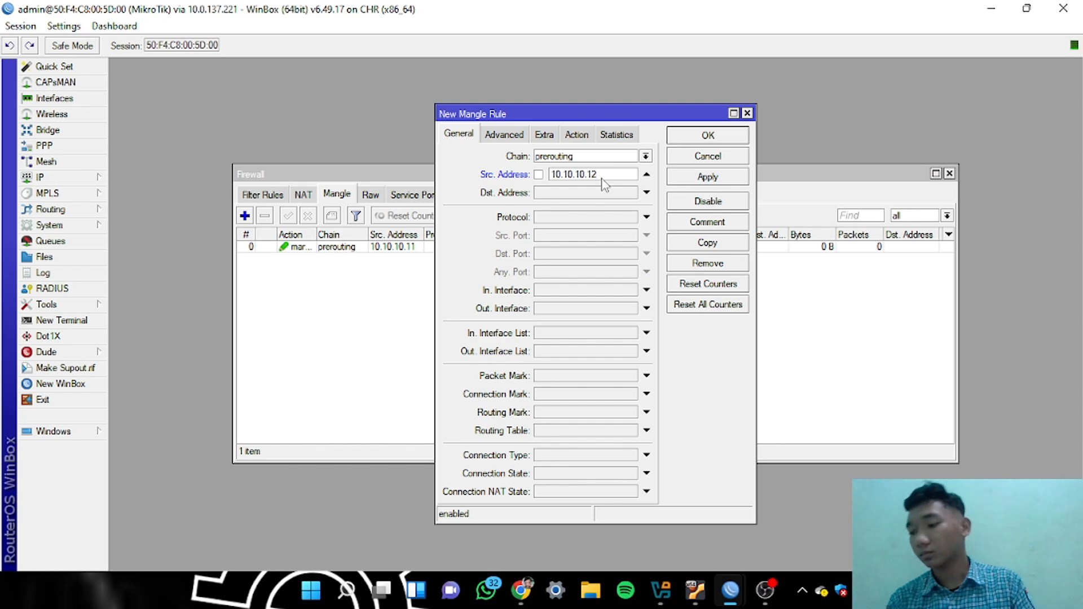
Give the 10.10.10.12 rule the mark routing action with new routing mark mangle-isp-2 and save it
left_click(578, 135)
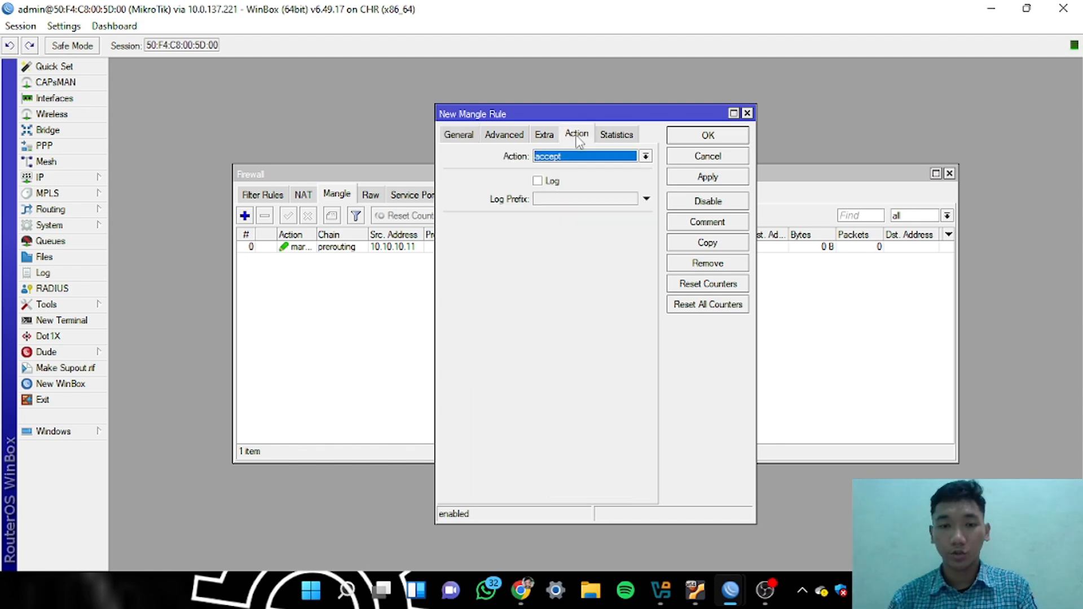
left_click(645, 157)
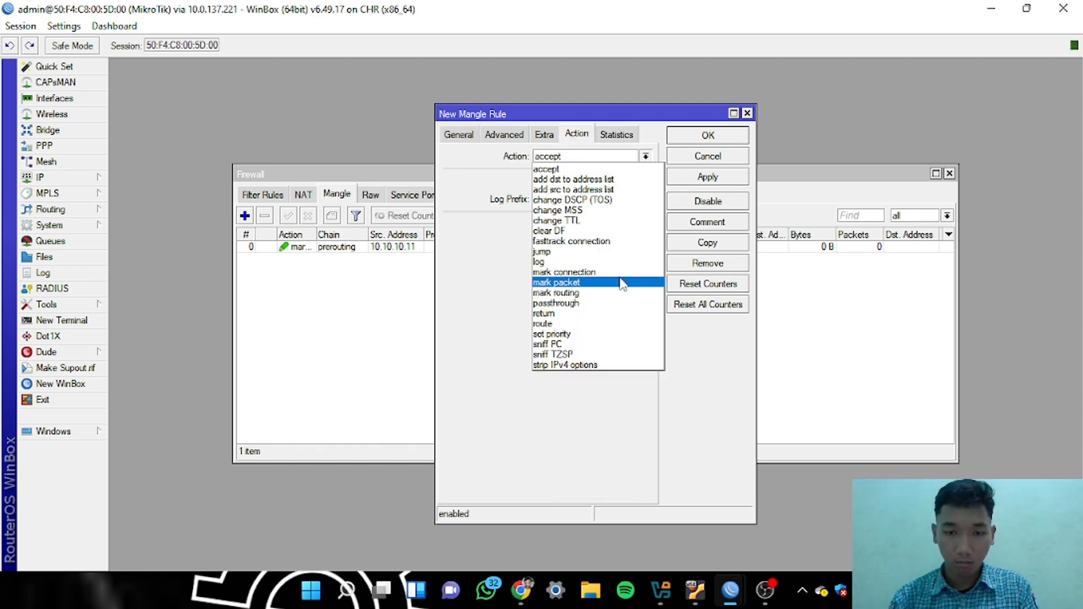
left_click(617, 295)
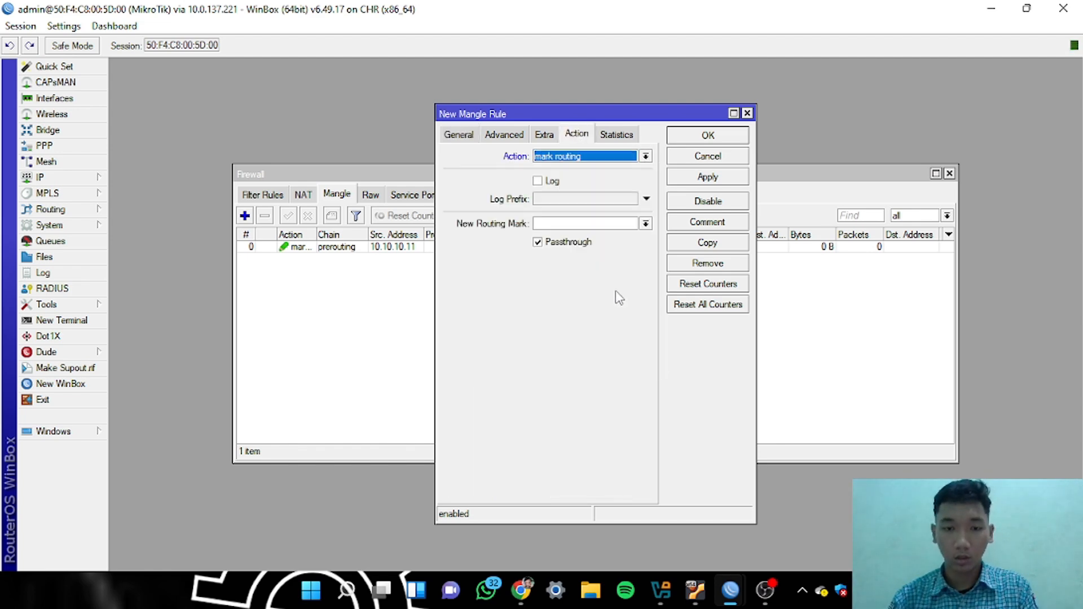
left_click(595, 224)
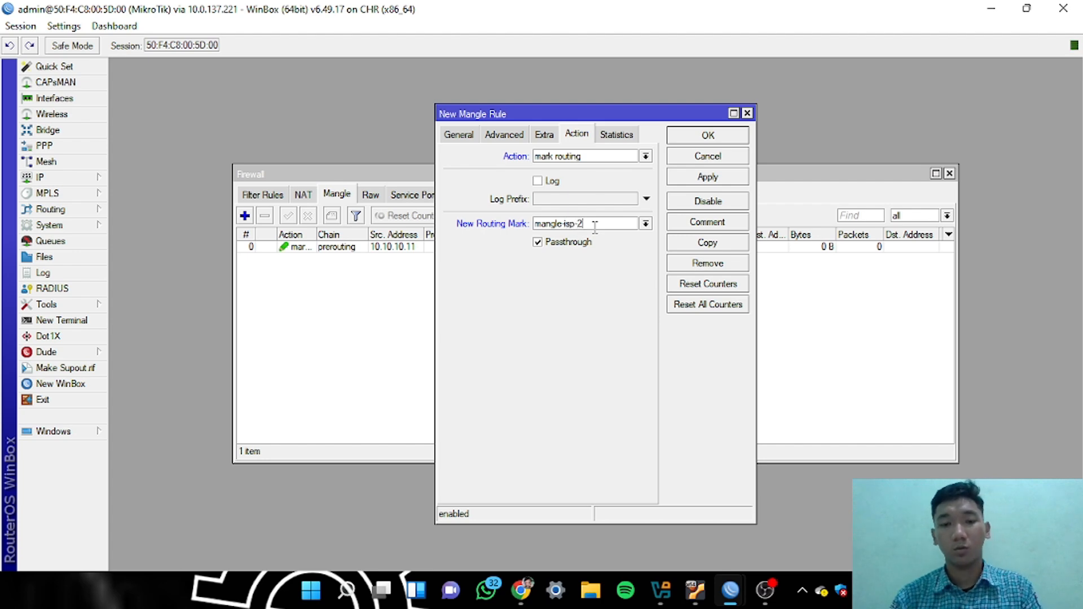
left_click(715, 178)
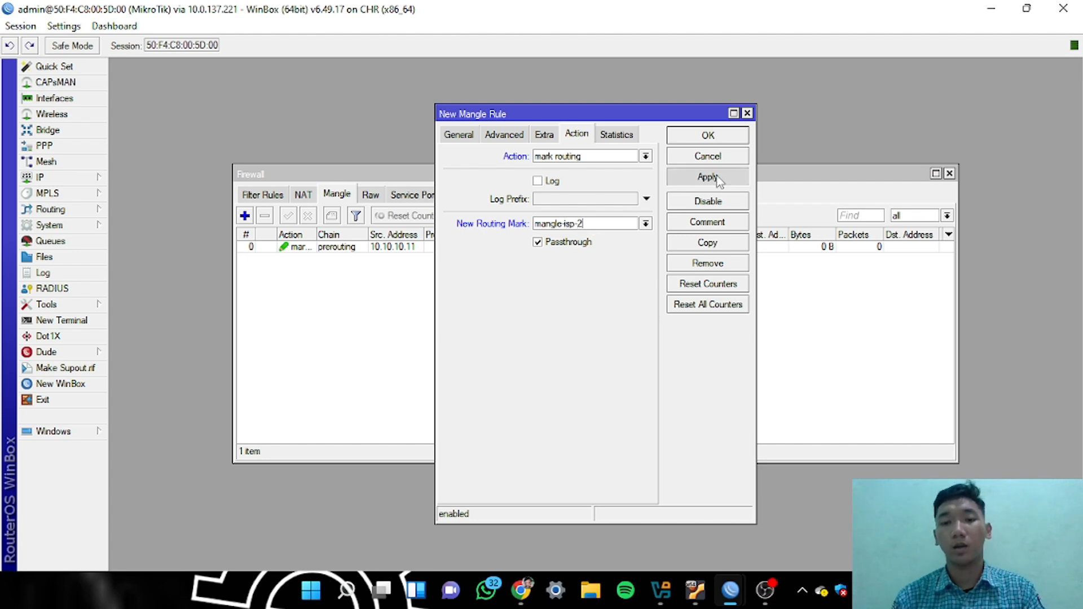
left_click(726, 142)
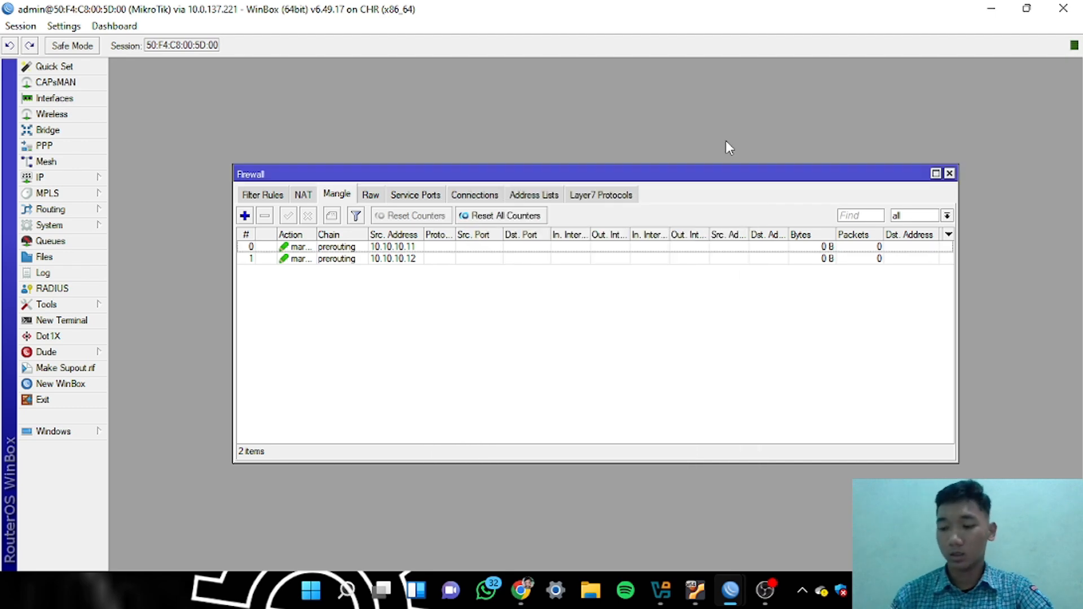
Add a default route in the route list through gateway 192.168.1.1 with routing mark mangle-isp-1
left_click(90, 177)
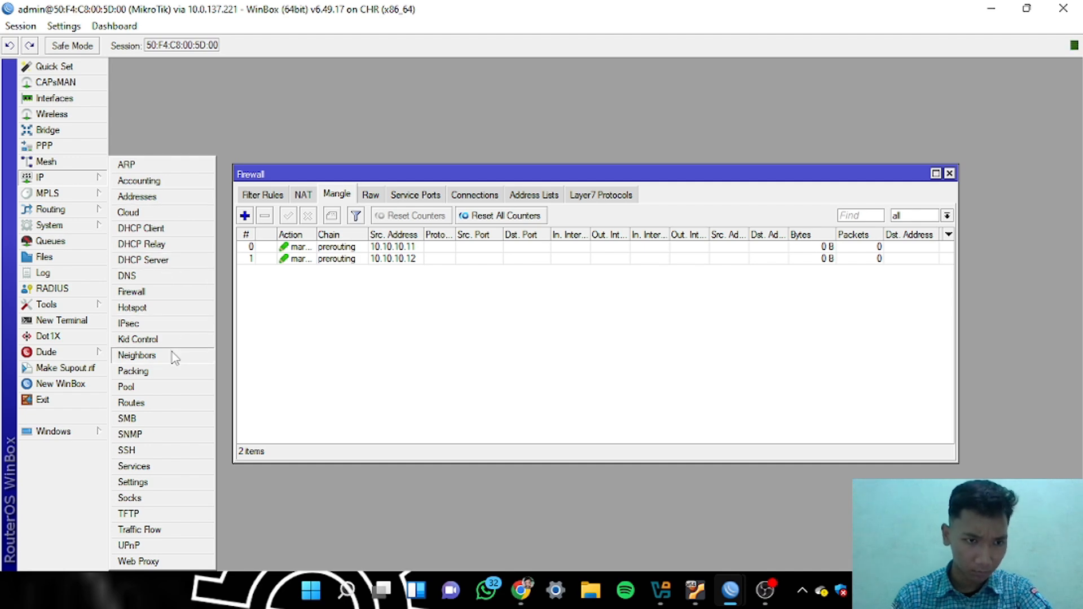
left_click(163, 403)
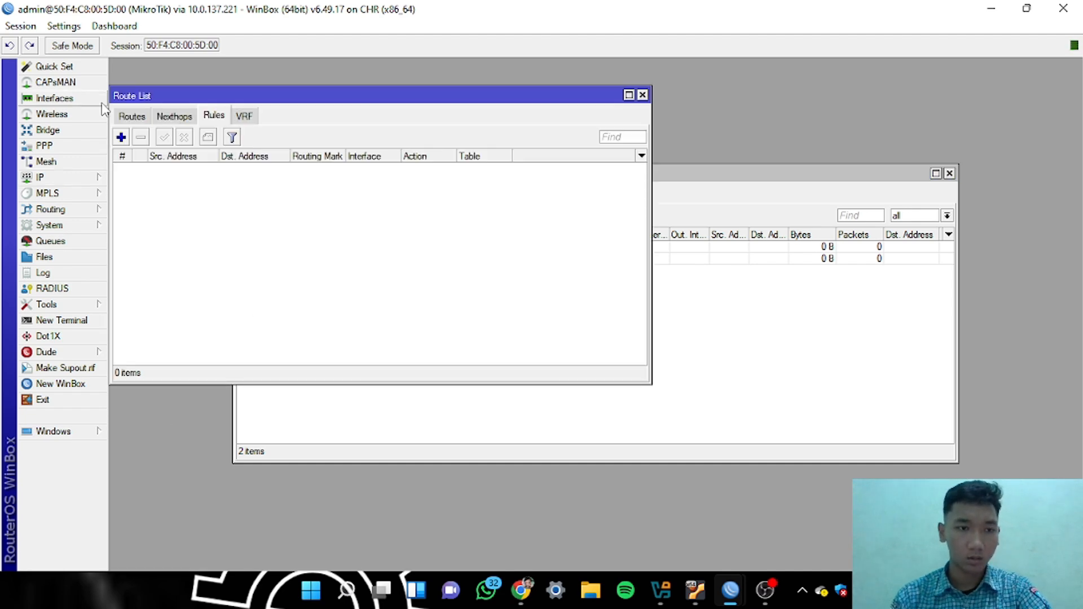
left_click(132, 116)
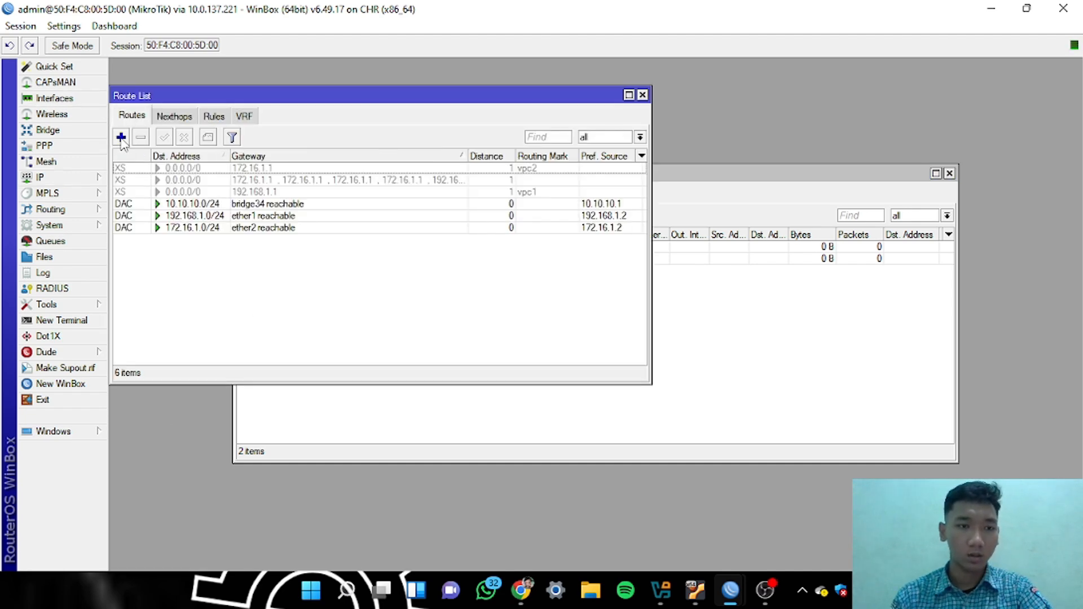
left_click(120, 137)
left_click(606, 247)
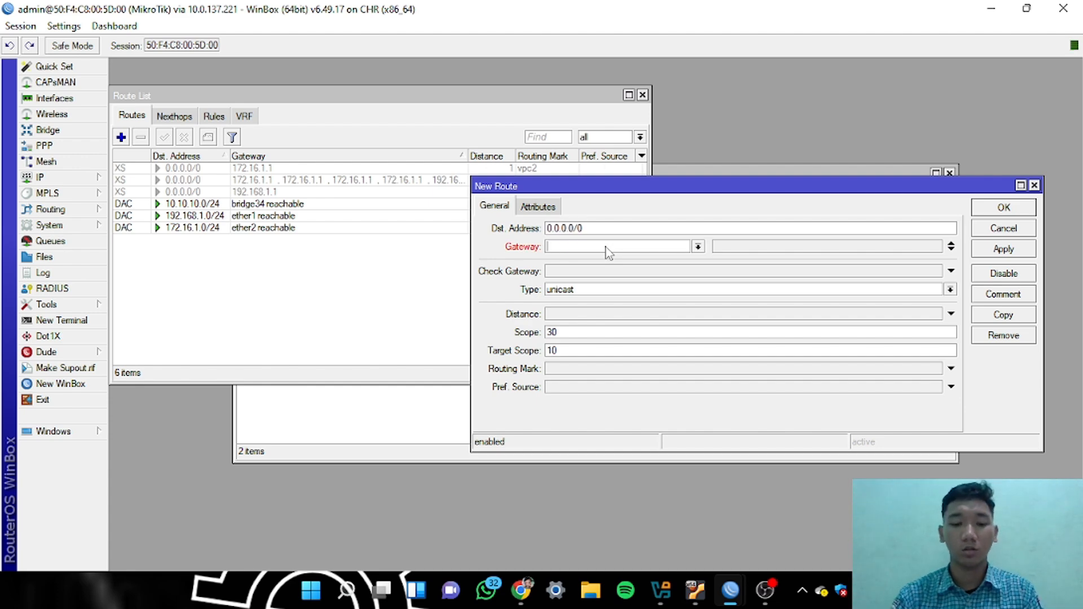
type("192.168.1.1")
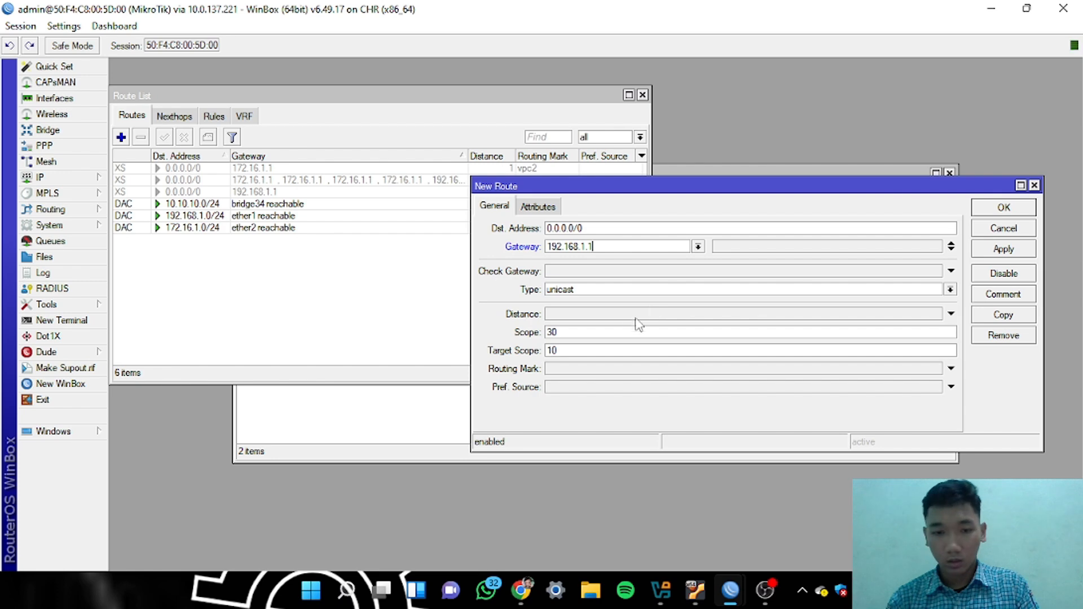
left_click(951, 368)
left_click(936, 369)
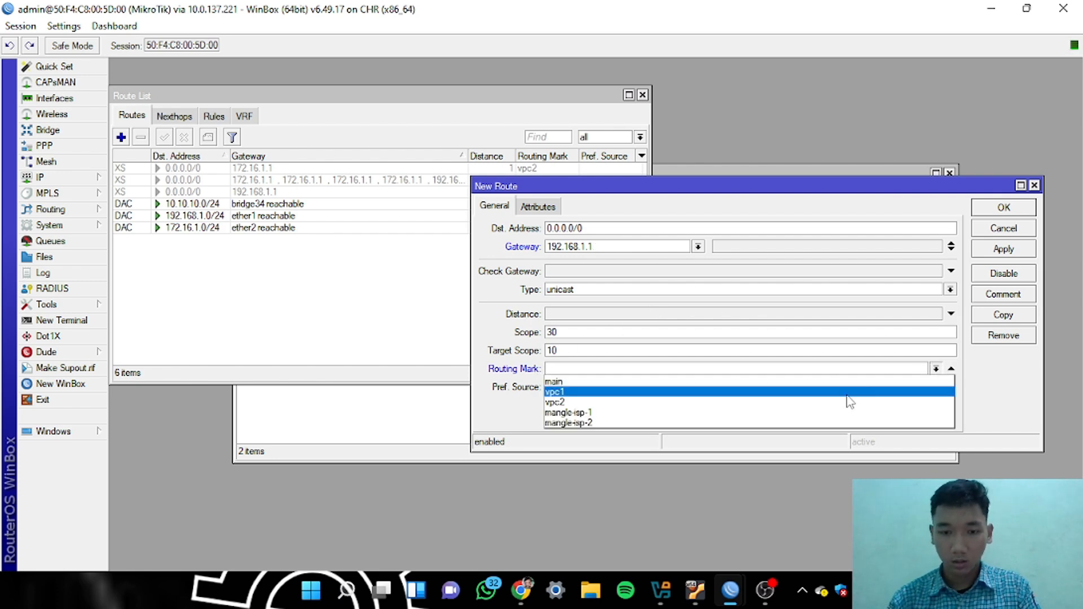
left_click(830, 412)
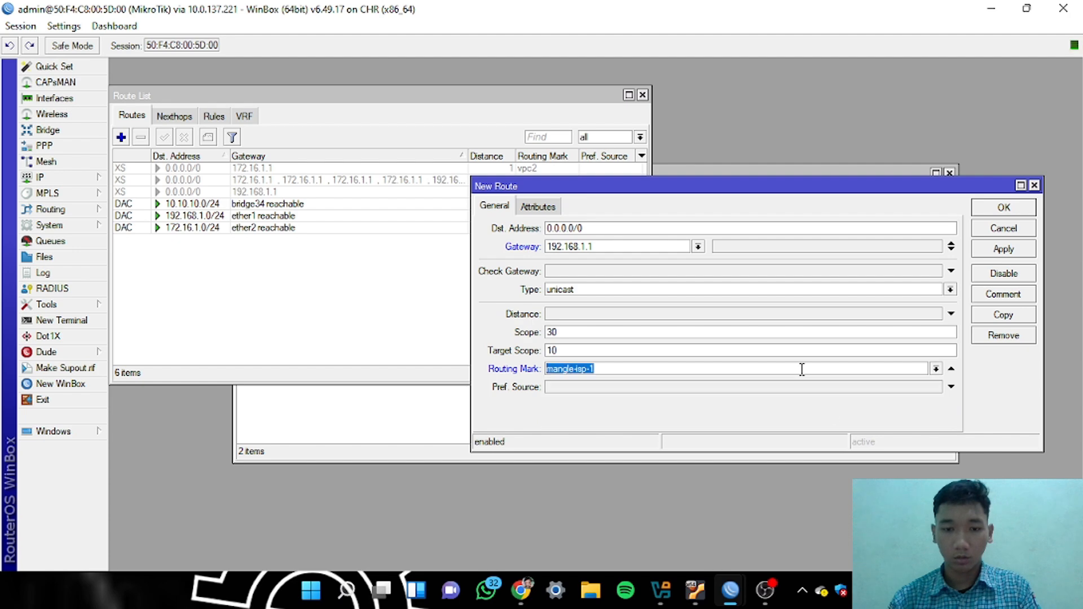
left_click(1020, 253)
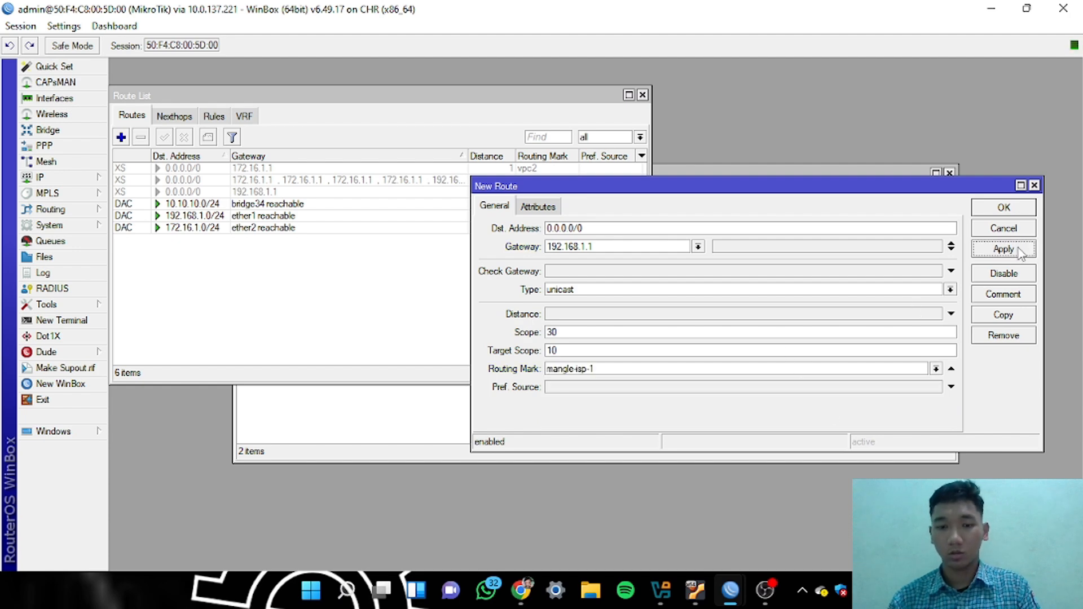
left_click(1009, 207)
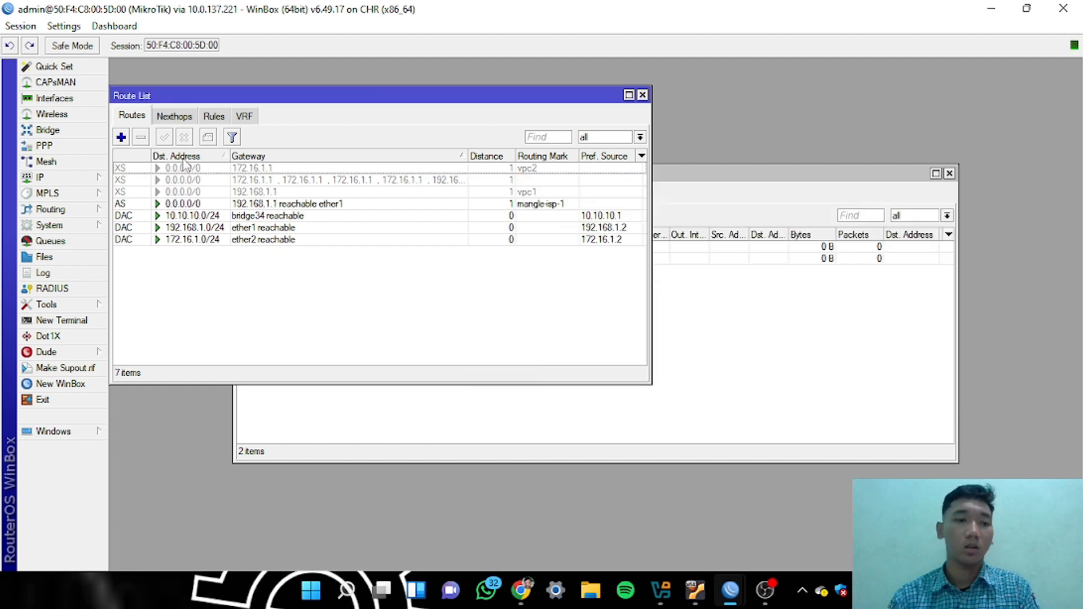
Start a new route with destination address 172.16.1.1 and routing mark mangle-isp-2, and try to apply it
left_click(121, 137)
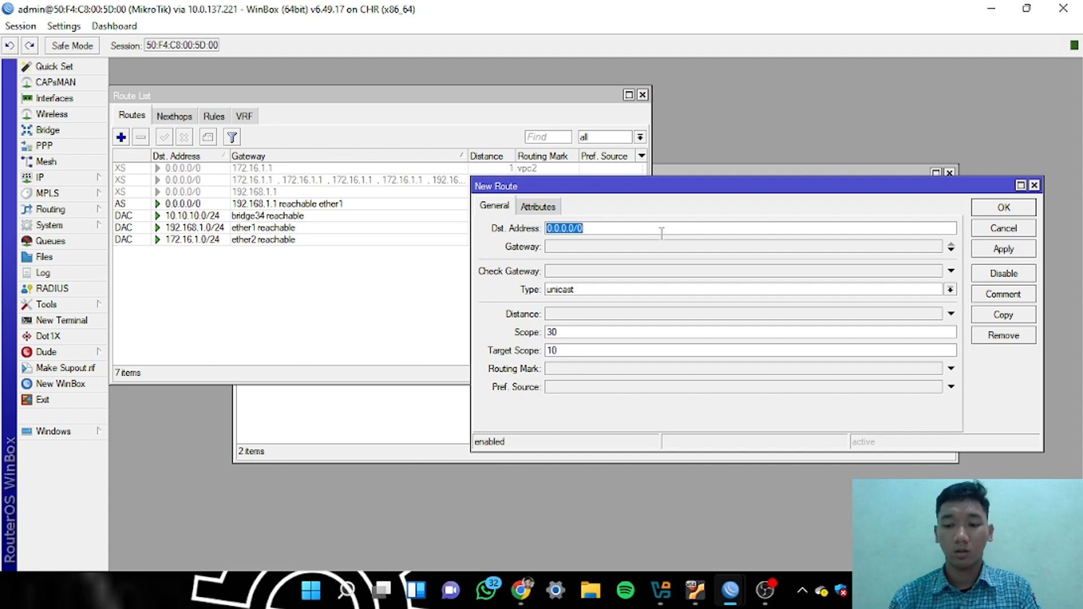
key("BackSpace")
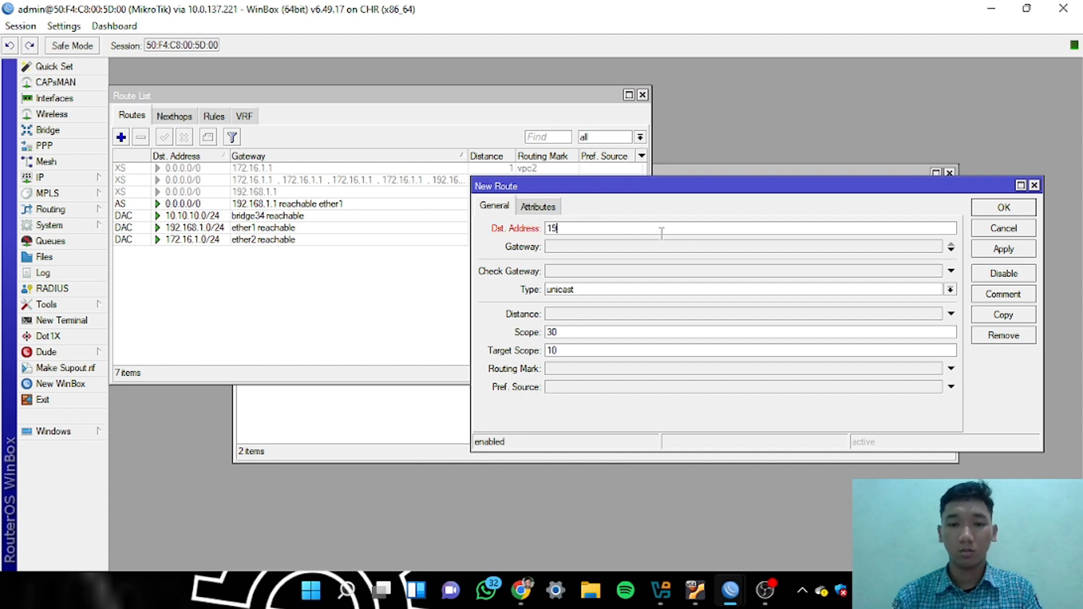
type("172.16")
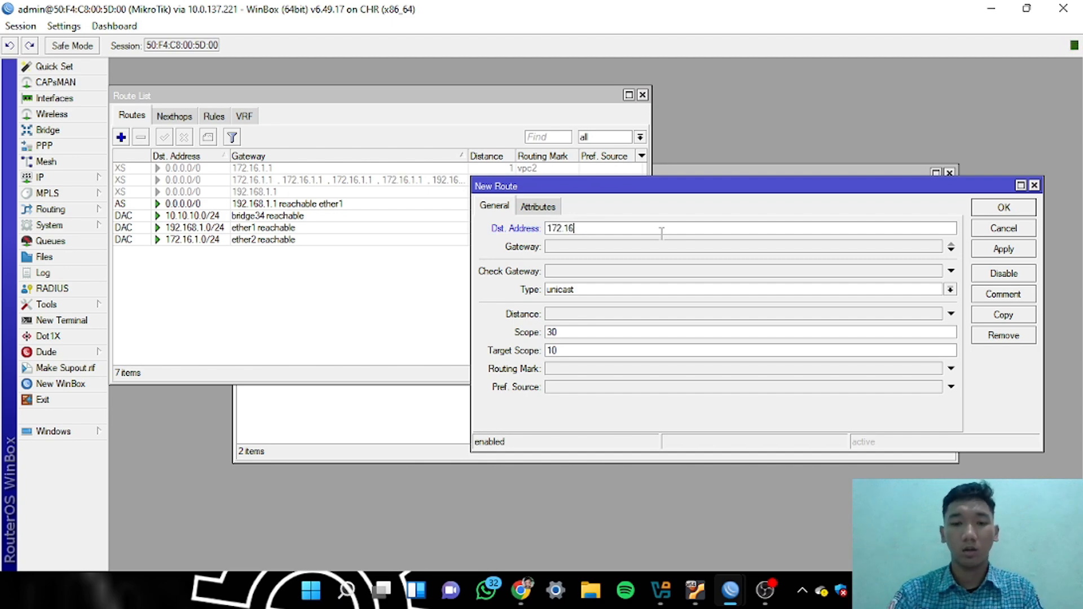
type(".1.1")
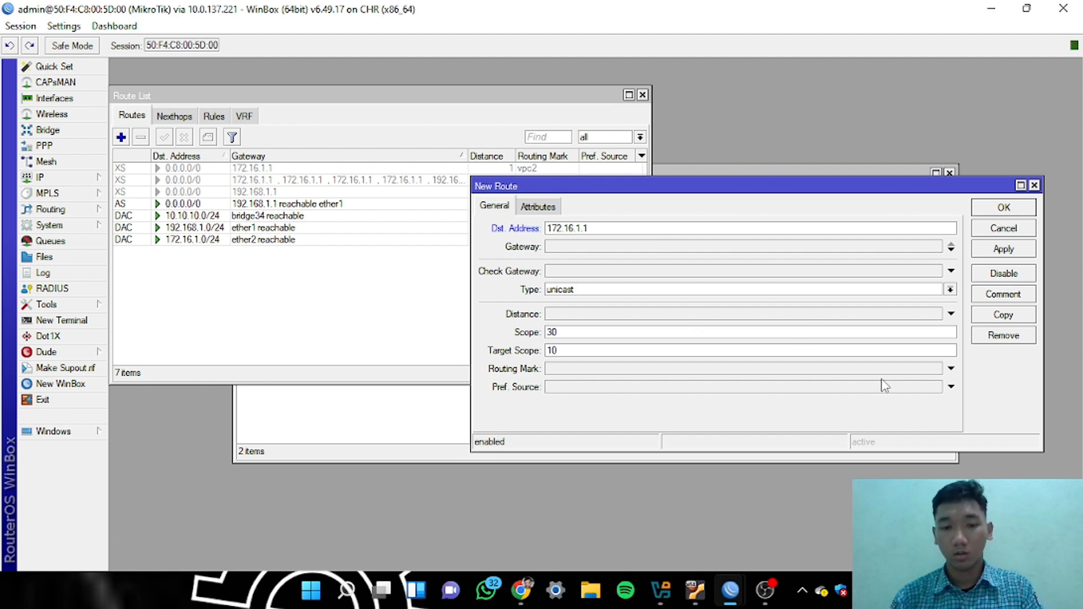
left_click(951, 369)
left_click(935, 369)
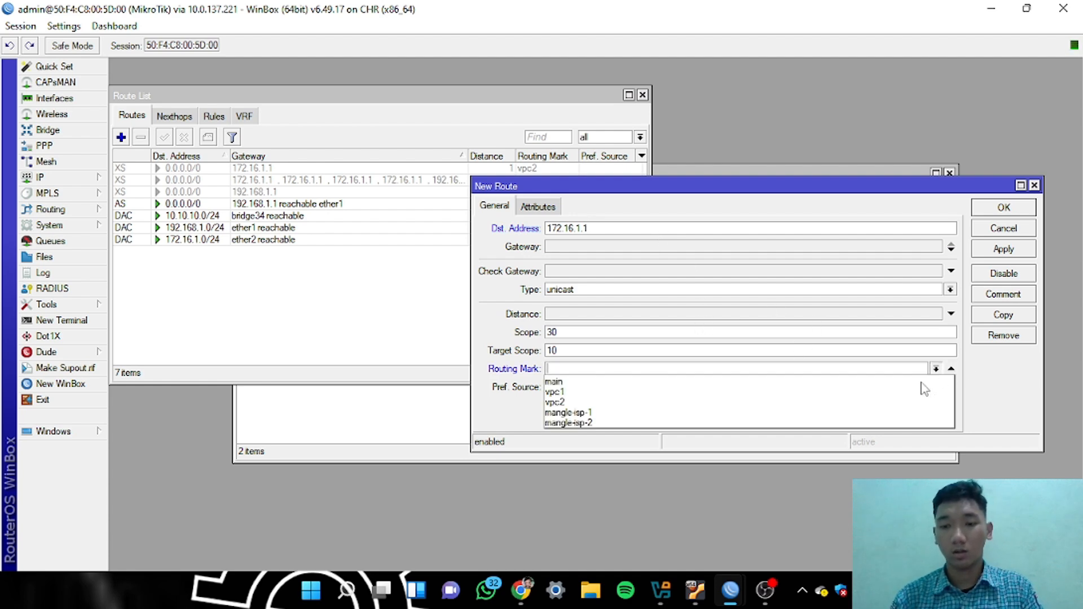
left_click(876, 423)
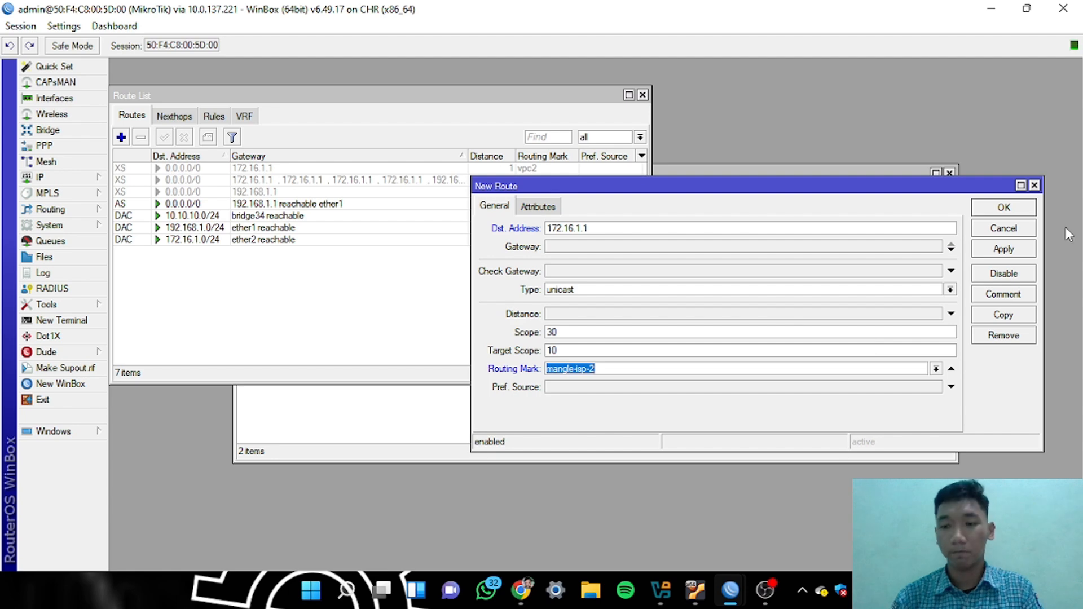
left_click(1003, 249)
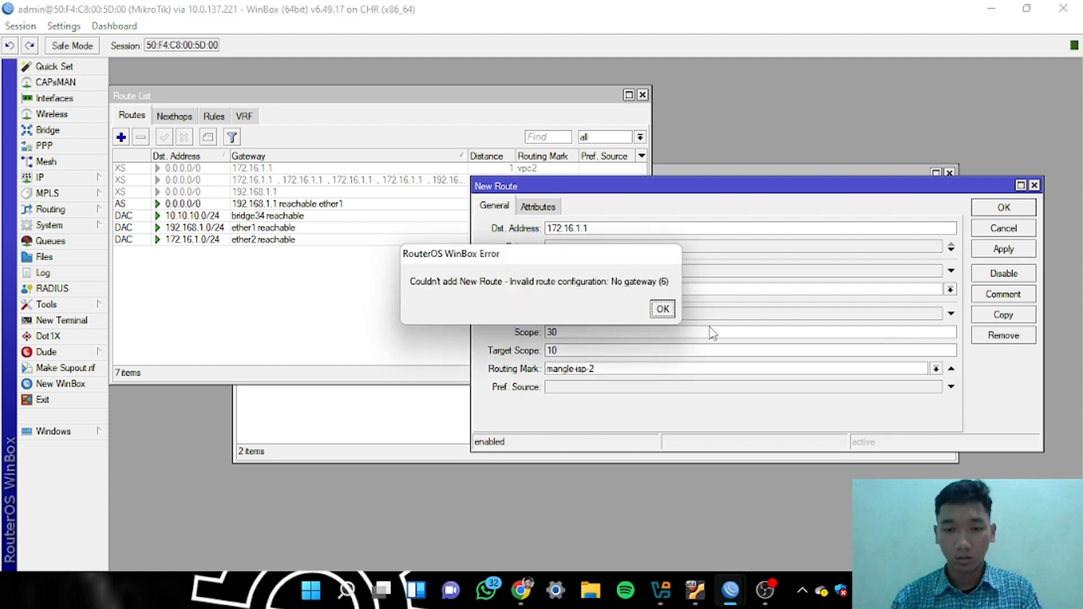
left_click(662, 309)
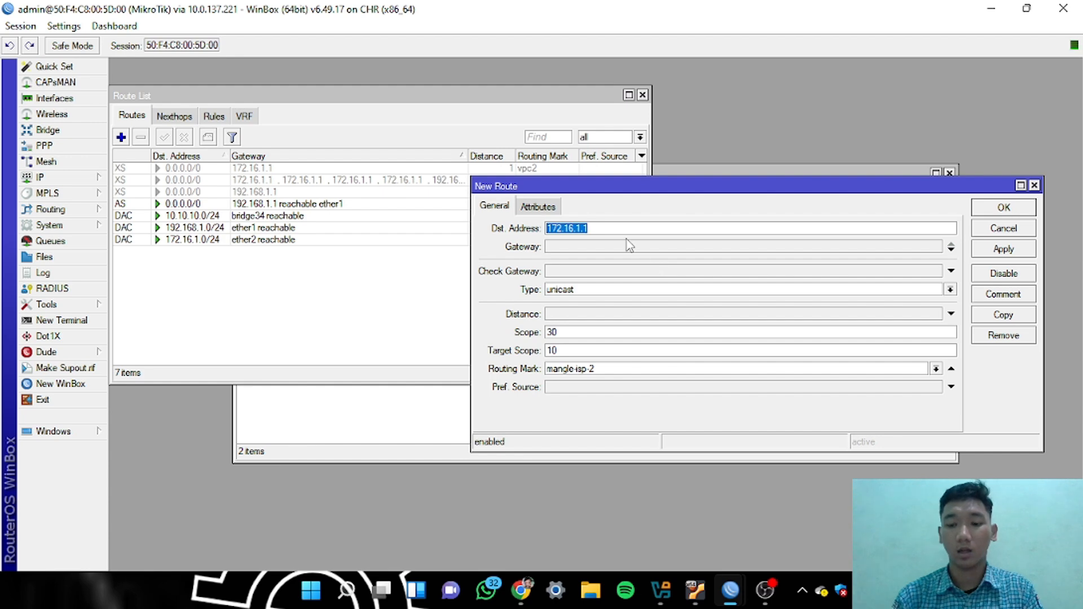
Correct the new route to destination 0.0.0.0/0 through gateway 172.16.1.1 and save it
key("BackSpace")
type("0.0.0")
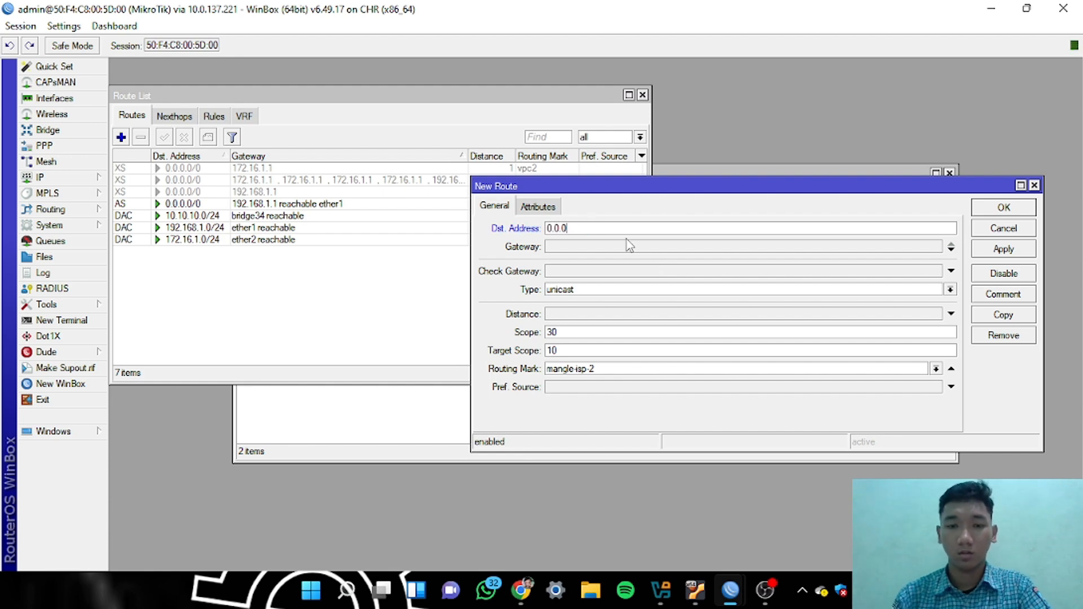
type(".0/0")
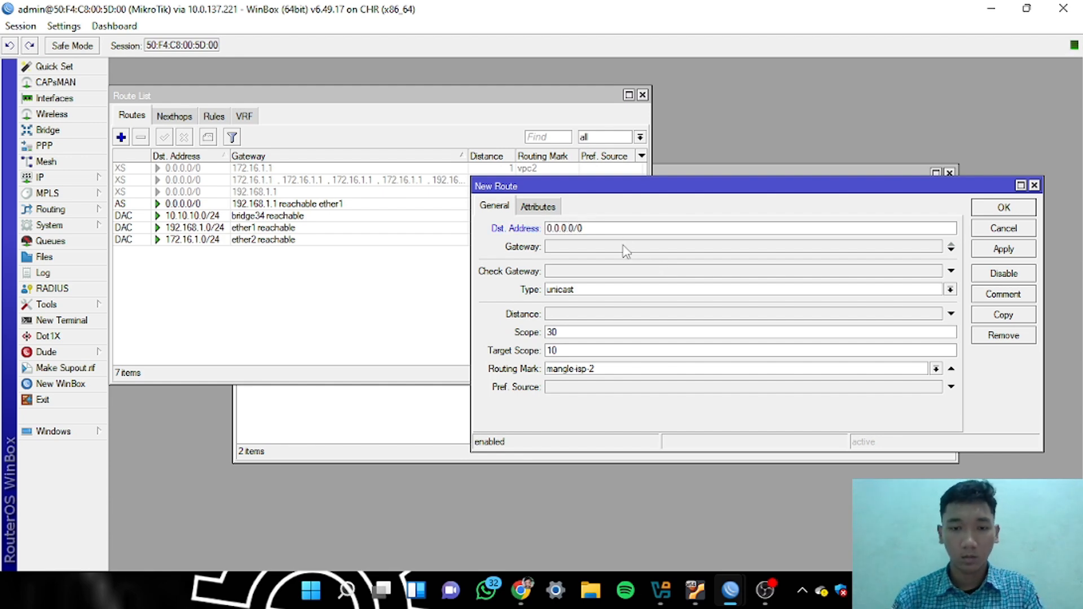
left_click(626, 251)
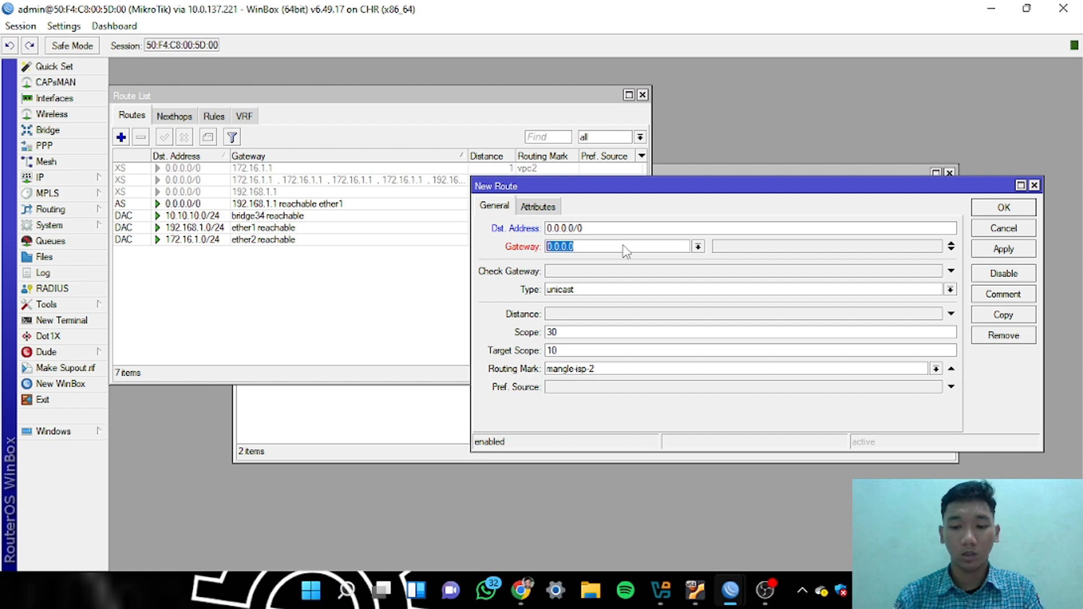
key("BackSpace")
type("172.1")
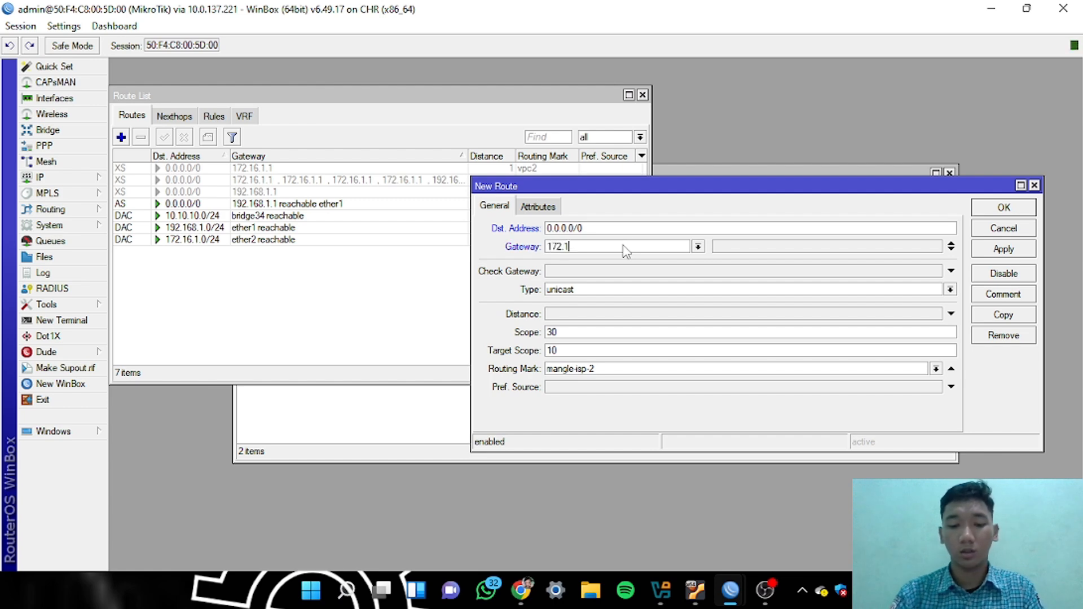
type("6.1.1")
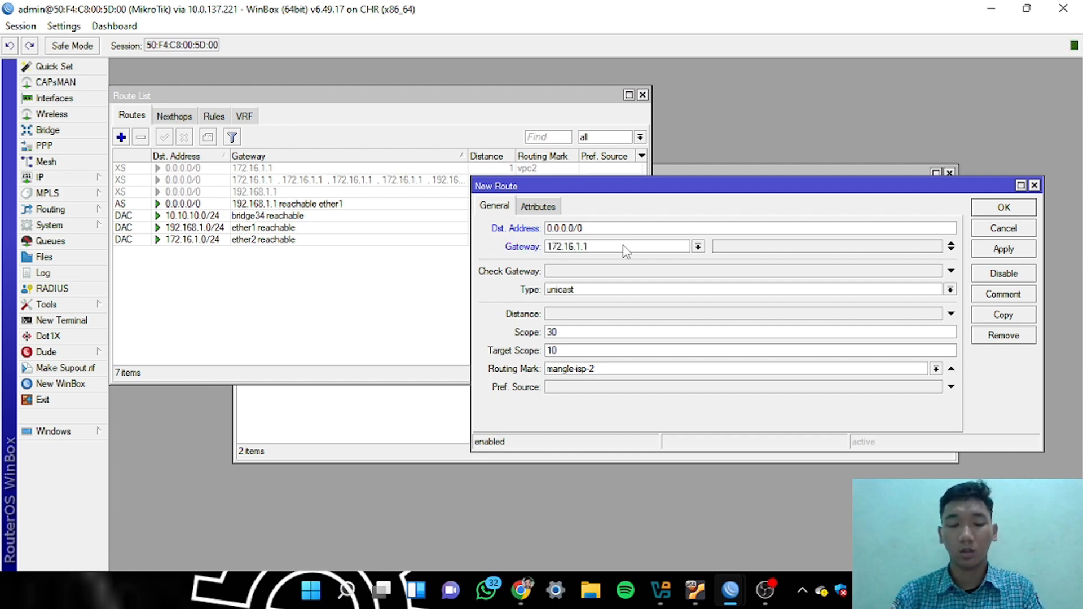
left_click(1013, 255)
left_click(1009, 207)
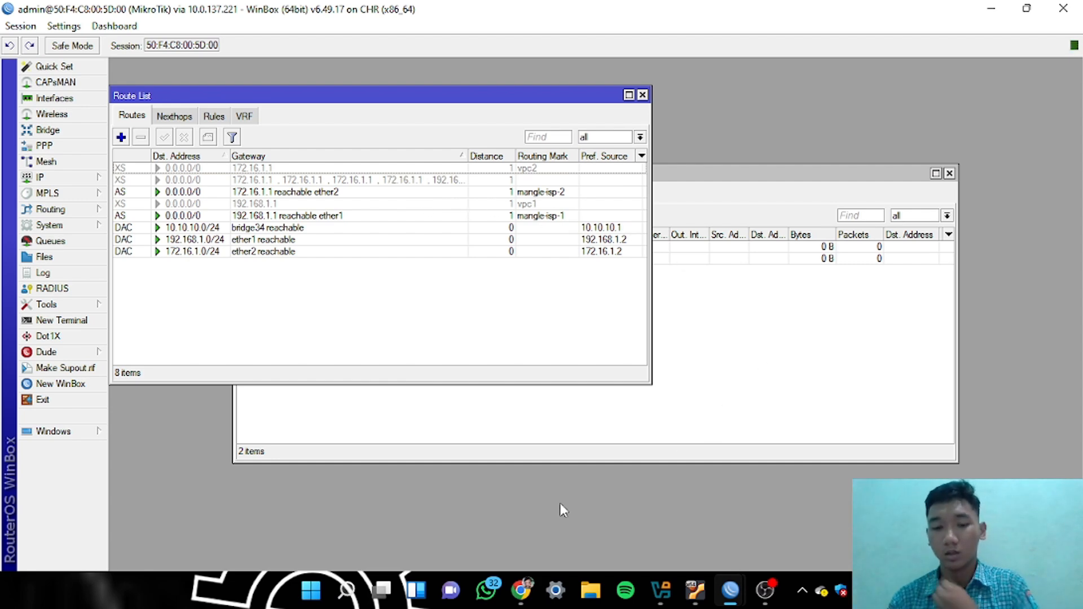
Switch to the PNETLab topology in the browser and ping 8.8.8.8 from VPC1's terminal, stopping it after a few replies
left_click(530, 597)
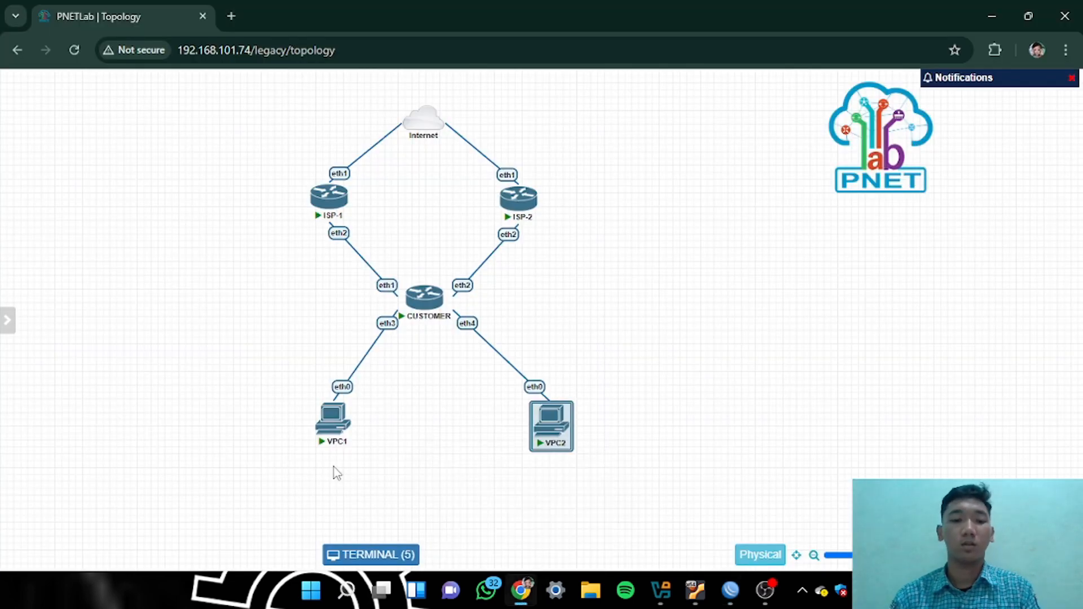
mouse_move(328, 441)
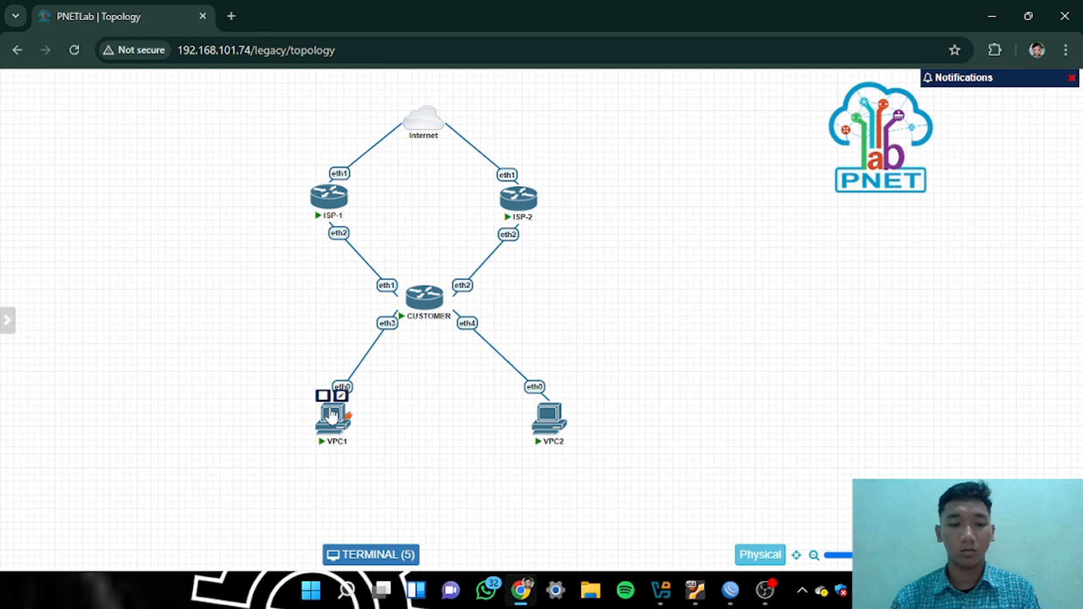
left_click(331, 431)
type("pi")
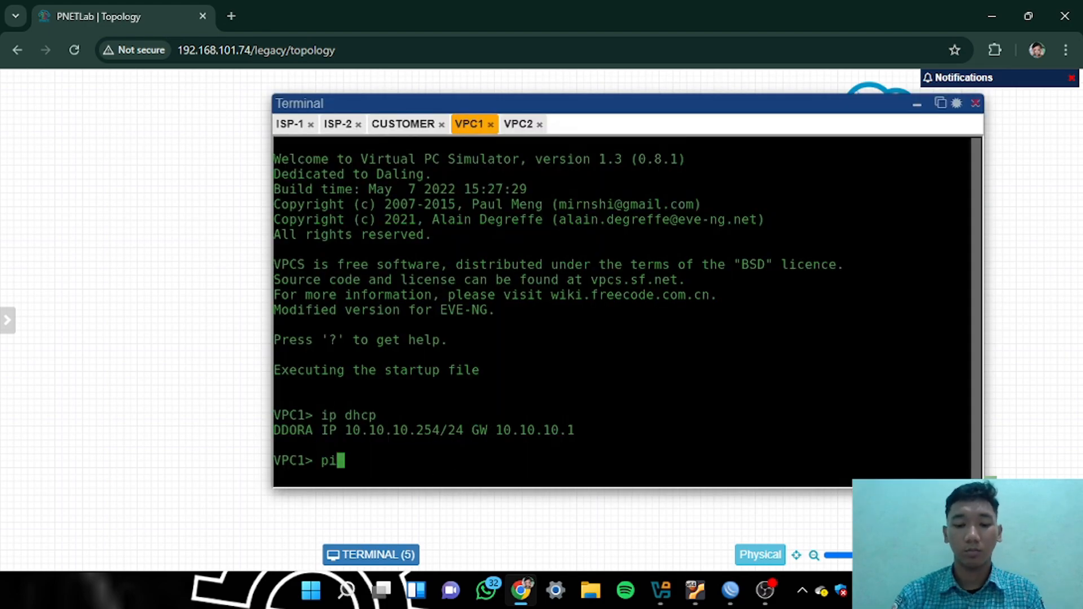
type("ng 8.8.8.8")
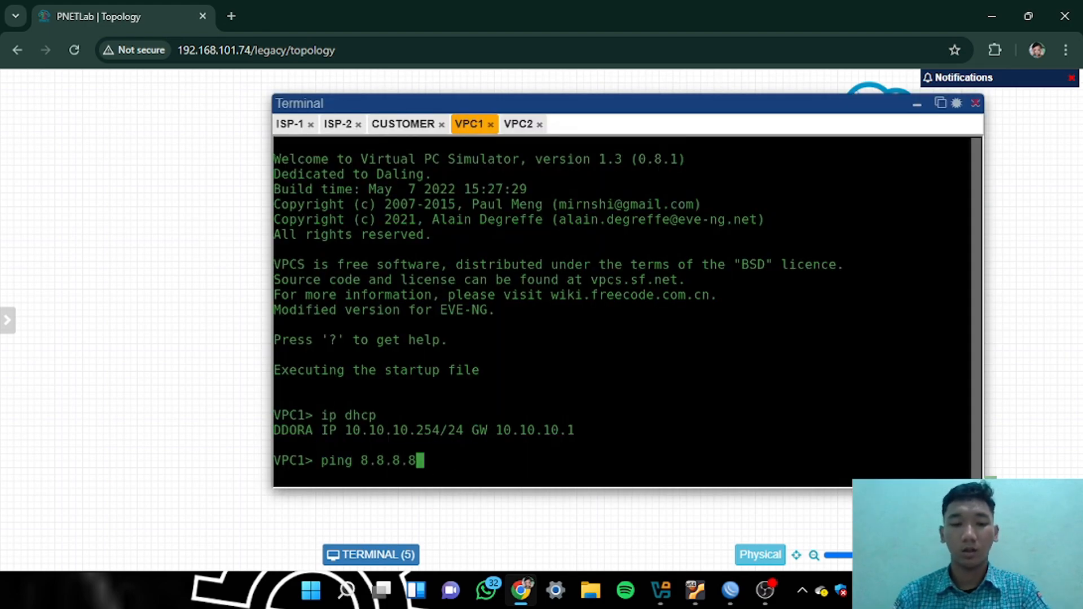
key("Return")
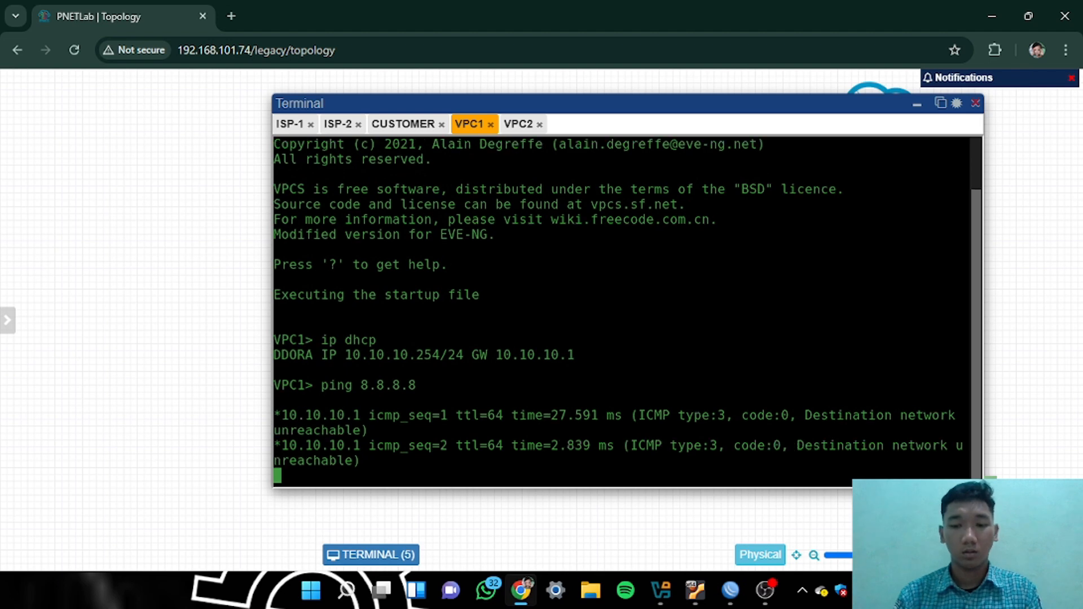
key("ctrl+c")
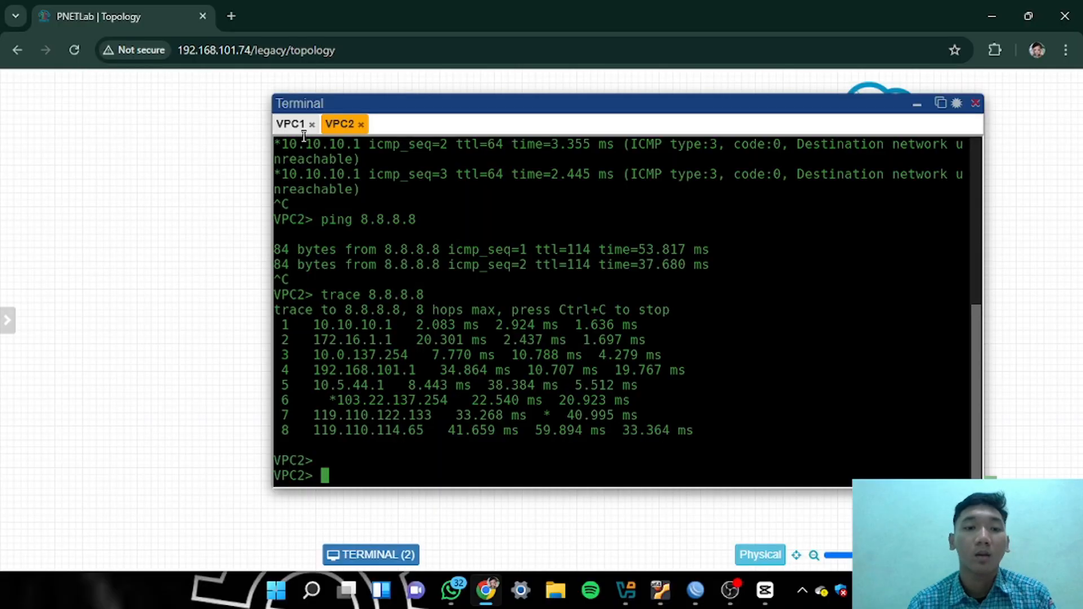
Compare the second hop of the 8.8.8.8 traces in the VPC1 and VPC2 terminals
left_click(294, 129)
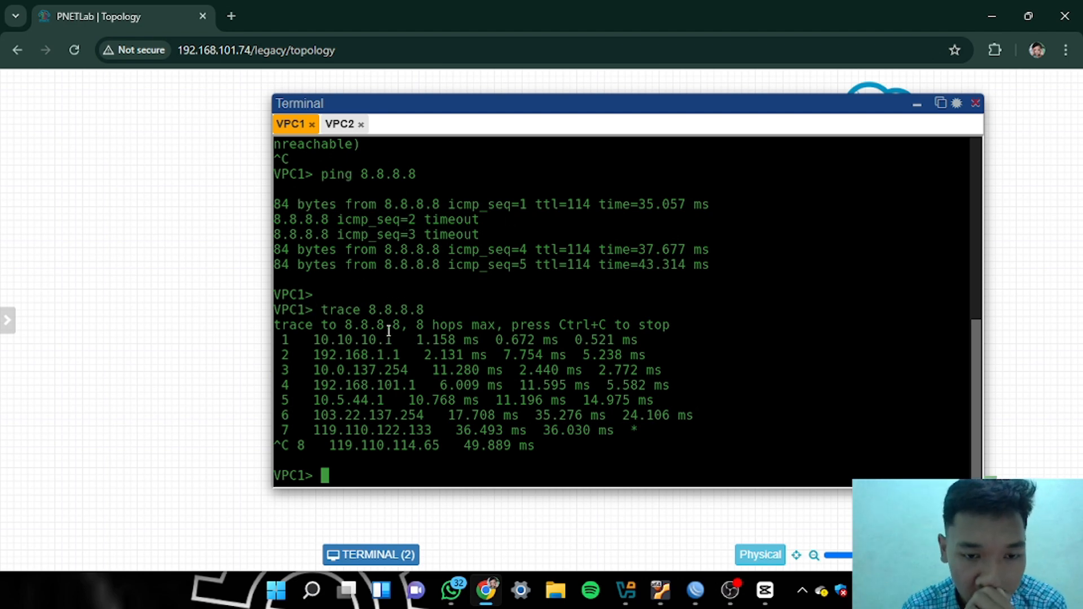
mouse_move(312, 351)
left_mouse_down()
mouse_move(363, 371)
mouse_move(407, 355)
left_mouse_up()
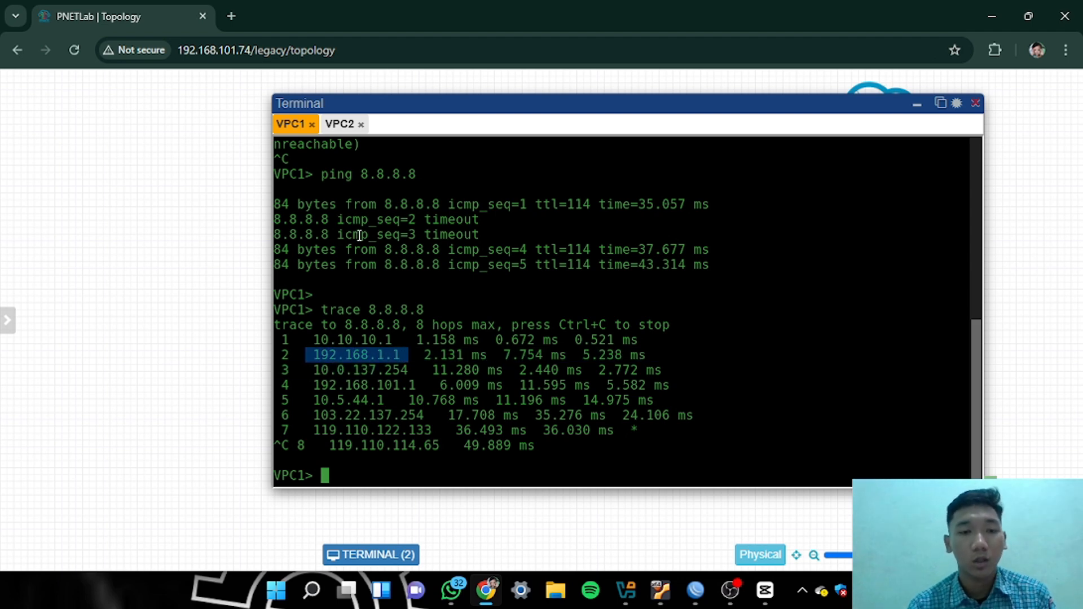
left_click(338, 127)
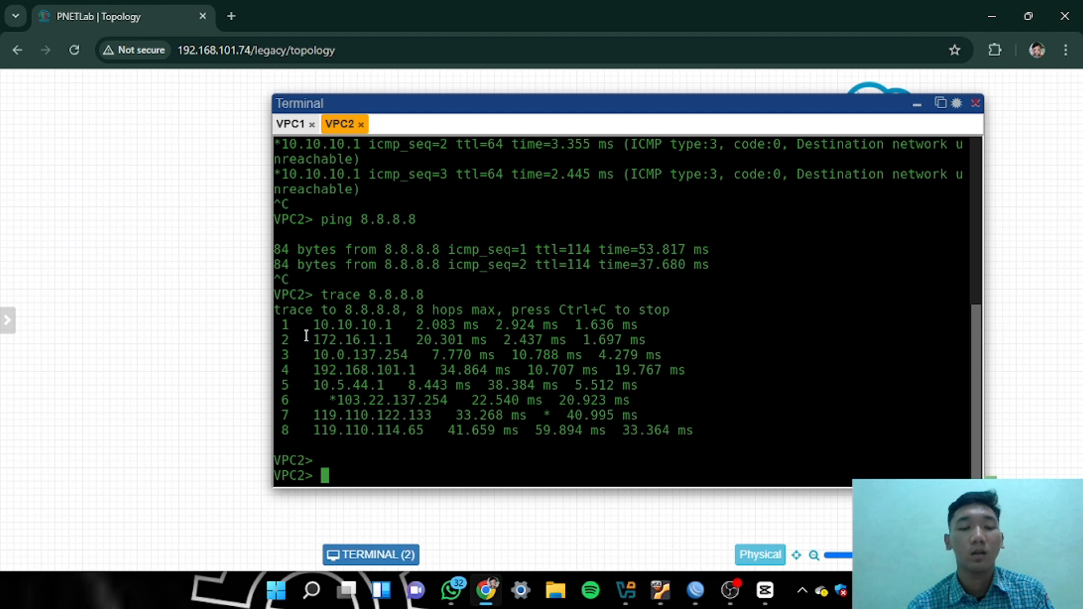
left_click_drag(315, 341, 407, 343)
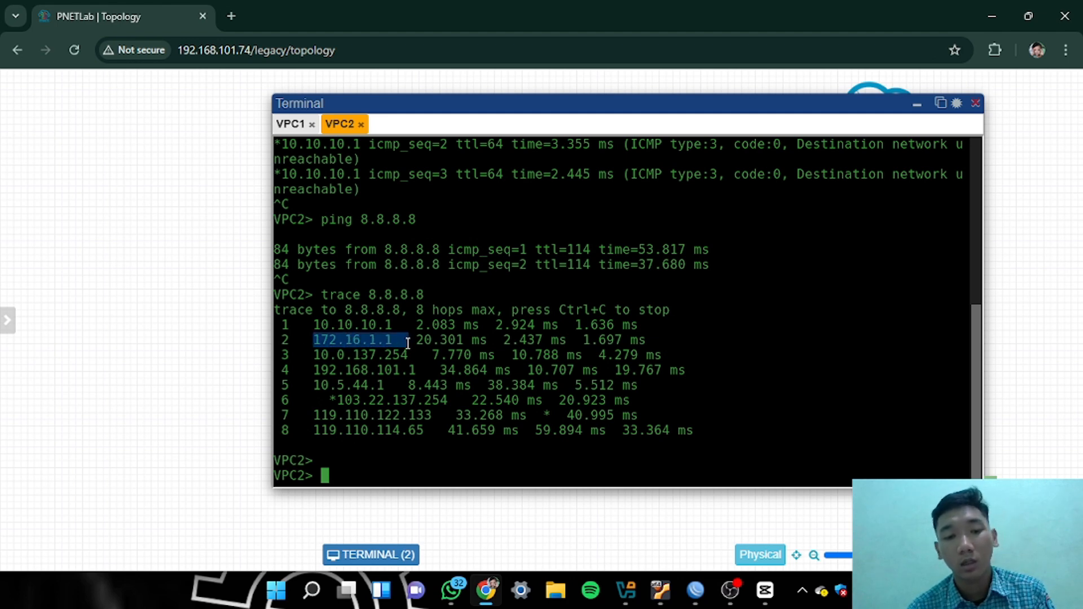
left_click(406, 342)
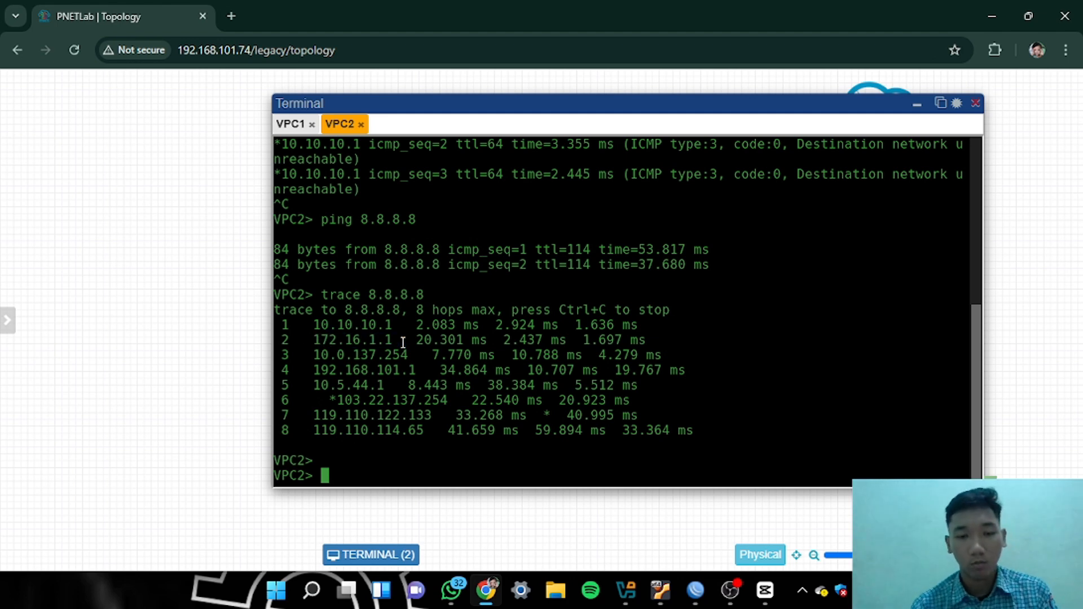